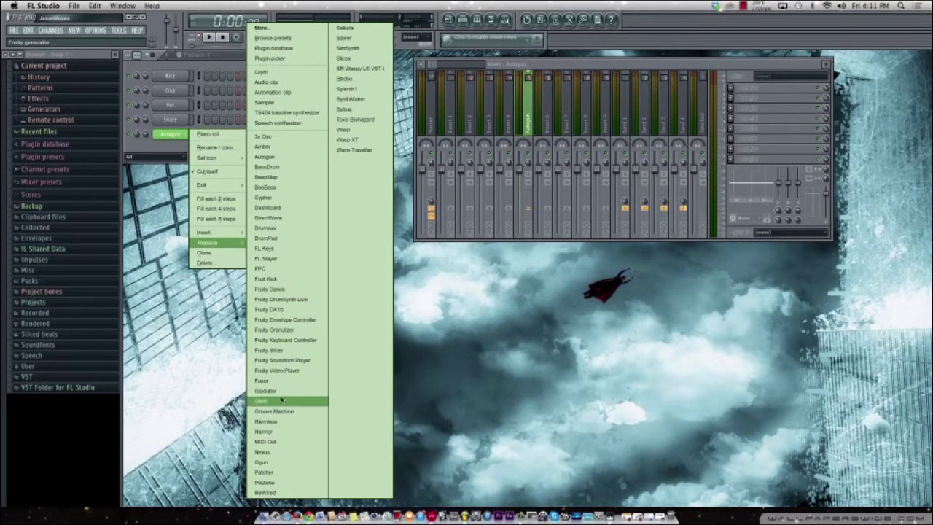
Swap the Autogun channel's instrument for a Patcher and move its window up and left
left_click(281, 473)
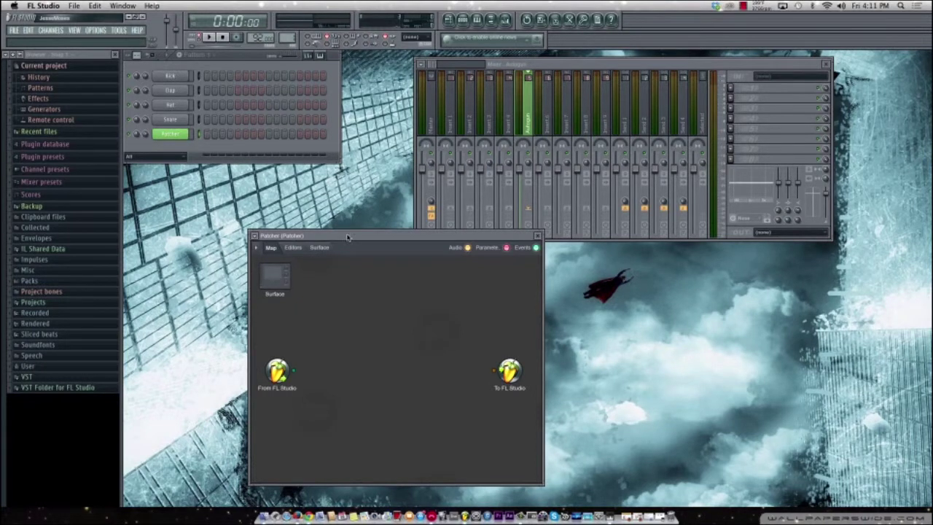
left_click_drag(354, 237, 241, 185)
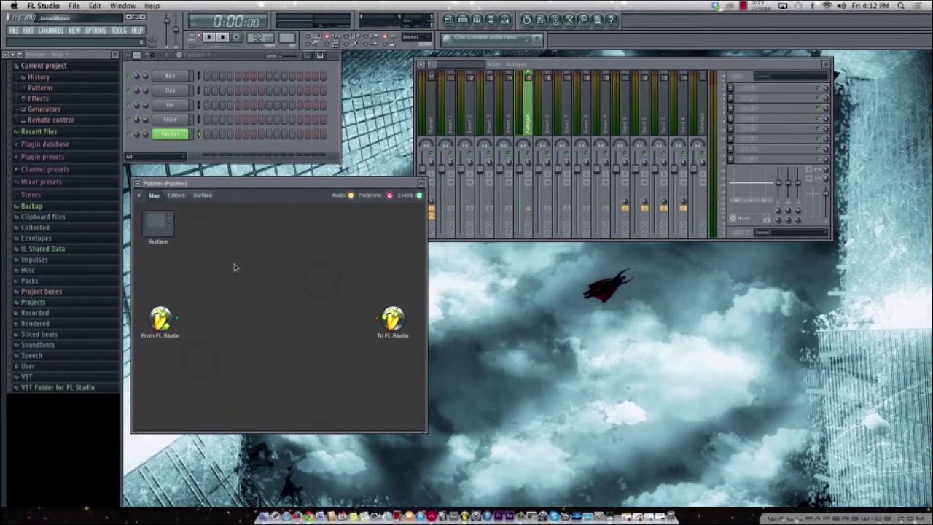
Add Gladiator to the Patcher map and open its plugin interface
right_click(216, 317)
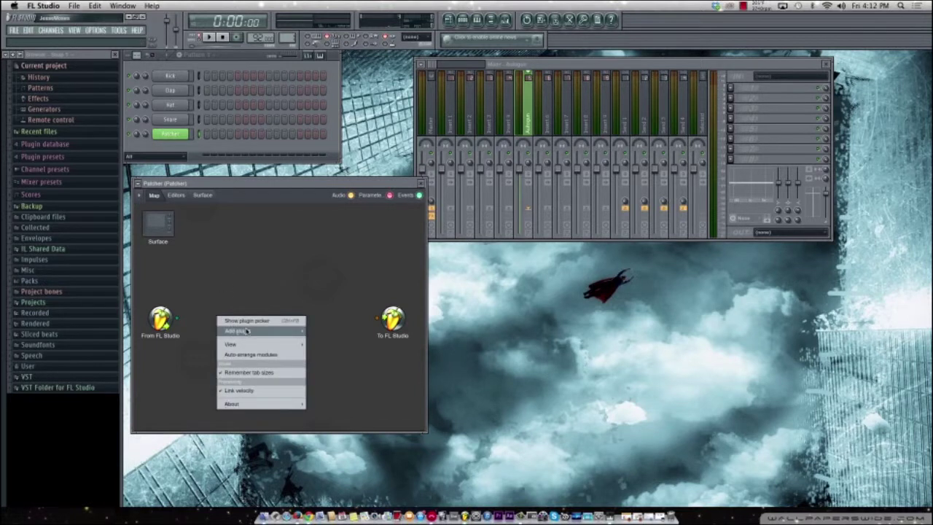
mouse_move(257, 334)
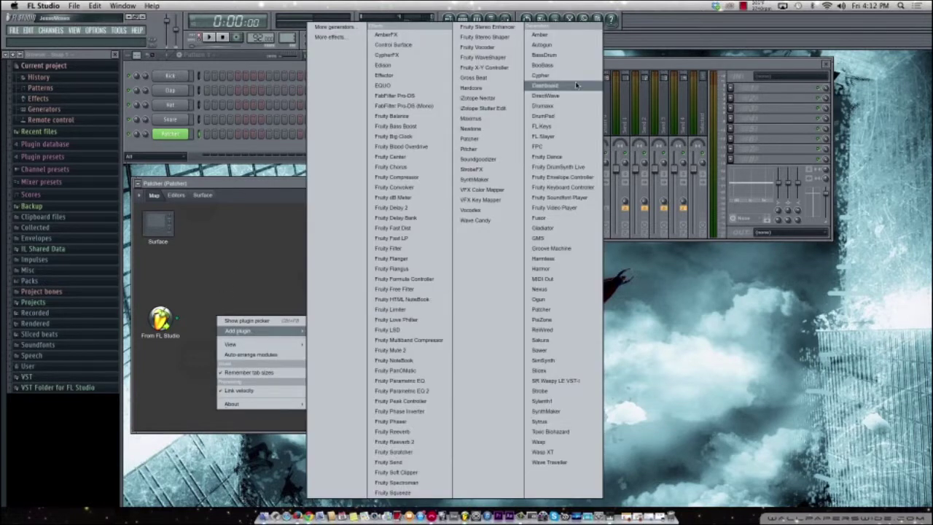
left_click(532, 228)
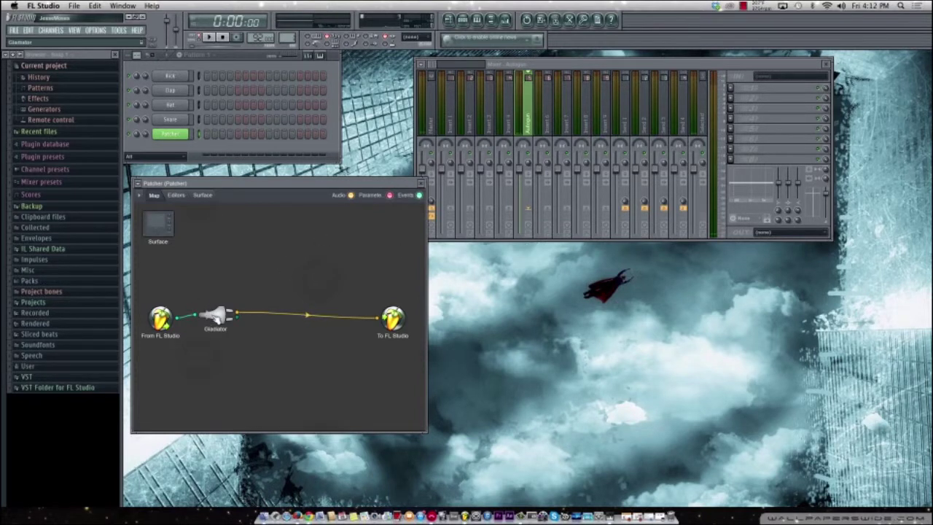
double_click(215, 316)
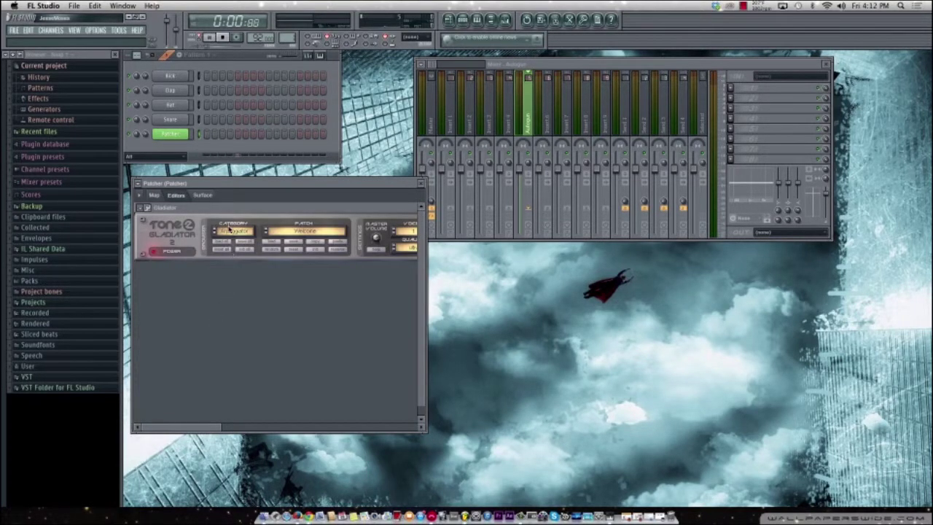
Lengthen the channel pattern to about 64 steps and enlarge the Patcher window to show Gladiator
left_click(207, 134)
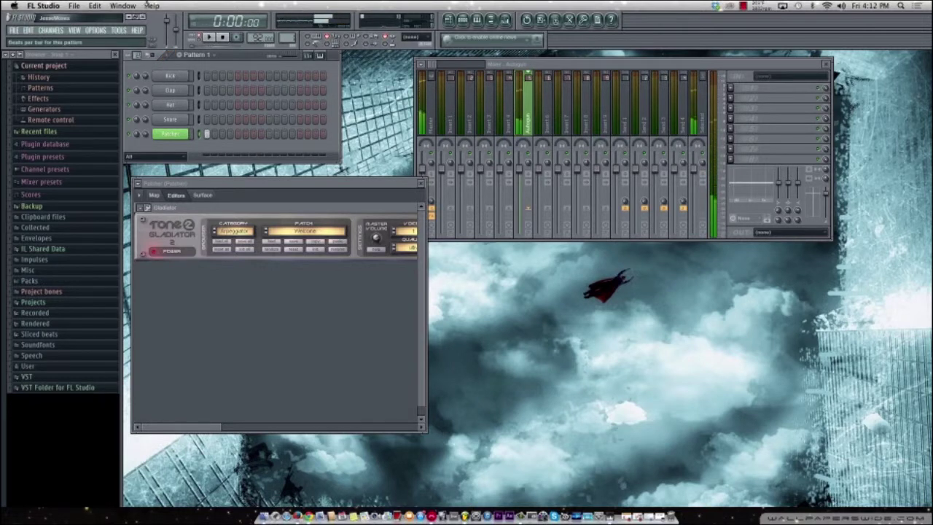
left_click_drag(137, 59, 132, 61)
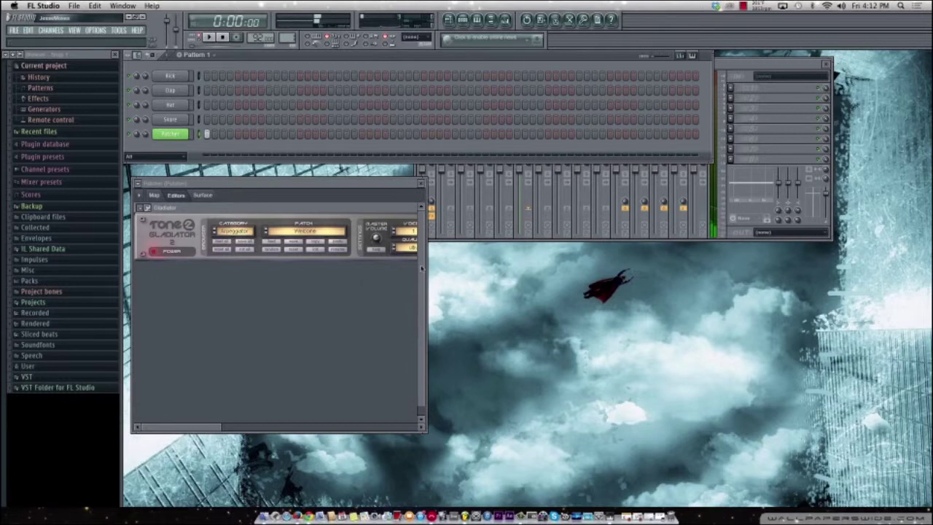
left_click(424, 432)
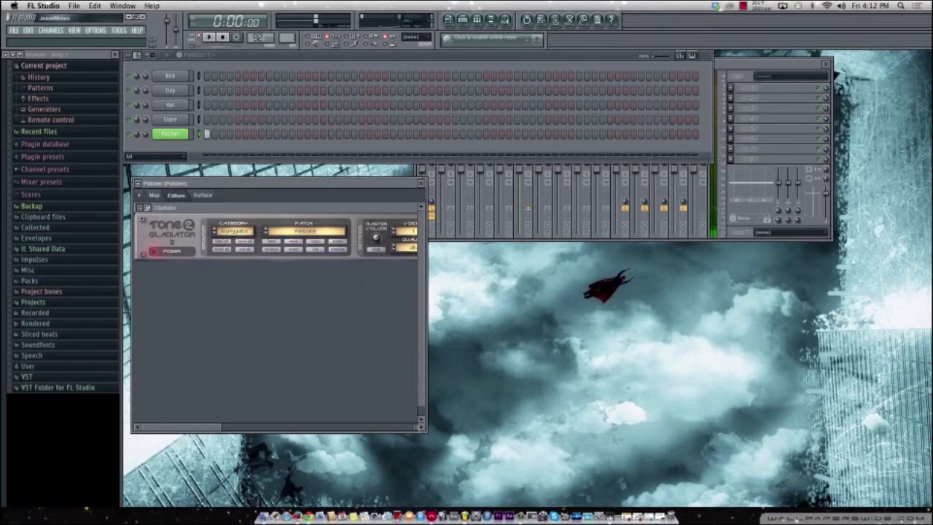
left_click_drag(425, 431, 604, 448)
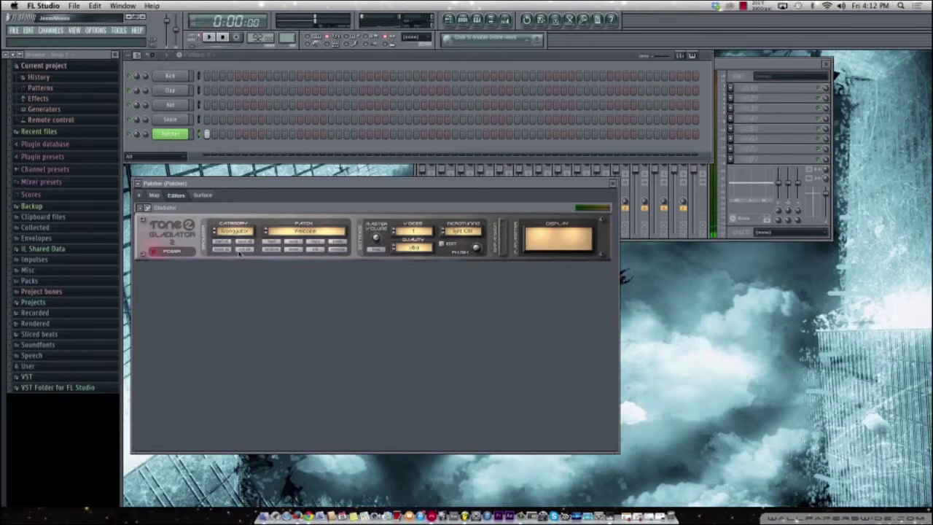
Switch Gladiator to another Arpeggiator patch, audition it with the full editor expanded, then return to the Map
left_click(267, 232)
key("space")
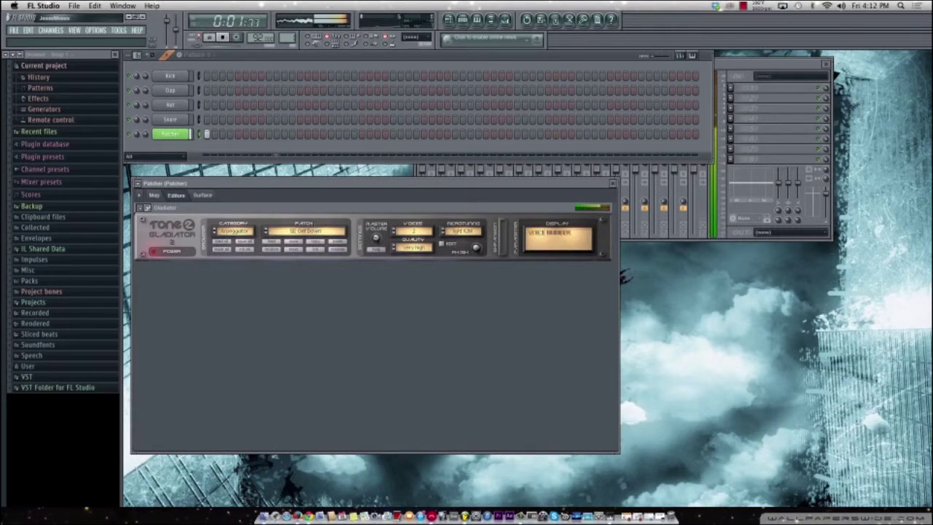
left_click(452, 253)
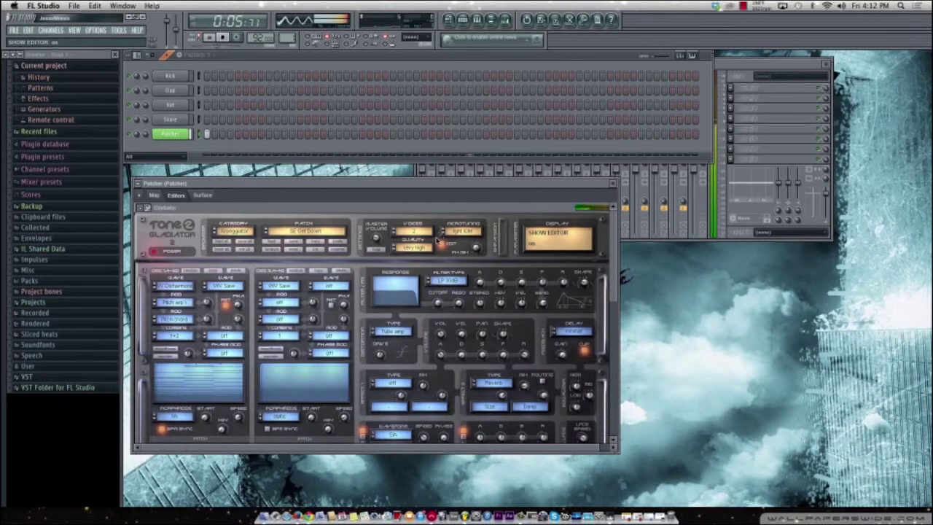
key("space")
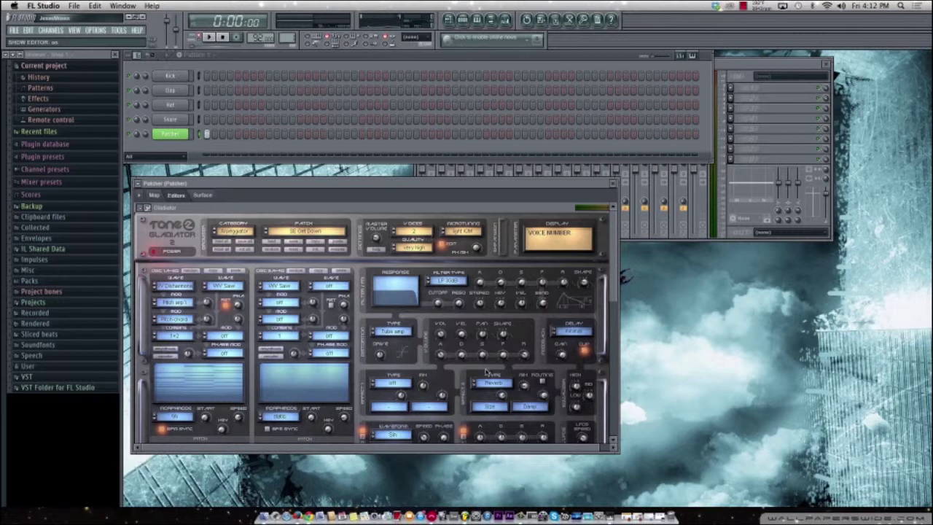
key("space")
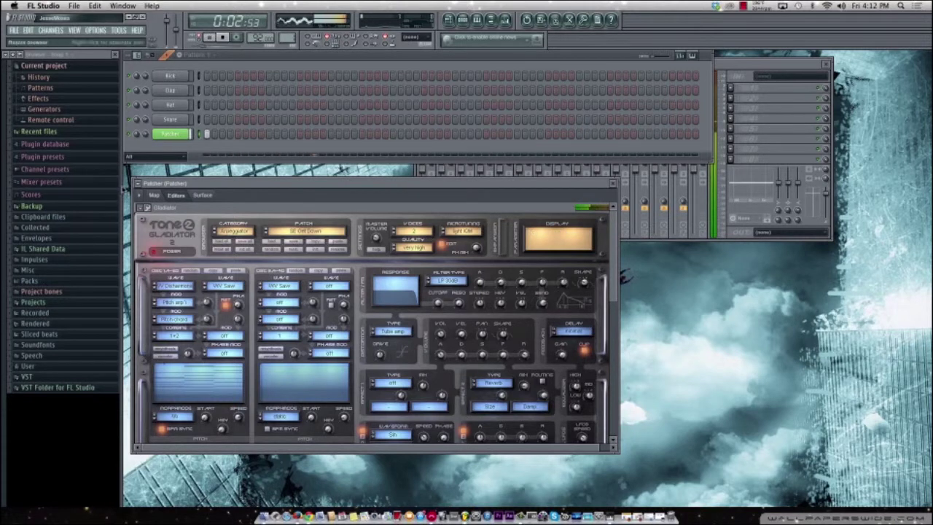
left_click(157, 198)
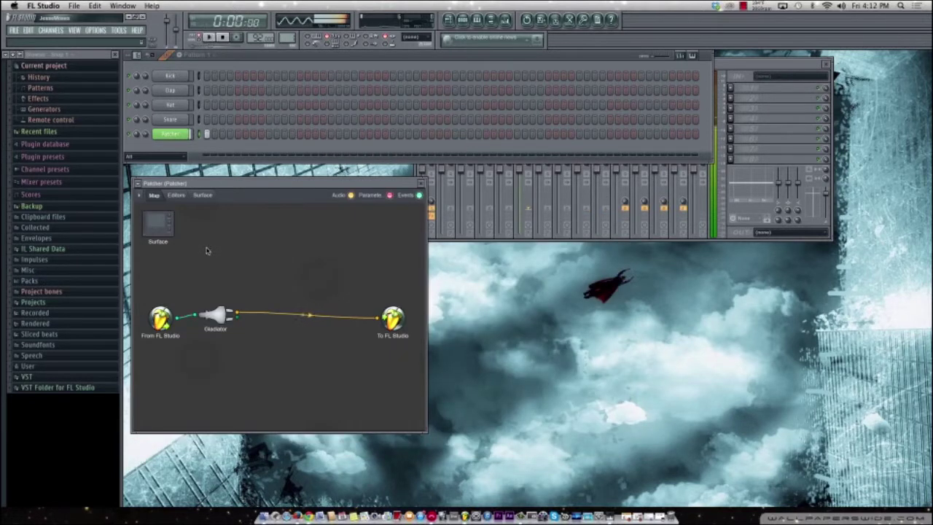
Stop playback and add an XY 1 pad to the Patcher Surface, placed top-left
key("space")
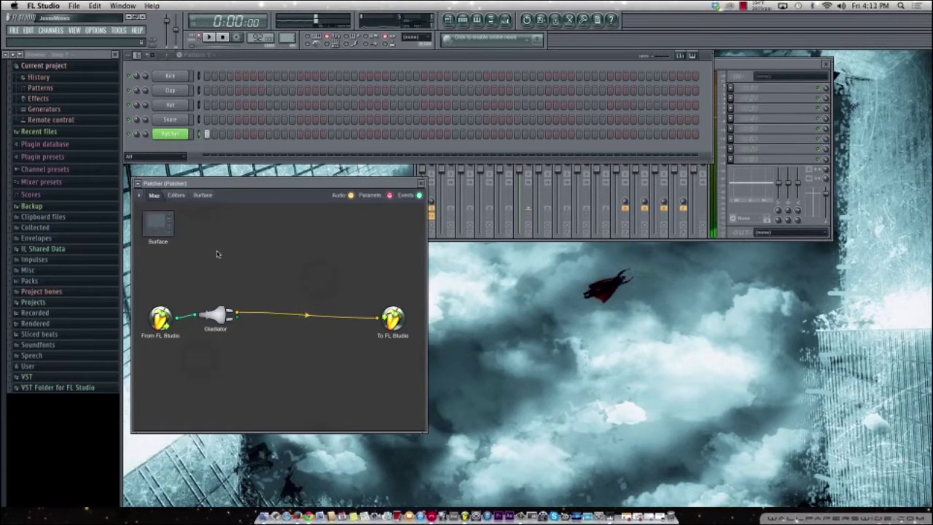
double_click(163, 228)
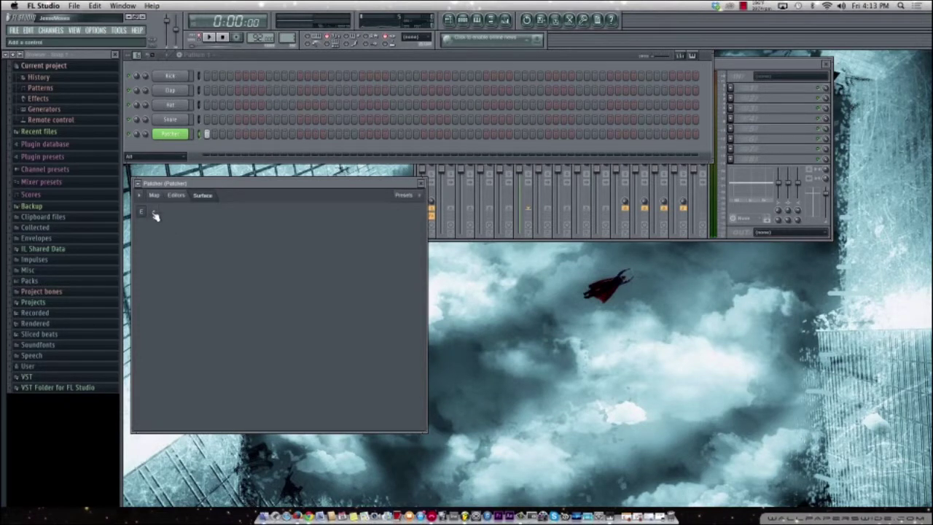
left_click(153, 212)
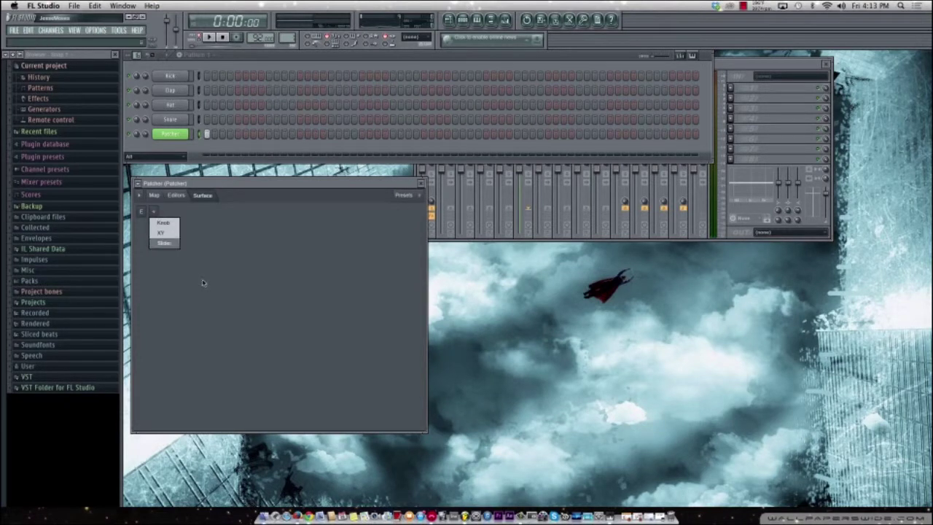
left_click(170, 233)
left_click_drag(263, 313, 177, 269)
Exit surface edit mode, check the XY pad's options, and return to the routing map
left_click(141, 211)
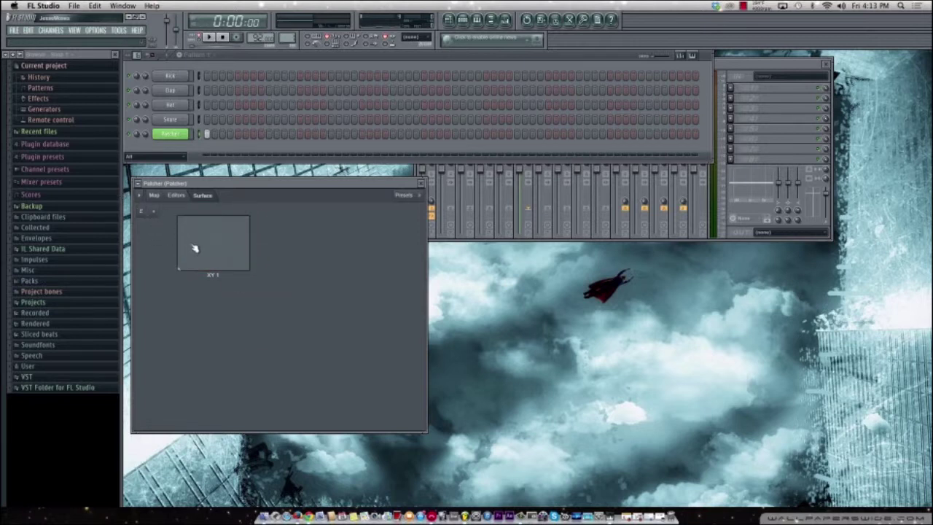
right_click(200, 236)
right_click(211, 235)
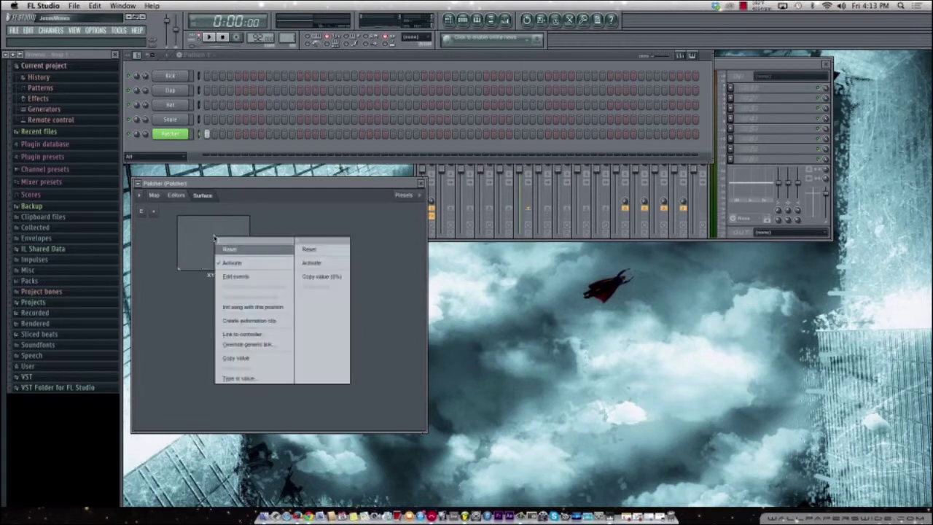
left_click(324, 263)
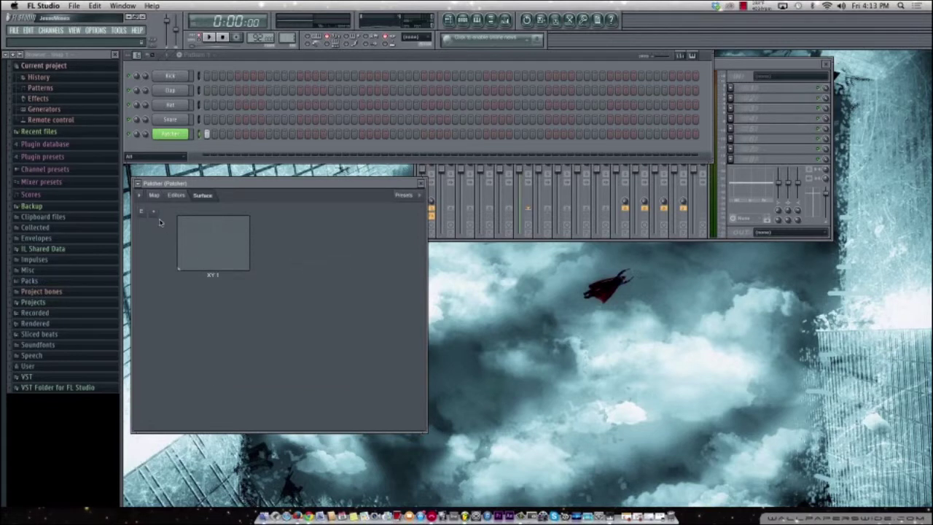
left_click(153, 196)
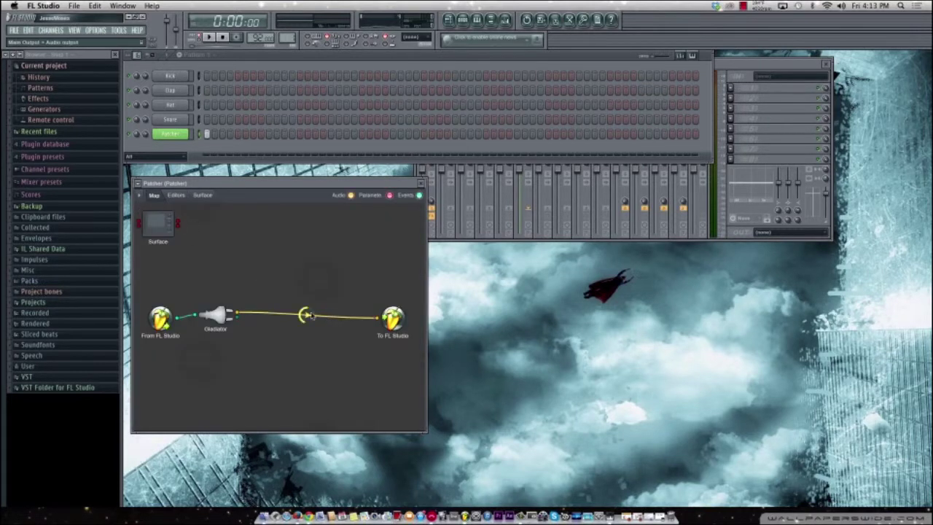
Expose Gladiator's filter parameters, including Filter Reso, as inputs on its Patcher node
right_click(215, 318)
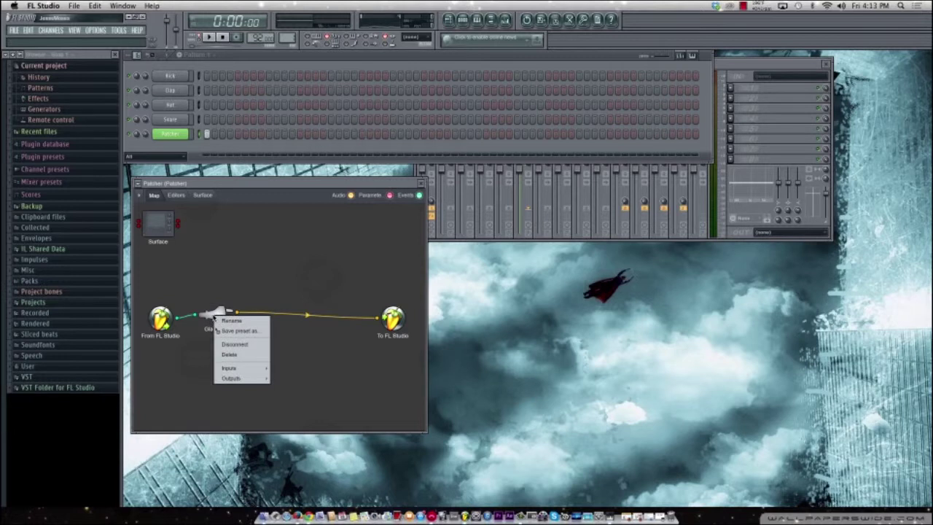
mouse_move(253, 370)
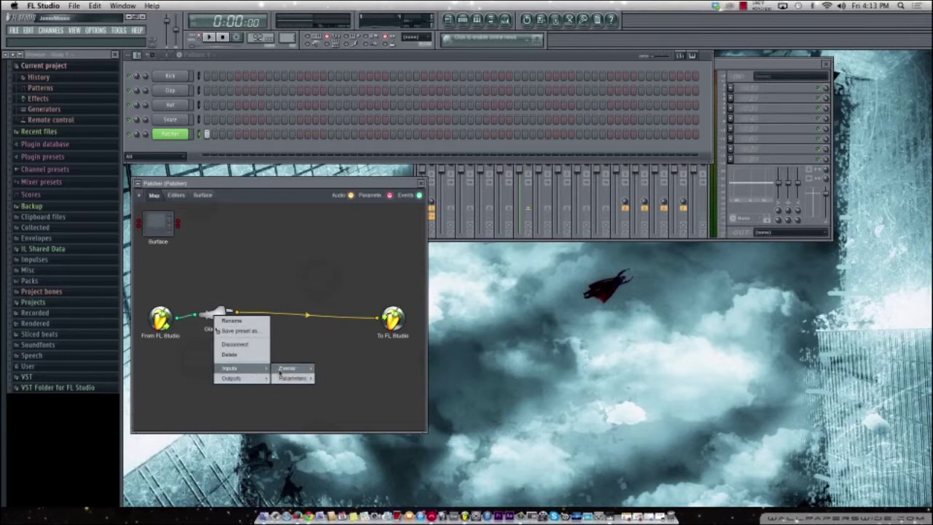
mouse_move(294, 369)
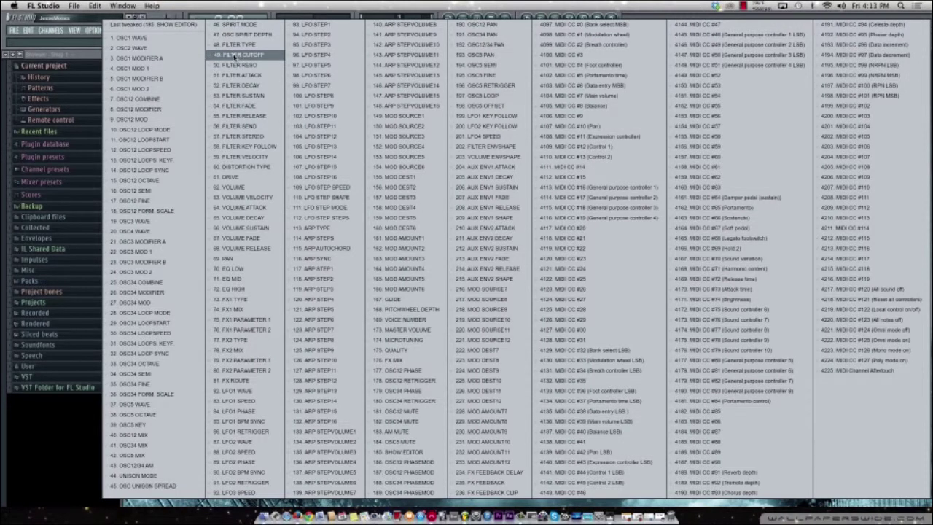
left_click(237, 55)
right_click(219, 318)
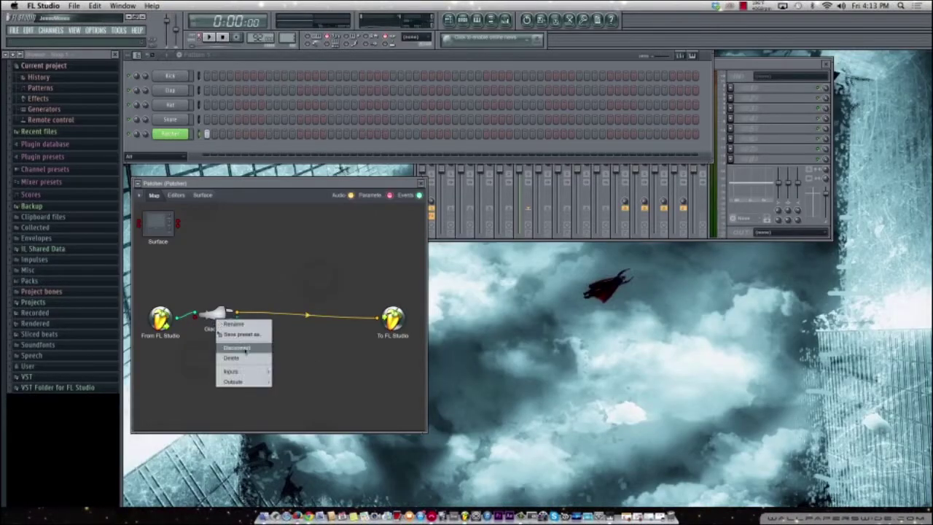
mouse_move(250, 379)
mouse_move(310, 382)
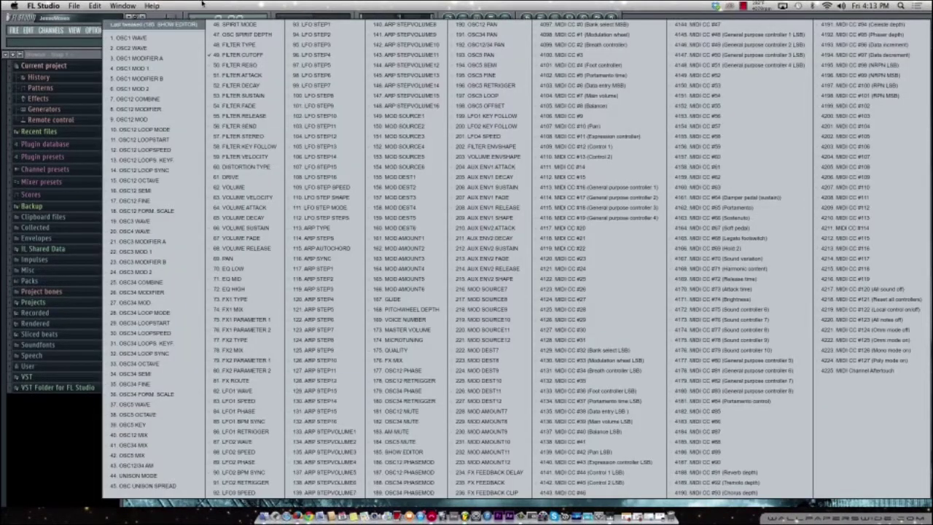
left_click(240, 65)
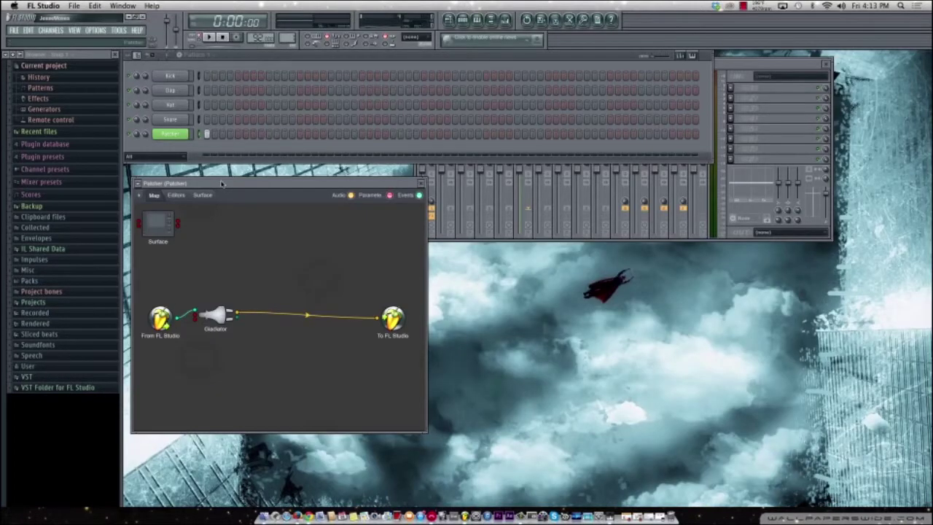
Wire Surface into Gladiator's parameter input and sweep XY 1 to the top-right during playback
left_click_drag(177, 223, 194, 315)
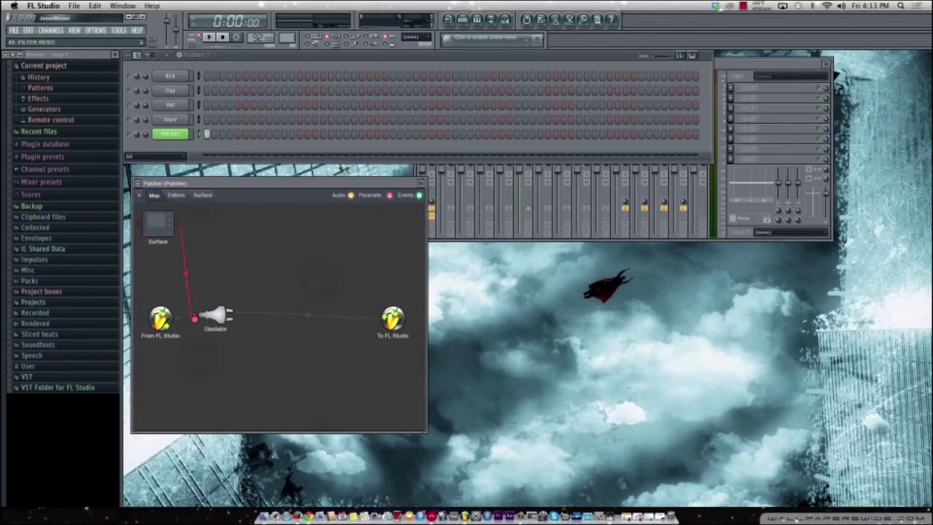
key("space")
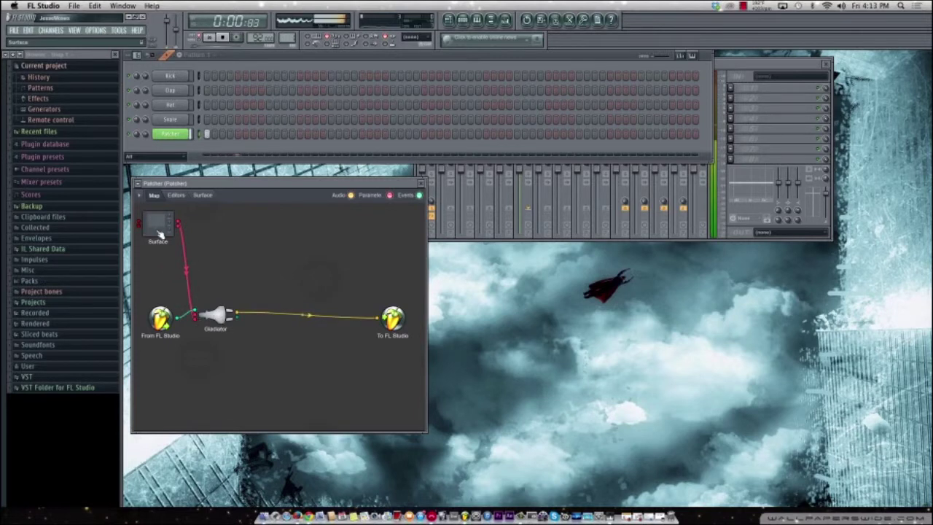
double_click(155, 229)
mouse_move(179, 266)
left_mouse_down()
mouse_move(229, 238)
mouse_move(212, 217)
mouse_move(247, 220)
mouse_move(211, 251)
left_mouse_up()
key("space")
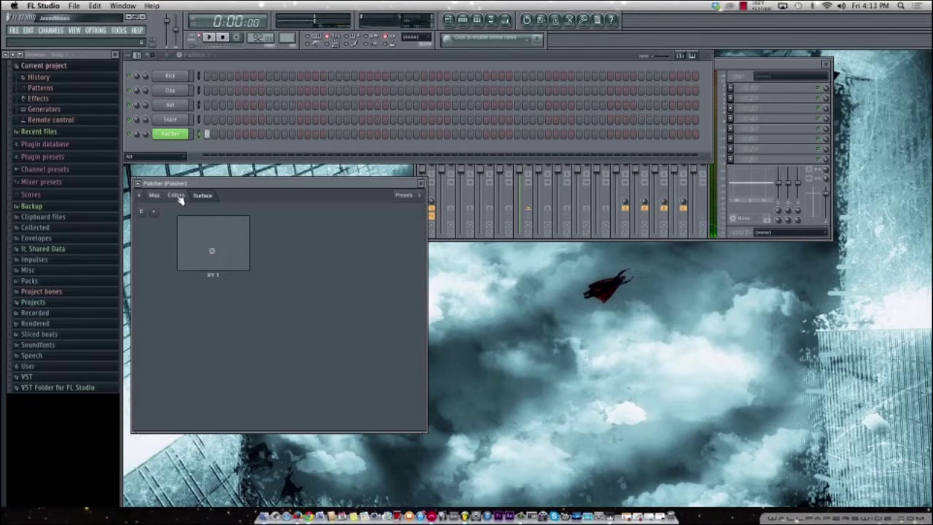
Add a Dashboard module to the Patcher map and open its editor
left_click(155, 196)
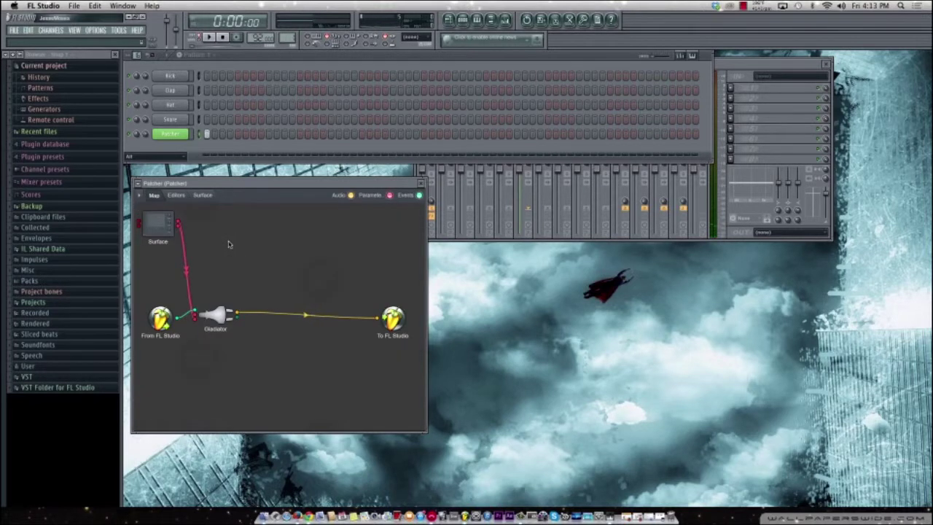
right_click(208, 232)
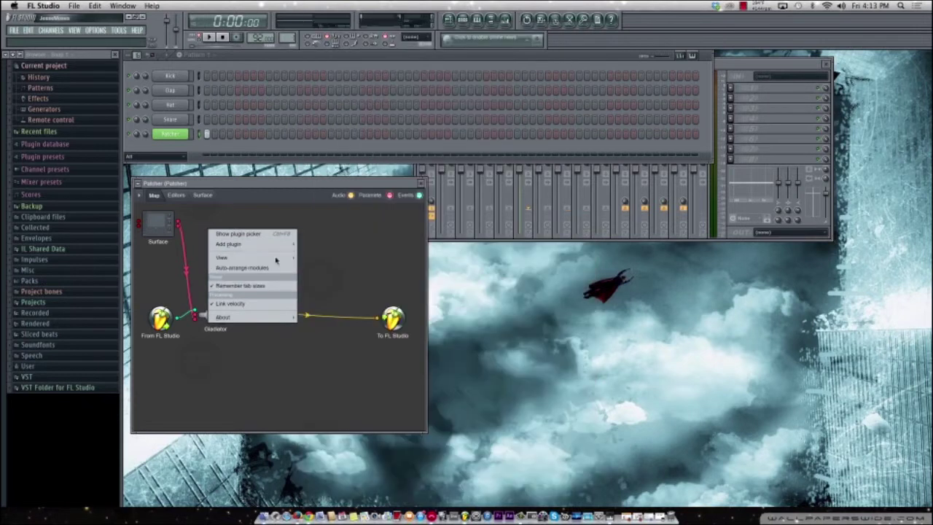
left_click(197, 252)
right_click(227, 252)
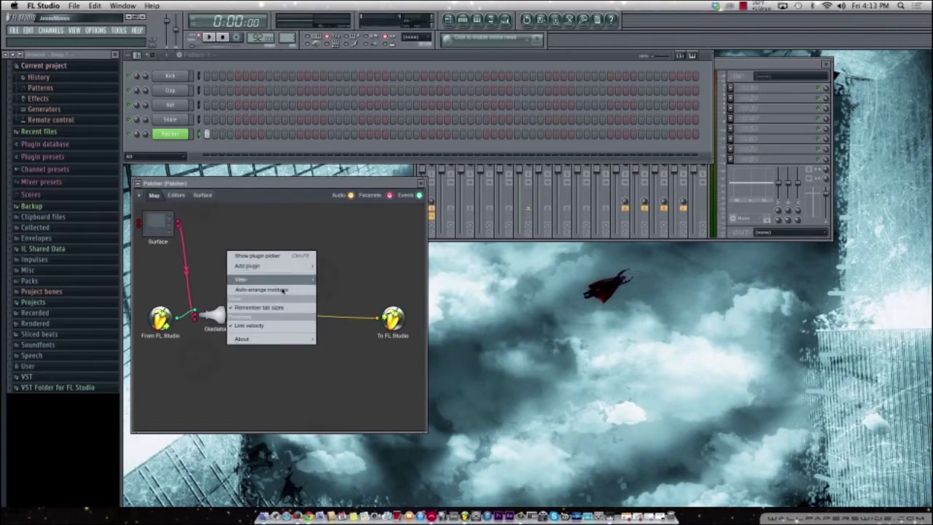
mouse_move(252, 265)
left_click(557, 86)
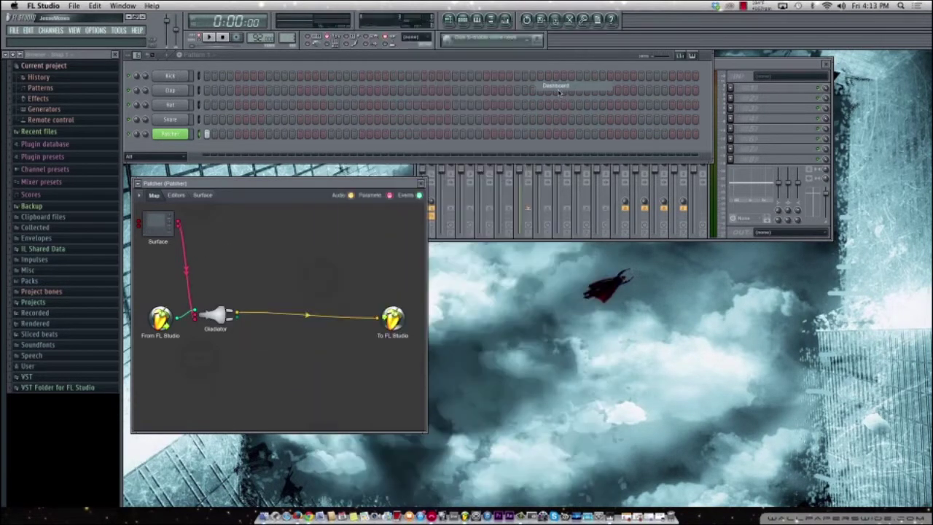
double_click(231, 253)
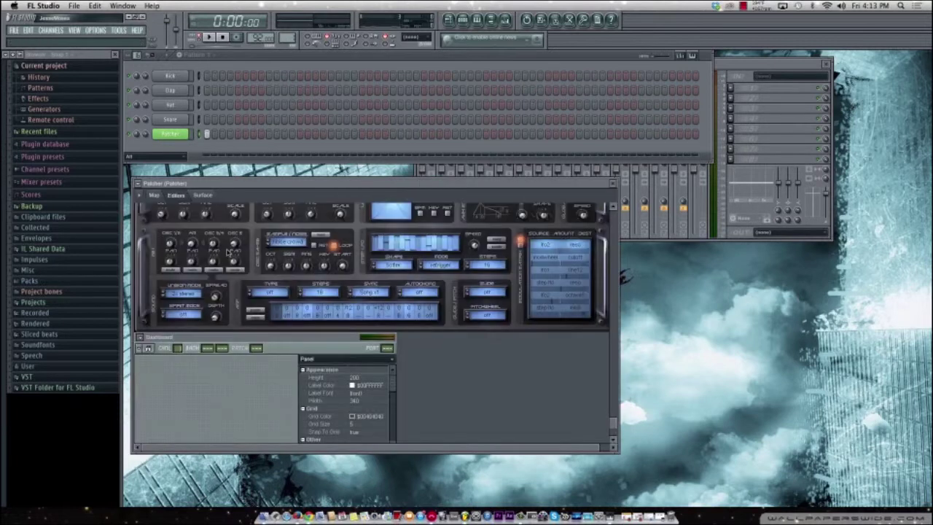
Add a Wheel1 knob control to the Dashboard, then close its editor panel
left_click(141, 349)
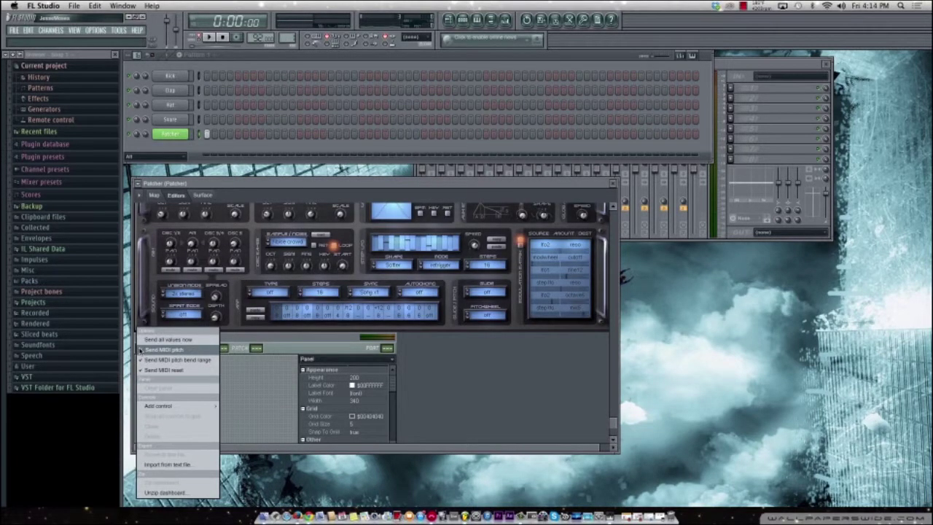
left_click(222, 373)
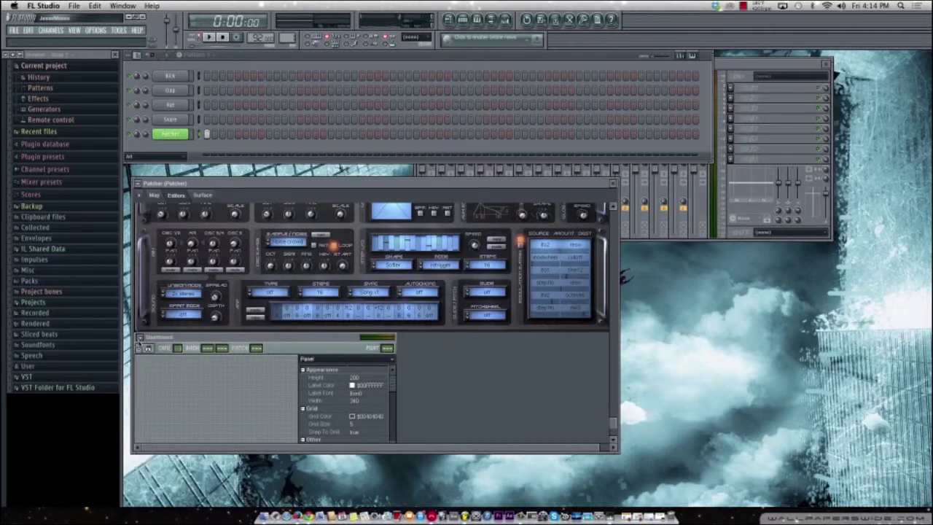
left_click(141, 348)
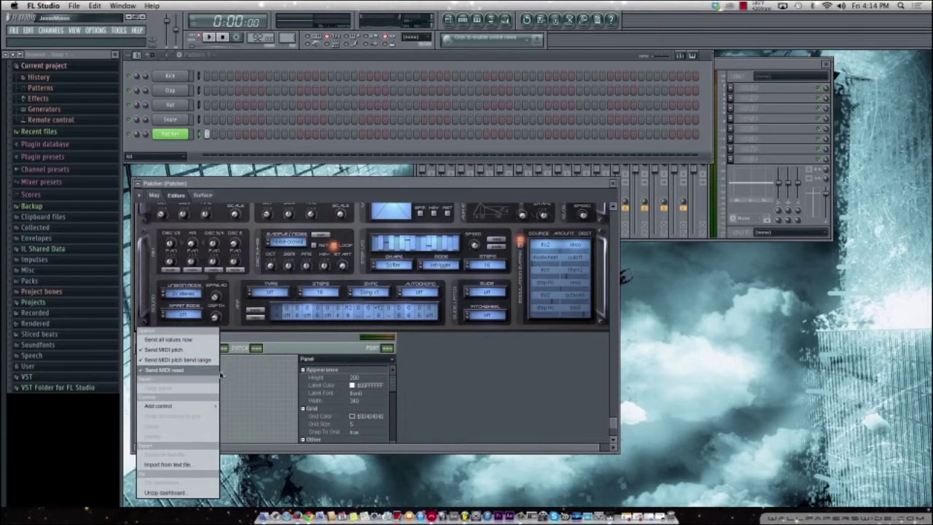
mouse_move(175, 406)
mouse_move(248, 448)
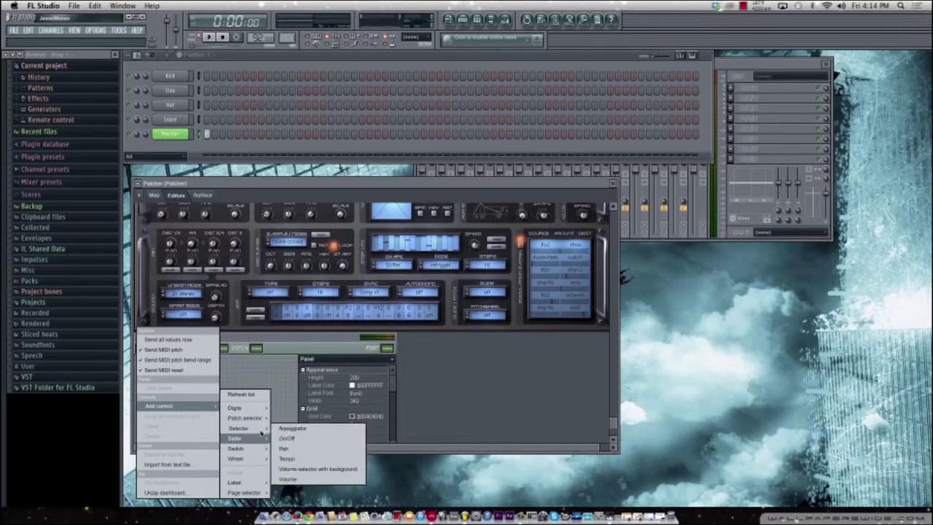
left_click(297, 442)
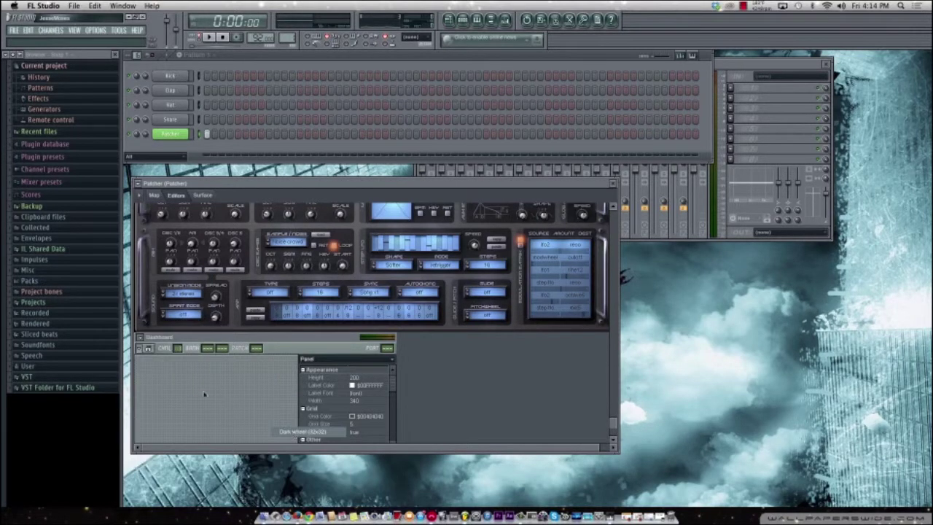
left_click(148, 349)
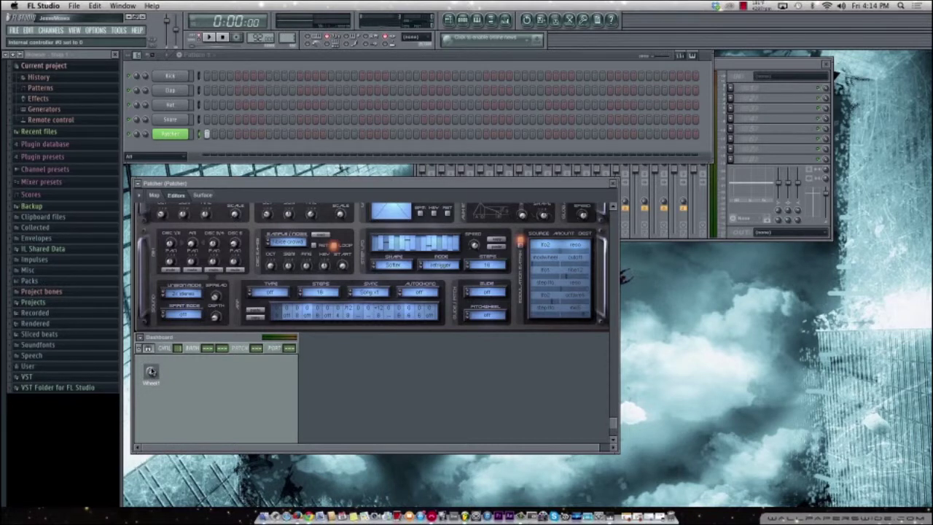
left_click(143, 340)
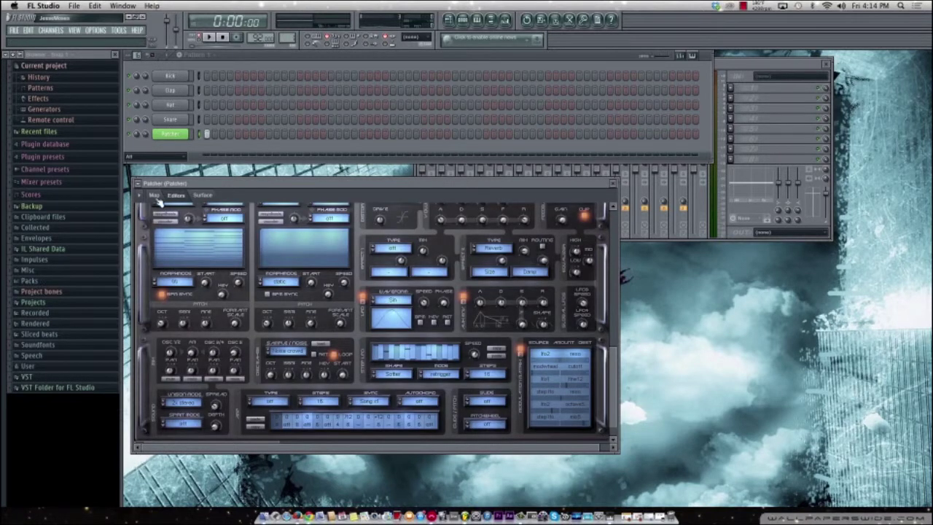
Delete the Dashboard node from the Patcher map, leaving Surface and Gladiator routed
left_click(155, 197)
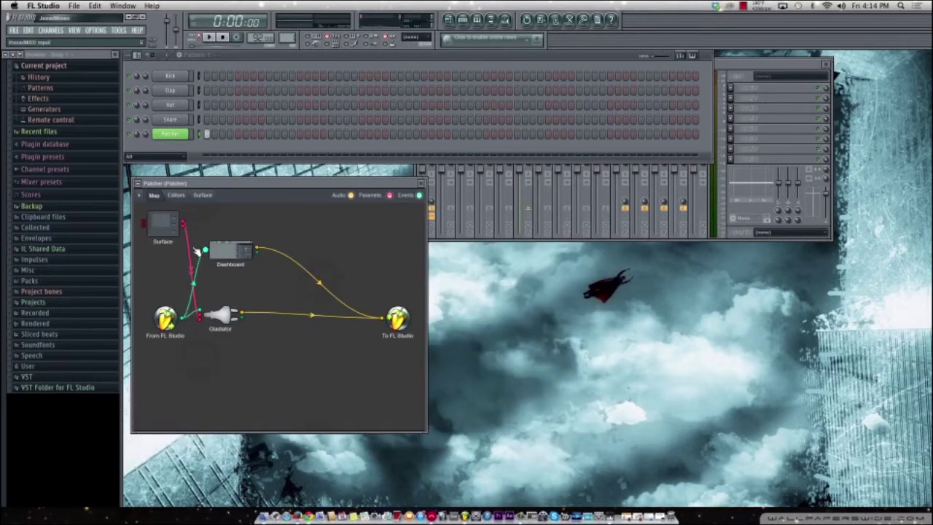
right_click(223, 254)
left_click(240, 293)
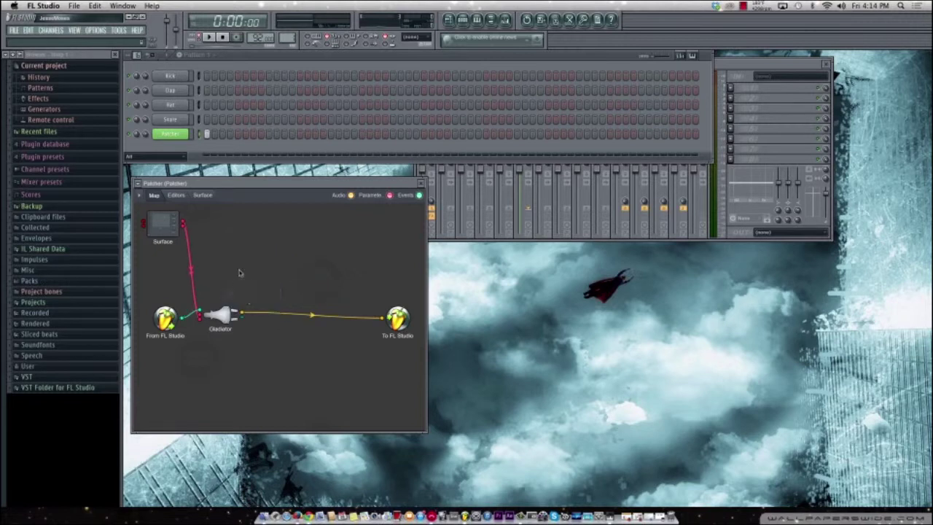
left_click(175, 144)
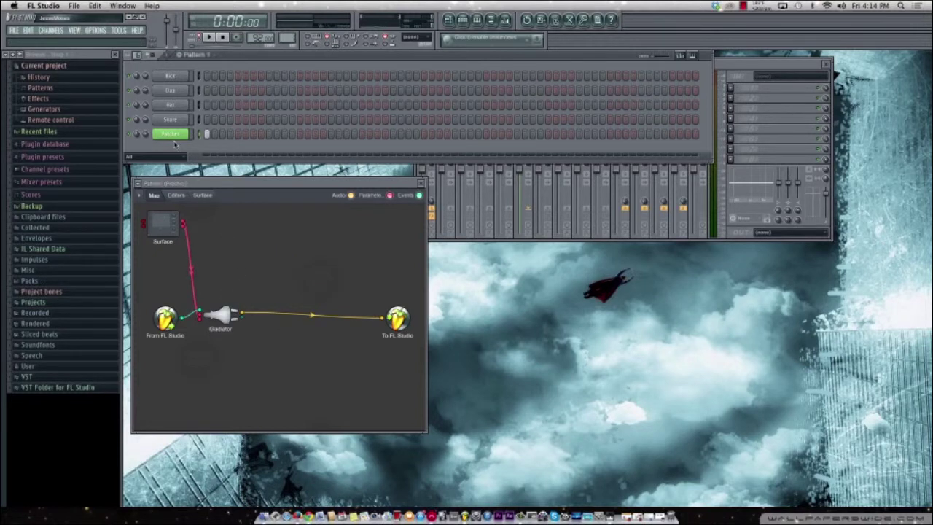
Add a Dashboard channel, load its 16-knob Wheels preset, and place the panel below the mixer
left_click(52, 31)
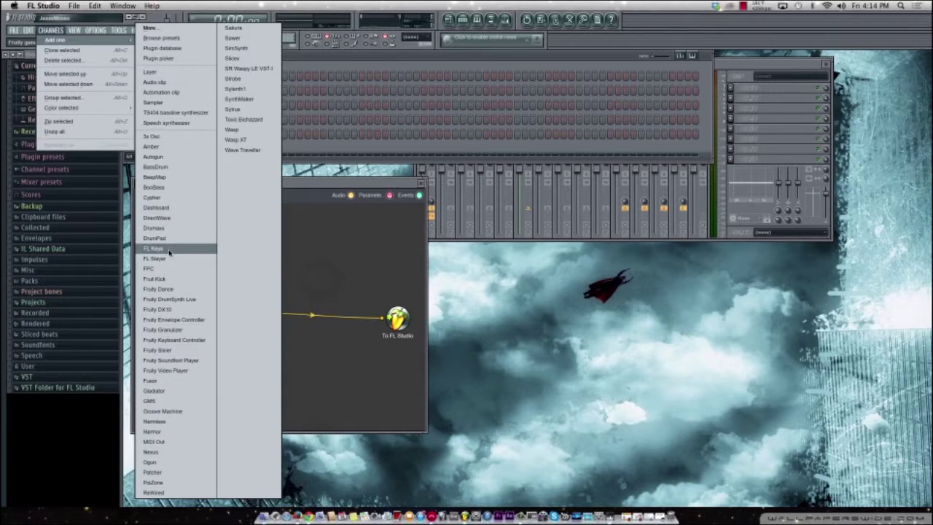
left_click(157, 208)
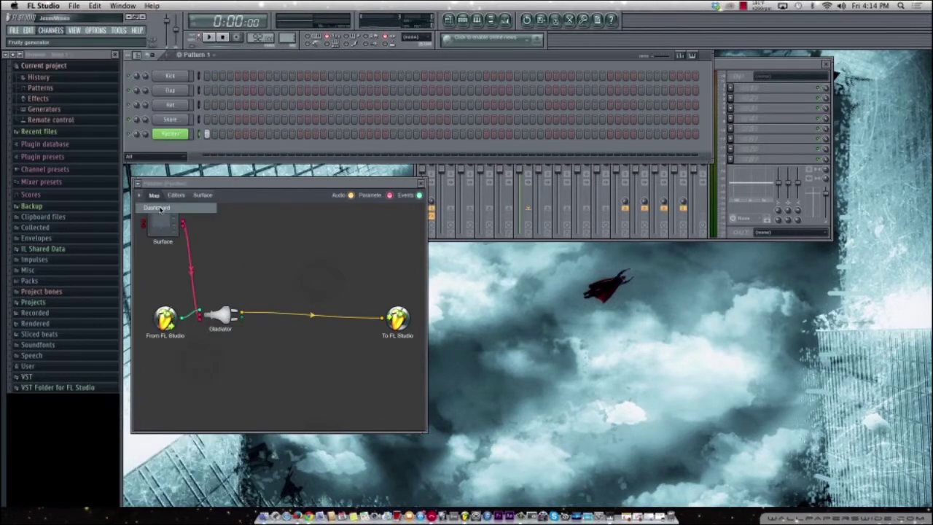
left_click(162, 142)
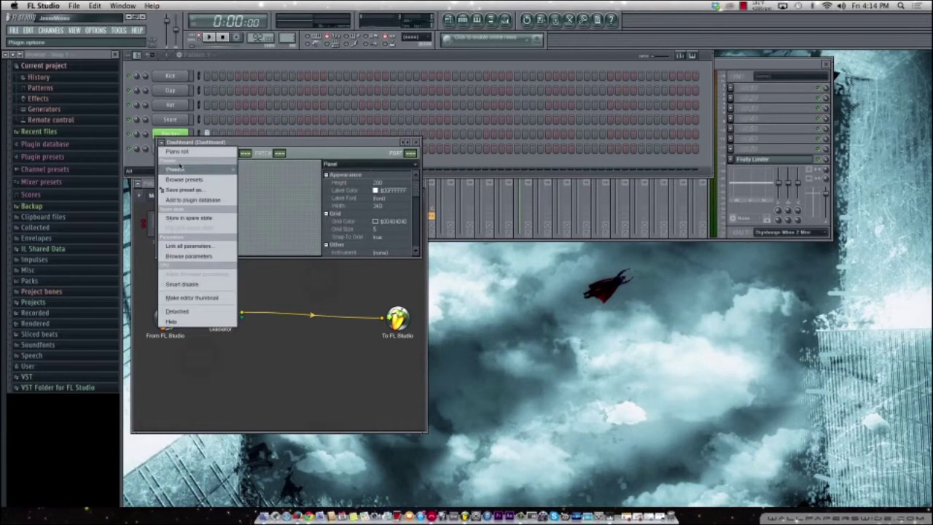
mouse_move(197, 172)
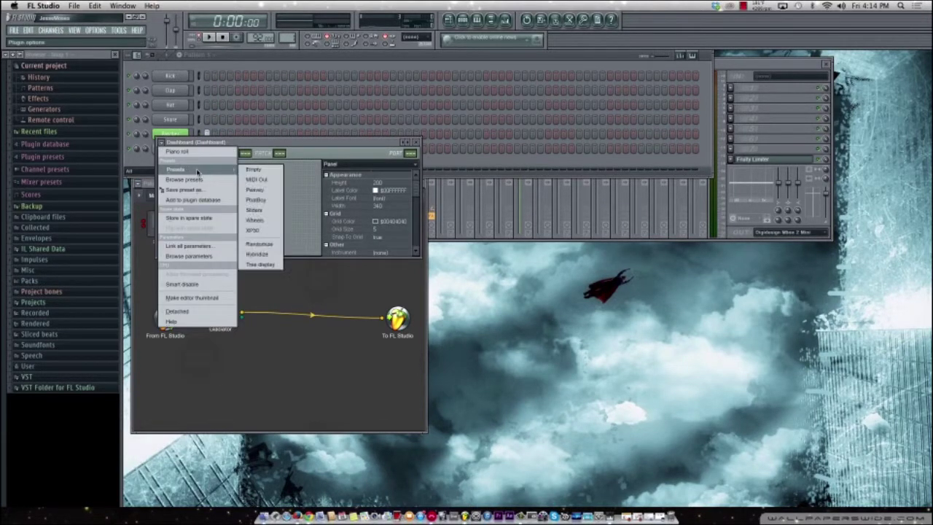
left_click(261, 199)
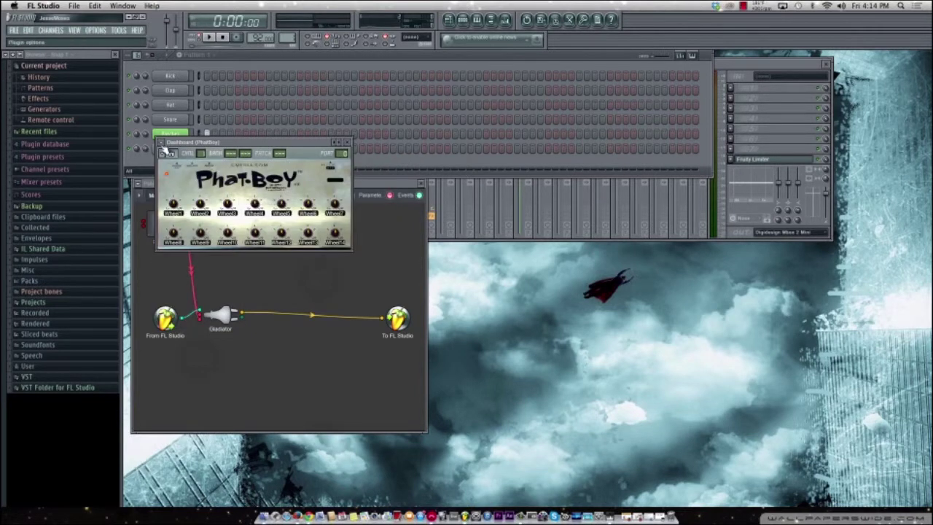
left_click(164, 150)
mouse_move(204, 171)
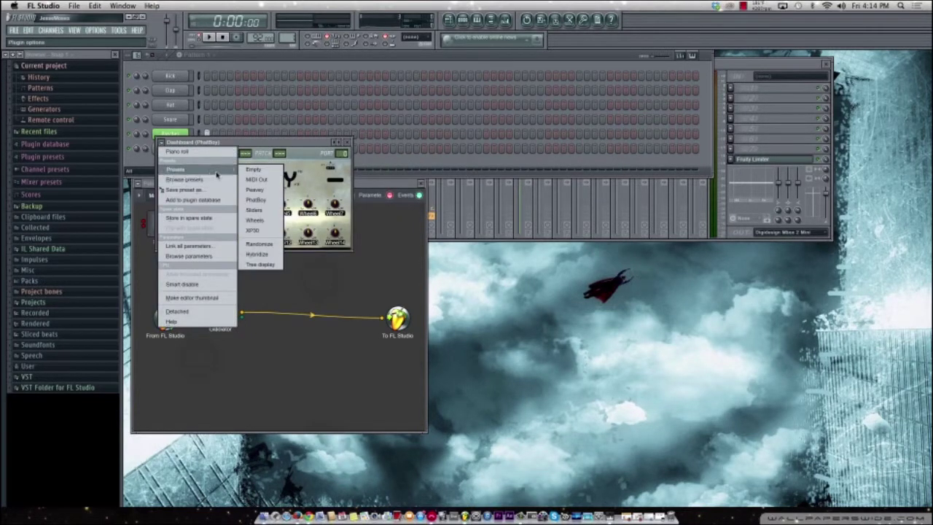
left_click(255, 220)
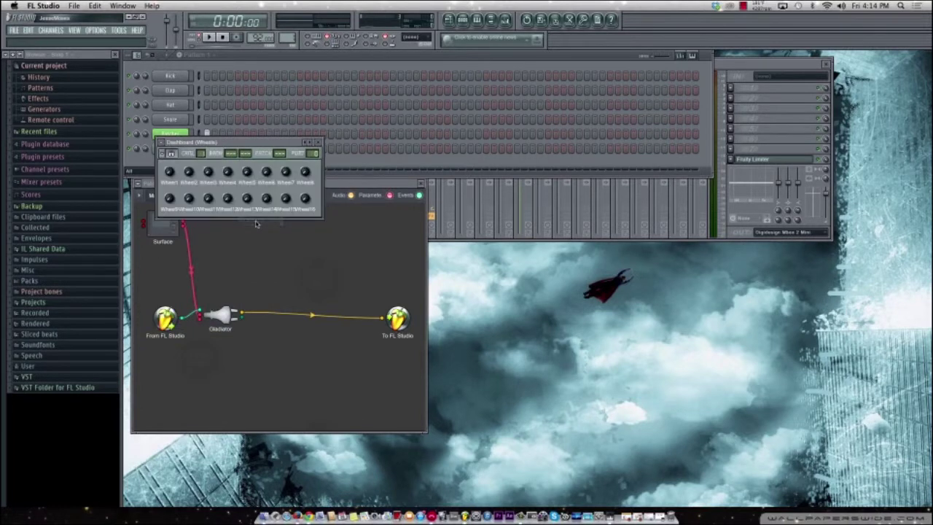
left_click_drag(181, 146, 473, 257)
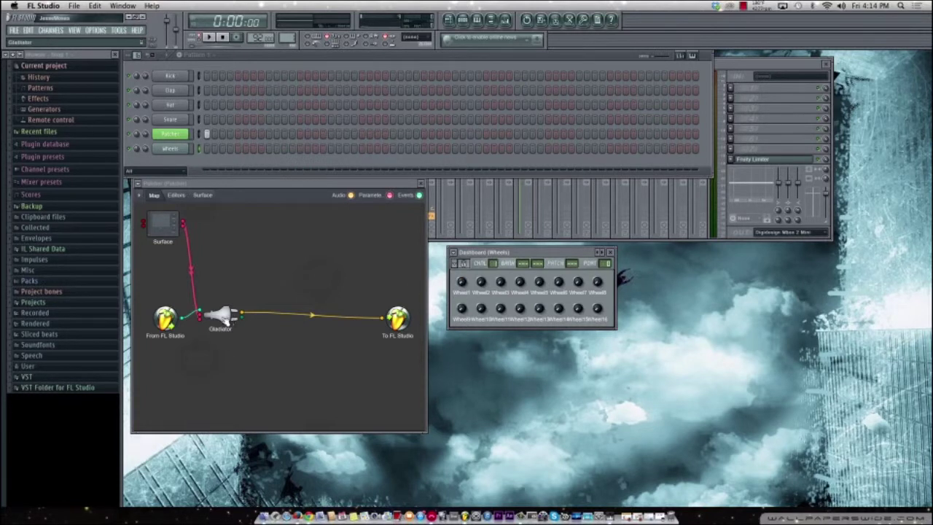
Open Gladiator's interface and raise its filter cutoff to about 865 Hz
left_click_drag(226, 315, 238, 316)
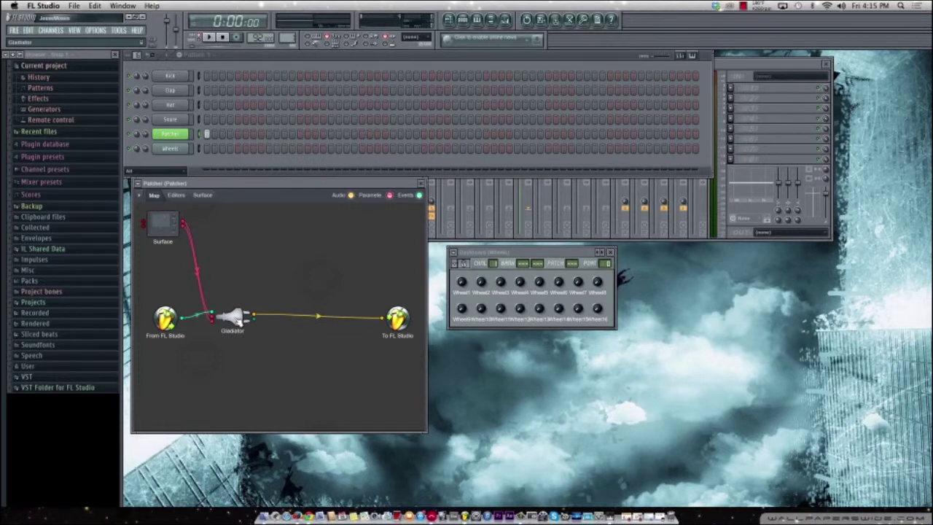
double_click(233, 316)
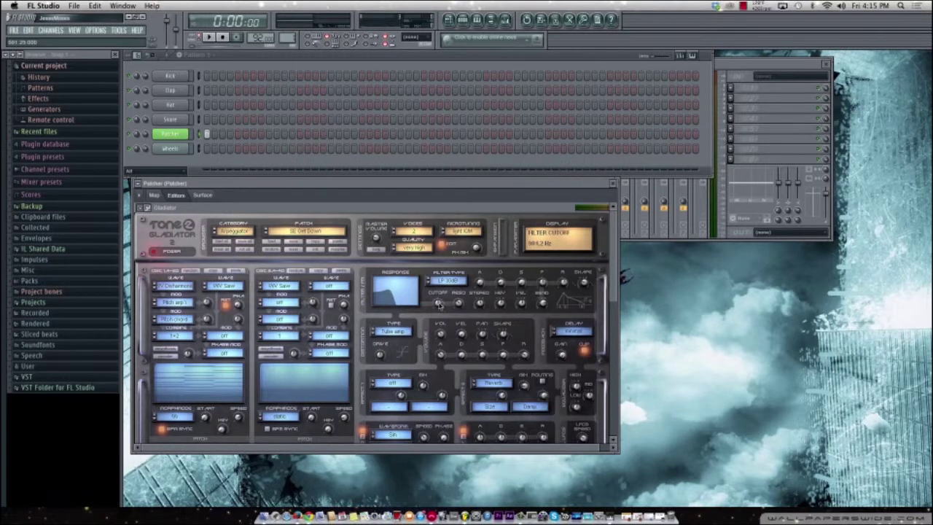
left_click_drag(439, 315, 440, 306)
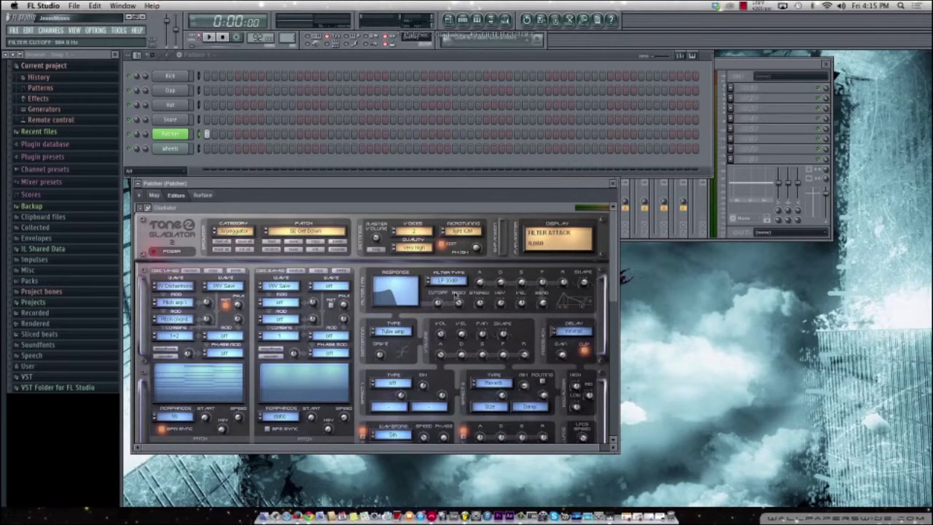
Link Gladiator's Filter Cutoff to Wheels Wheel1 and Filter Reso to Wheel2, then test playback
left_click(390, 46)
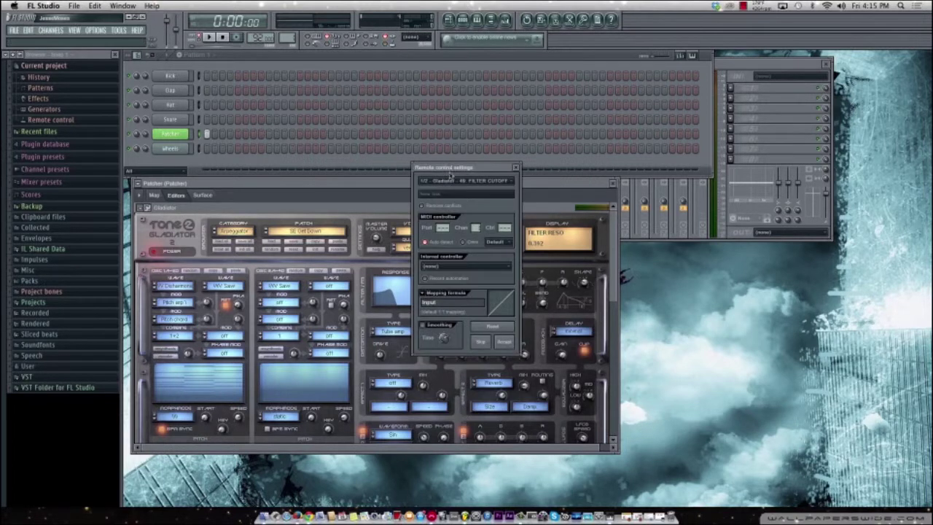
left_click(459, 265)
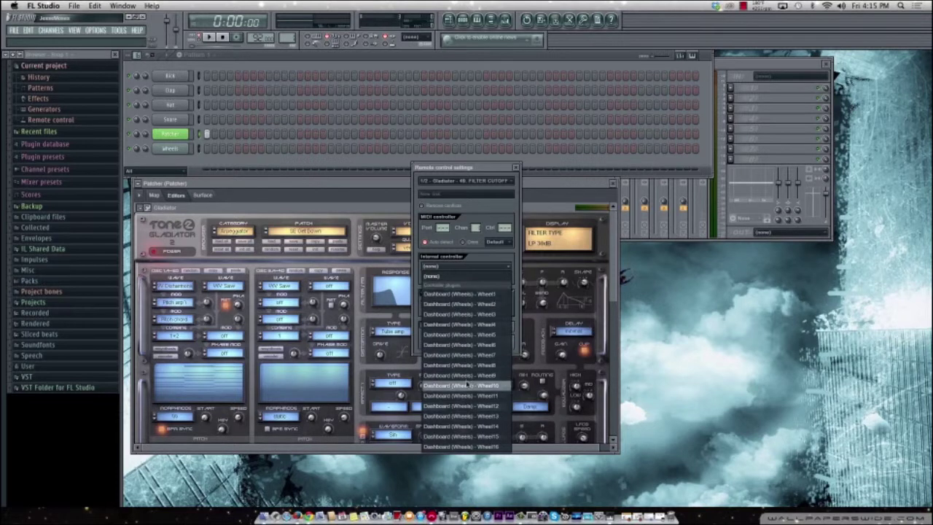
left_click(472, 212)
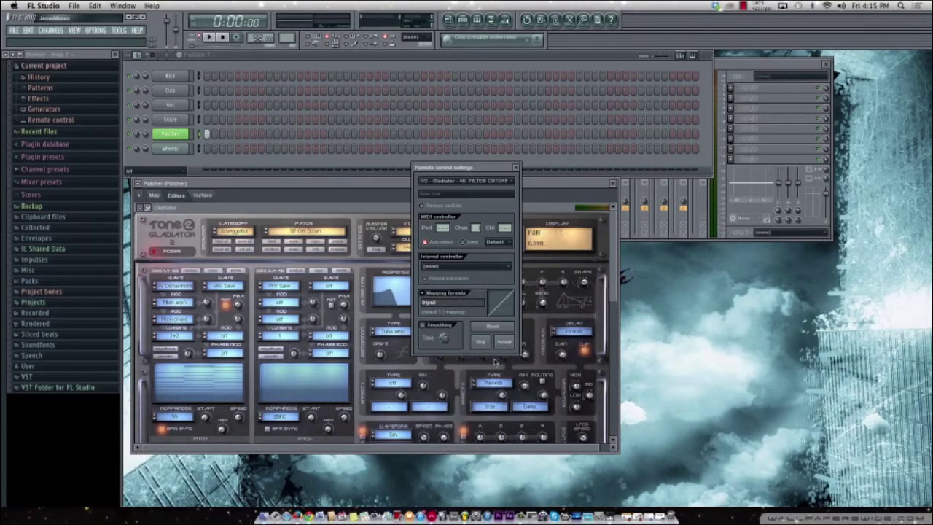
left_click(470, 267)
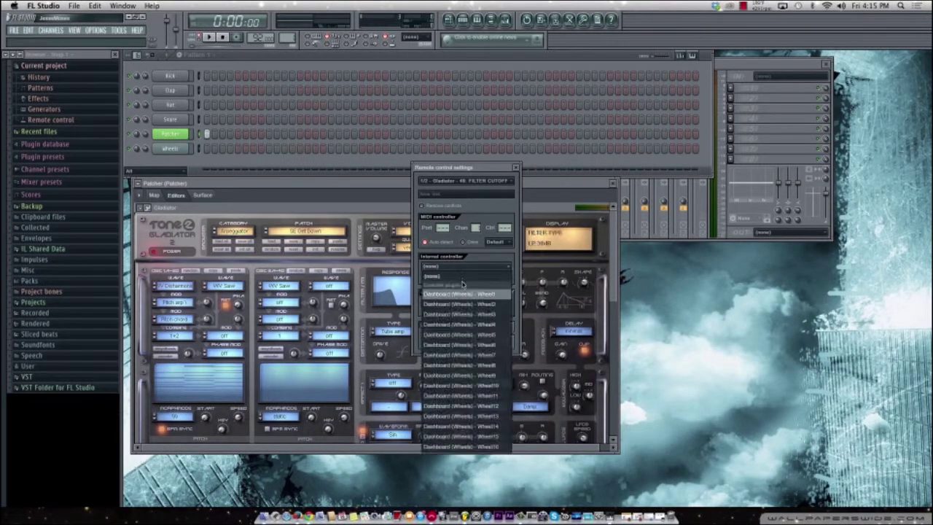
left_click(464, 285)
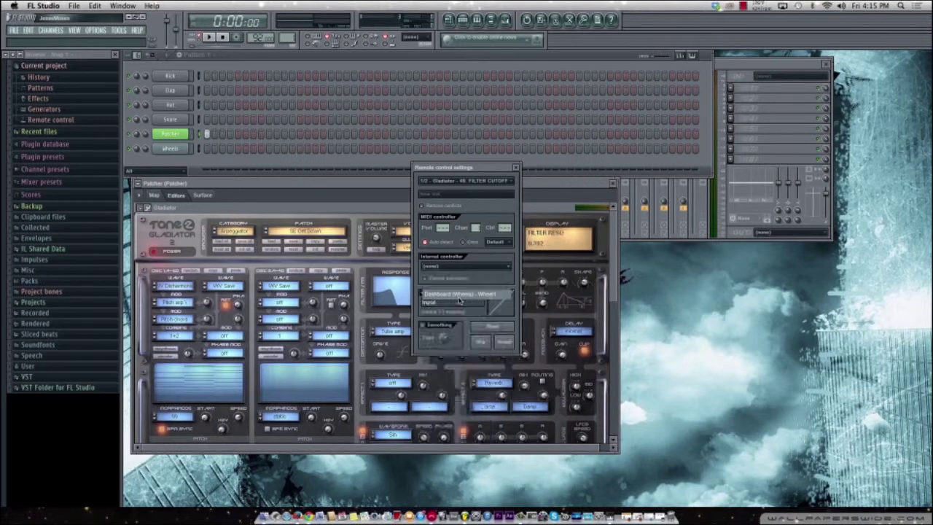
left_click(505, 349)
left_click(467, 266)
left_click(467, 303)
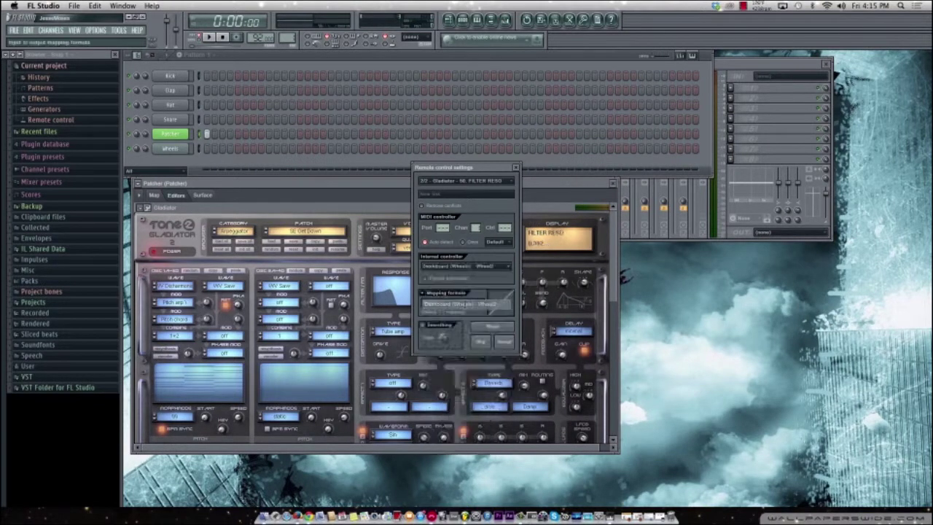
left_click(505, 341)
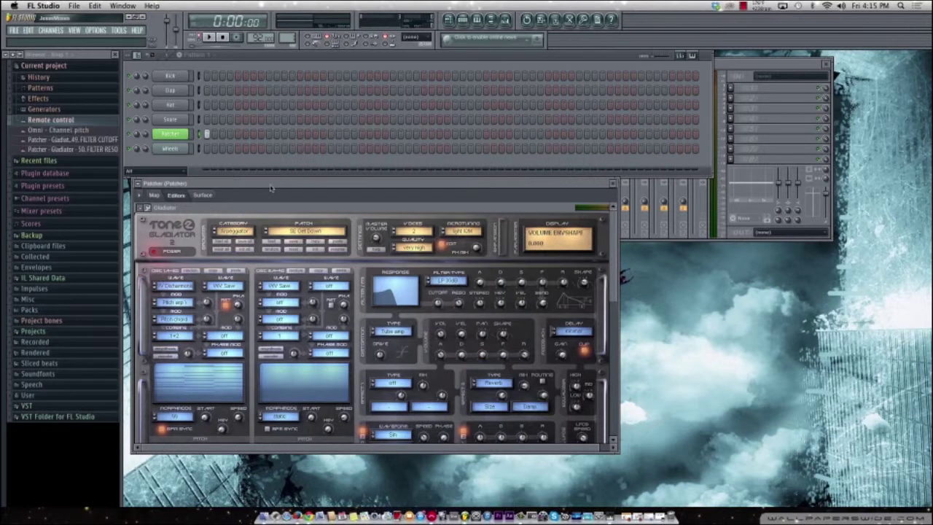
key("space")
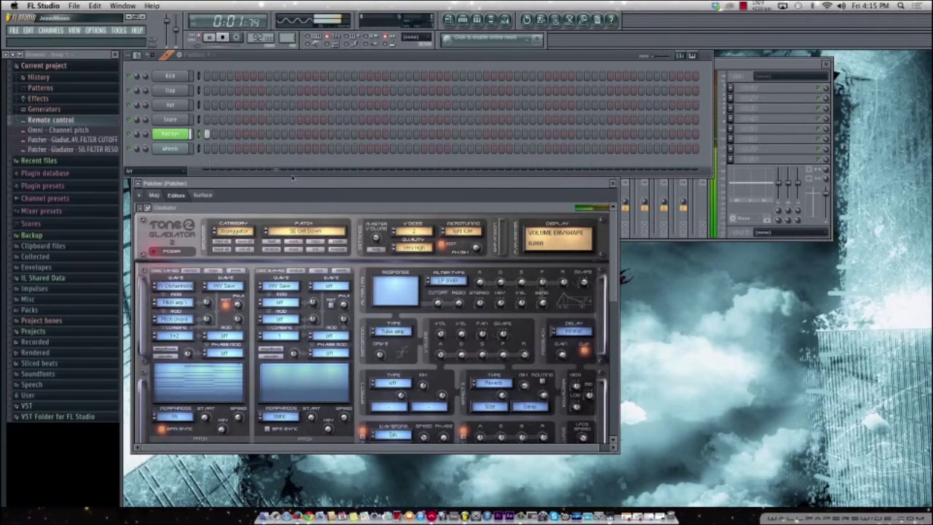
key("space")
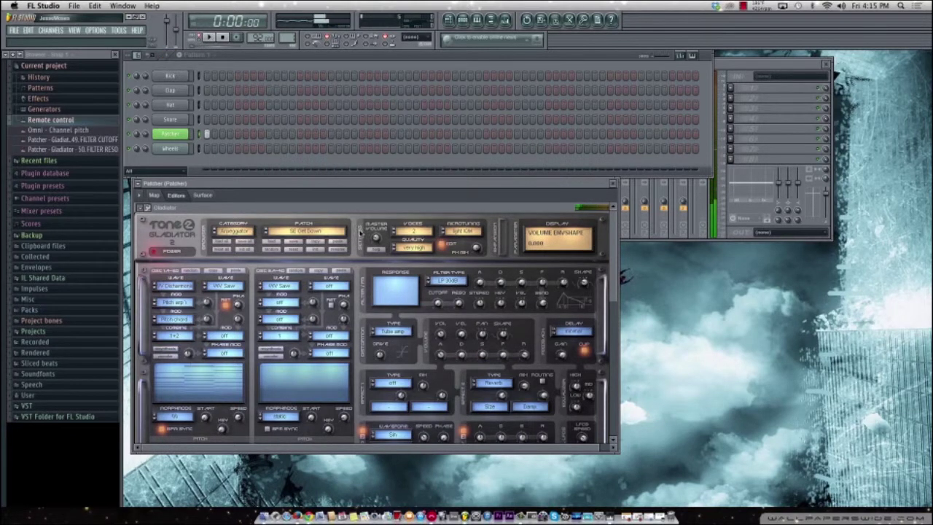
Bring the Gladiator Patcher back up and load Fruity Peak Controller into the Autogun insert
left_click(179, 149)
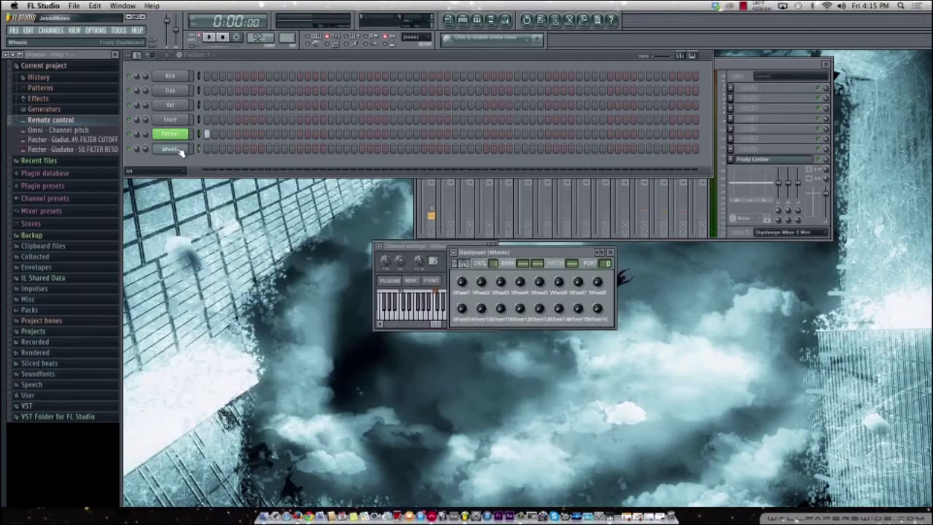
left_click(179, 149)
left_click(760, 97)
mouse_move(744, 108)
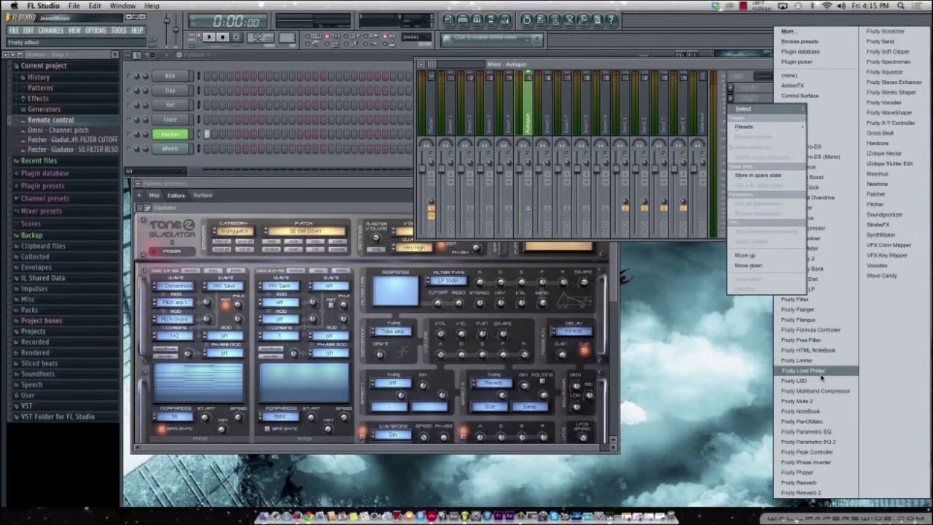
left_click(812, 453)
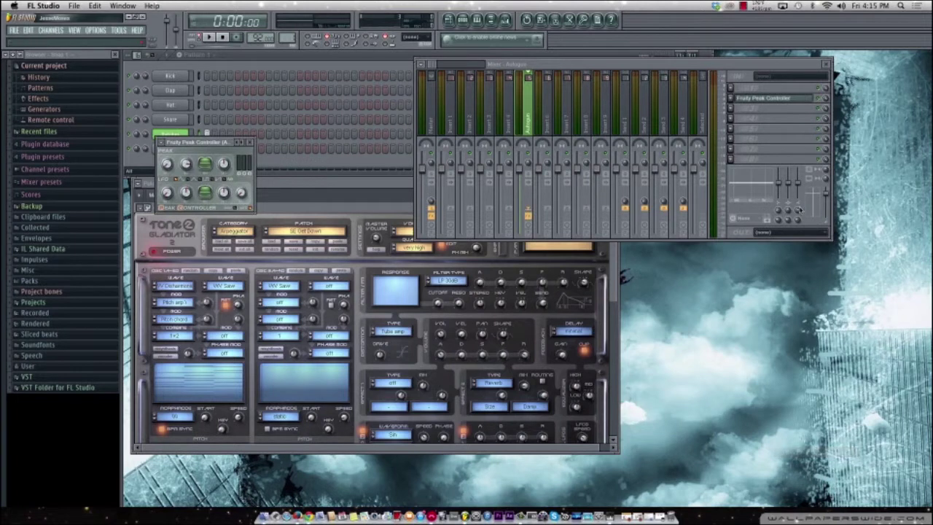
Load Fruity Formula Controller and Control Surface into the next Autogun insert slots
left_click(731, 108)
mouse_move(773, 119)
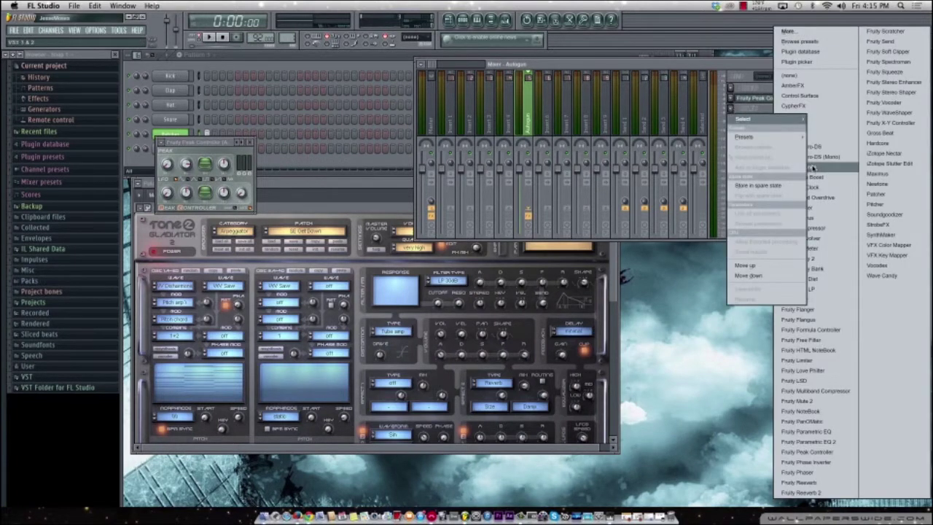
left_click(826, 330)
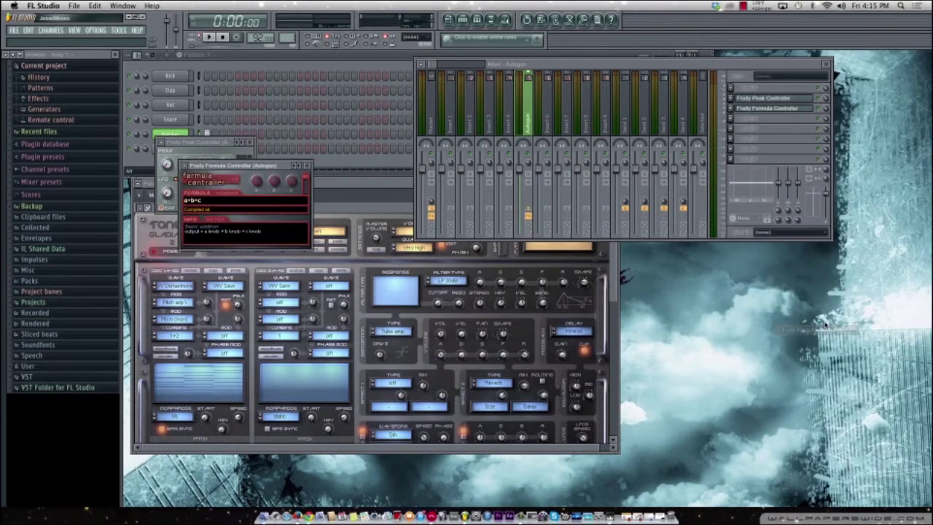
left_click(732, 120)
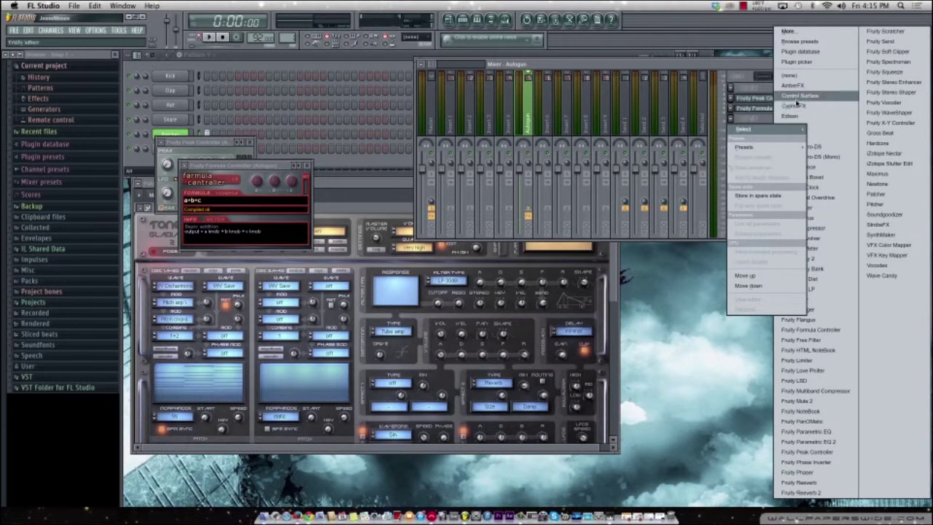
left_click(799, 96)
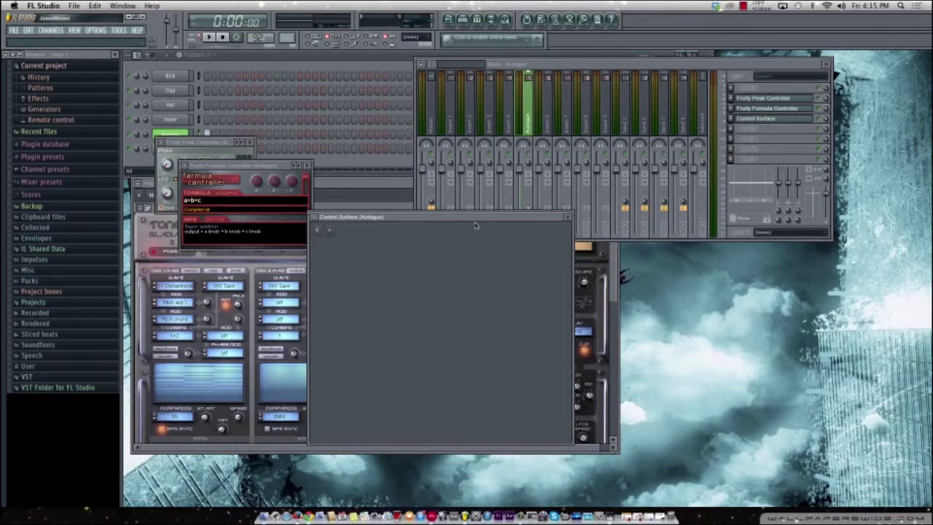
Close the Control Surface window and dismiss the slot's plugin list without replacing anything
left_click(567, 218)
left_click(738, 124)
left_click(738, 124)
left_click(732, 119)
mouse_move(745, 128)
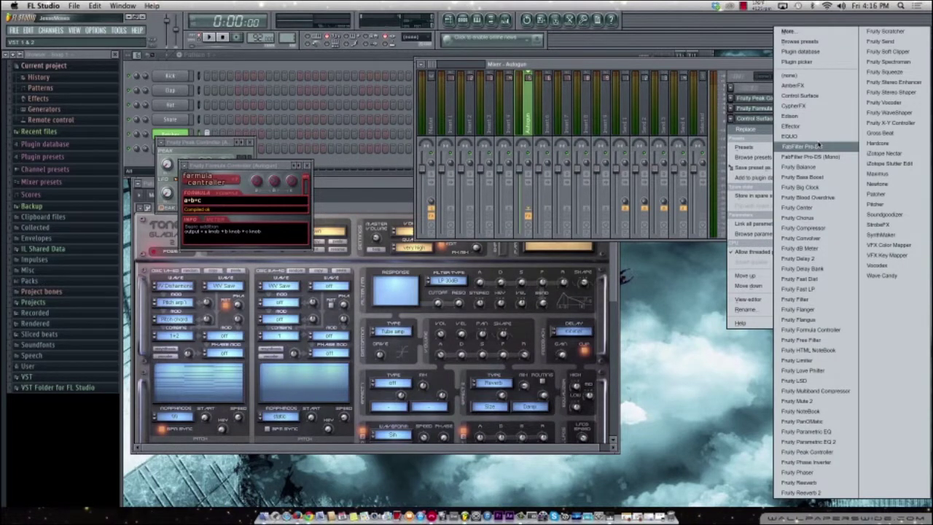
left_click(209, 118)
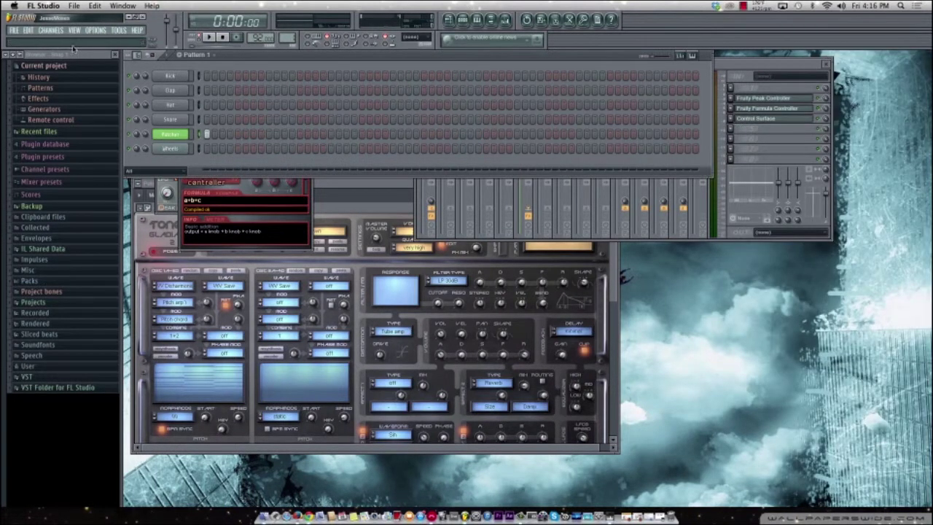
Add a Fruity Keyboard Controller channel and move its settings window aside
left_click(52, 30)
mouse_move(55, 40)
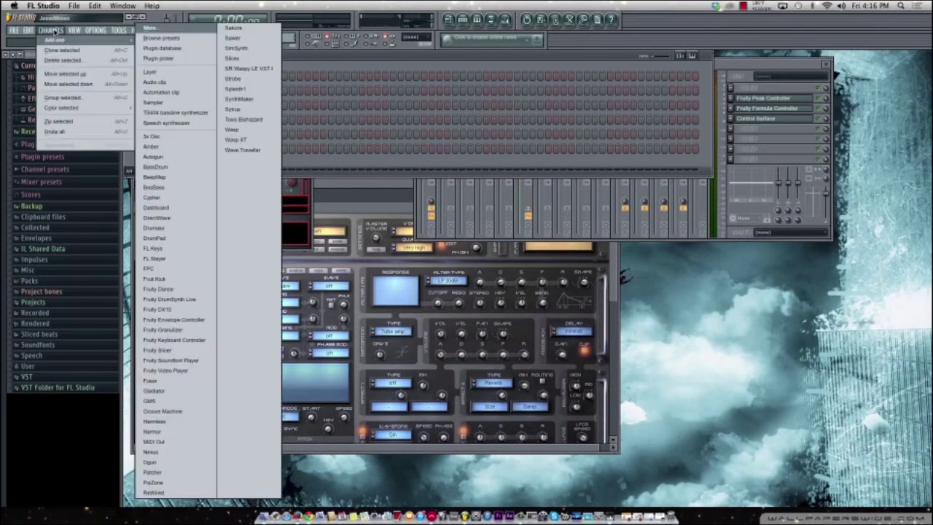
left_click(176, 340)
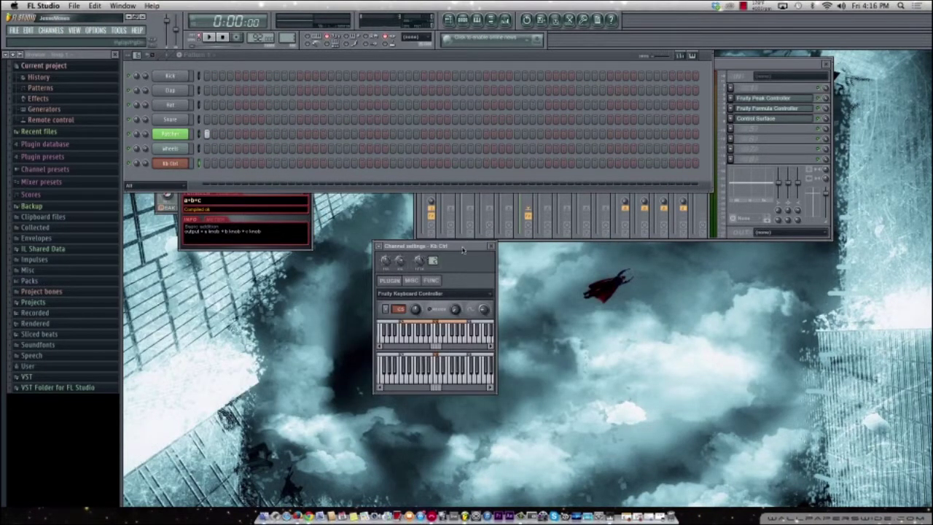
left_click_drag(419, 247, 309, 293)
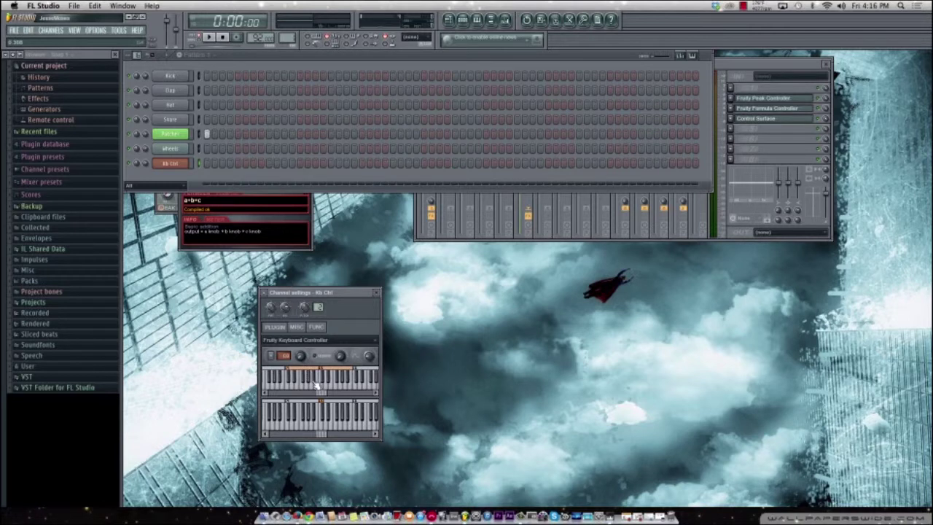
Delete the Kb Ctrl channel, then shift the Formula Controller window down and right
right_click(173, 164)
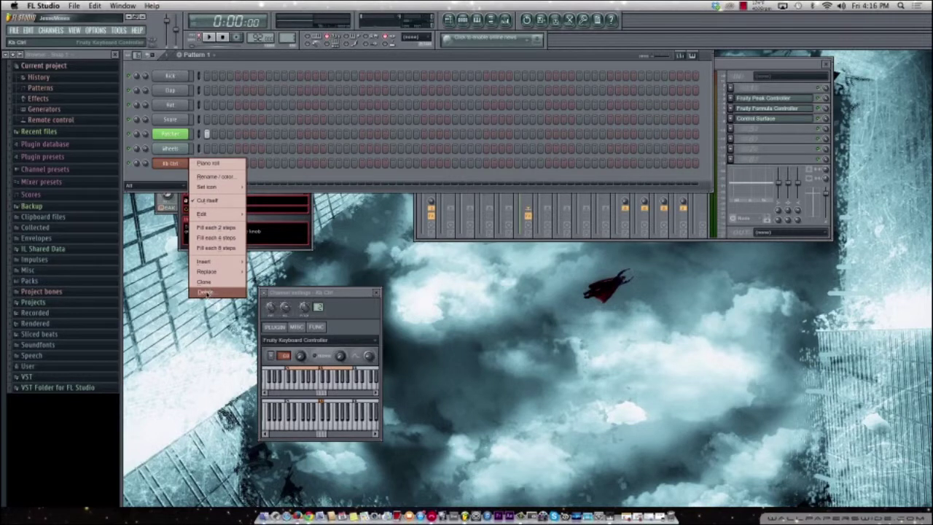
left_click(206, 292)
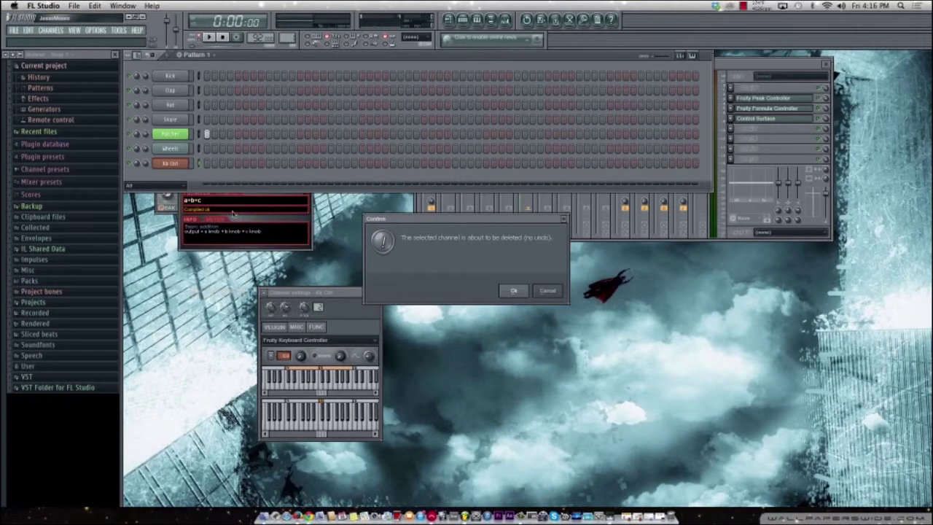
left_click(511, 291)
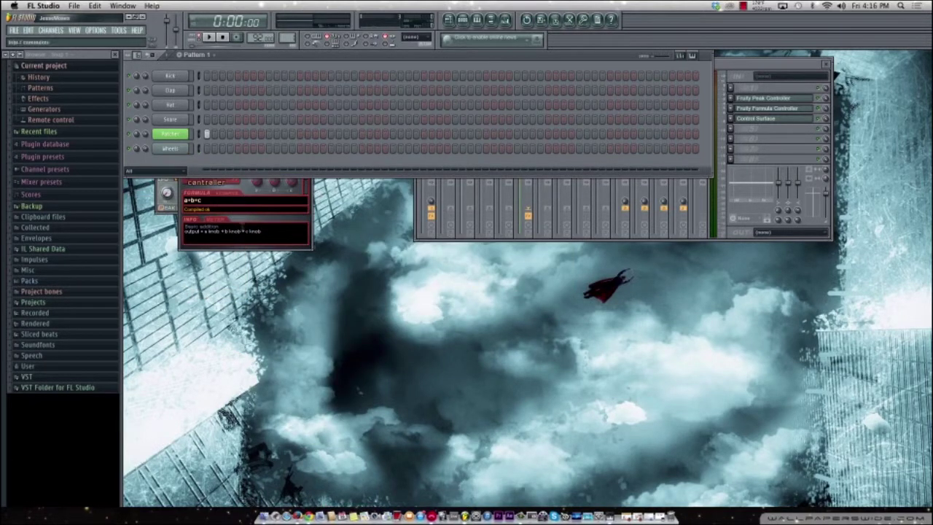
left_click_drag(215, 181, 256, 244)
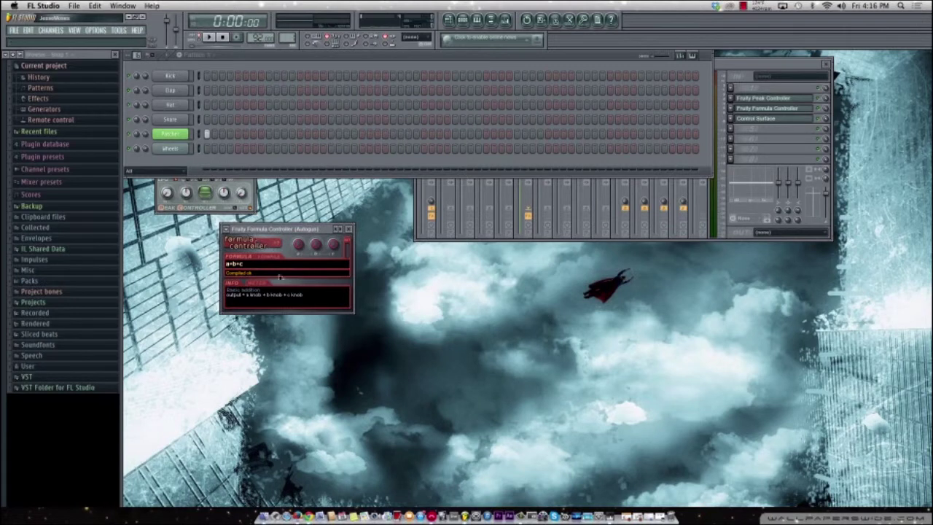
Step through Formula Controller presets like Advanced LFO and Static saw LFO, viewing each meter
left_click(257, 283)
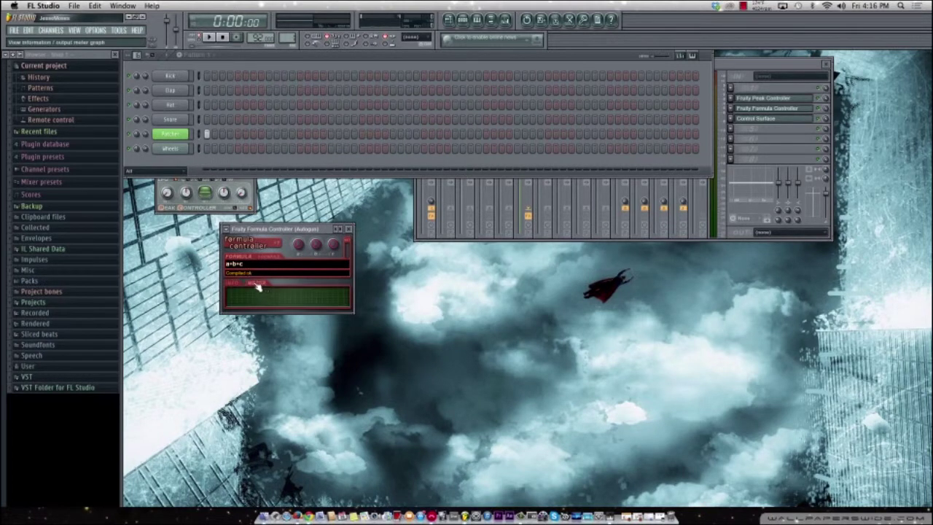
left_click(342, 230)
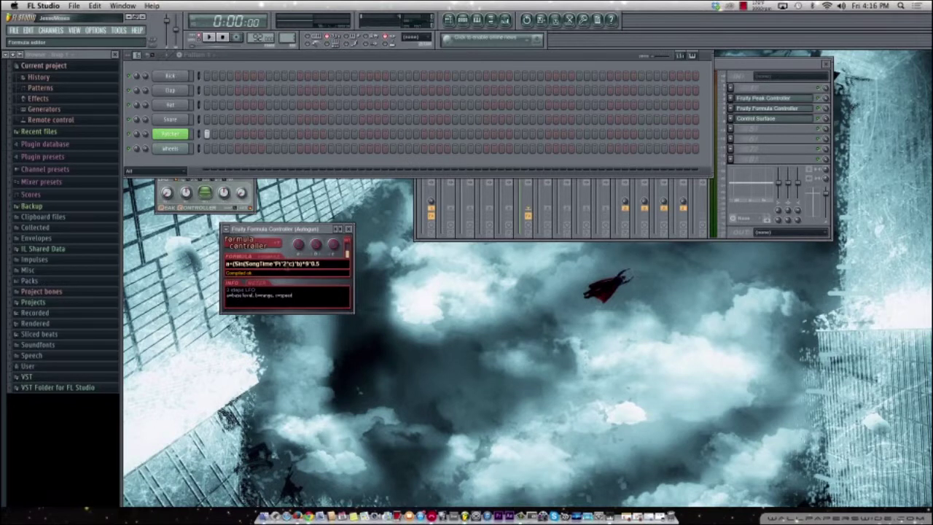
left_click(225, 230)
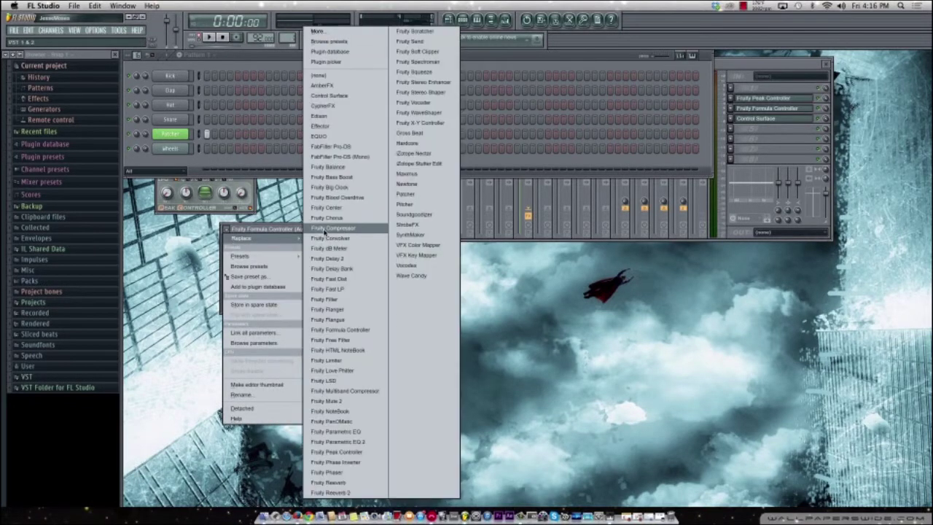
left_click(287, 231)
left_click(342, 230)
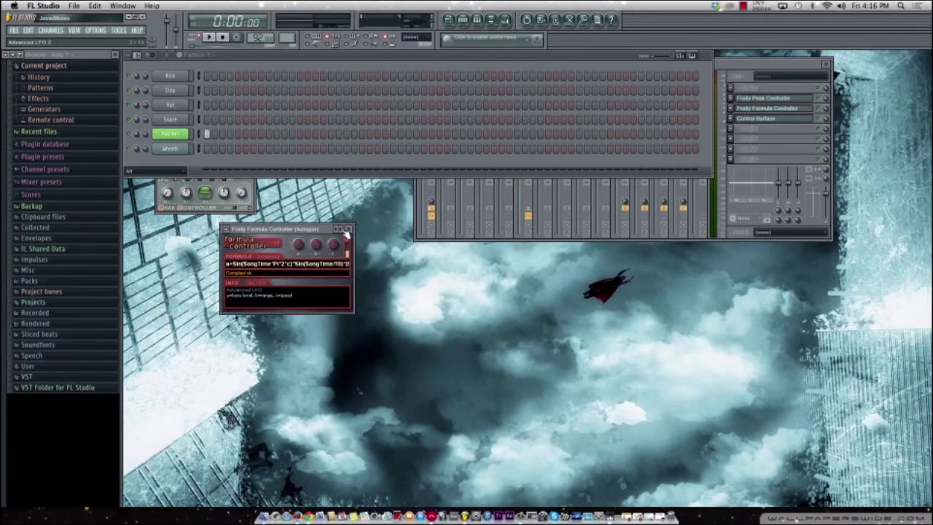
left_click(261, 284)
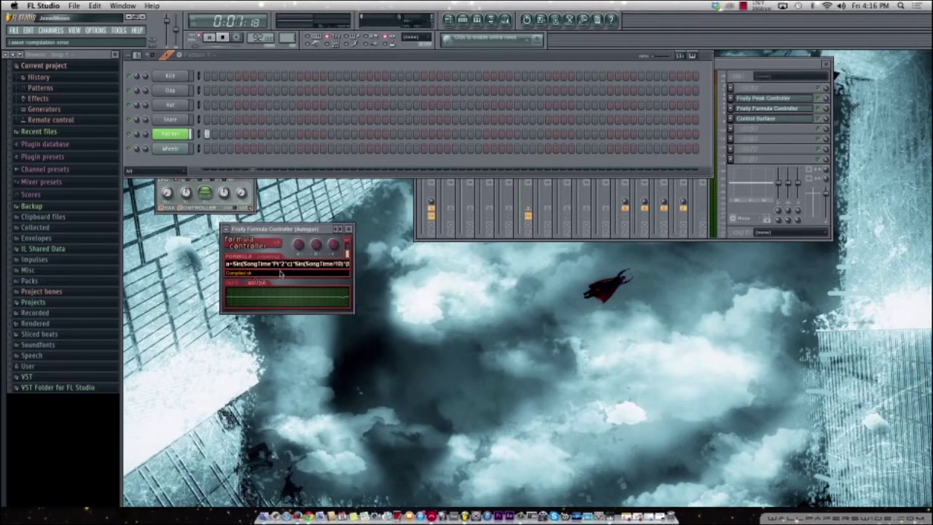
left_click(341, 230)
left_click(258, 284)
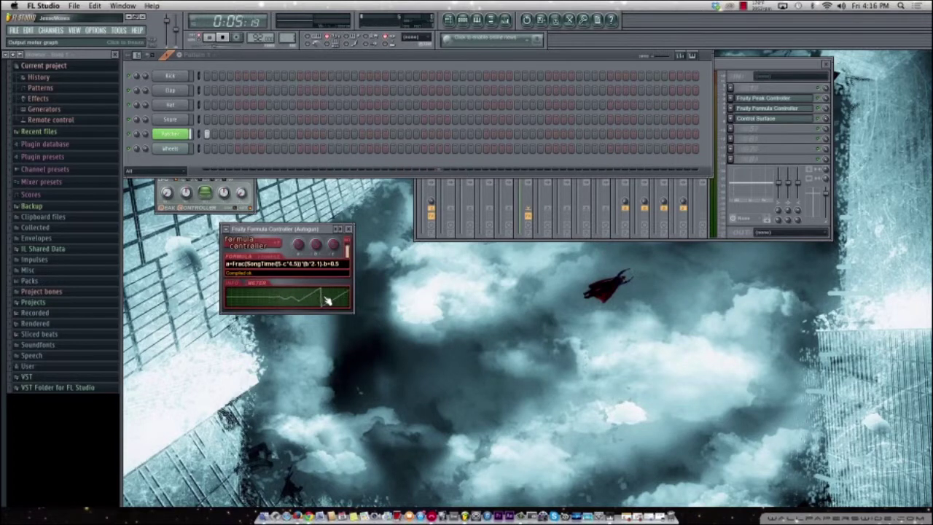
Load the Basic sine LFO preset, show its output meter, and stop playback
left_click(227, 229)
mouse_move(271, 261)
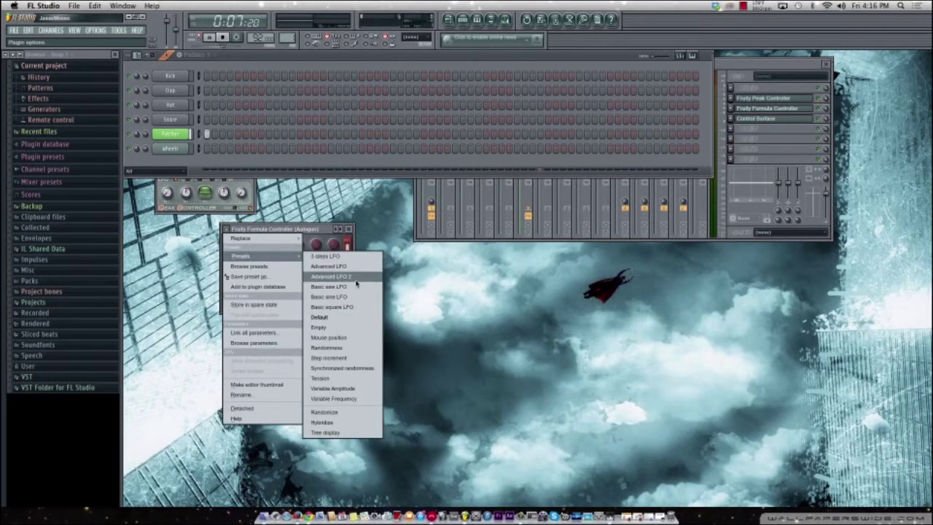
left_click(338, 297)
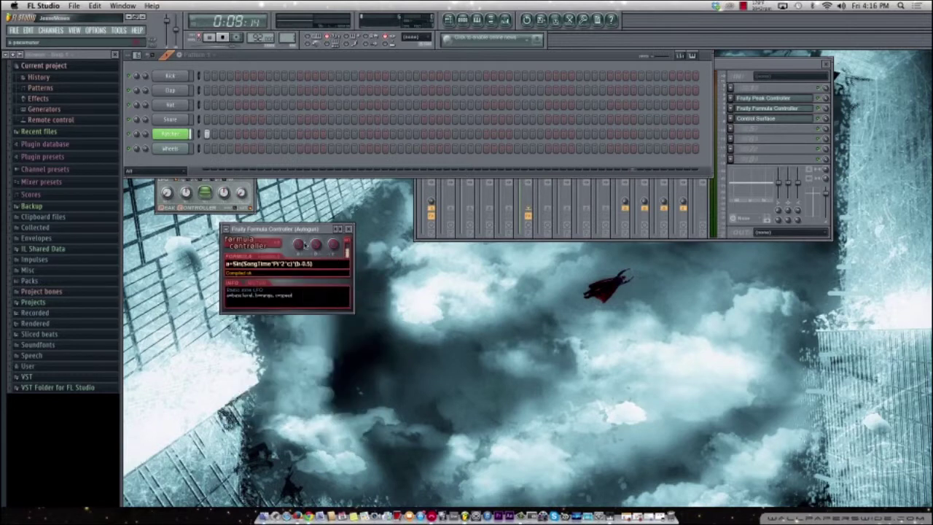
left_click(258, 283)
left_click_drag(286, 229, 326, 261)
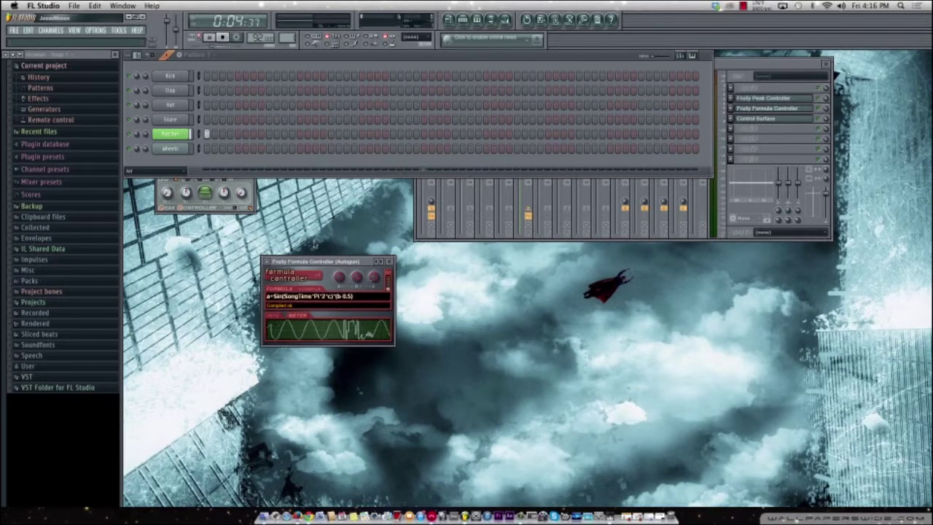
key("space")
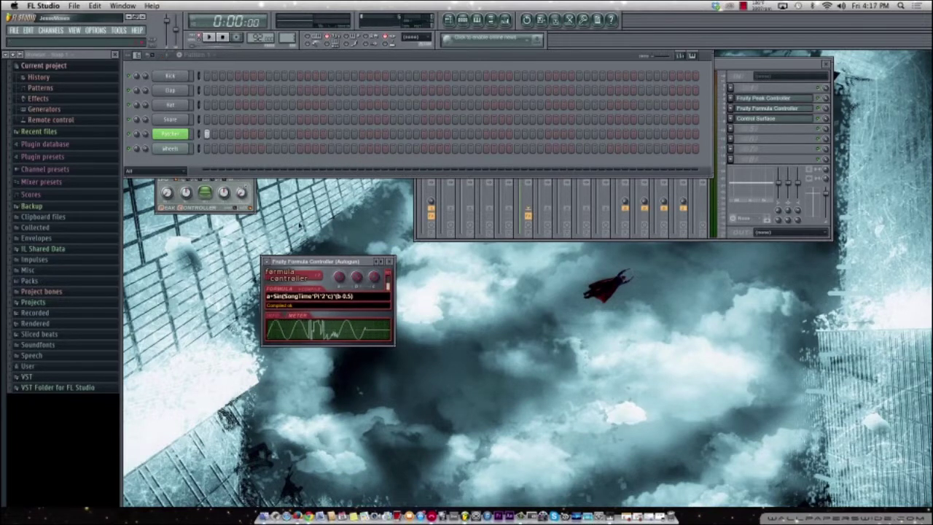
Link the Wheels dashboard's first knob to Formula ctrl (Autogun) - Out and start playback
left_click(172, 149)
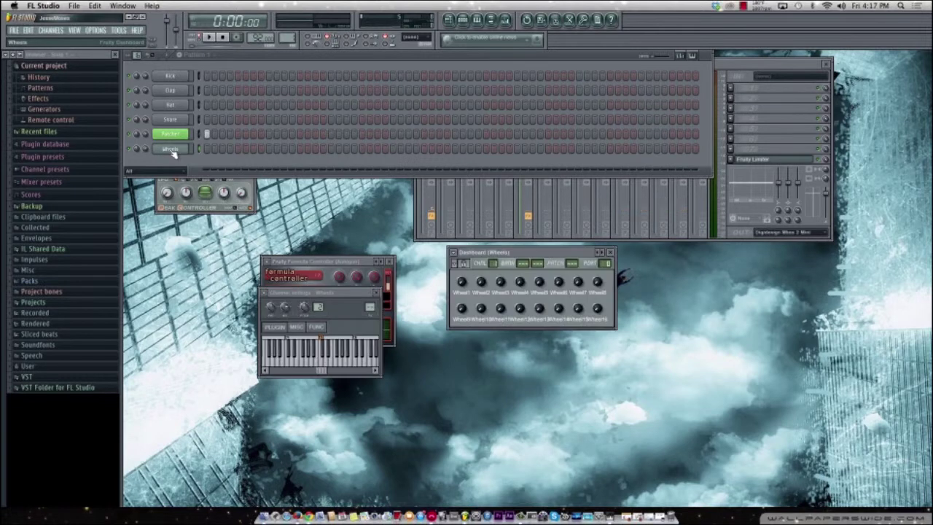
right_click(462, 284)
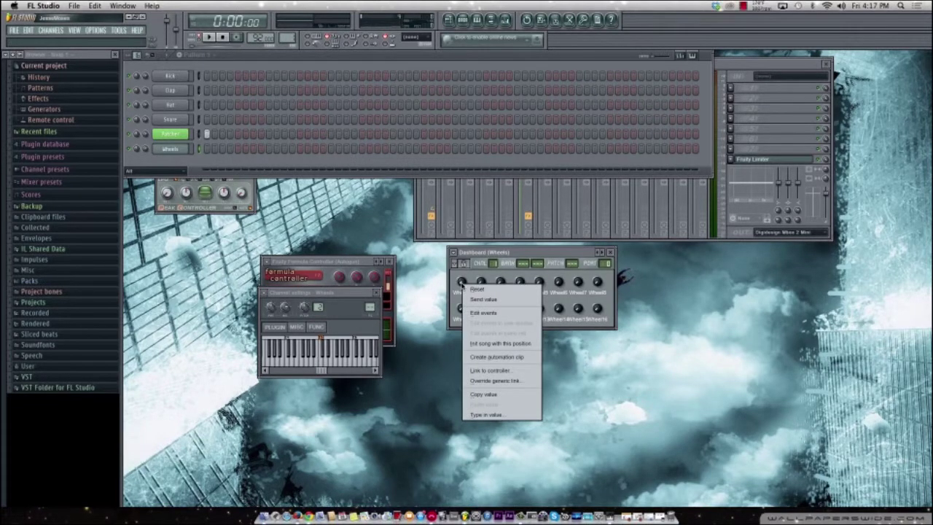
left_click(489, 371)
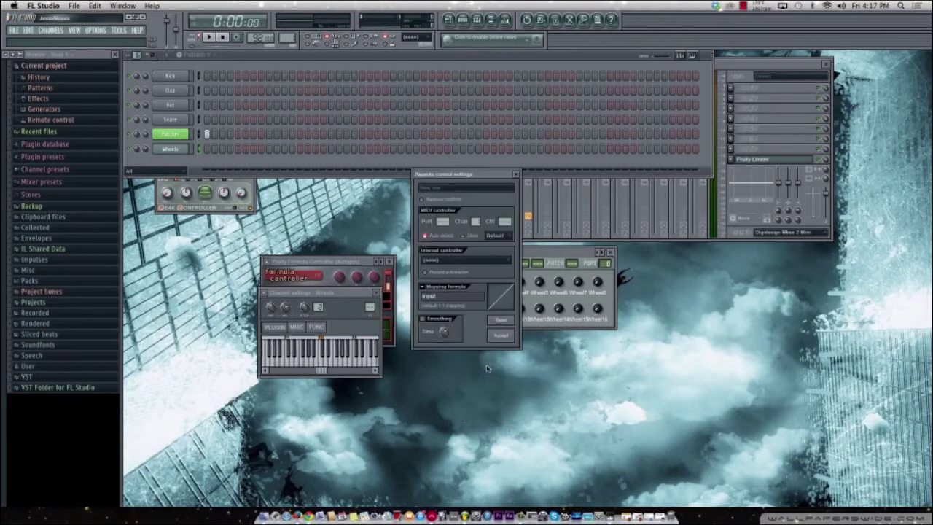
left_click(450, 264)
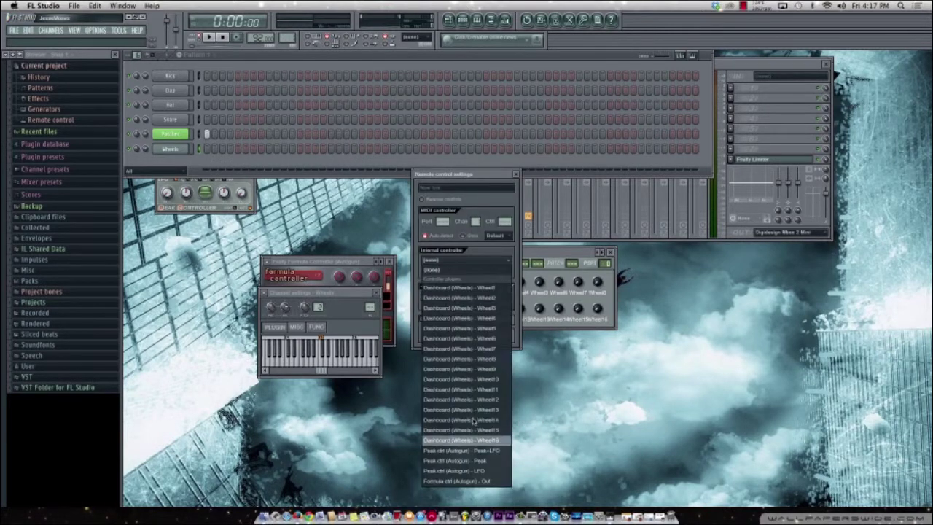
left_click(471, 462)
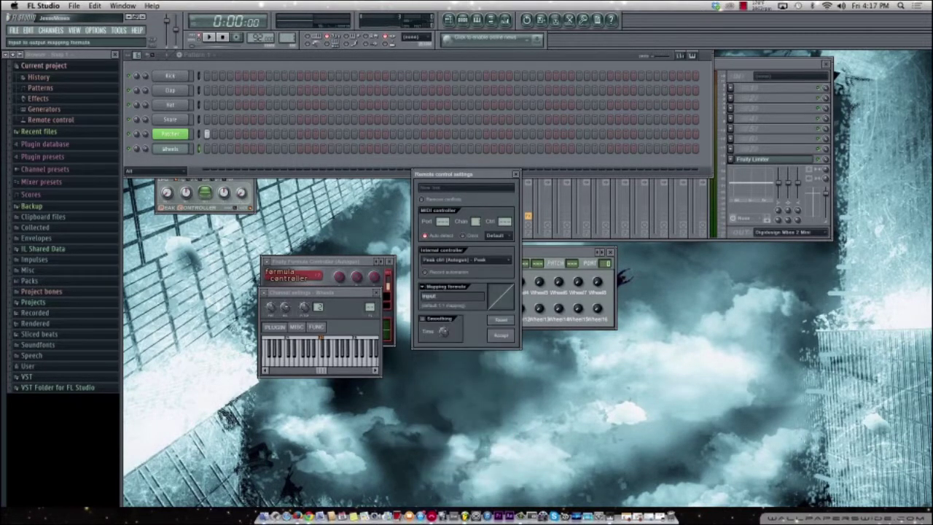
left_click(457, 260)
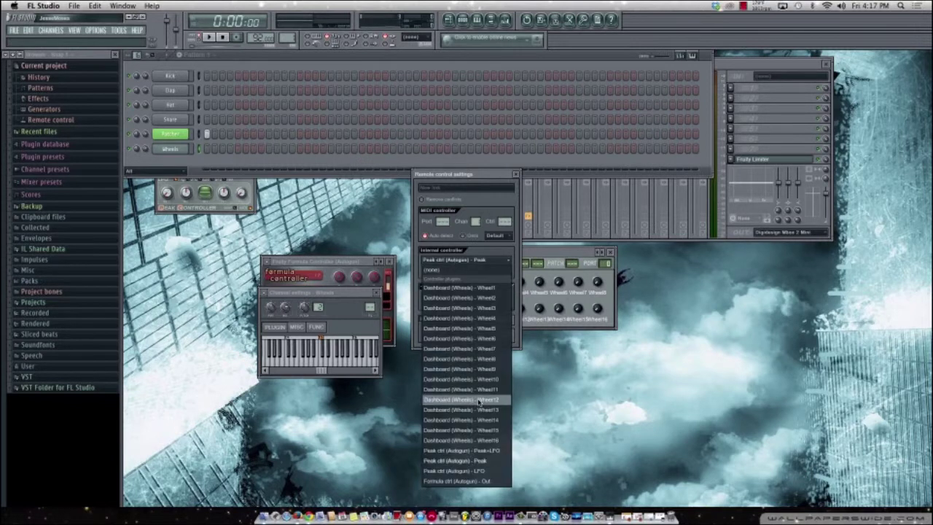
left_click(475, 482)
left_click(502, 335)
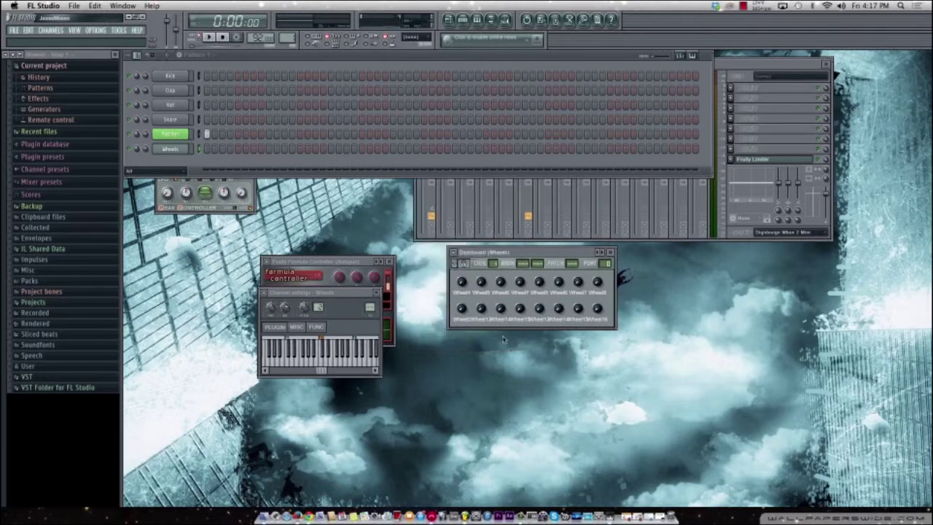
key("space")
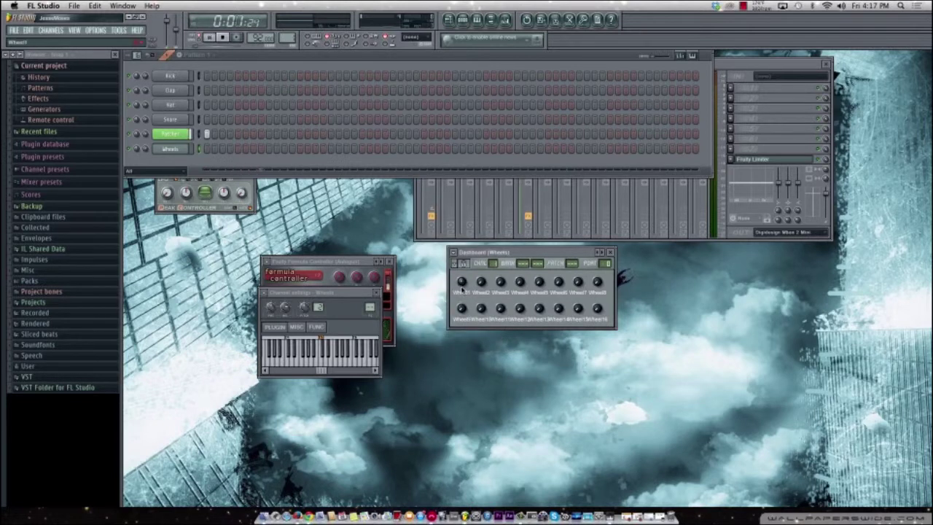
Move Channel settings off the Formula Controller to watch its sine wave, then stop playback
left_click_drag(349, 293, 317, 354)
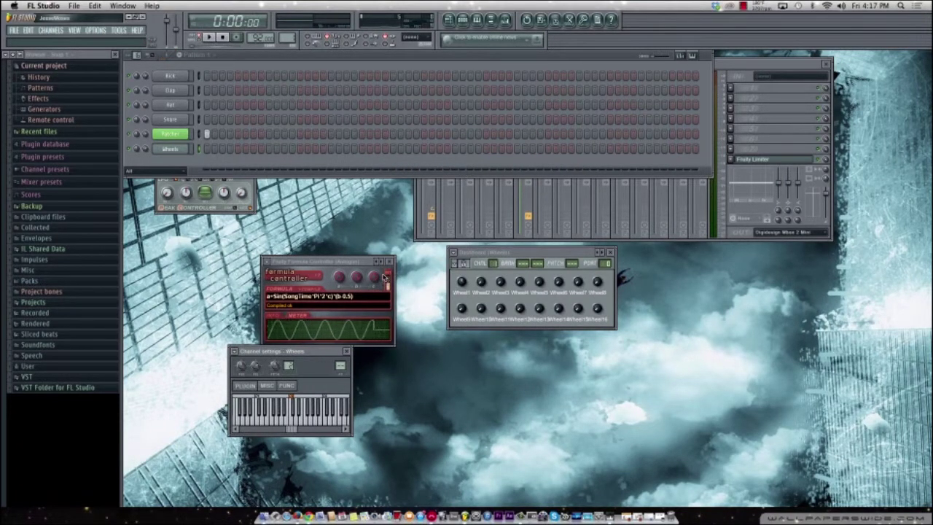
key("space")
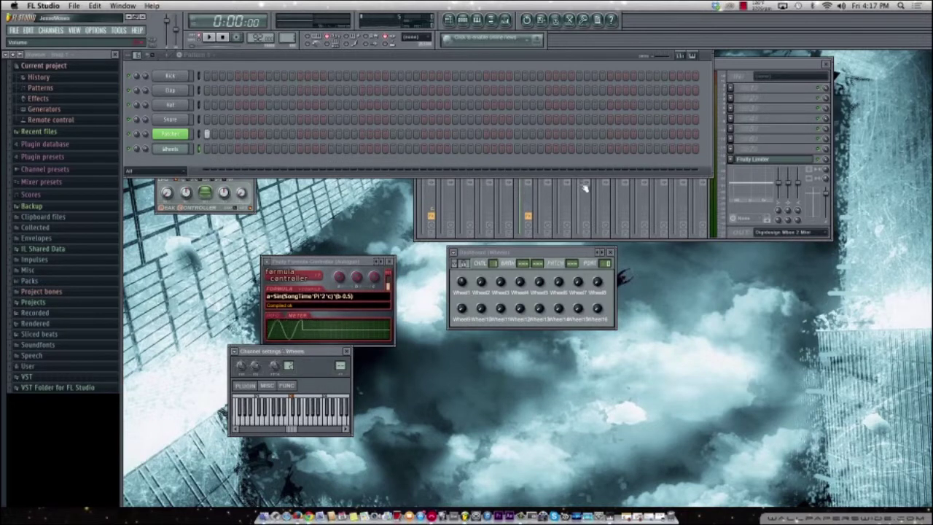
Position the Peak Controller window beside the Formula Controller and bring up its mixer FX slot options
left_click(230, 182)
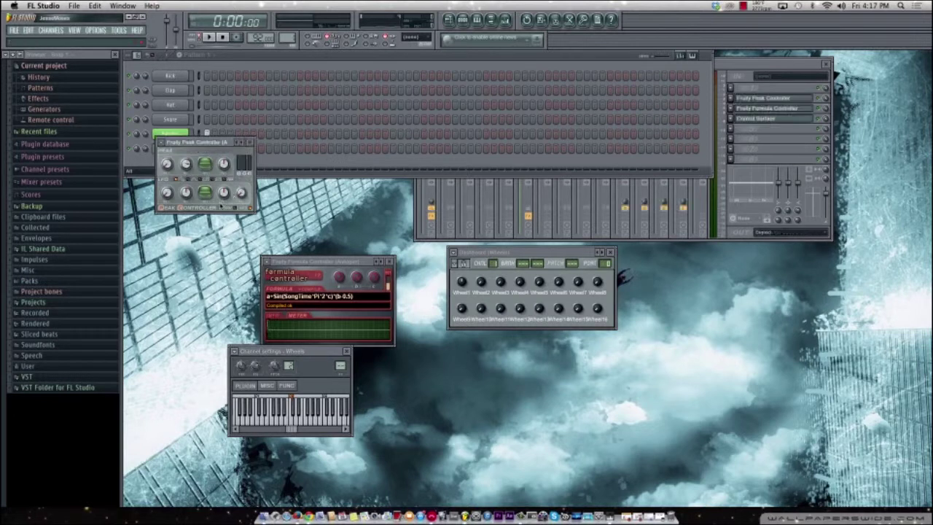
left_click_drag(225, 153, 221, 288)
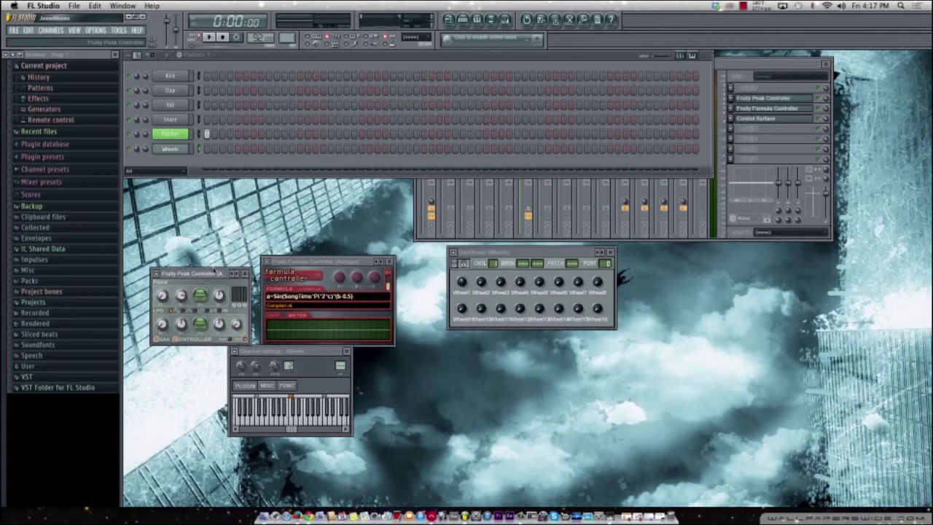
left_click(341, 281)
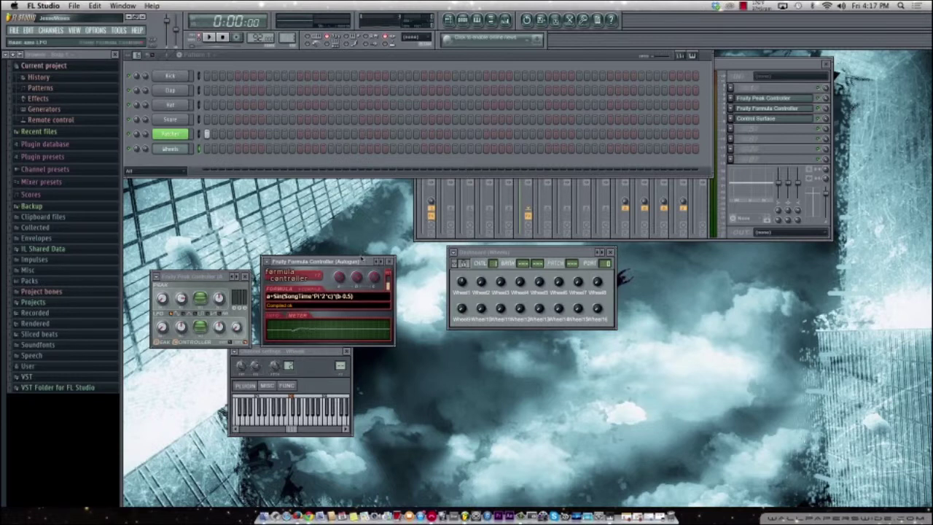
left_click_drag(232, 316, 364, 240)
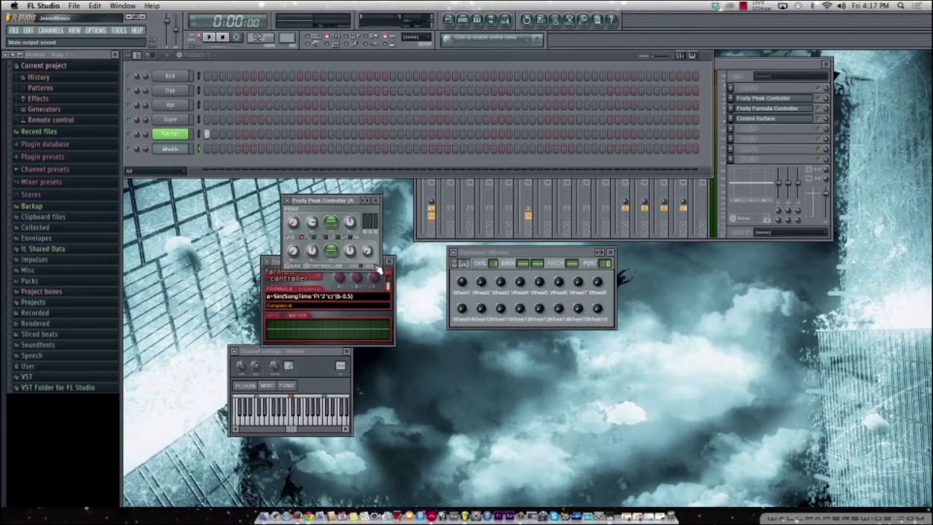
left_click(732, 103)
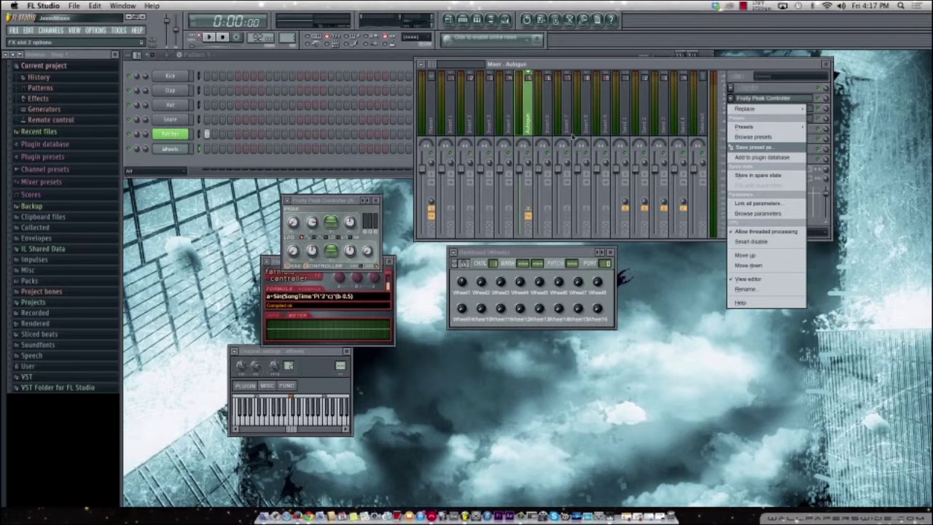
Drag the Peak Controller onto Insert 1 and clear it from Autogun's first effect slot
left_click_drag(751, 146, 451, 120)
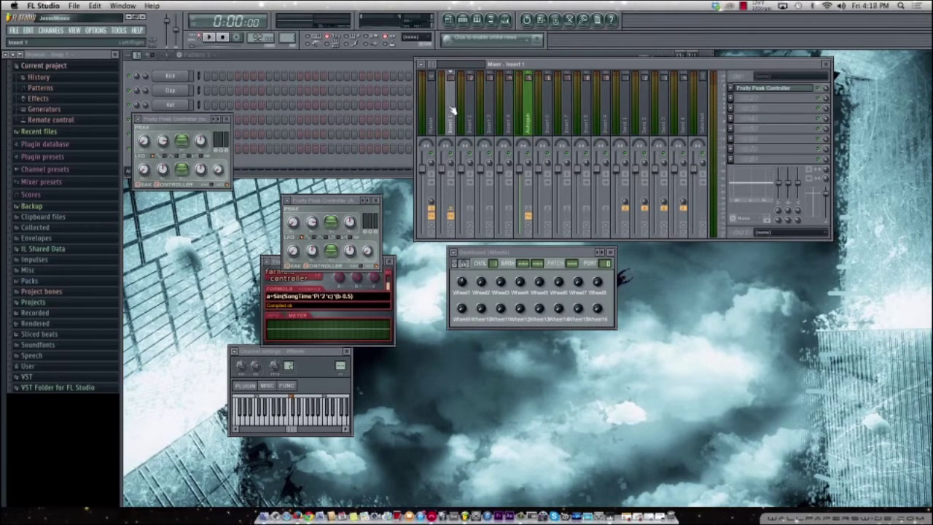
left_click(533, 121)
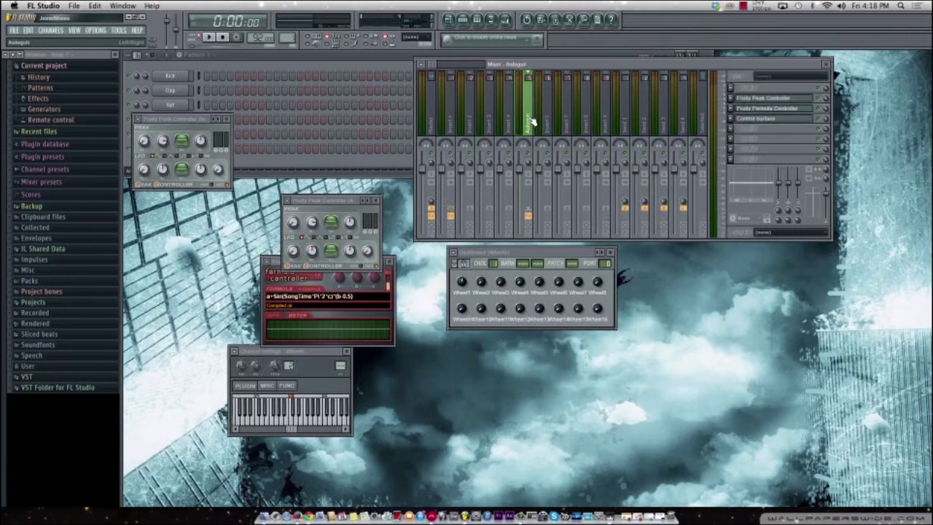
left_click(732, 98)
mouse_move(749, 109)
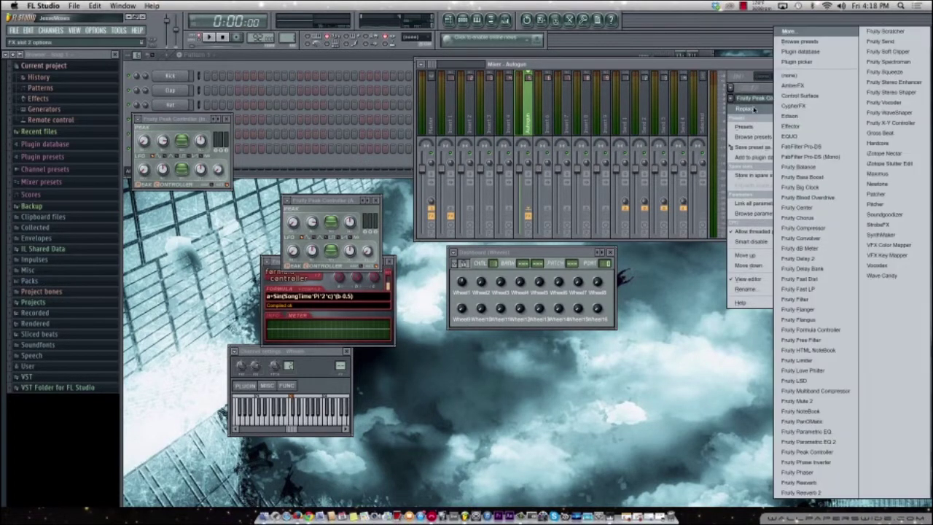
left_click(788, 31)
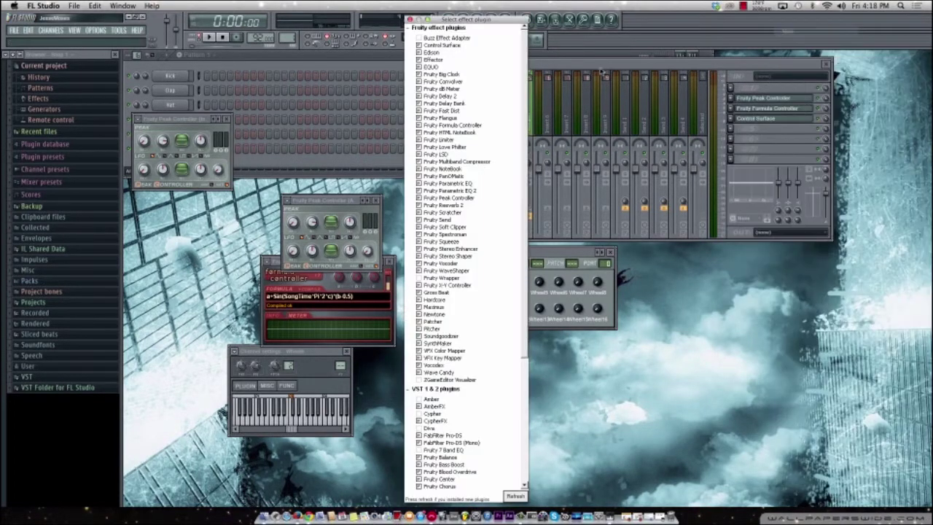
left_click(410, 19)
left_click(757, 98)
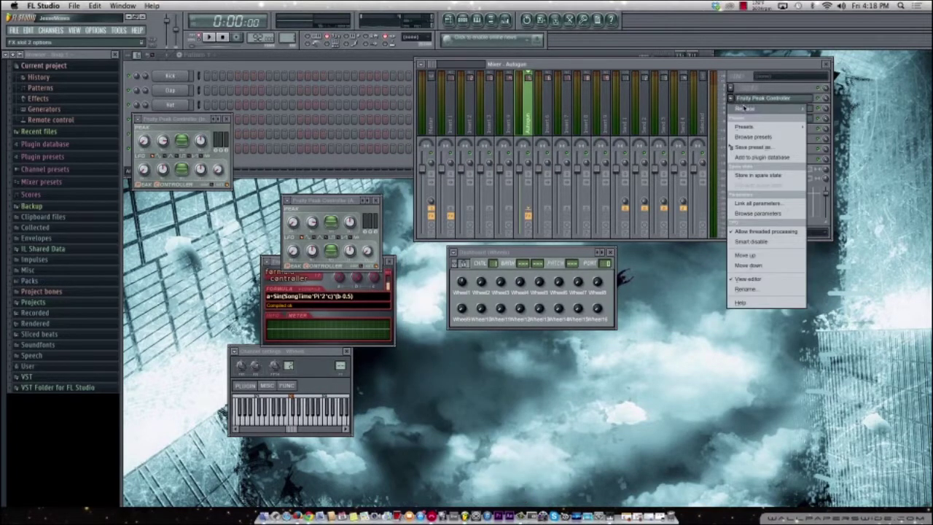
mouse_move(755, 106)
left_click(810, 330)
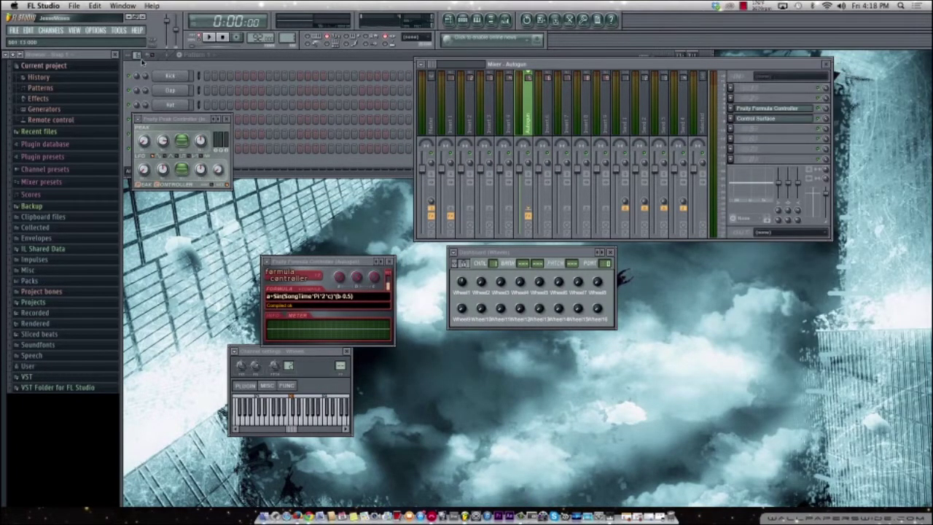
Fill the Kick channel every 4 steps and start playback
right_click(175, 76)
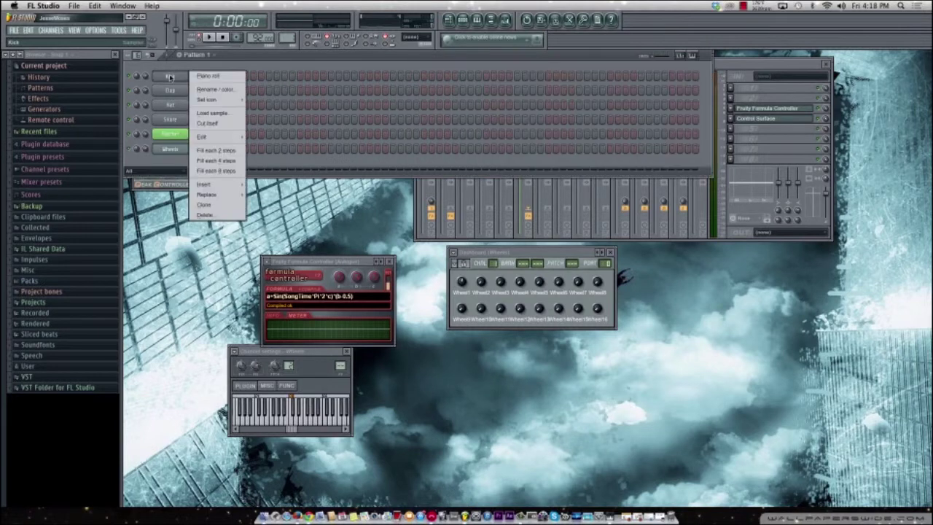
left_click(223, 169)
key("space")
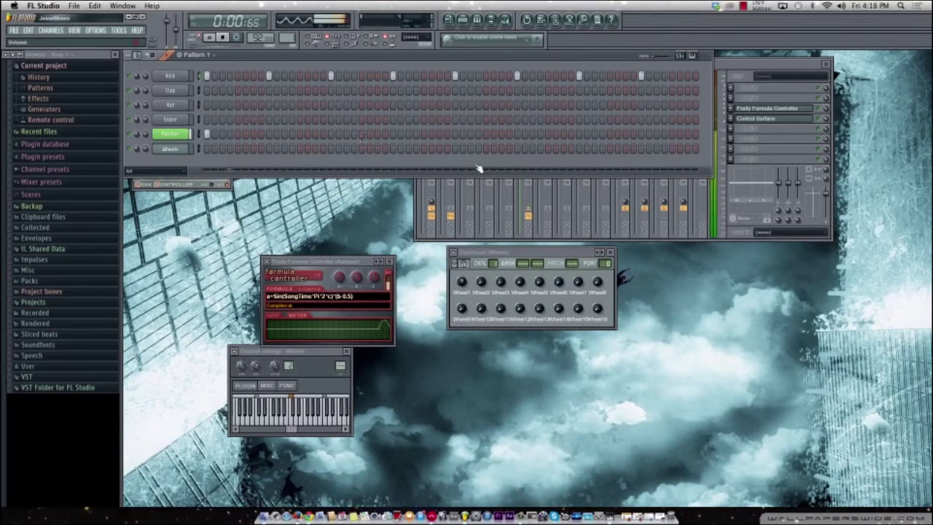
Select mixer Insert 1 and open its Peak Controller while the Kick plays, then stop playback
left_click(462, 184)
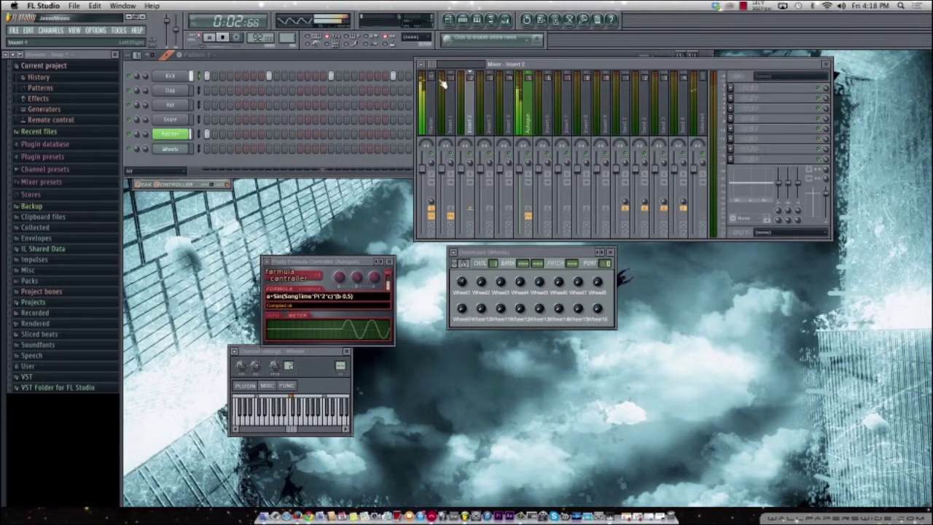
left_click(447, 126)
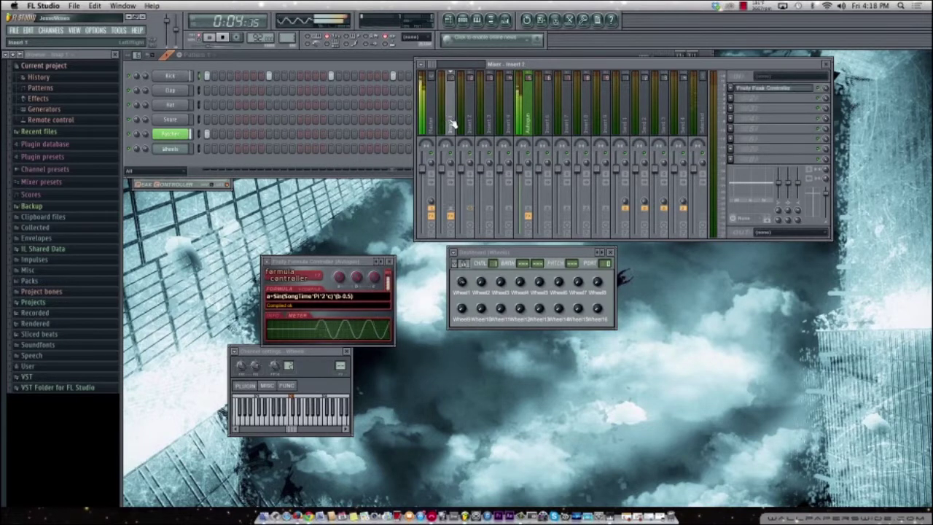
left_click(756, 90)
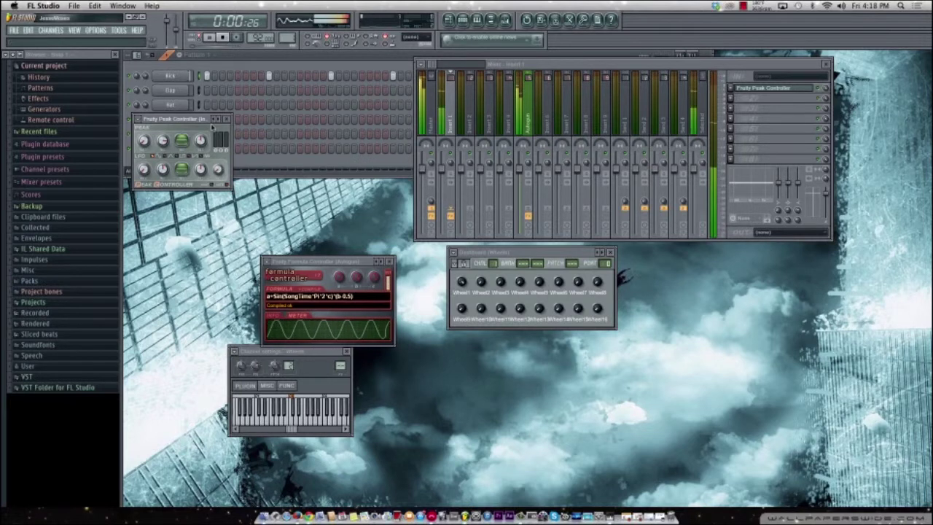
right_click(175, 86)
left_click(194, 116)
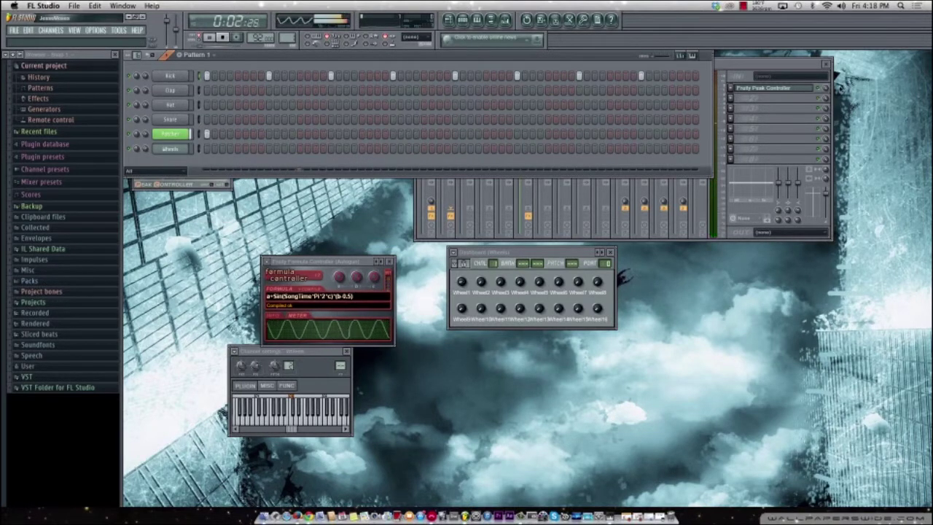
key("F9")
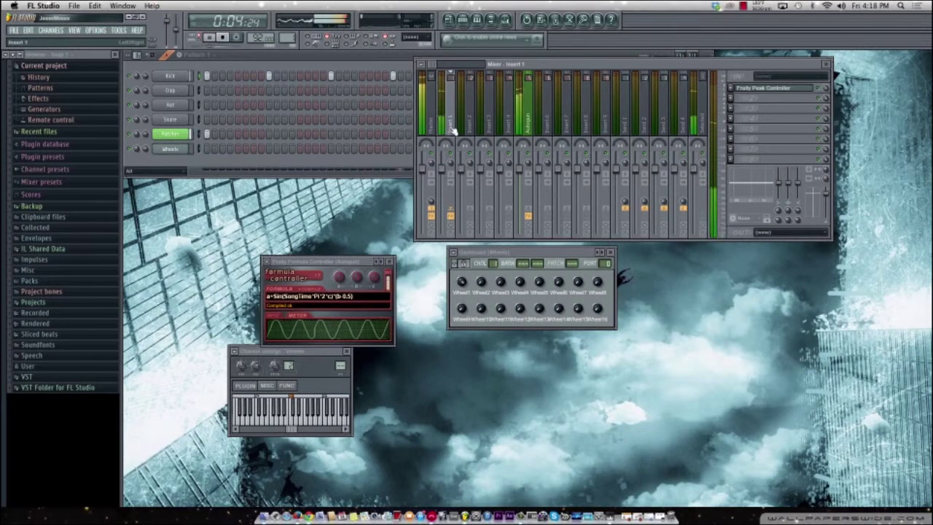
key("space")
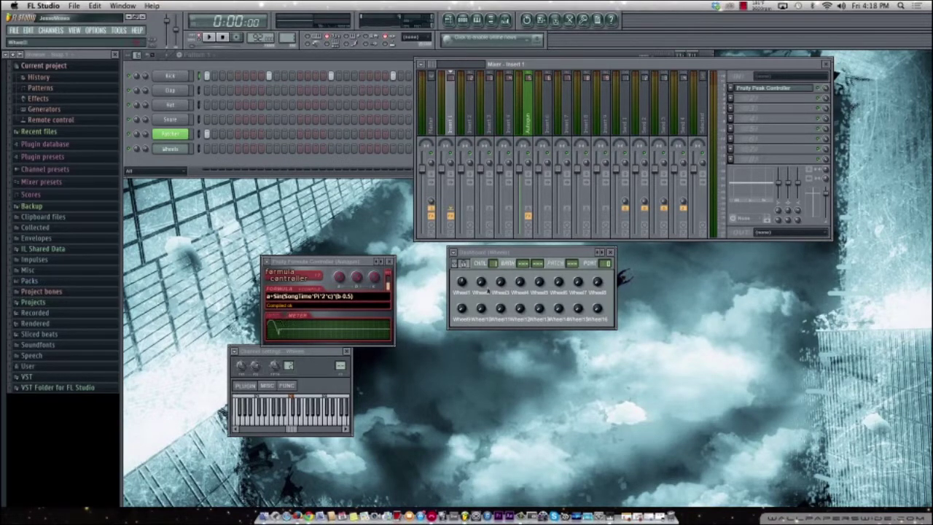
Link the Dashboard wheel knob to the Dashboard Wheel2 internal controller
right_click(481, 282)
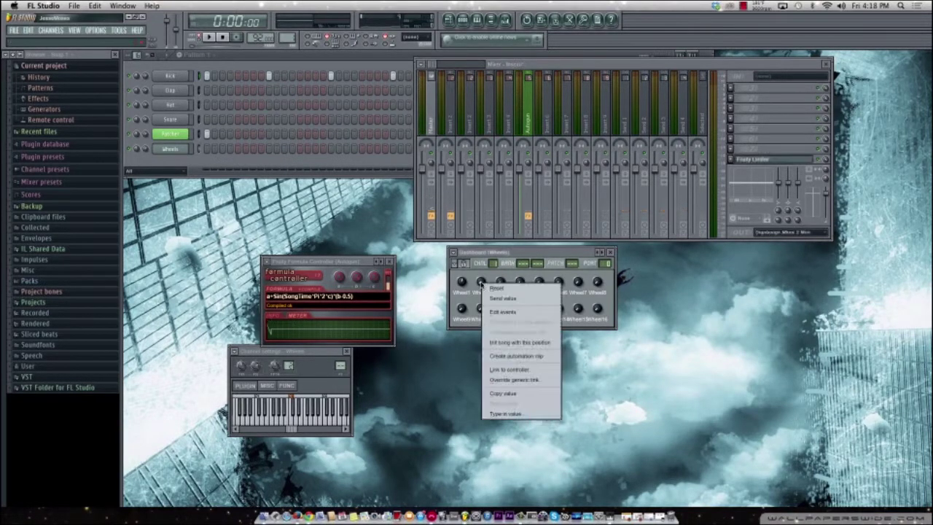
left_click(510, 370)
left_click(467, 260)
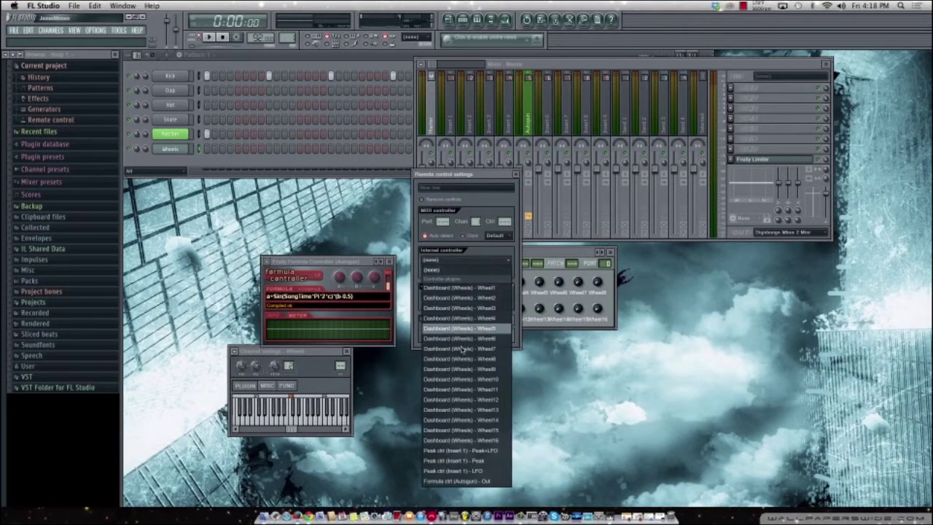
left_click(459, 298)
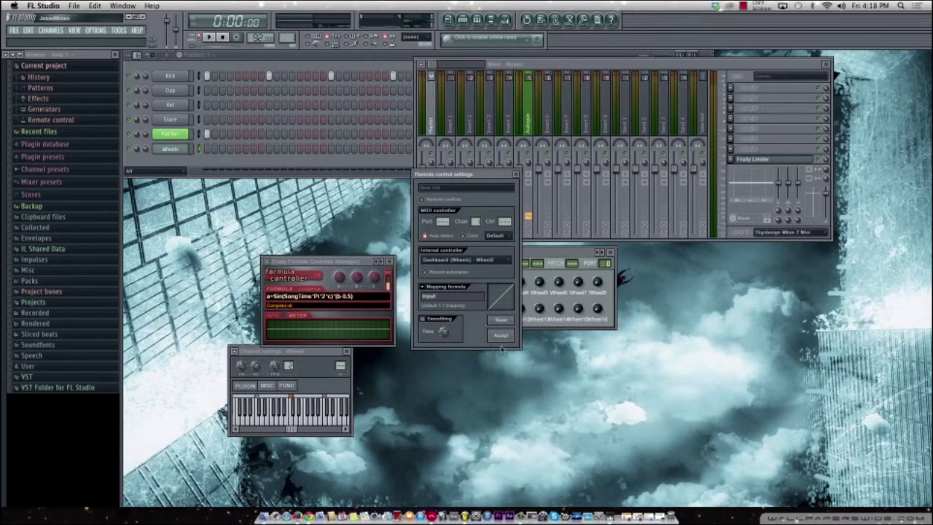
left_click_drag(452, 178, 420, 257)
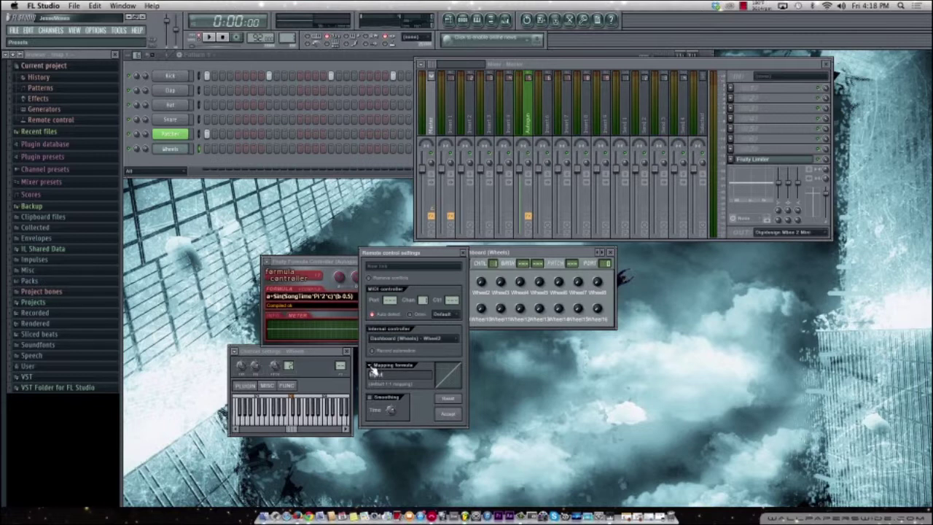
Try inverted and stepped mappings, settle on the Default linear formula, accept, and audition playback
left_click(374, 372)
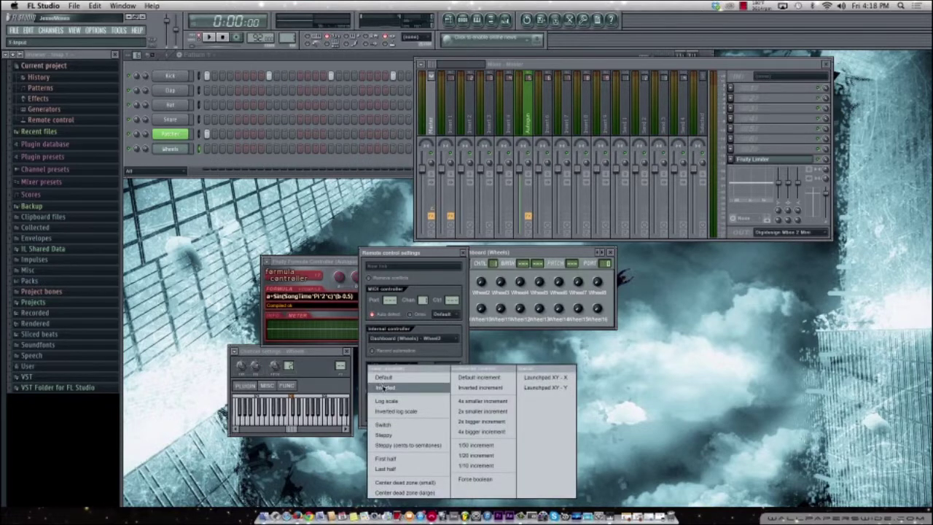
left_click(385, 387)
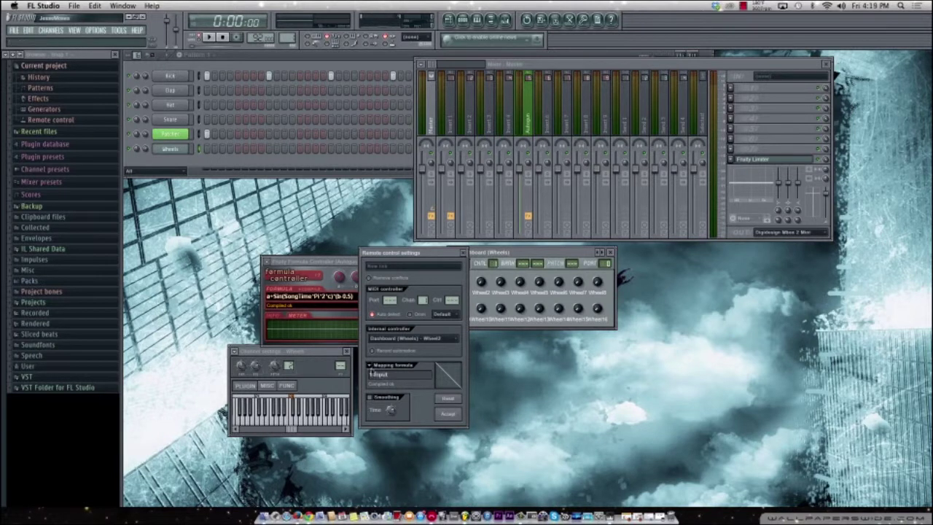
left_click(374, 373)
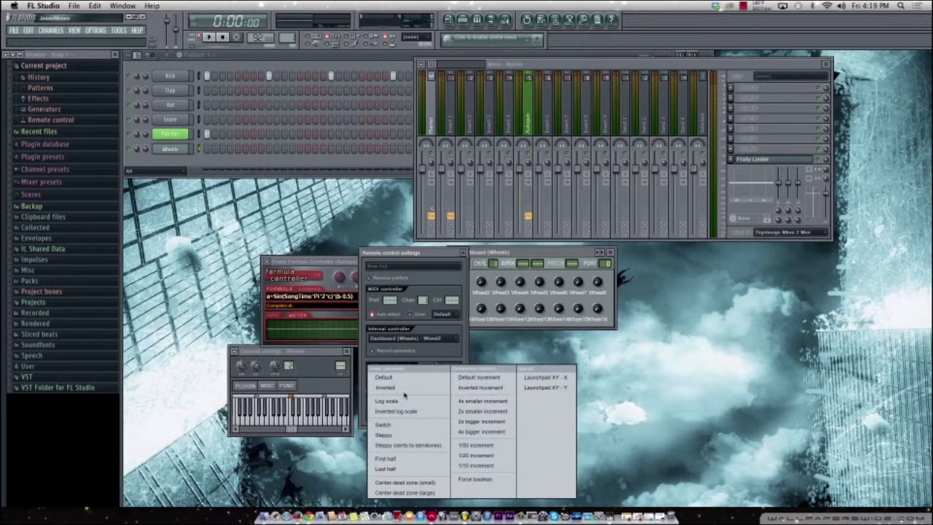
left_click(390, 435)
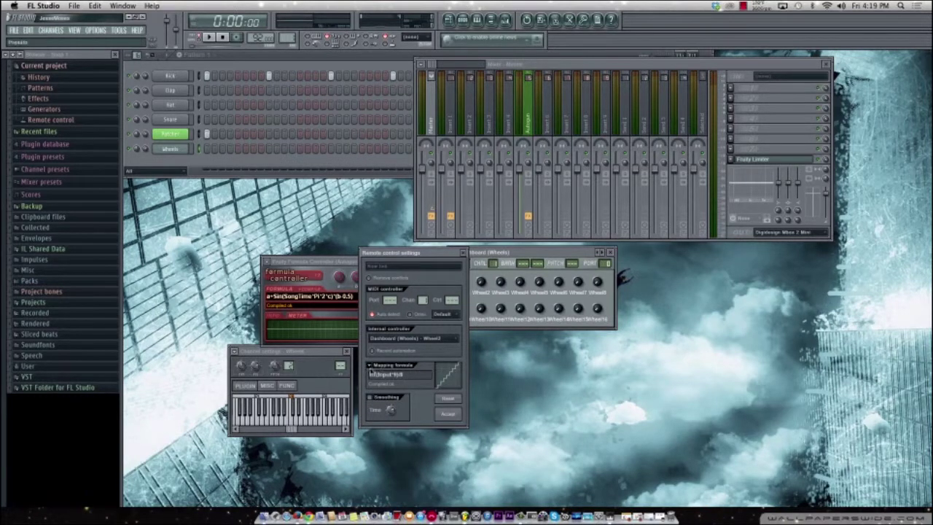
left_click(378, 374)
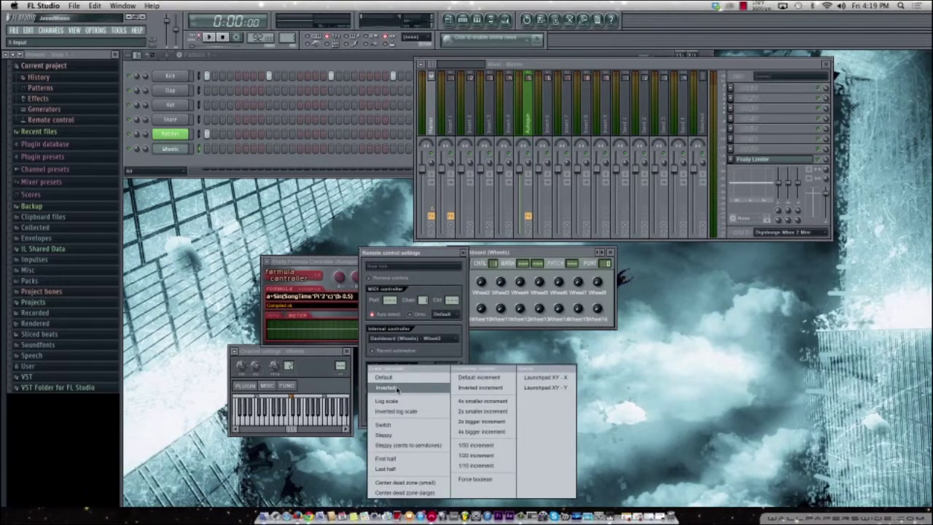
left_click(385, 377)
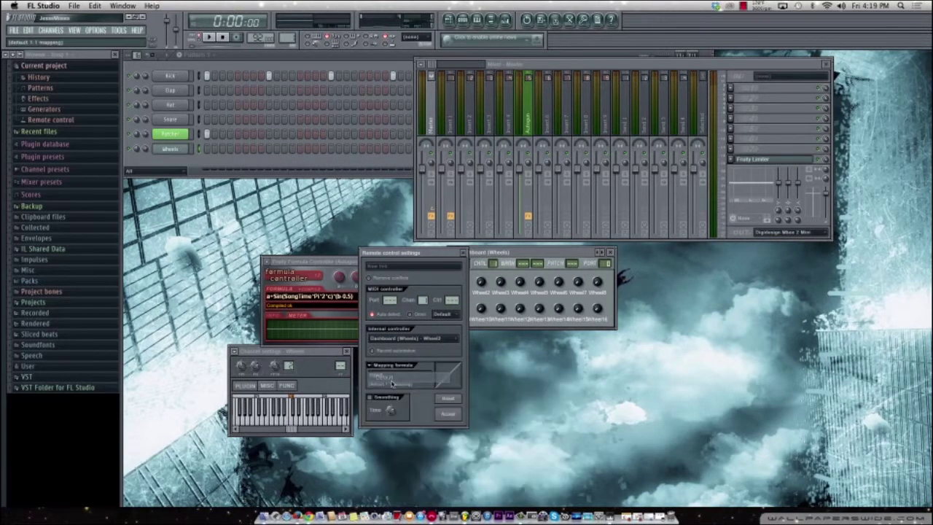
left_click(449, 415)
key("space")
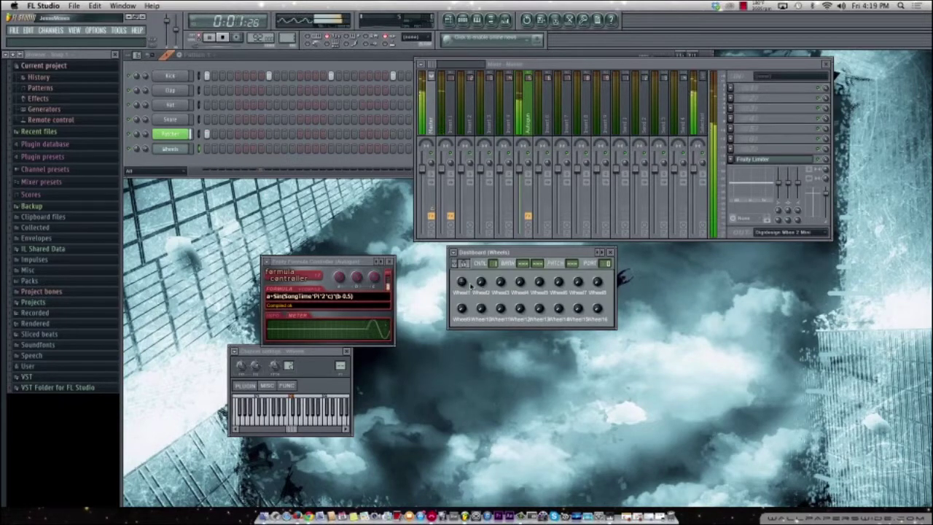
key("space")
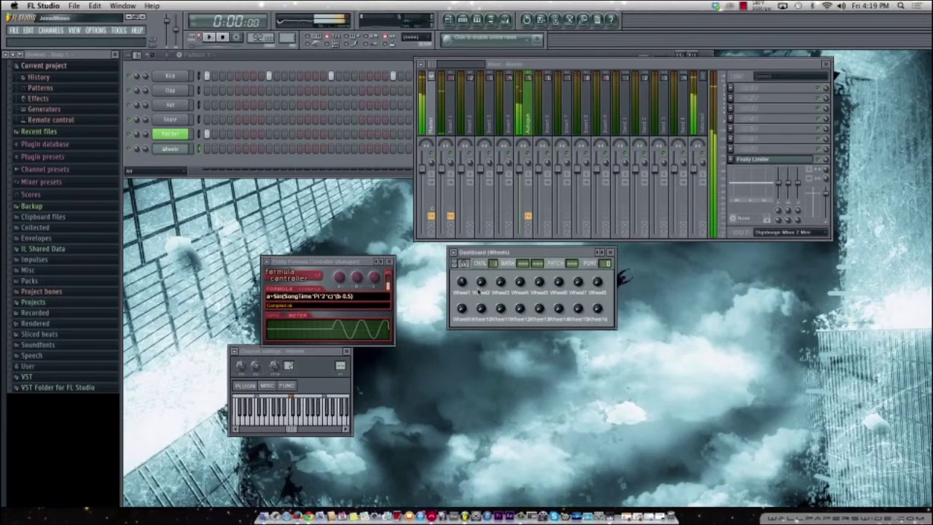
Link Wheel2 to Peak ctrl (Insert 1) - Peak, accept, and start playback
right_click(480, 290)
left_click(500, 369)
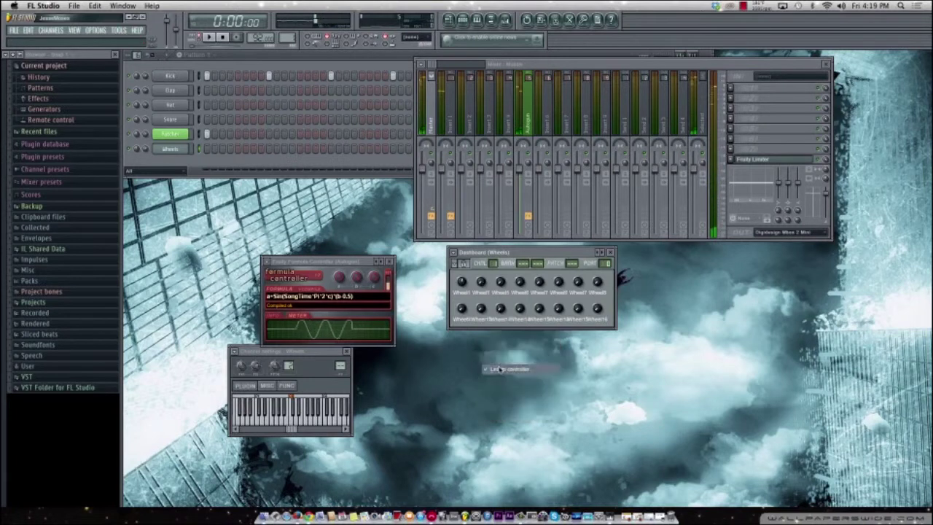
left_click(459, 260)
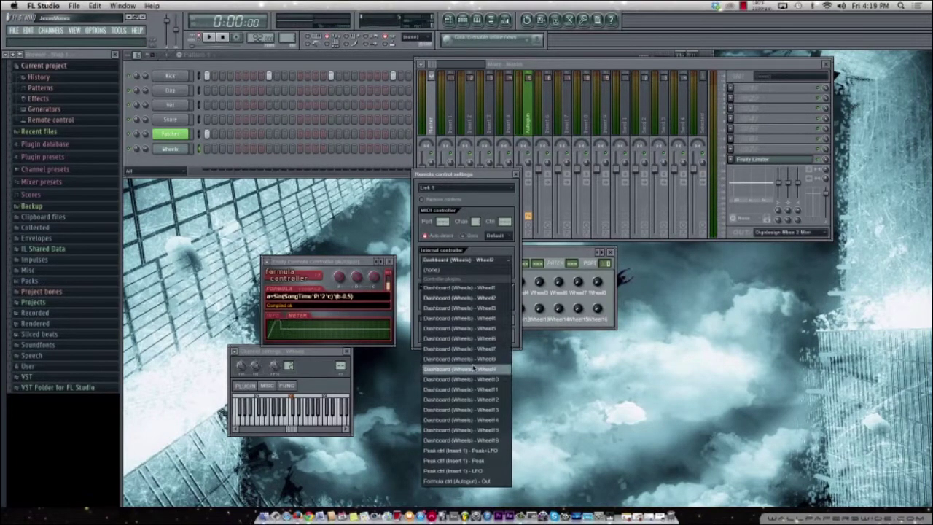
left_click(467, 462)
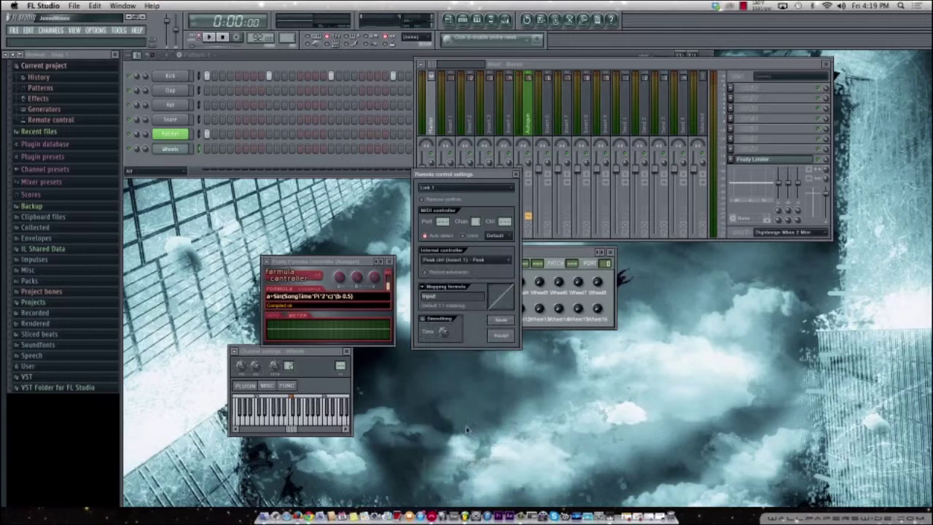
left_click(503, 337)
key("space")
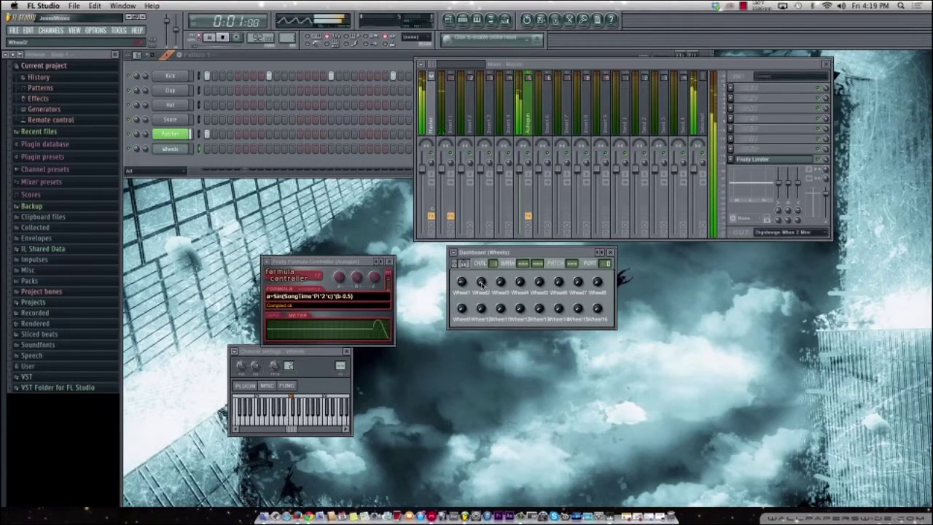
left_click_drag(360, 276, 307, 262)
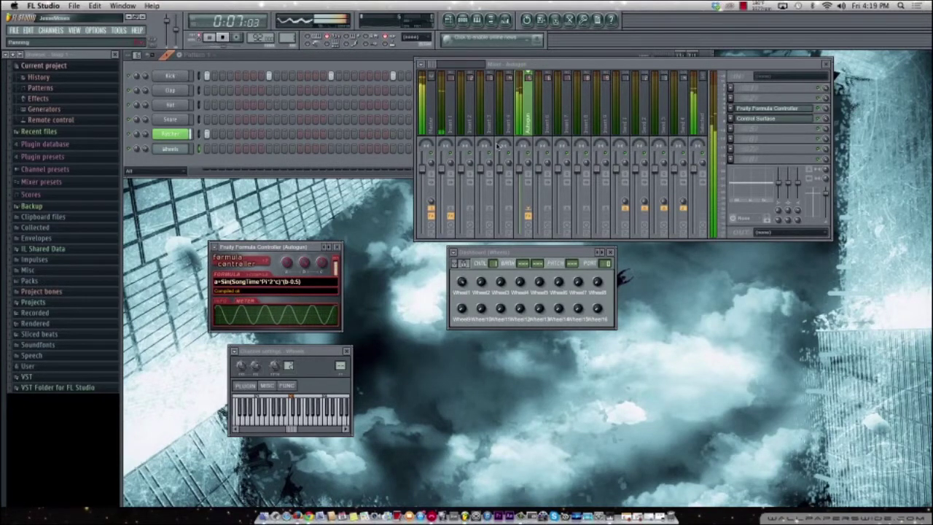
Open Insert 1's Fruity Peak Controller and raise its Base knob to about 12%
left_click(450, 120)
left_click(778, 88)
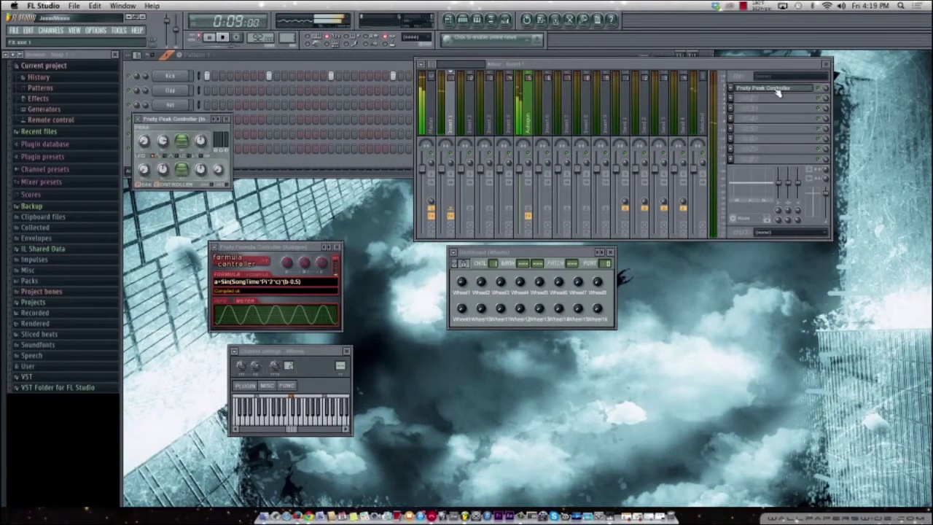
left_click_drag(175, 118, 494, 344)
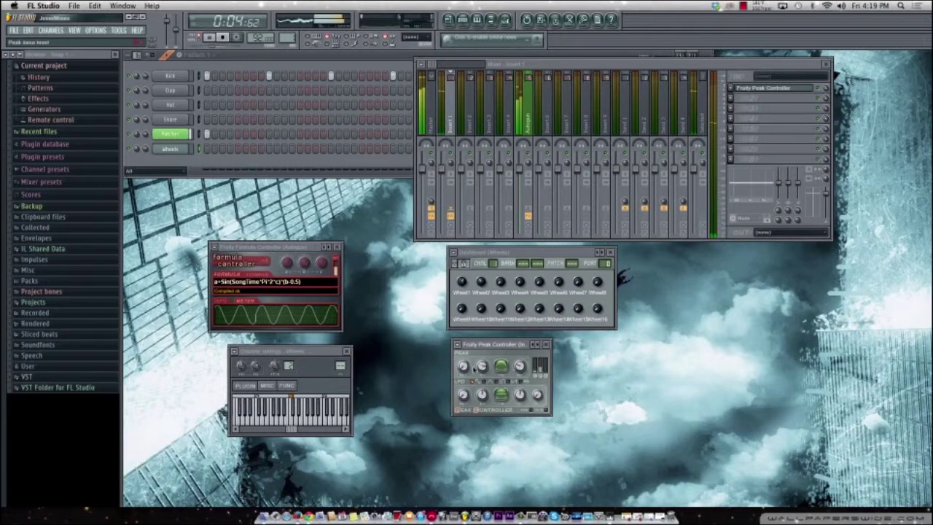
left_click_drag(463, 366, 463, 369)
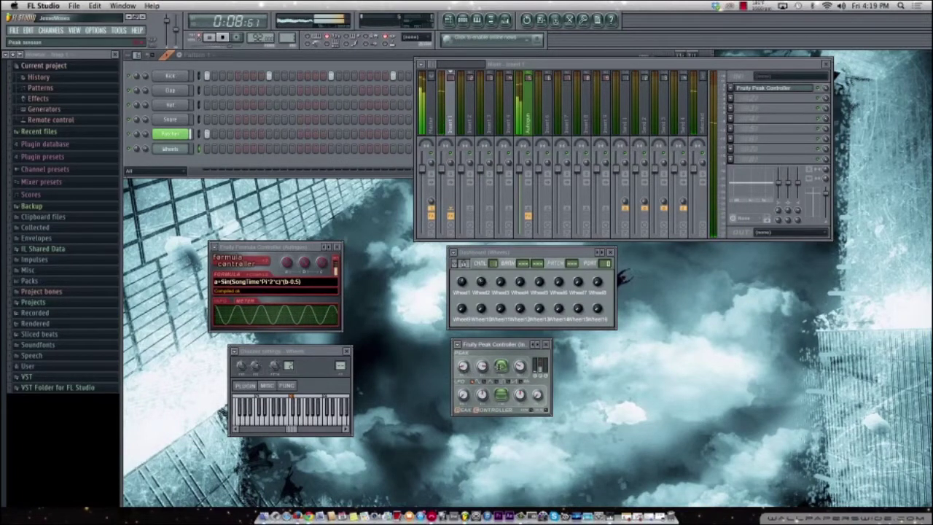
key("space")
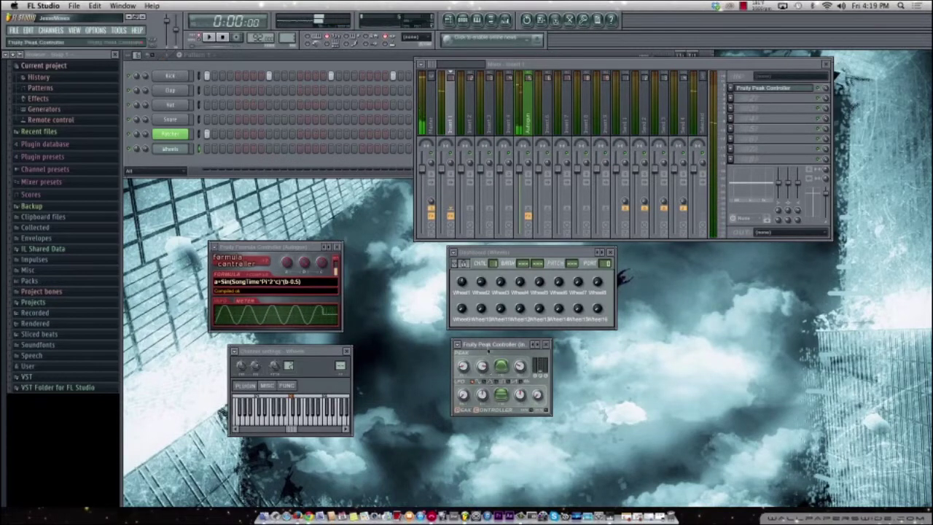
mouse_move(487, 346)
left_mouse_down()
mouse_move(471, 350)
mouse_move(478, 345)
left_mouse_up()
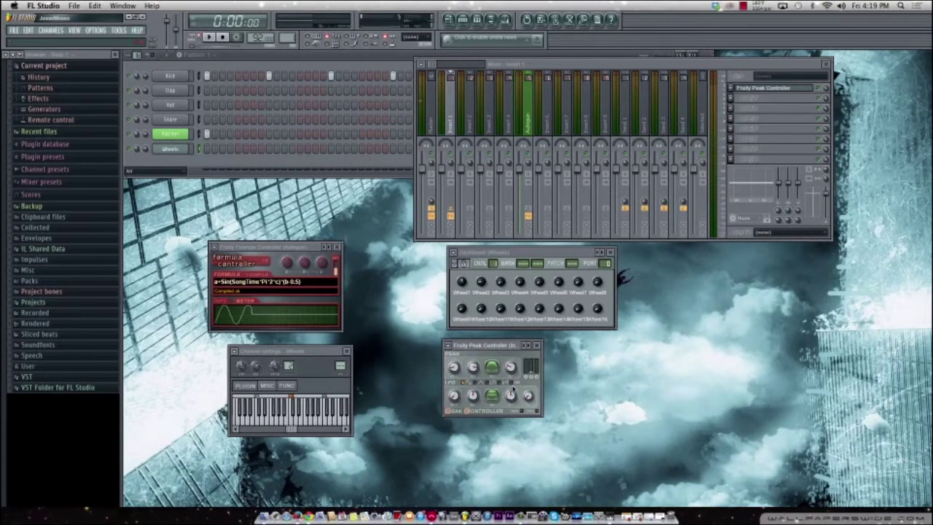
left_click(730, 100)
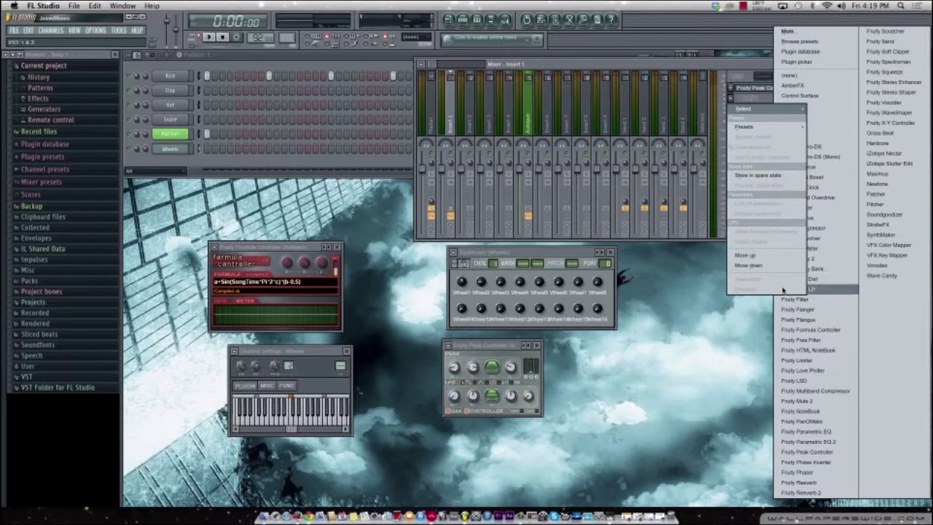
left_click(722, 308)
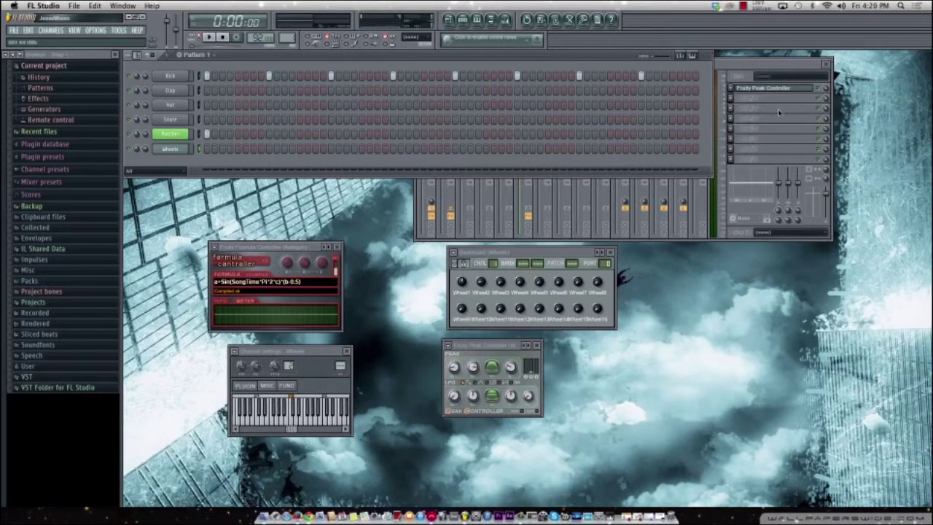
Open the Patcher channel's Map, then enter its Surface page to try the XY 1 pad
left_click(173, 135)
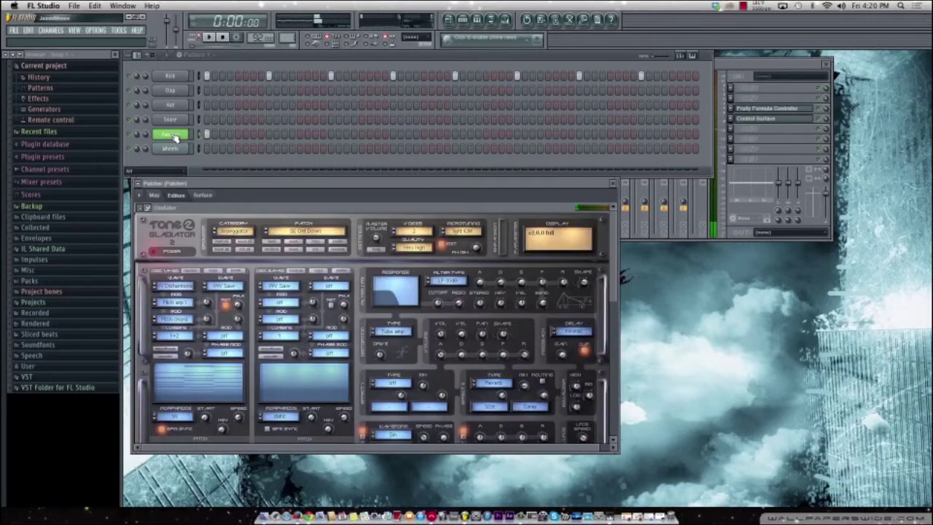
left_click(154, 197)
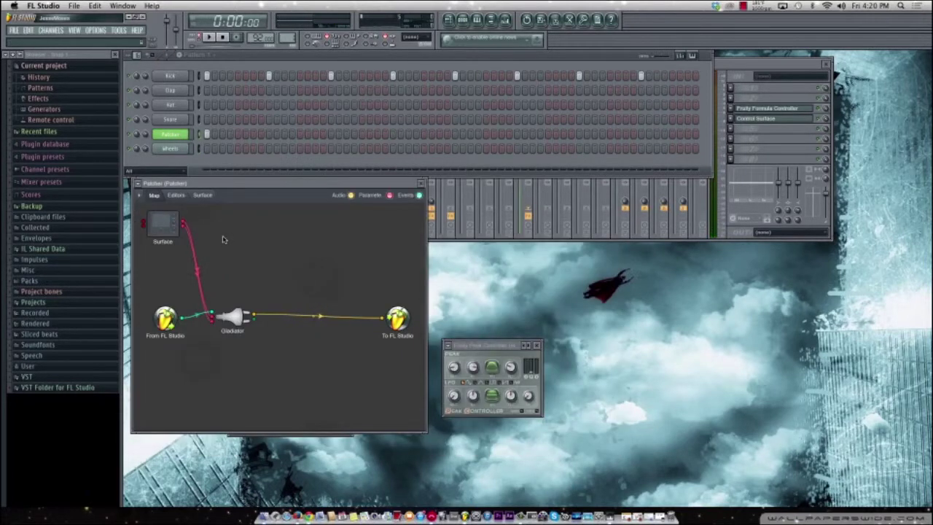
double_click(167, 232)
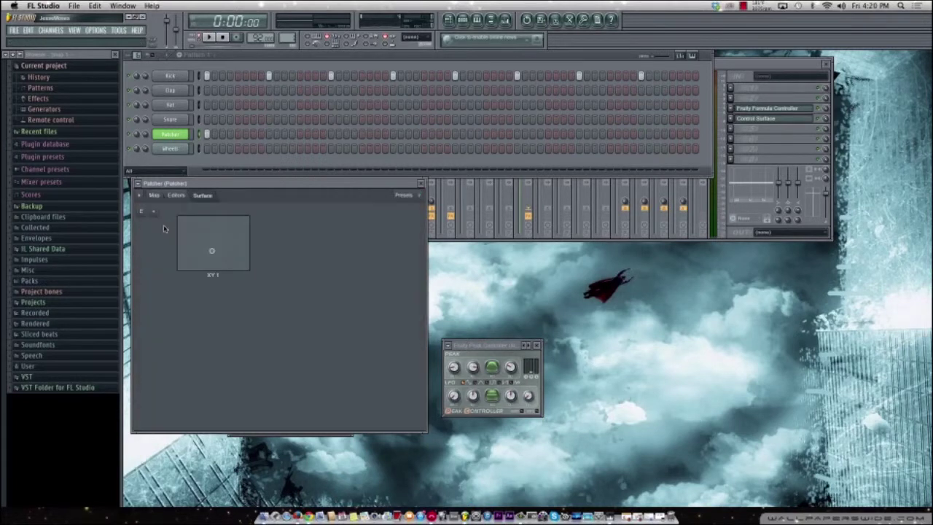
left_click(215, 252)
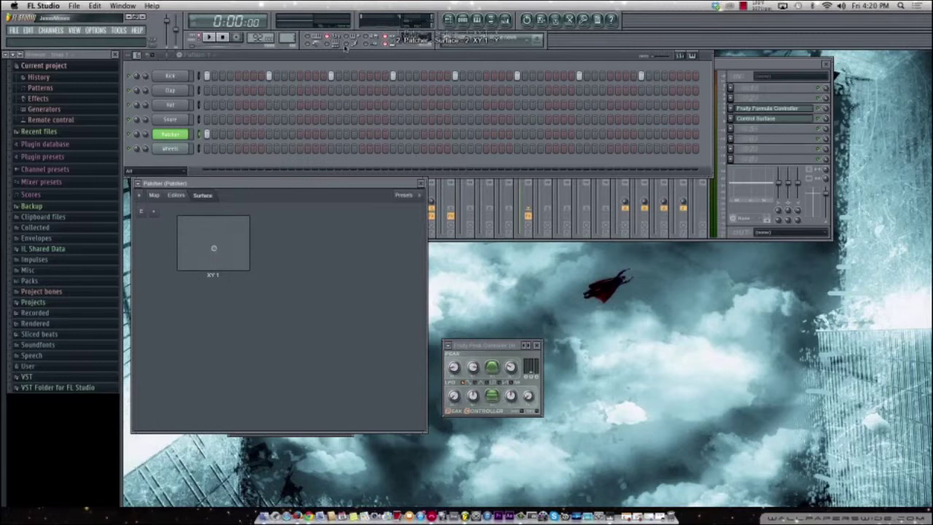
Multilink XY 1's X axis to Peak ctrl (Insert 1) Peak and its Y axis to LFO
left_click(389, 45)
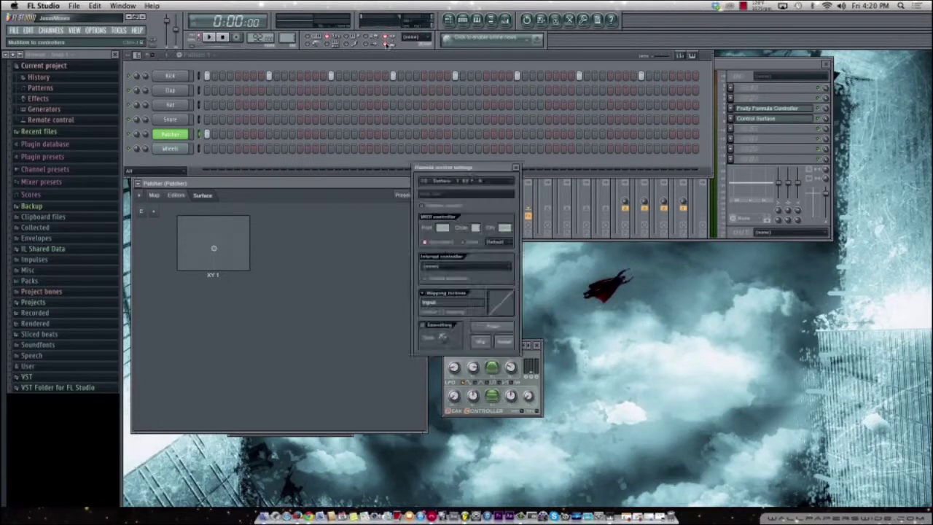
left_click(474, 266)
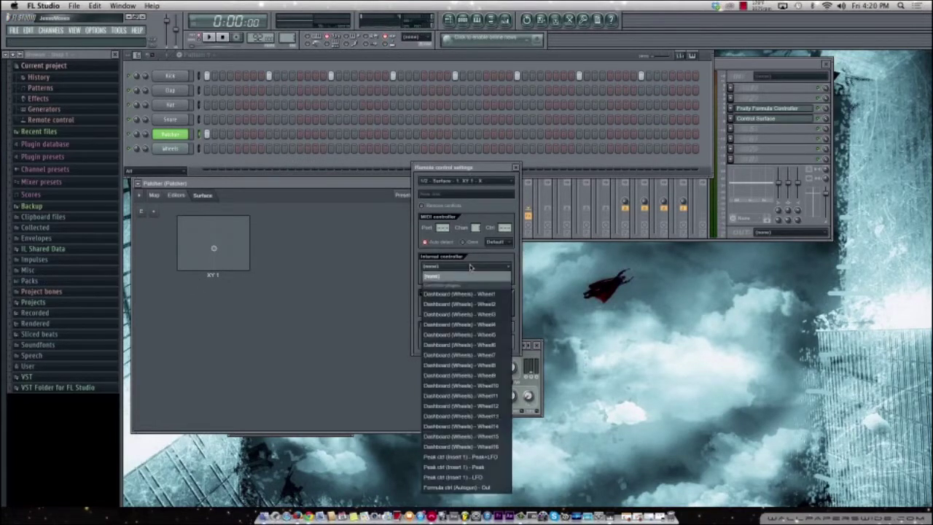
left_click(459, 466)
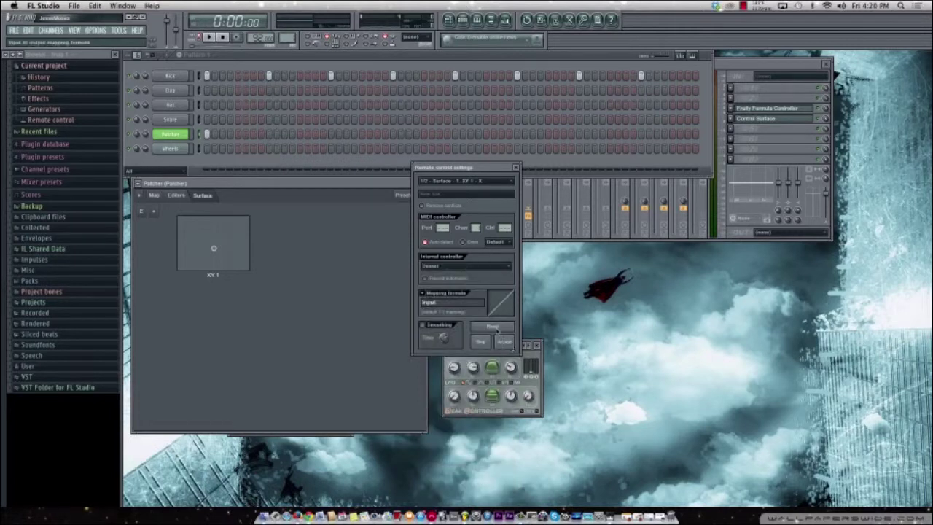
left_click(497, 329)
left_click(472, 267)
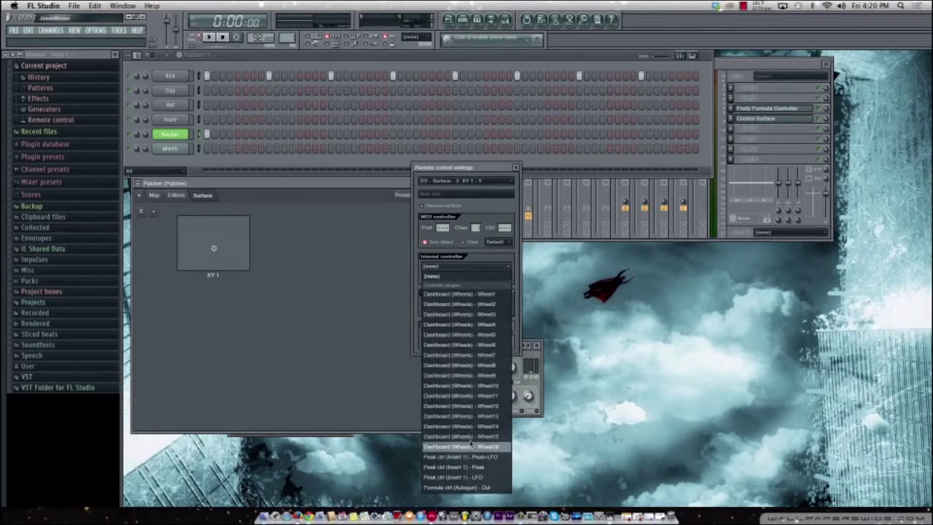
left_click(477, 477)
left_click(510, 345)
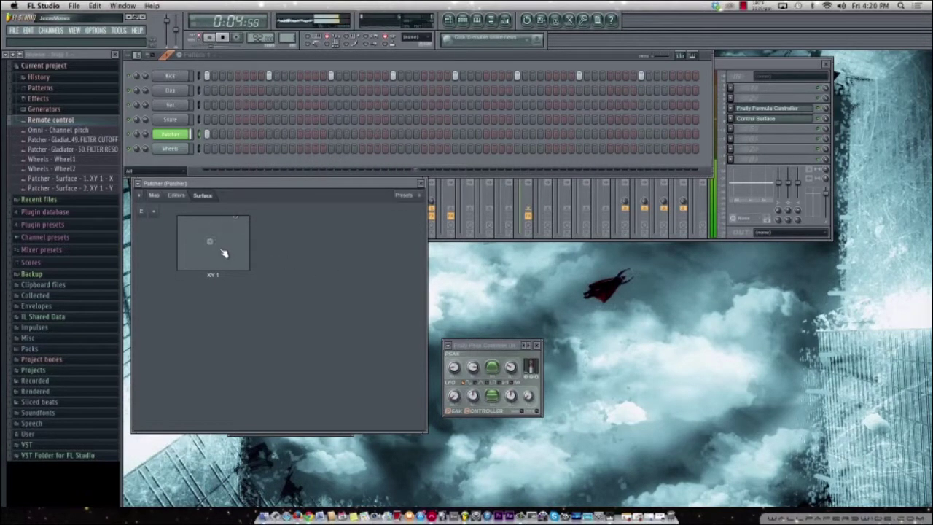
Stop playback, drag the Gladiator node higher on the Map, and open its editor
key("space")
left_click(156, 196)
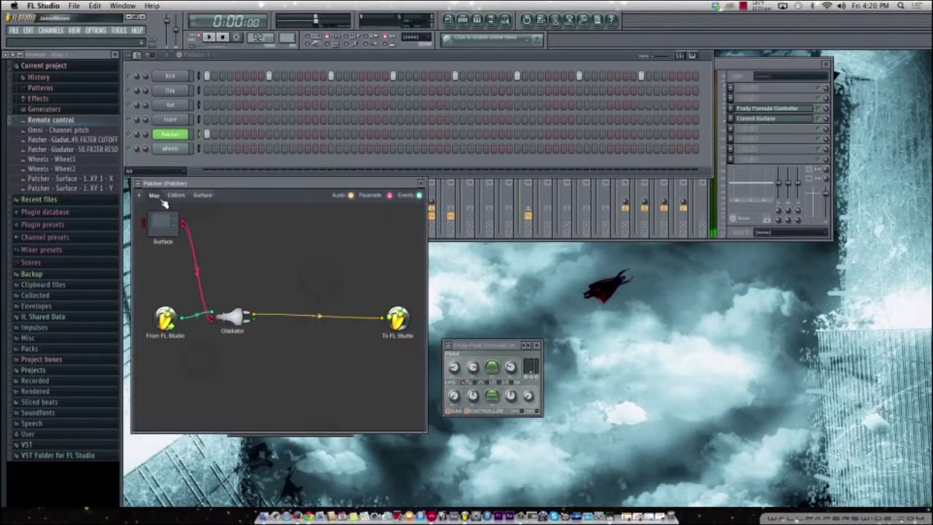
left_click_drag(233, 315, 243, 265)
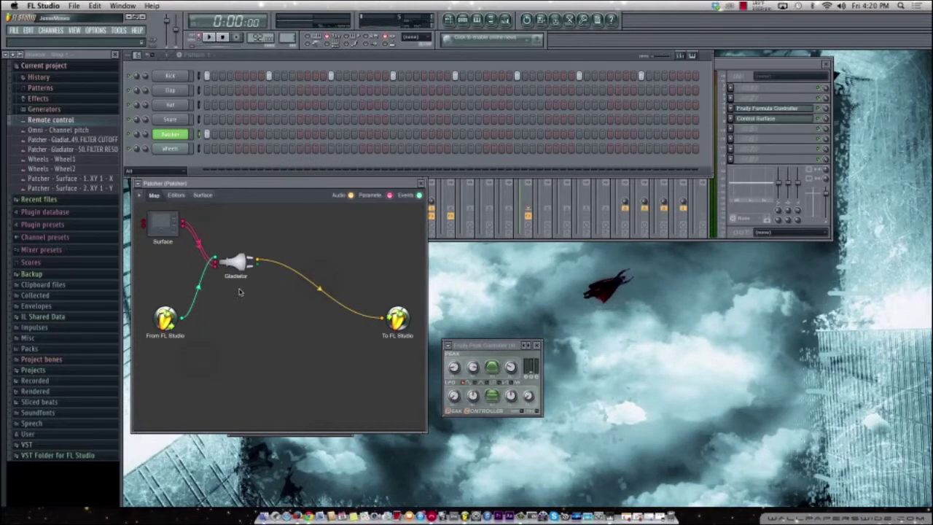
double_click(242, 264)
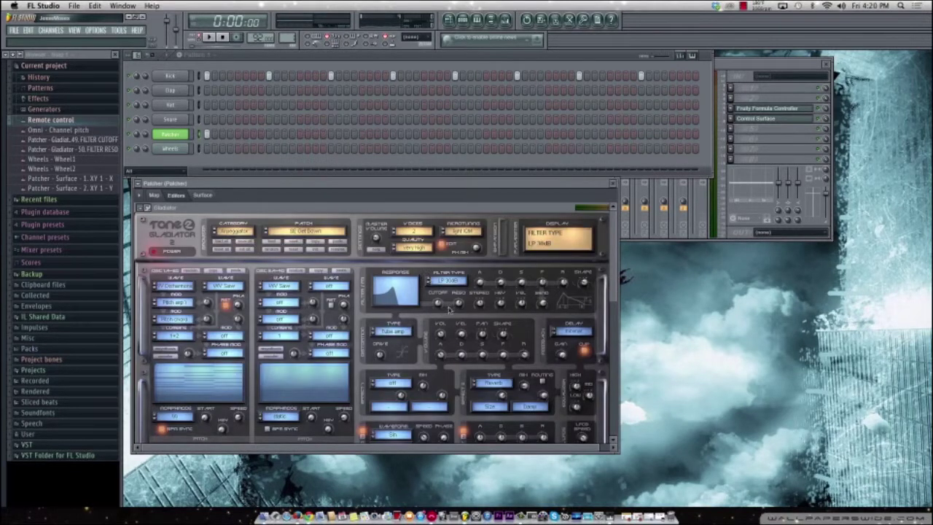
Move the Patcher window up and right, enlarge it, and return to the routing Map
mouse_move(436, 303)
left_click_drag(617, 449, 626, 497)
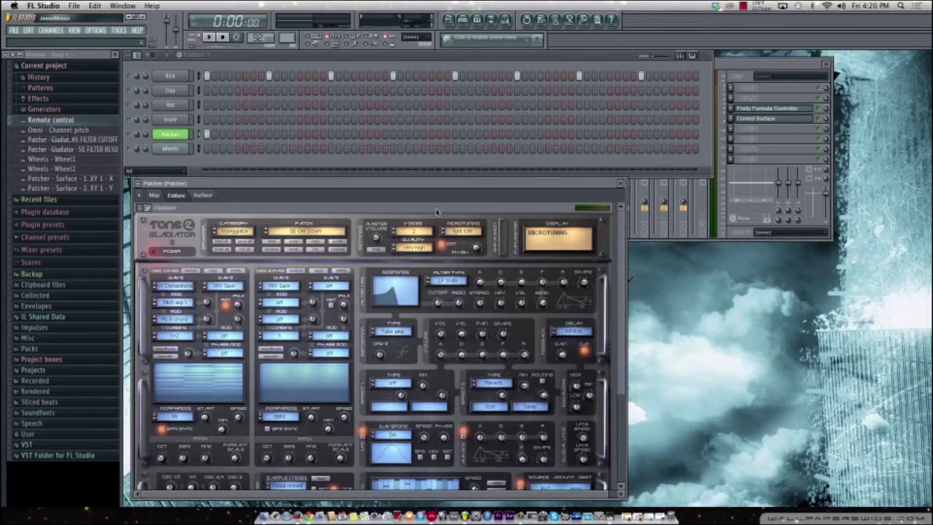
left_click_drag(375, 188, 444, 109)
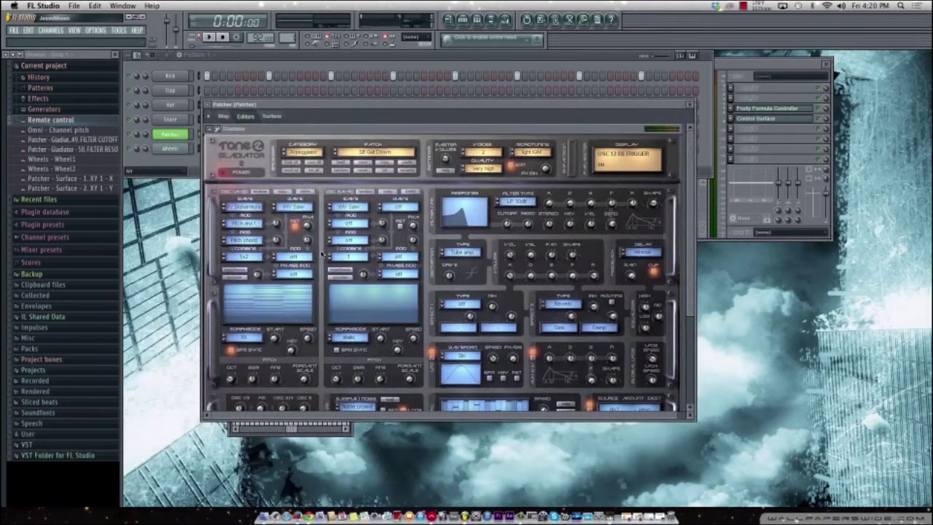
left_click_drag(698, 421, 701, 487)
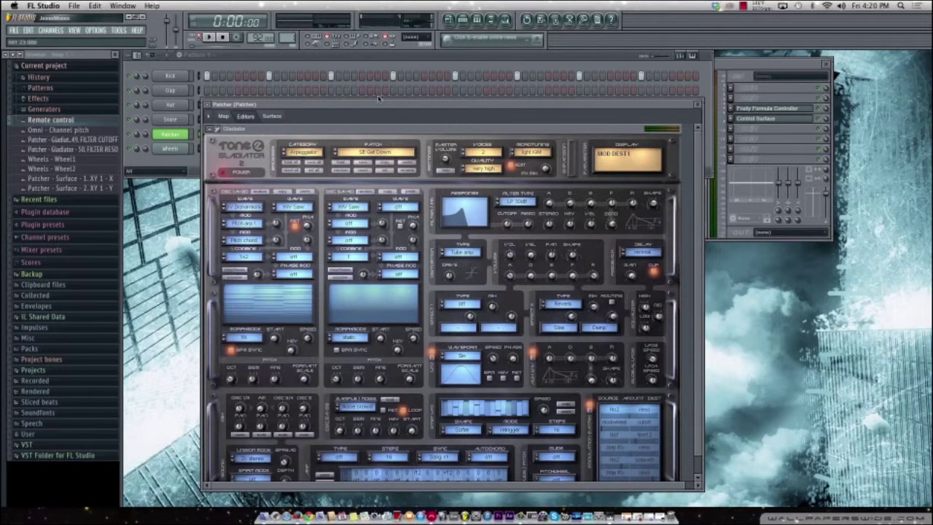
left_click(221, 119)
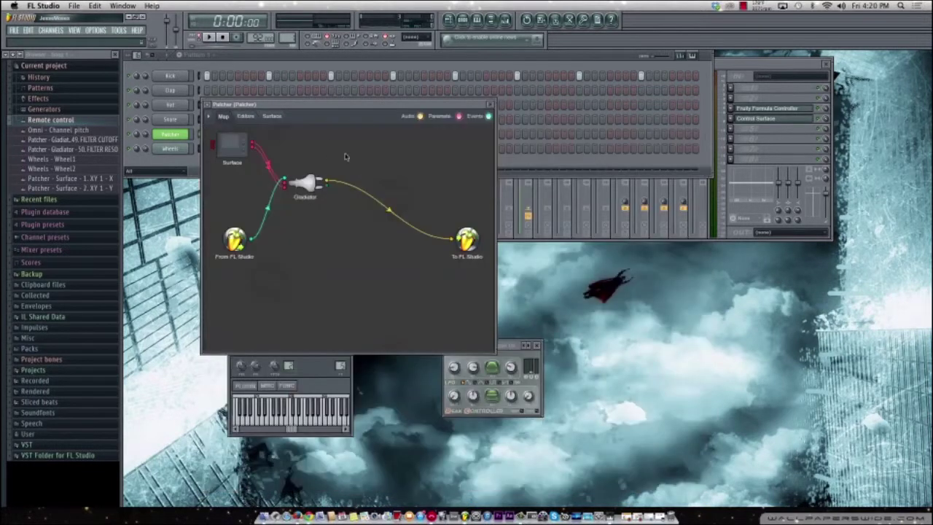
Browse the Patcher's Add plugin list without adding anything, then bring the mixer forward
right_click(362, 156)
mouse_move(437, 174)
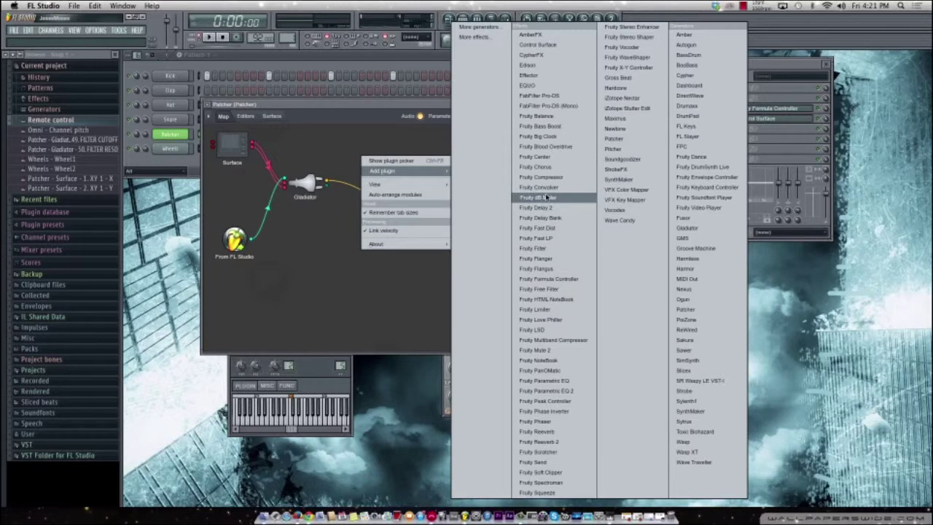
left_click(359, 283)
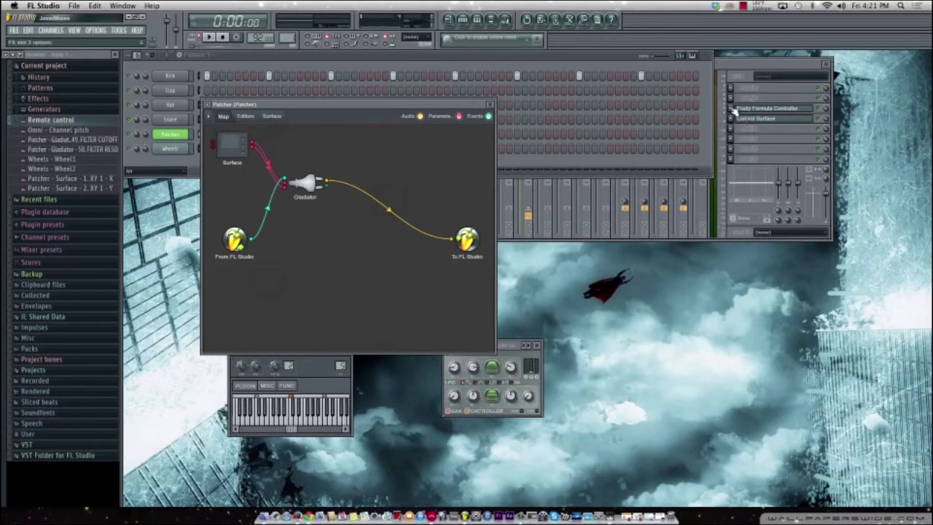
left_click(757, 110)
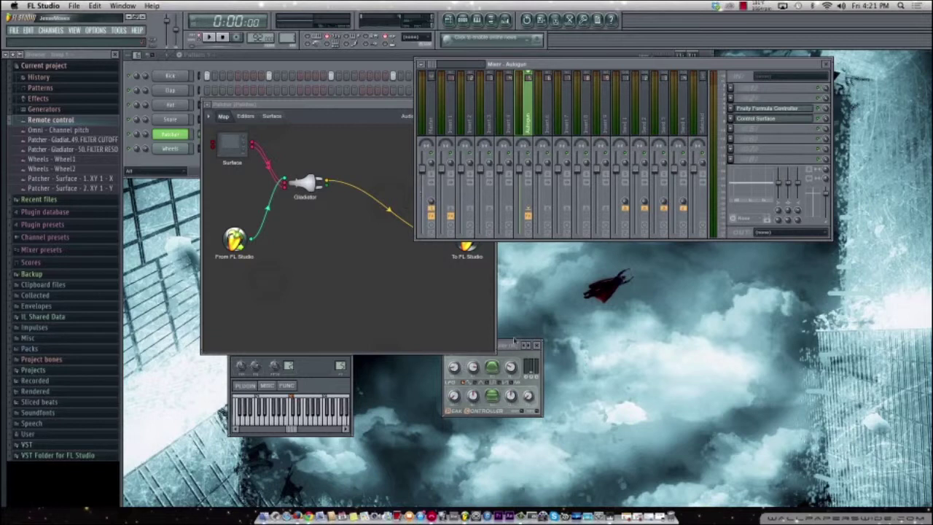
Reposition the Peak Controller, place Autogun's Fruity Formula Controller beside it, and reopen the Gladiator Patcher
left_click_drag(513, 345, 557, 297)
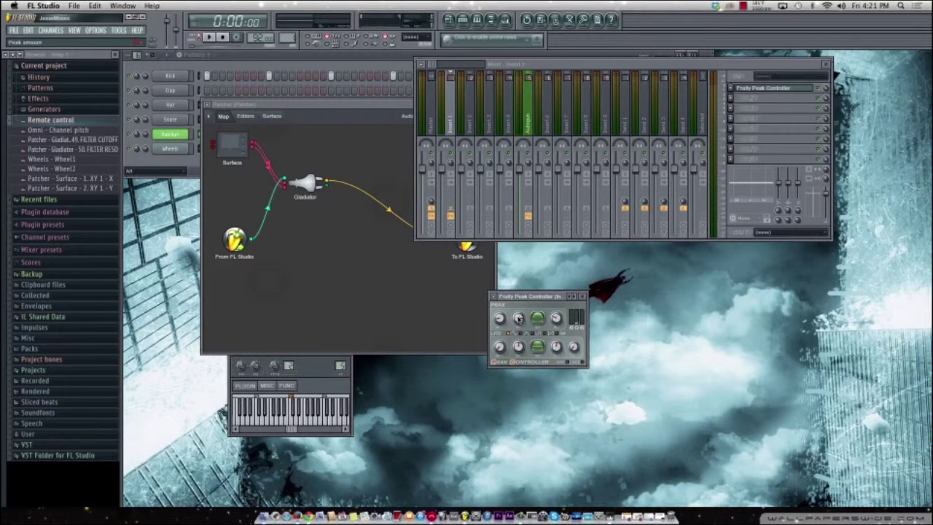
mouse_move(518, 296)
left_mouse_down()
mouse_move(514, 234)
mouse_move(527, 297)
left_mouse_up()
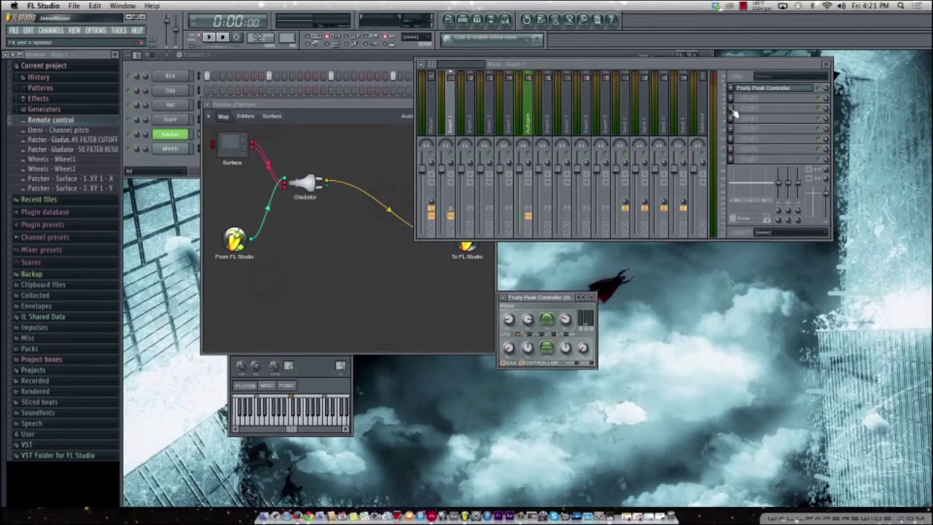
left_click(531, 118)
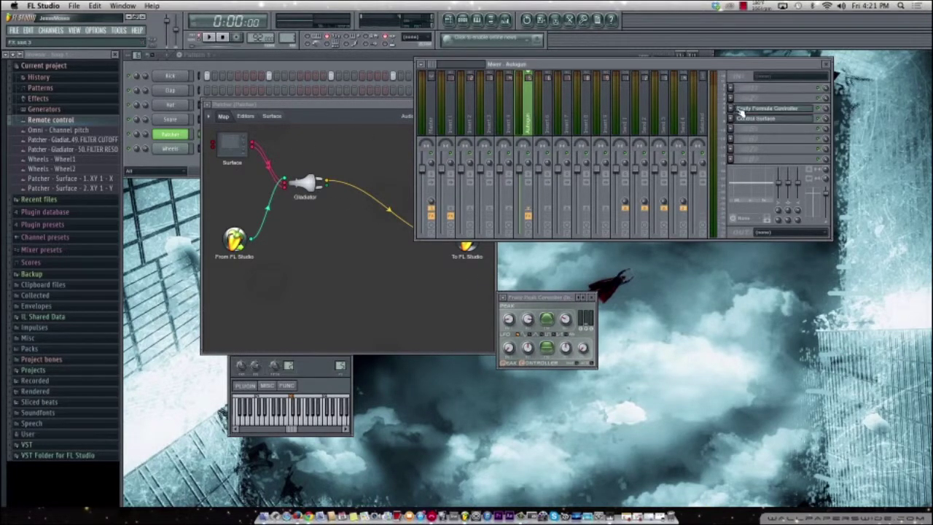
left_click(766, 108)
left_click_drag(264, 248, 659, 299)
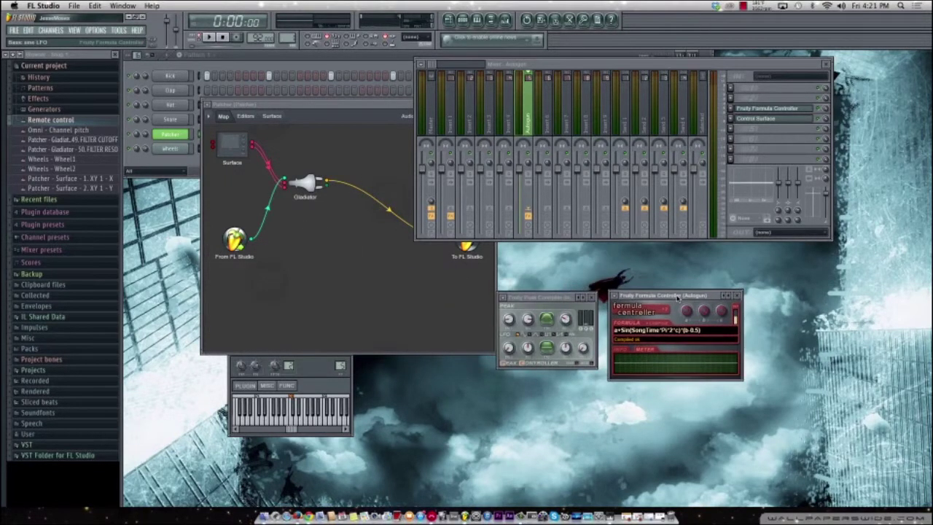
left_click(169, 148)
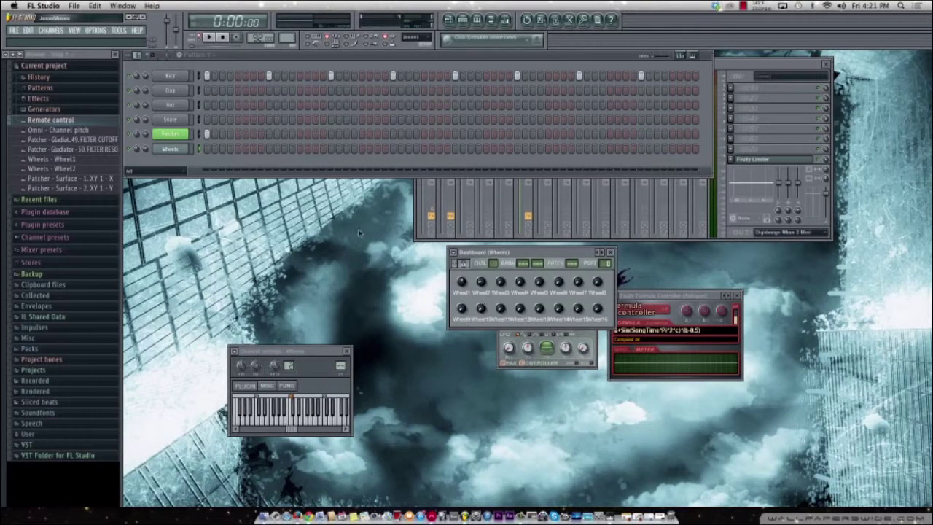
left_click(174, 136)
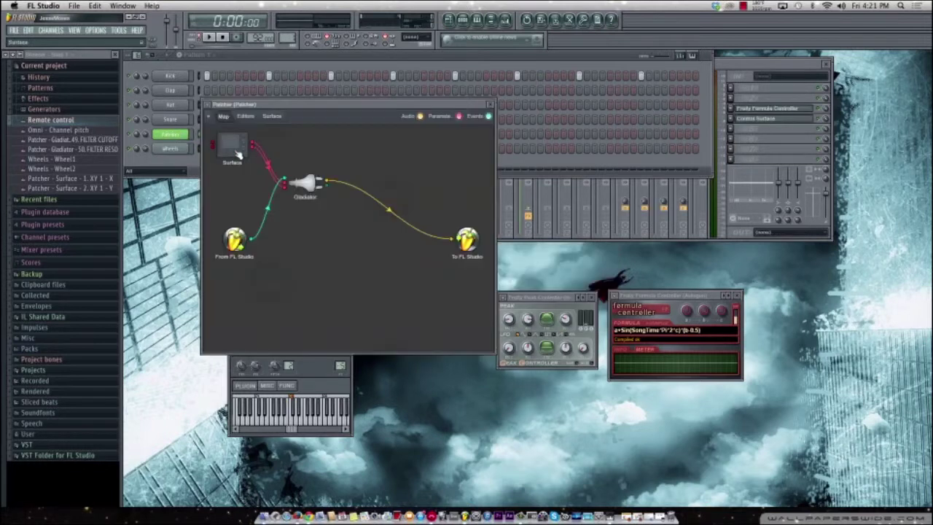
In Surface edit mode, add a knob and drag Knob 2 beside XY 1, then return to Map
left_click(271, 116)
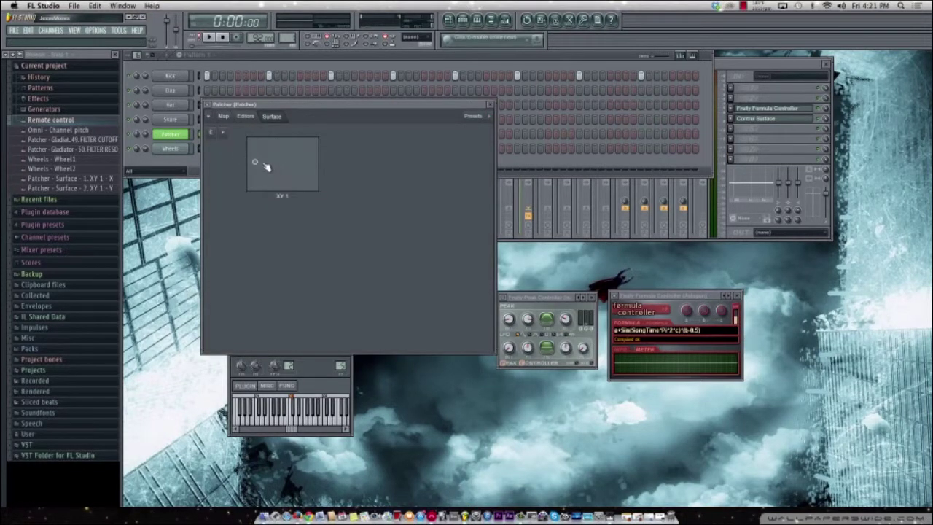
left_click(216, 136)
left_click(220, 134)
left_click(232, 149)
left_click_drag(361, 241, 359, 161)
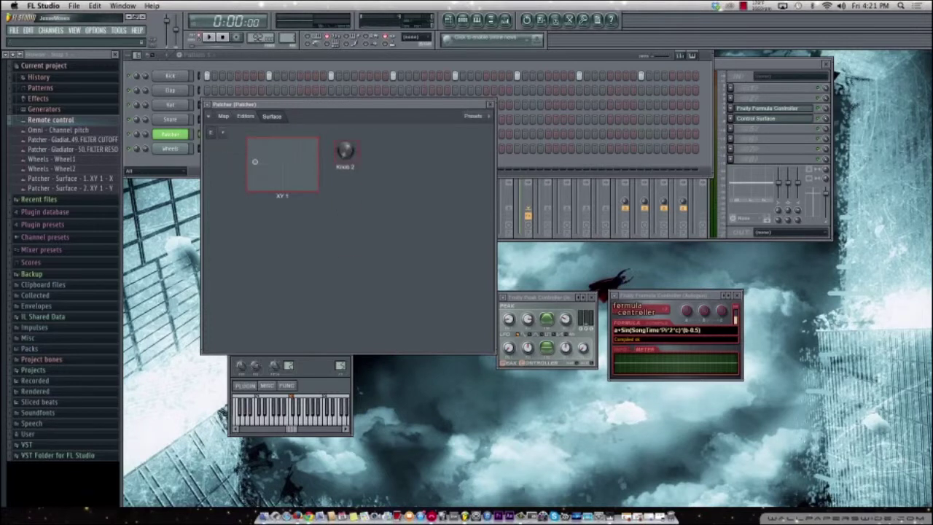
left_click(216, 135)
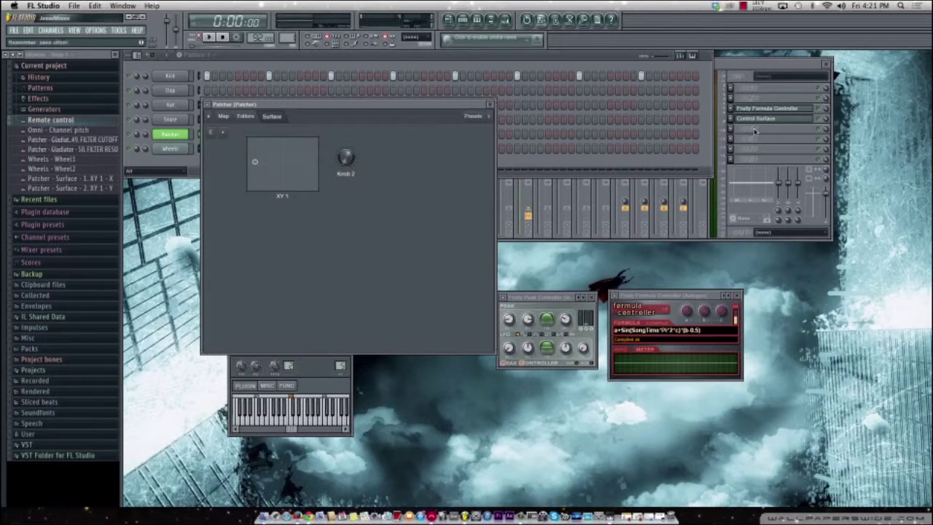
left_click(224, 117)
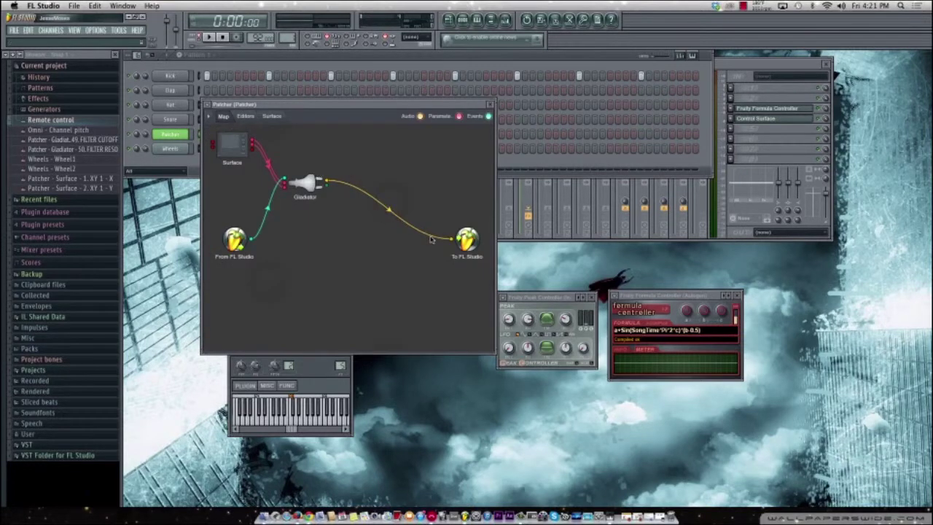
right_click(464, 241)
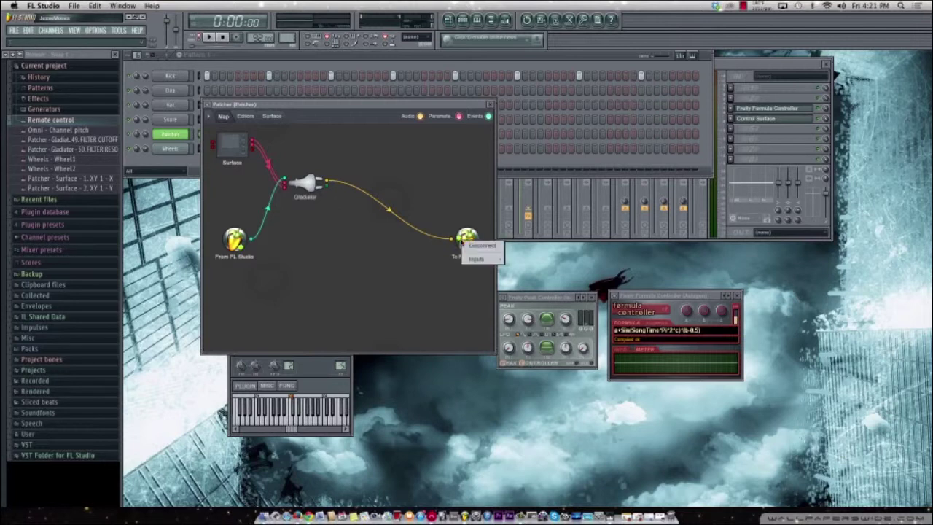
mouse_move(478, 259)
mouse_move(517, 260)
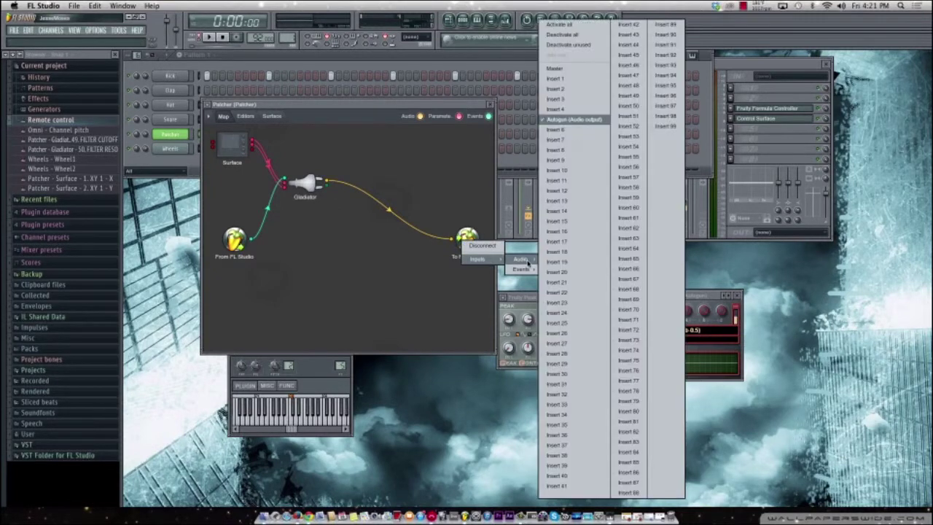
left_click(559, 130)
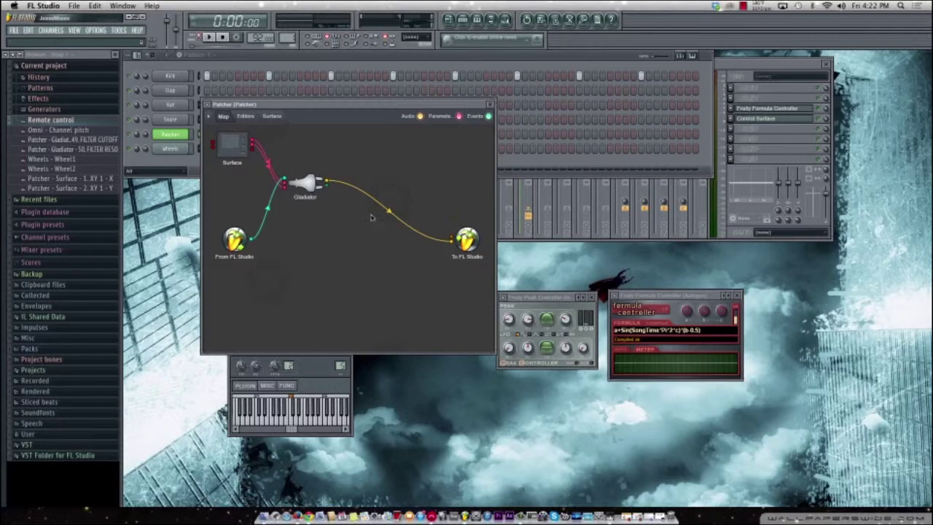
right_click(386, 249)
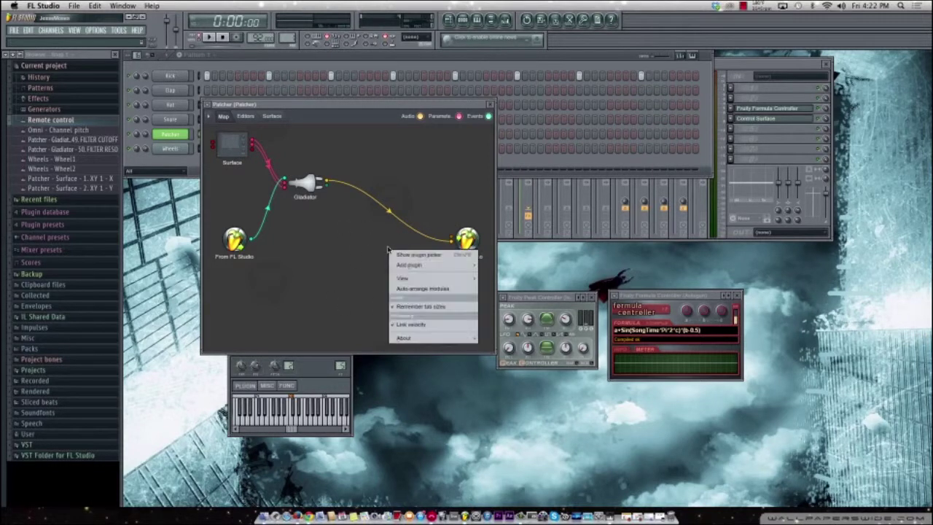
mouse_move(420, 267)
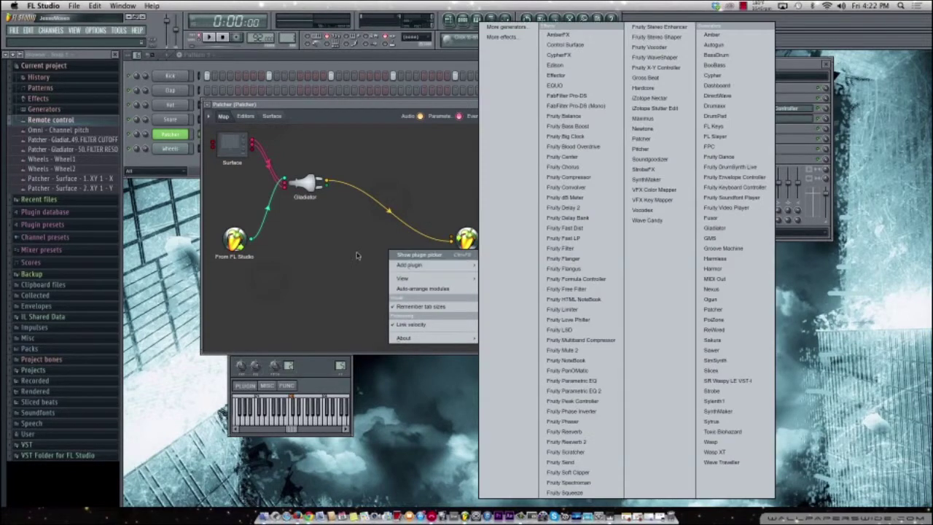
key("Escape")
key("Escape")
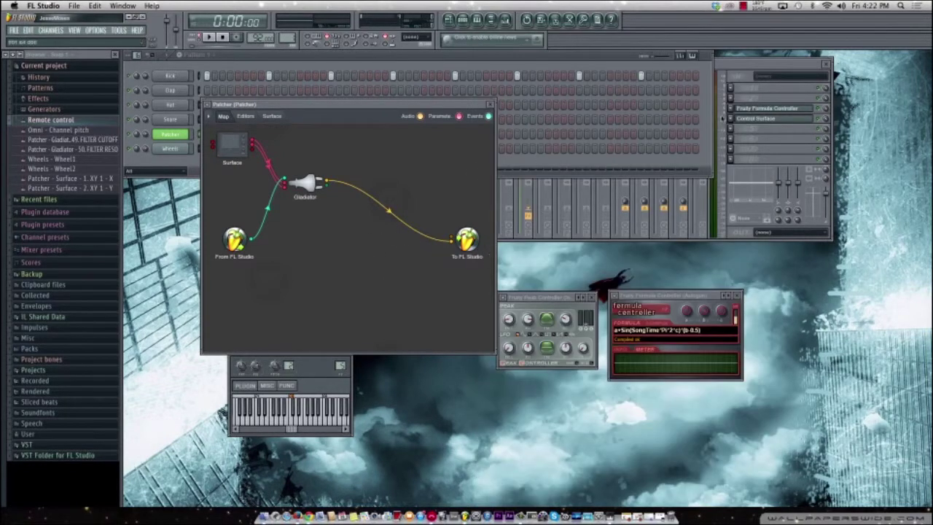
Start playback and load Patcher into the first effect slot of mixer Insert 6
left_click(566, 174)
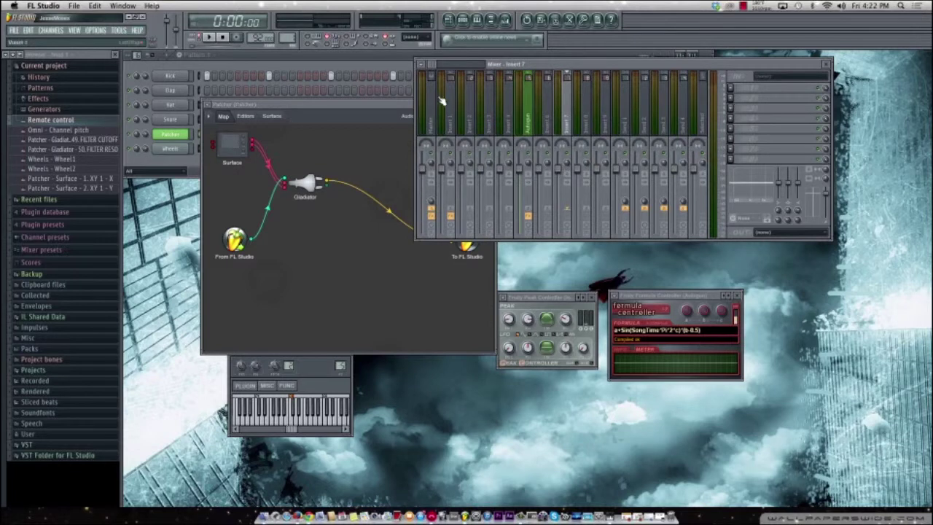
key("space")
left_click(547, 120)
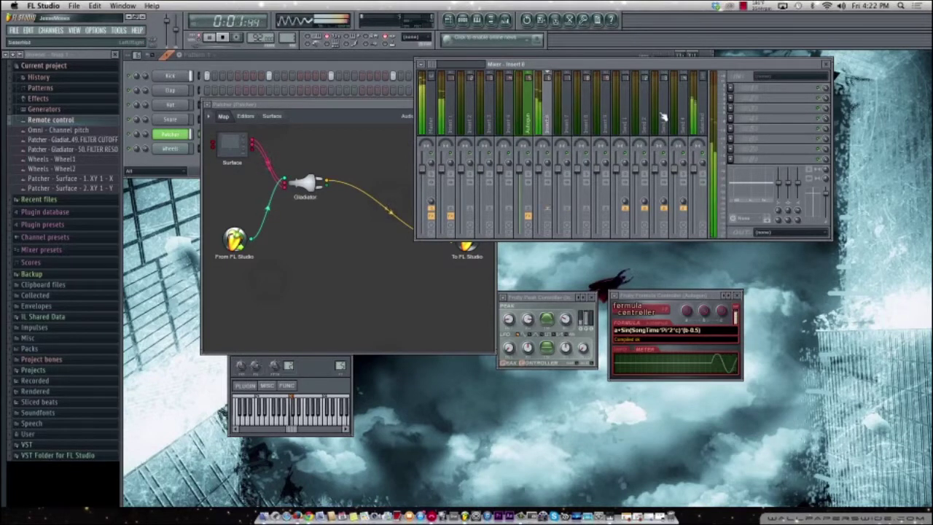
left_click(732, 118)
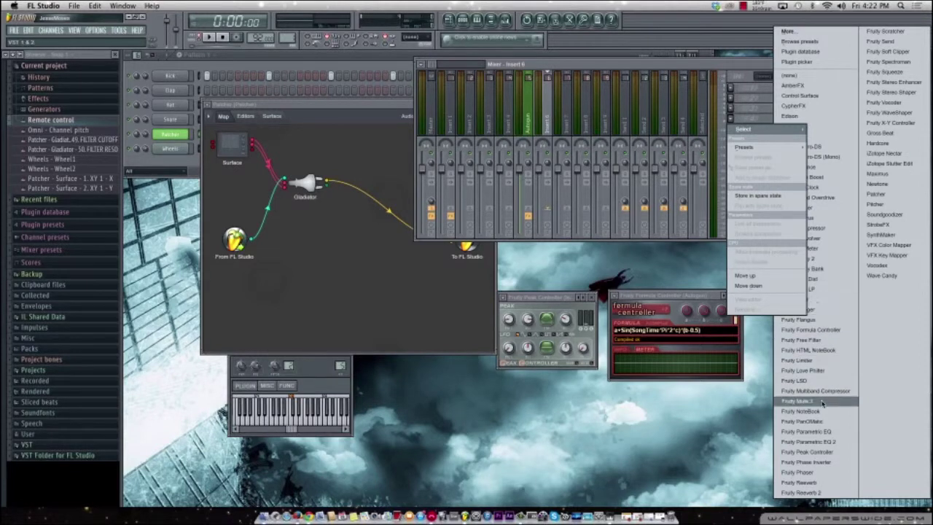
left_click(872, 194)
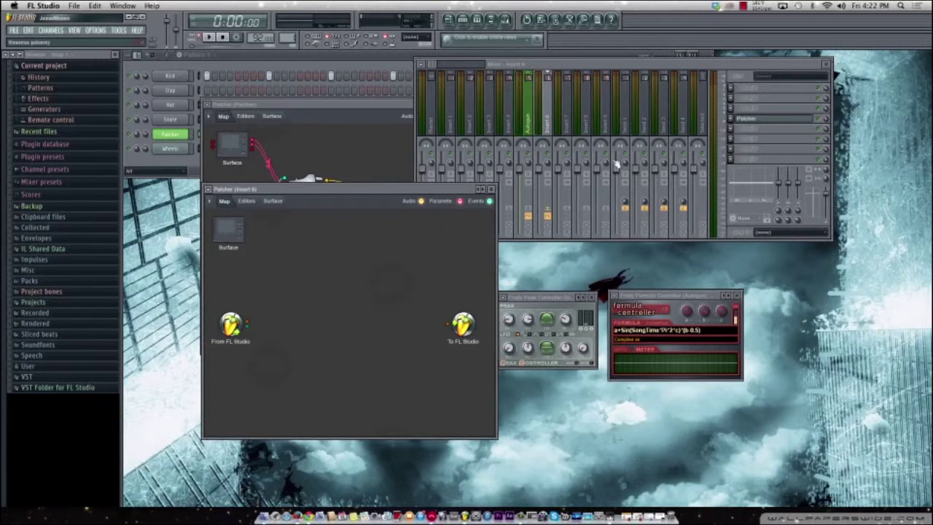
Add Fruity Bass Boost and then Fruity Blood Overdrive to the Insert 6 Patcher map
right_click(293, 305)
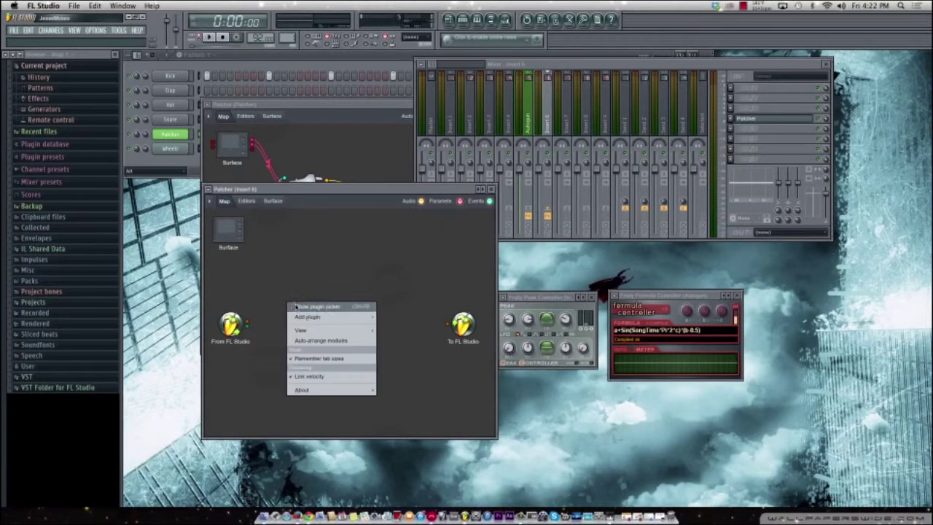
mouse_move(308, 319)
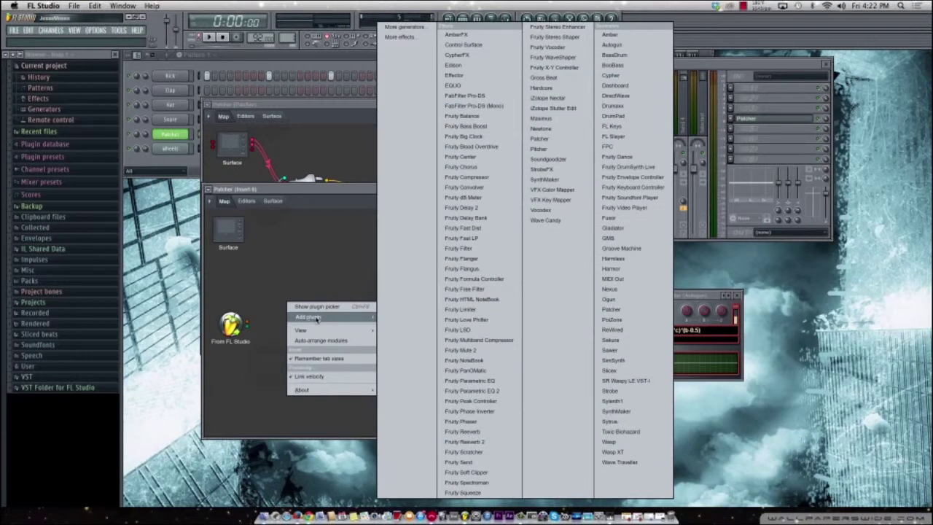
left_click(466, 125)
right_click(337, 339)
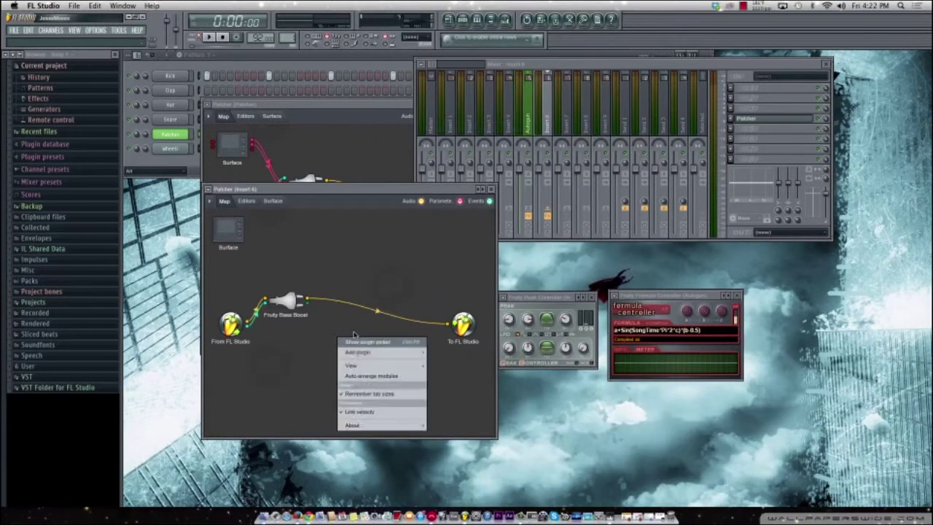
mouse_move(385, 353)
left_click(520, 146)
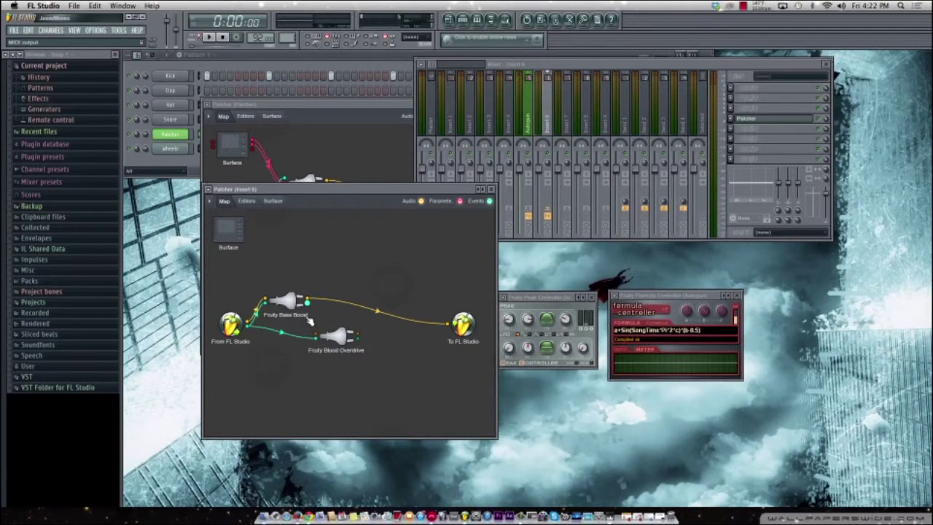
Check the Patcher's Surface, then nudge the Blood Overdrive node left on the Map
double_click(236, 229)
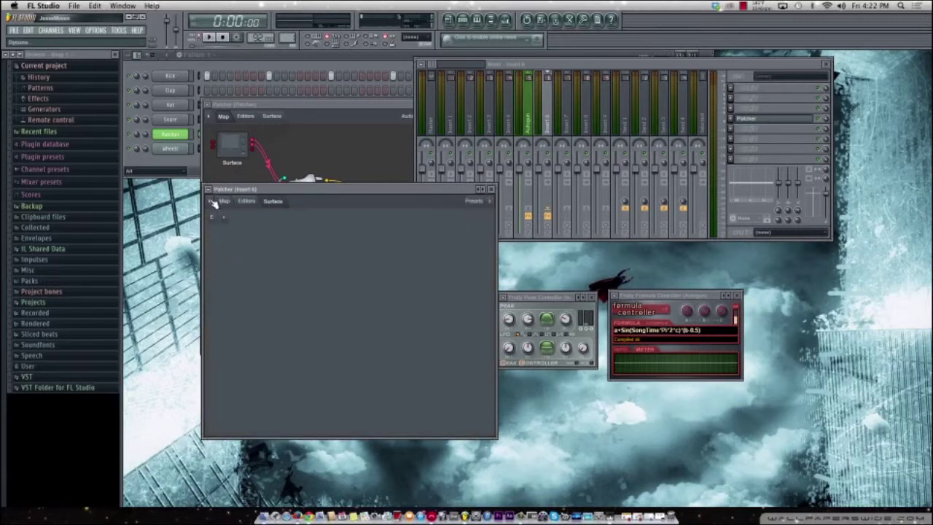
left_click(222, 202)
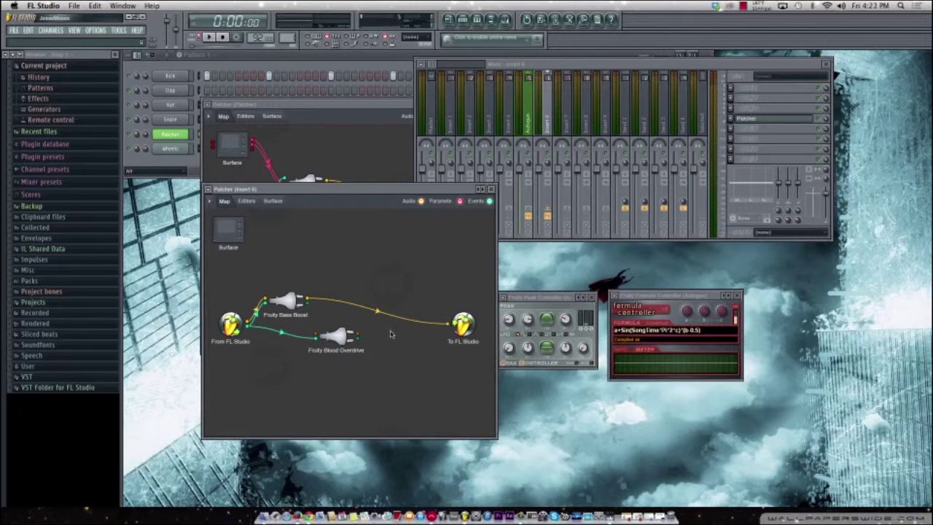
left_click_drag(335, 335, 310, 335)
left_click(717, 162)
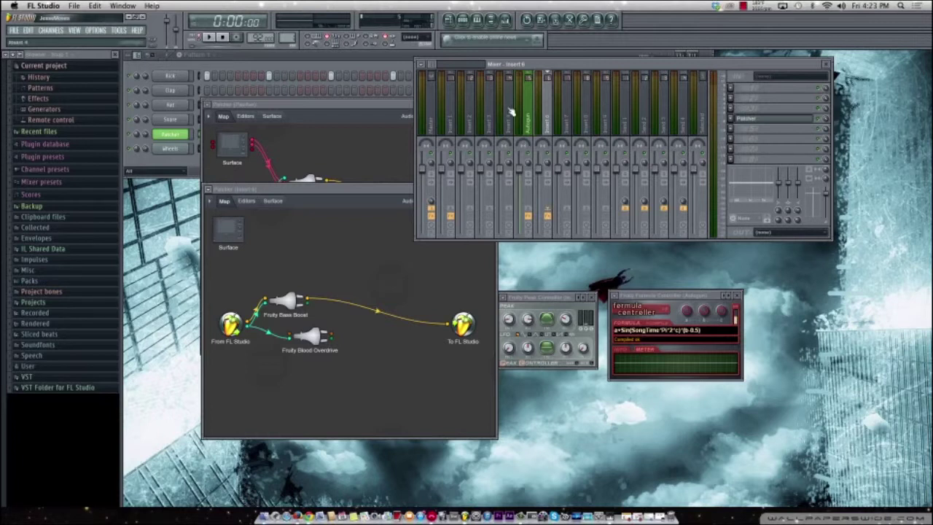
Click through the Master track and mixer inserts, then bring the Gladiator Patcher's Map forward
left_click(435, 72)
left_click_drag(452, 67, 516, 74)
left_click(605, 121)
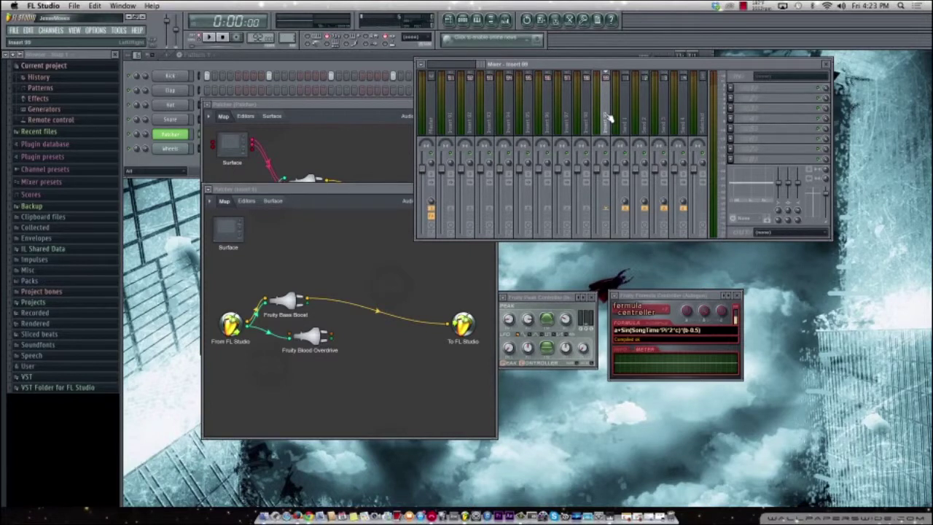
left_click(528, 102)
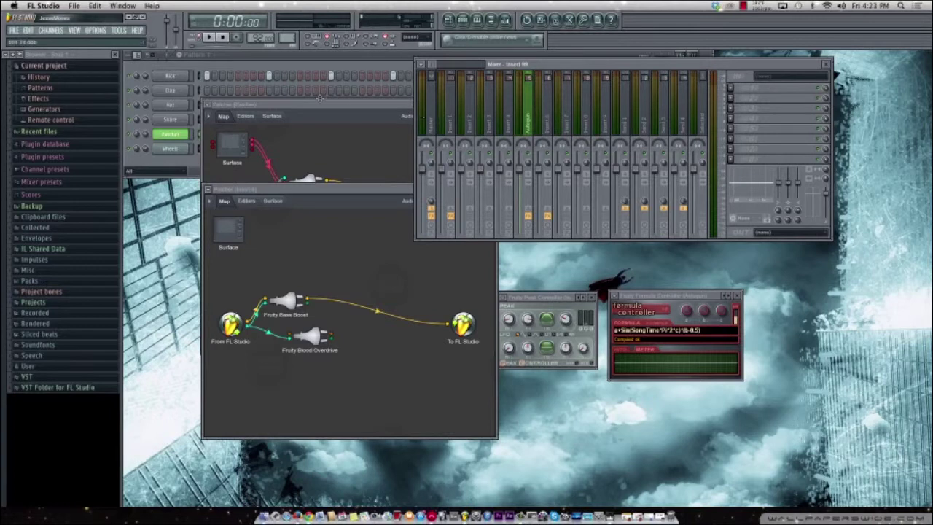
left_click(211, 145)
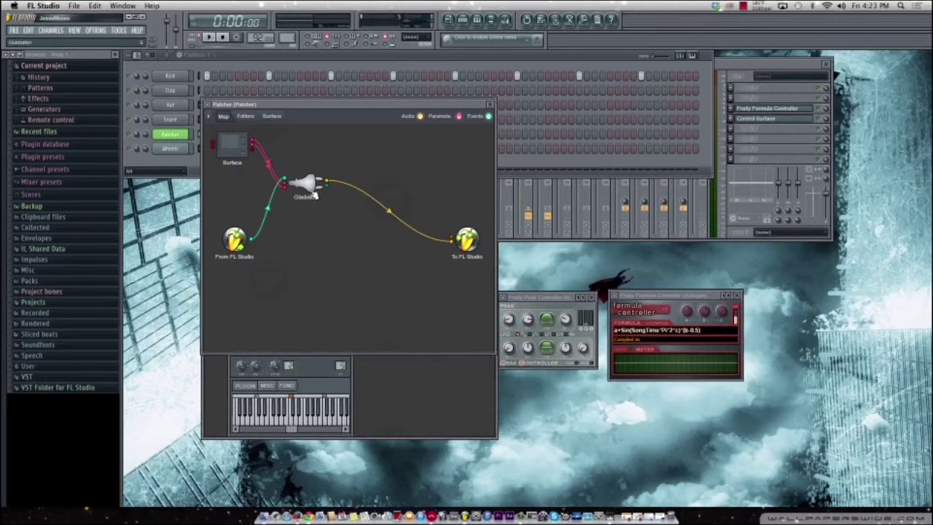
Toggle the Gladiator Patcher between Map and Surface, leaving XY 1 and Knob 2 shown, and open Presets
left_click(271, 117)
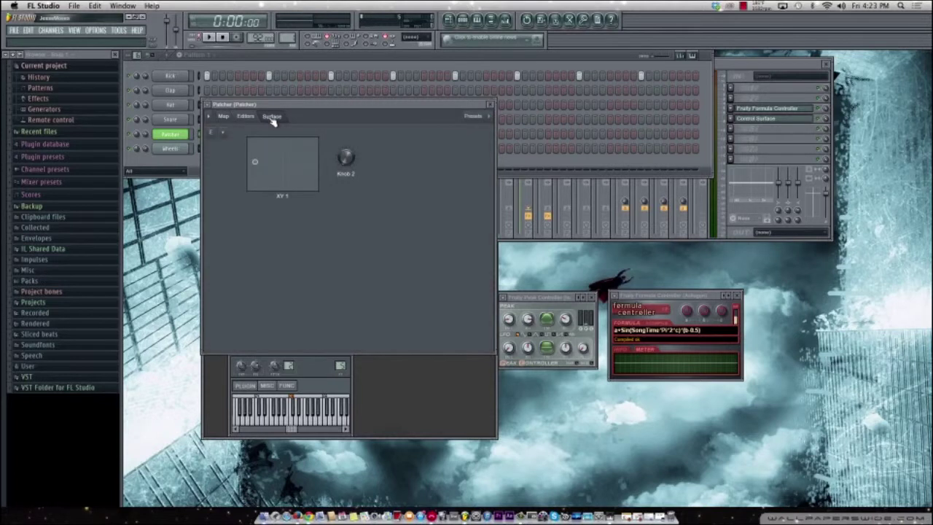
left_click(225, 118)
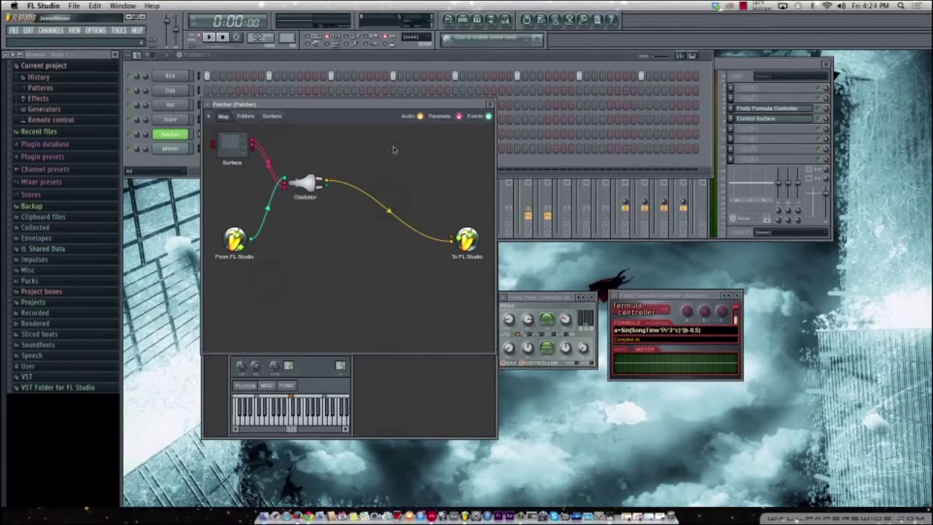
left_click(272, 116)
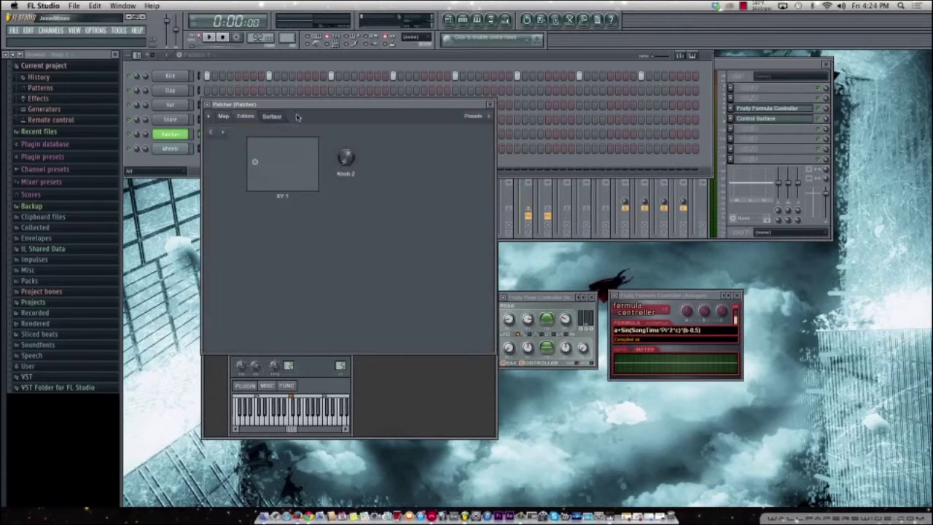
left_click(474, 118)
In the mixer, select Insert 6 and then the Autogun insert, and open the File menu
left_click(746, 68)
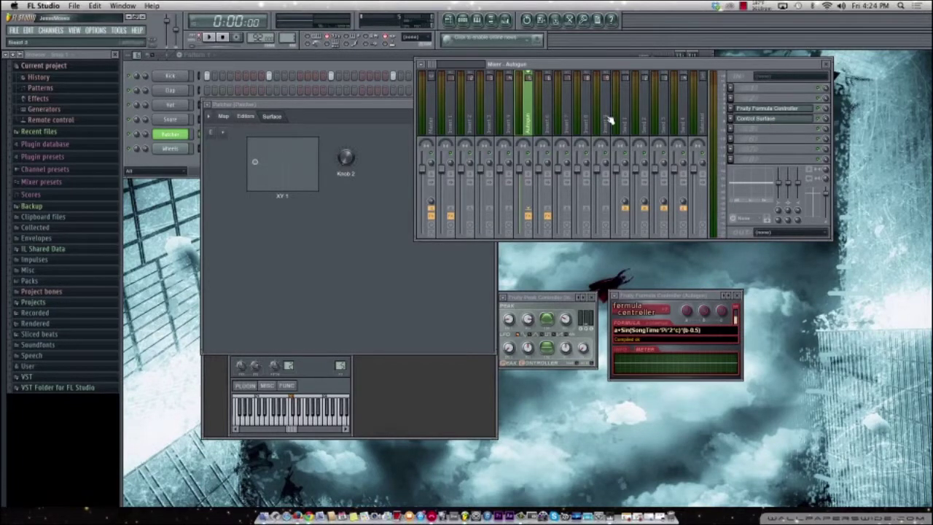
left_click(547, 126)
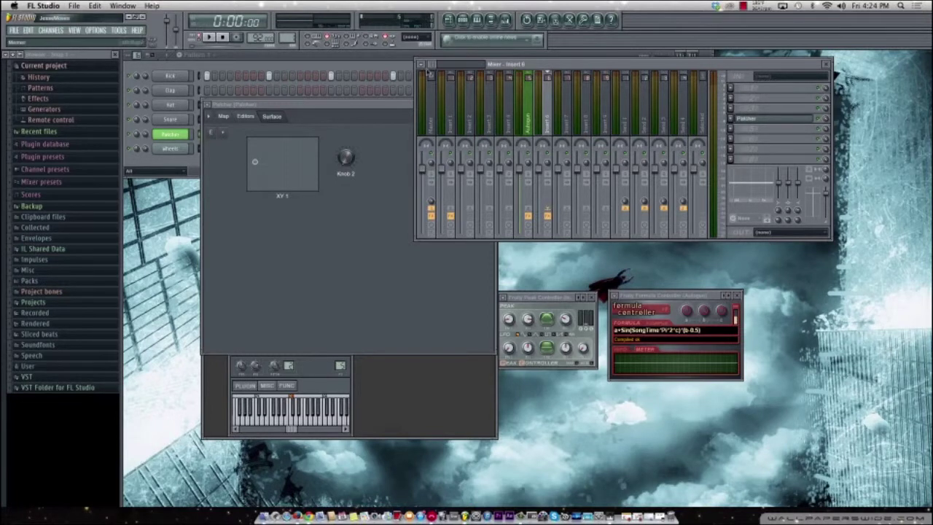
left_click(422, 64)
left_click(317, 111)
left_click(522, 108)
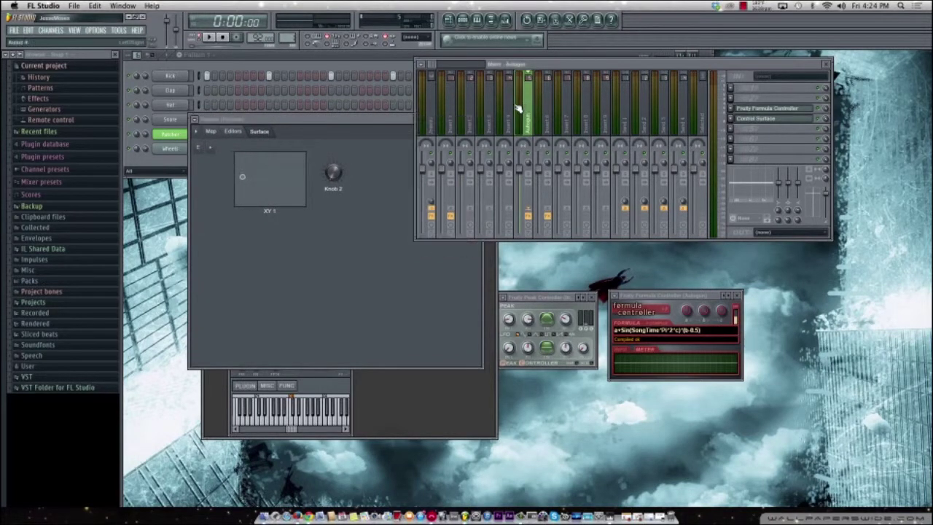
left_click(14, 30)
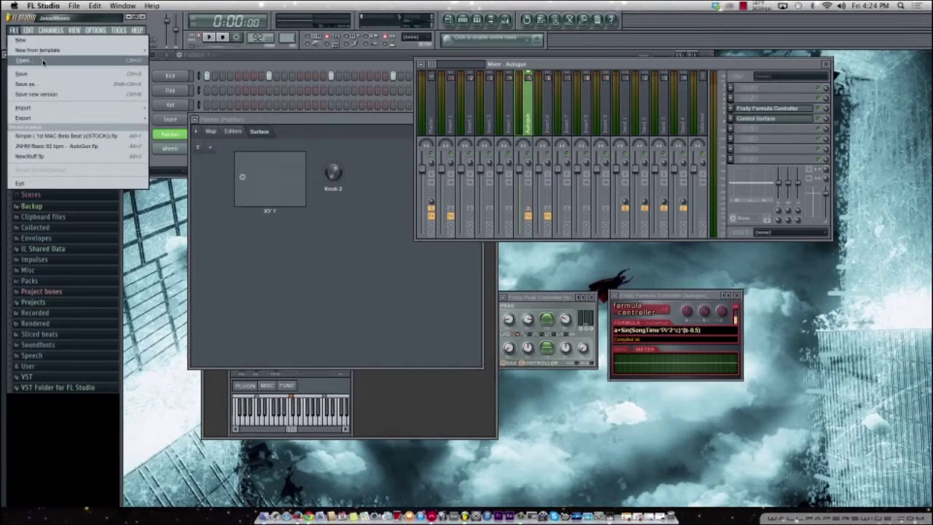
Close the FILE menu, select mixer Insert 2, and show the Patcher instrument's Surface with XY 1 and Knob 2
mouse_move(95, 108)
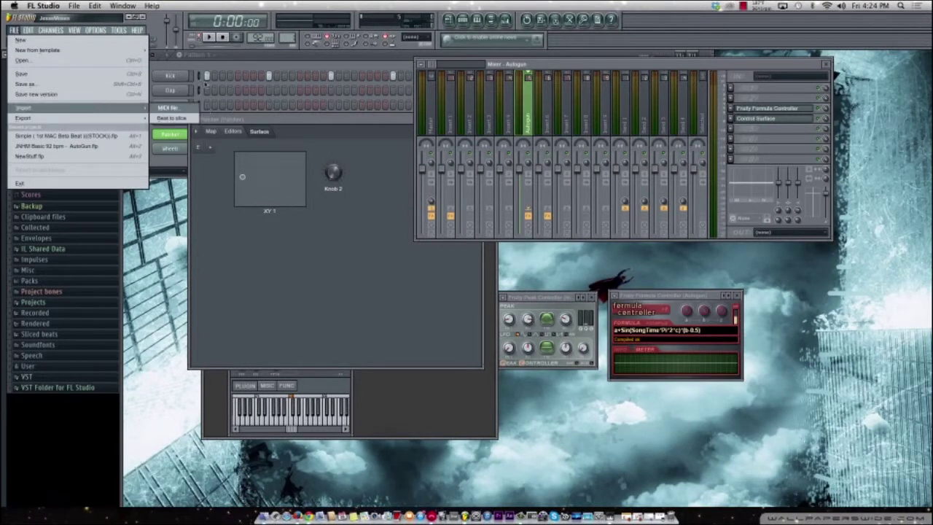
left_click(185, 71)
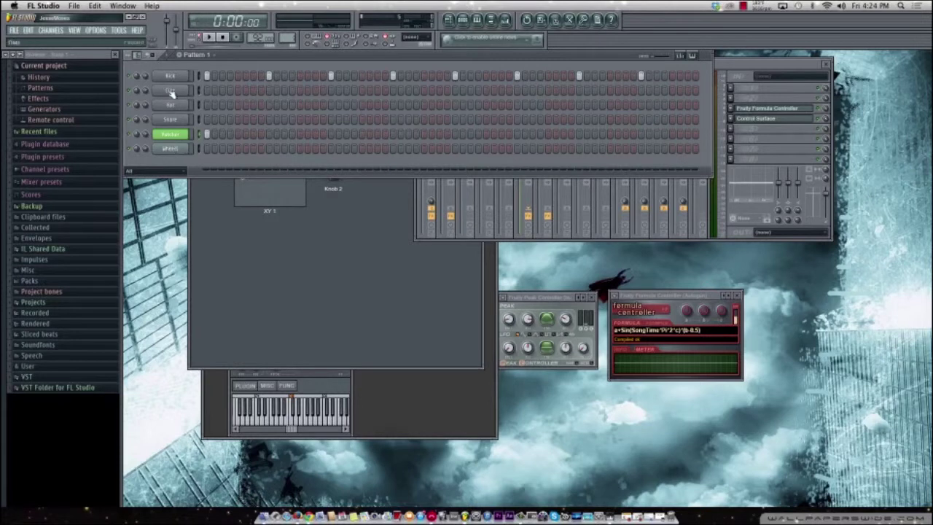
left_click(469, 198)
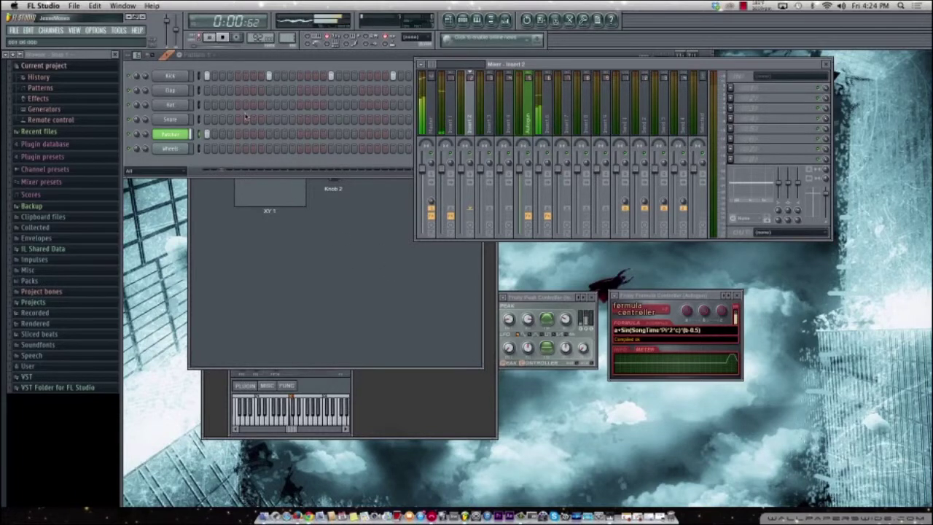
left_click(182, 138)
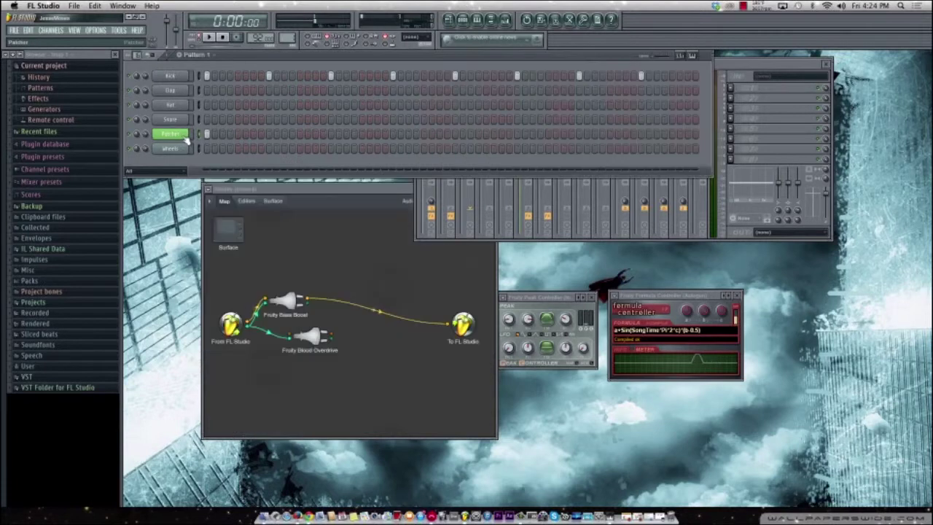
left_click(183, 147)
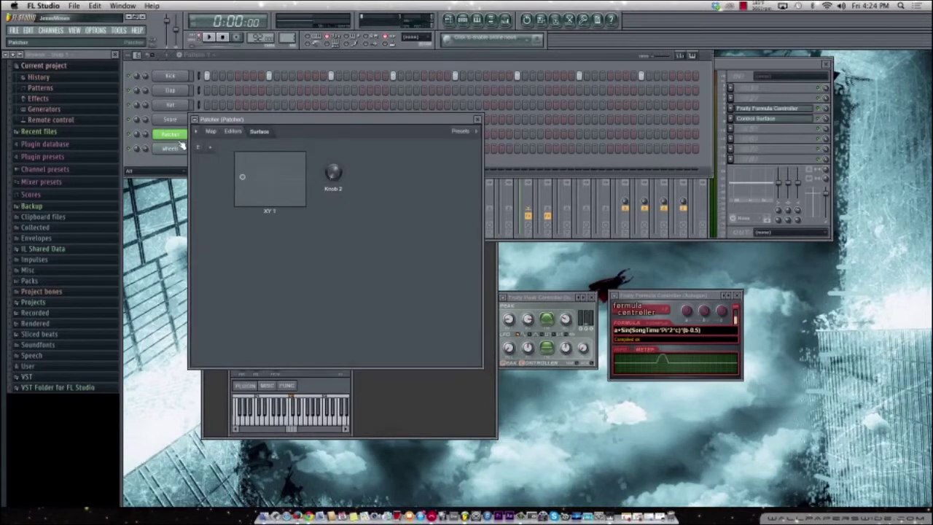
In Bitwig's Samples browser, select BP 132bpm Like Rubber 02-Full under Beatport Sounds Loops > Dirty Breaks
left_click(433, 507)
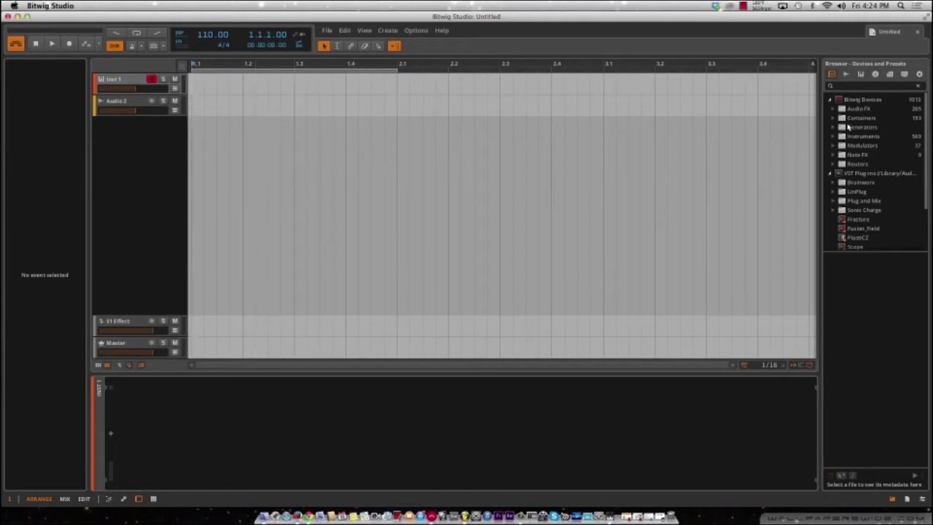
left_click(831, 101)
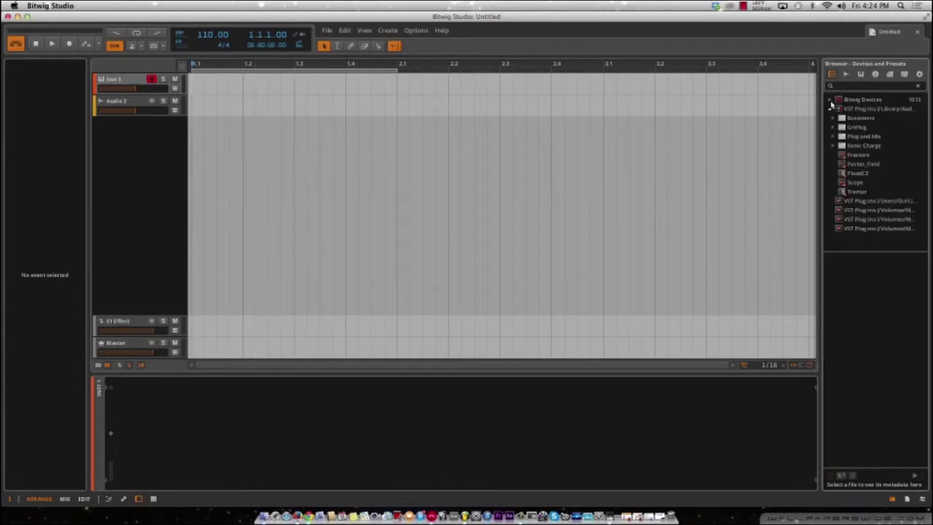
left_click(831, 109)
left_click(831, 100)
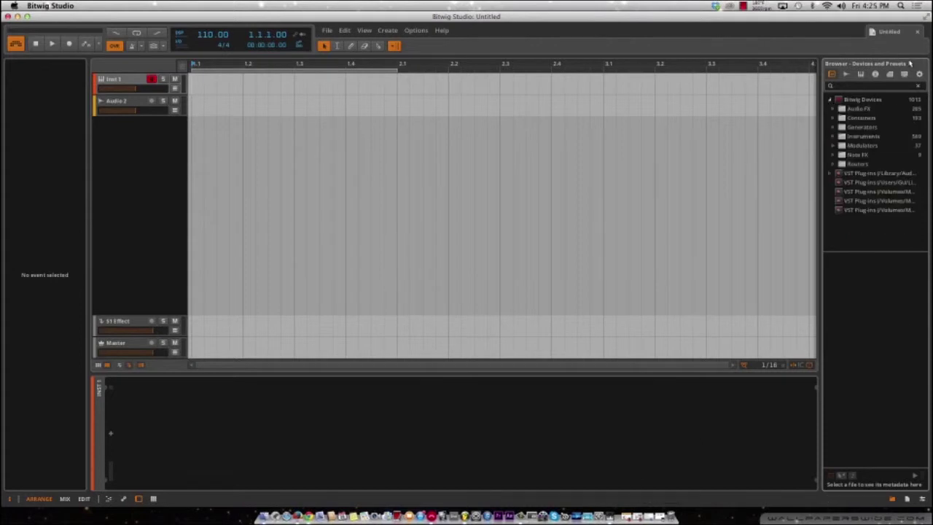
left_click(847, 74)
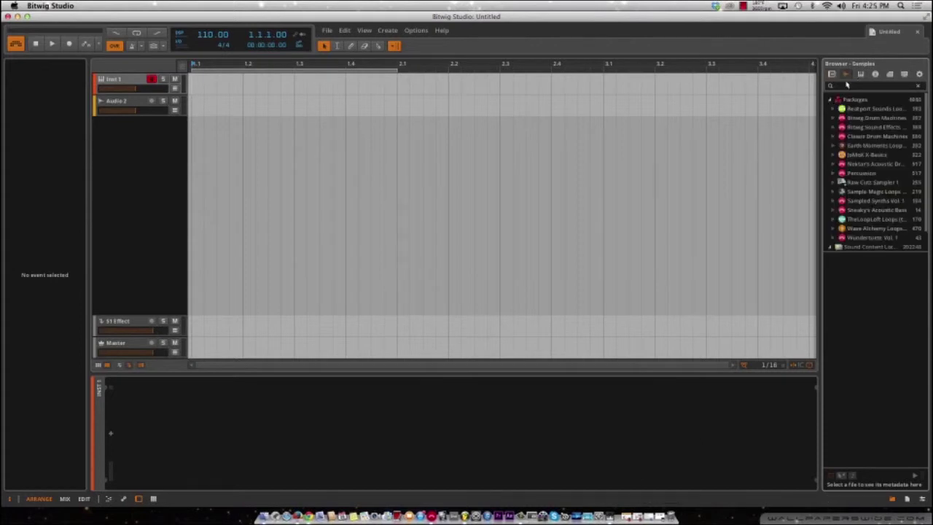
left_click(835, 111)
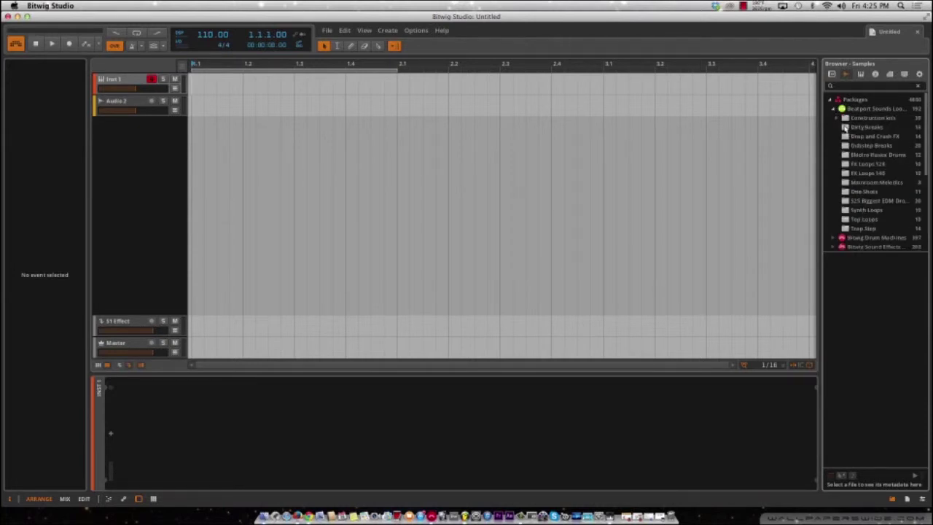
left_click(854, 128)
left_click(858, 277)
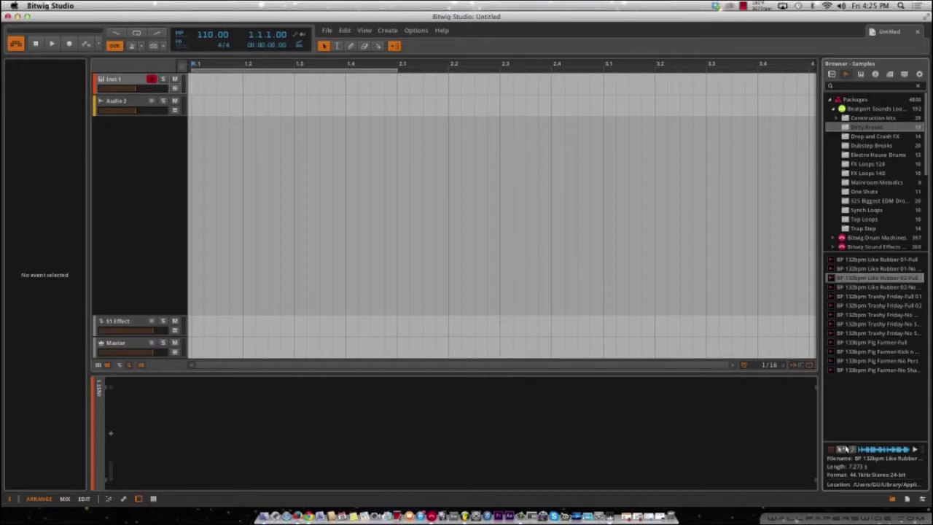
Preview the Like Rubber 02-Full loop, then stop playback
key("space")
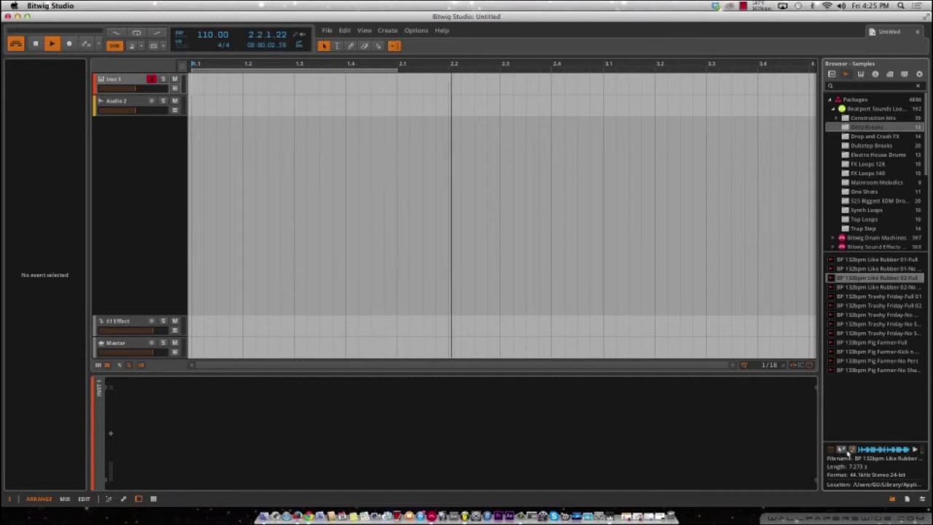
left_click(845, 451)
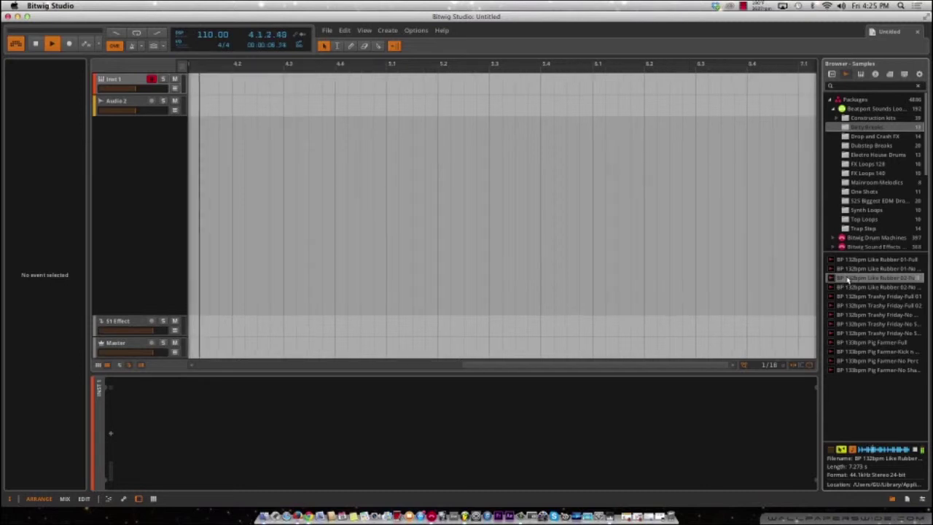
key("space")
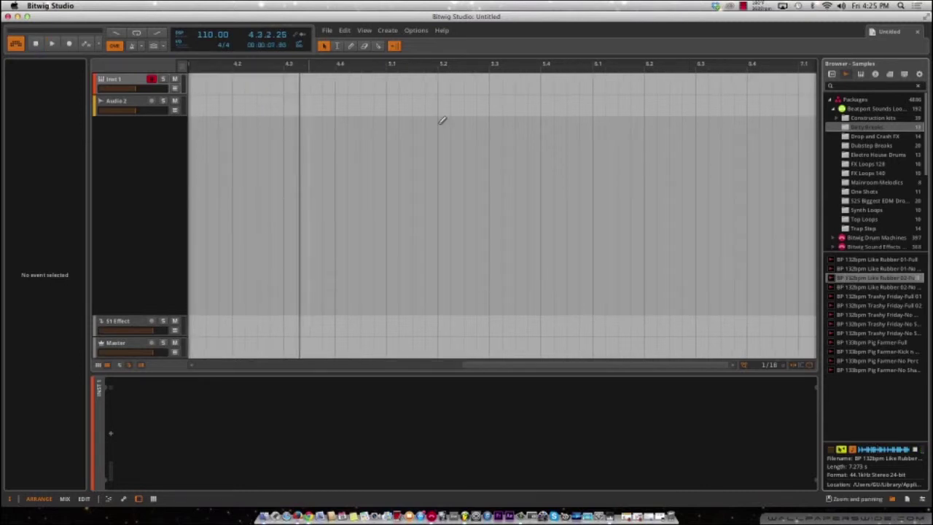
Set the project tempo to 90 BPM
double_click(207, 35)
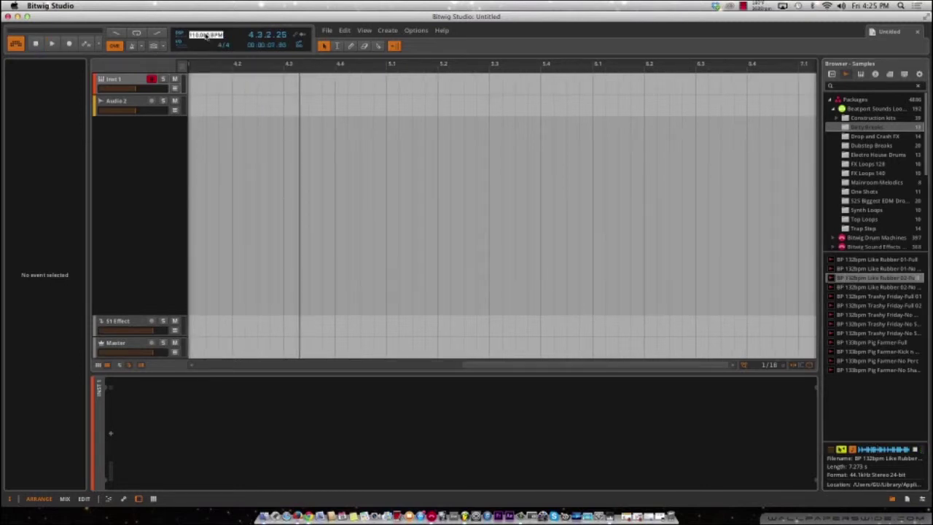
type("90")
key("Return")
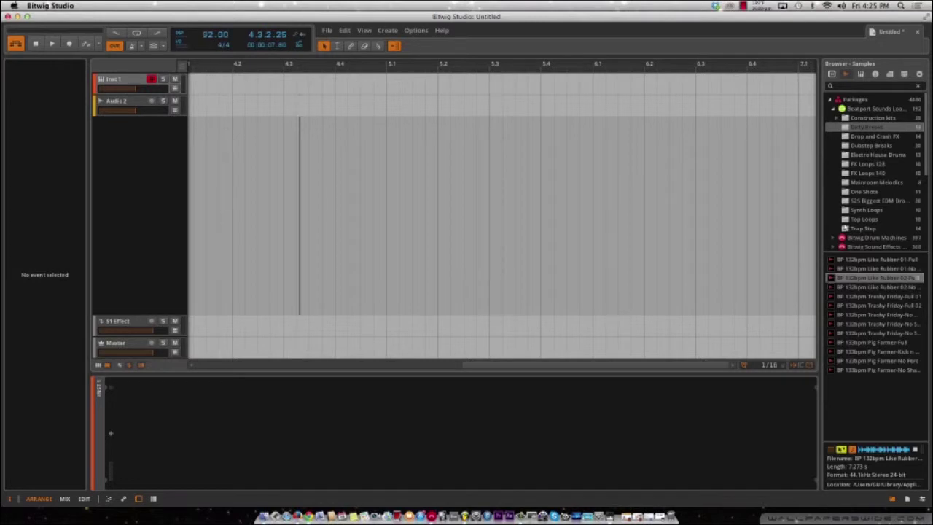
Place the Like Rubber 02-Full loop on a new audio track and loop-play bars 1–5
left_click_drag(855, 282, 192, 88)
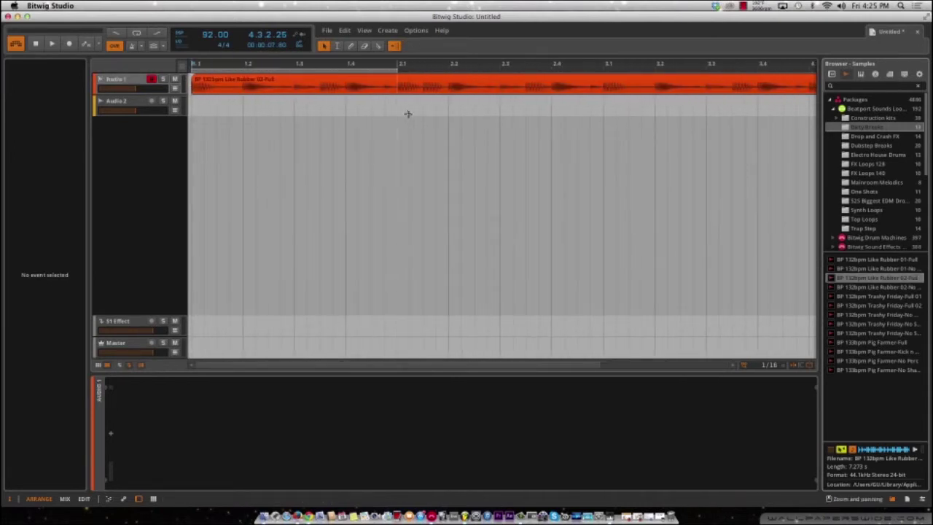
key("minus")
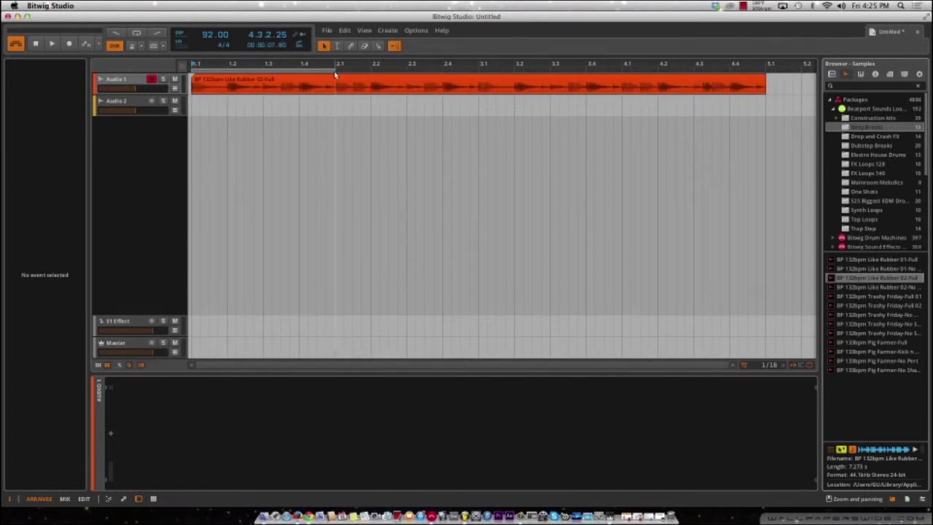
left_click_drag(194, 67, 765, 67)
key("space")
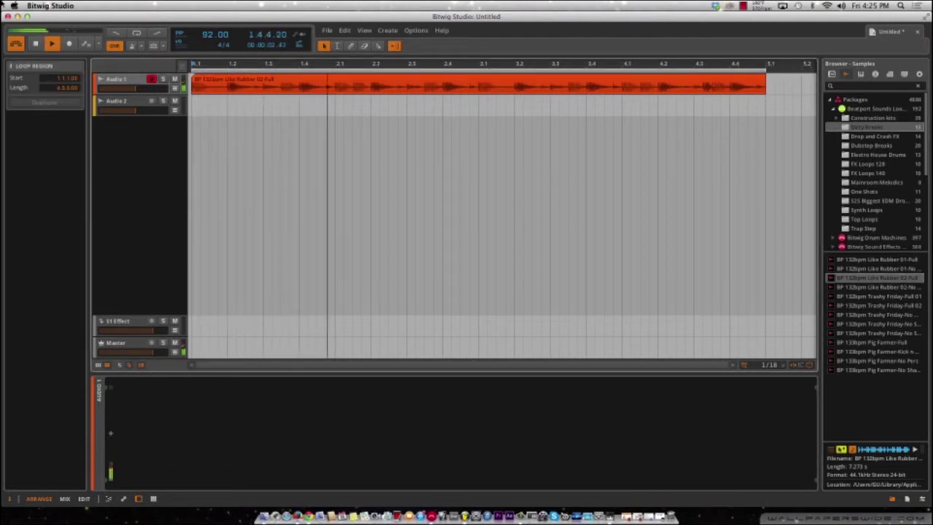
key("space")
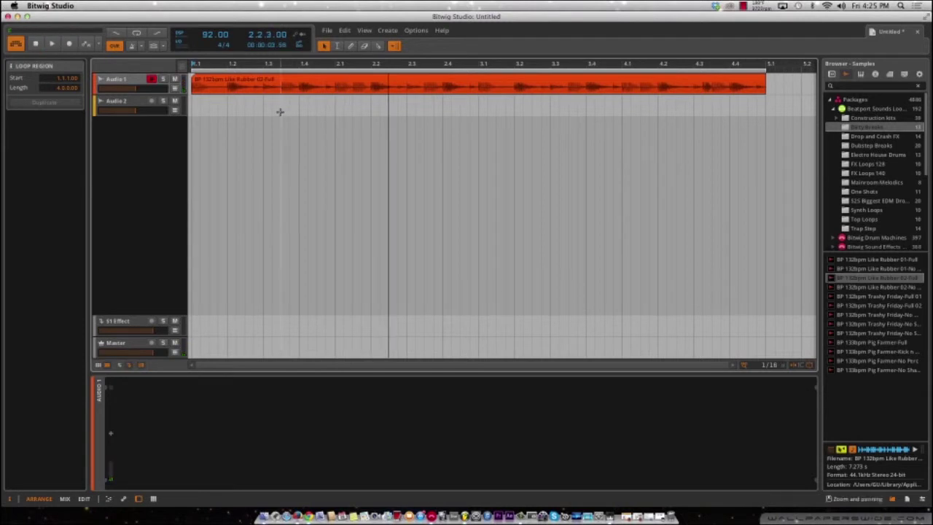
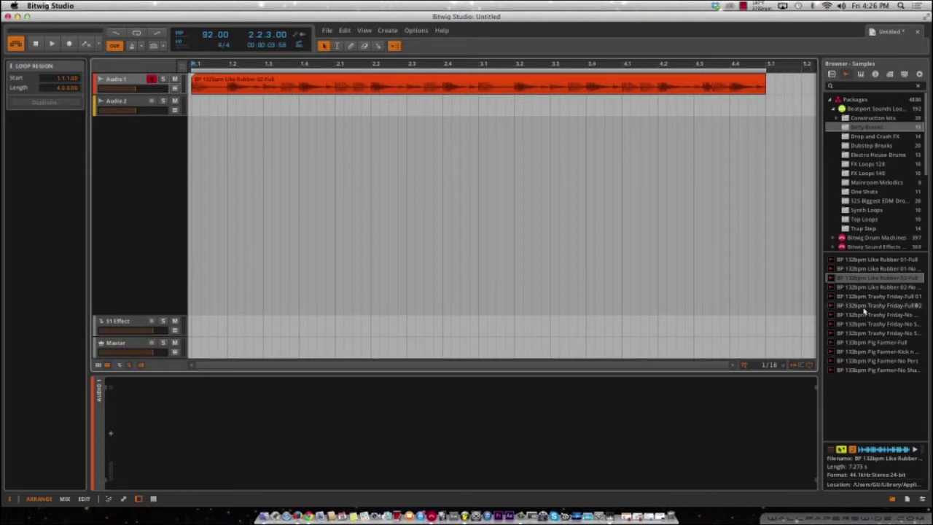
Play the drum loop, delete the empty Audio 2 track and create instrument track Inst 2
key("space")
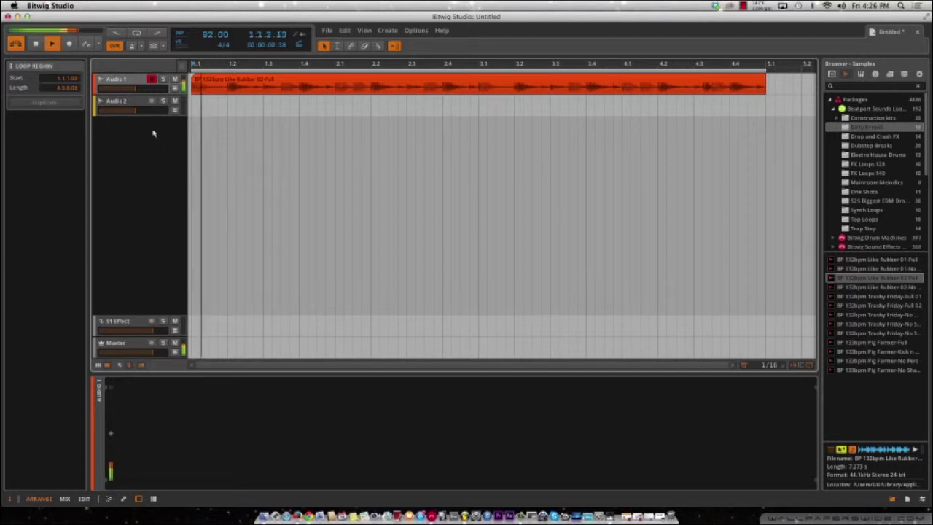
left_click(132, 107)
key("Delete")
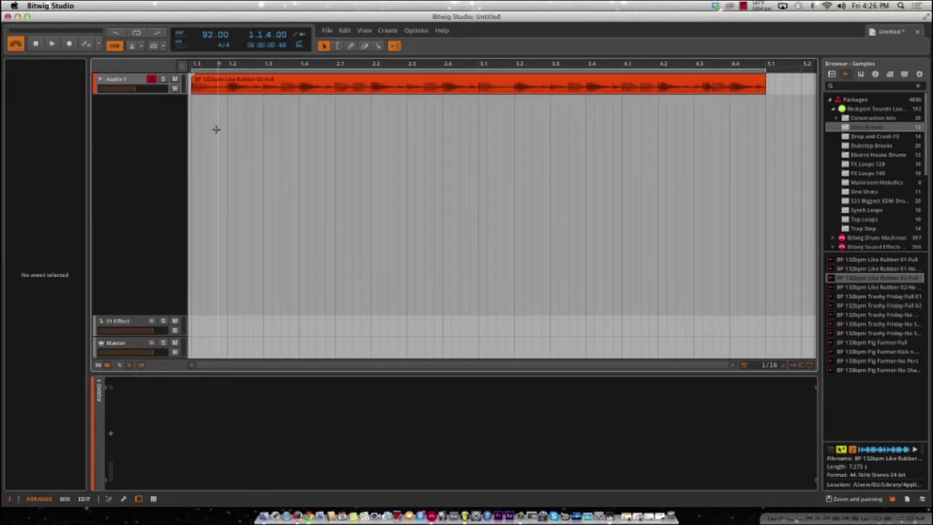
right_click(137, 127)
left_click(173, 132)
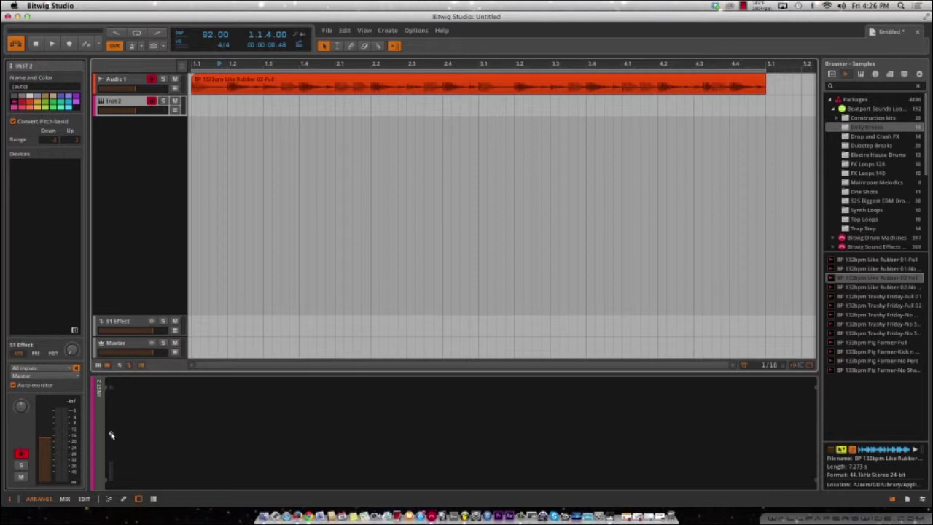
Show Inst 2's full device chooser, then switch the browser to Devices and Presets
left_click(111, 436)
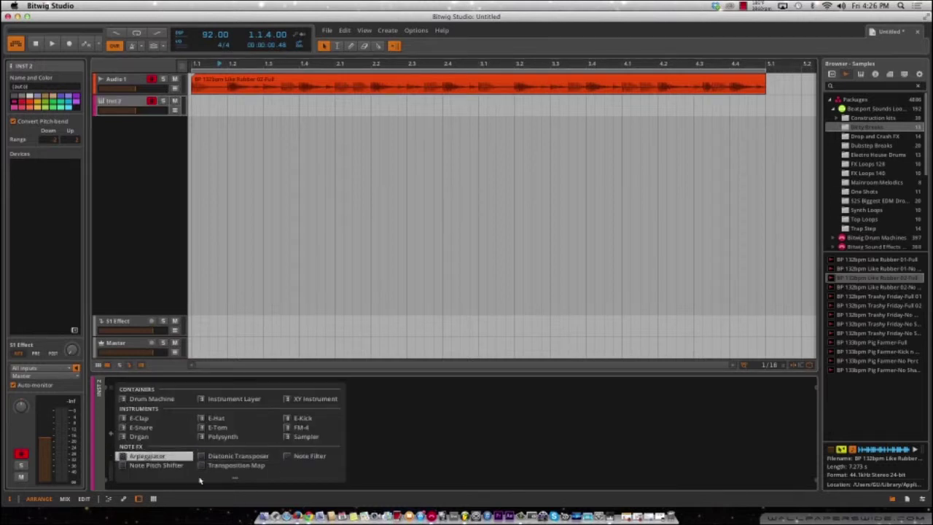
left_click(235, 478)
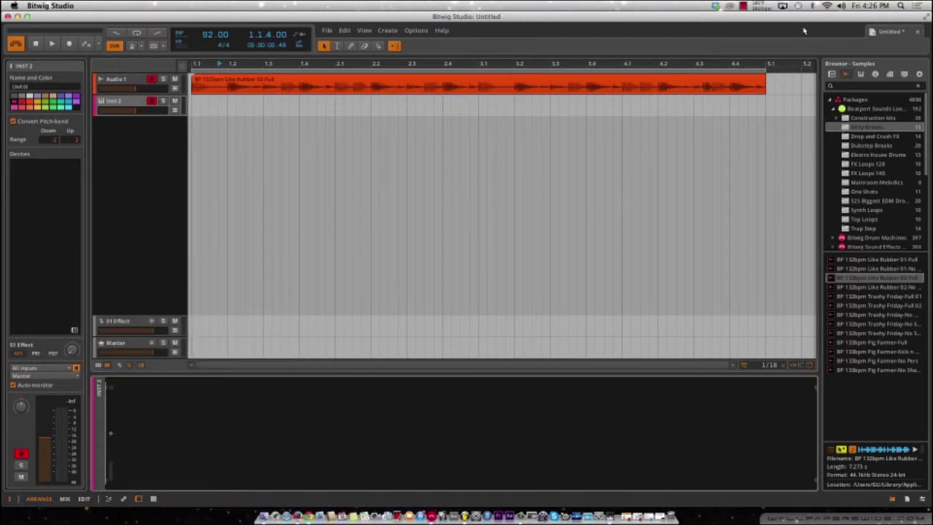
left_click(832, 74)
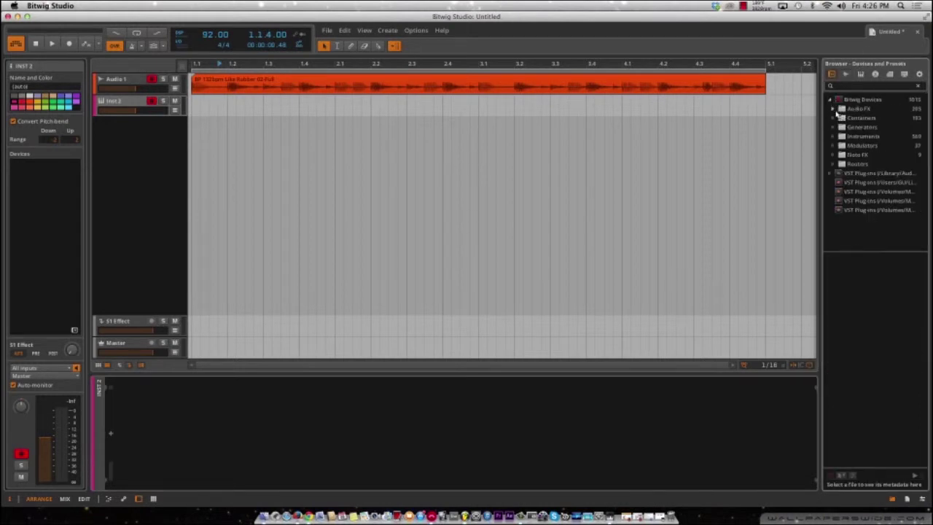
Expand Containers and view FX Chain, Instrument Layer, Mid-Side Split, Multiband FX-2 and Replacer presets
left_click(835, 120)
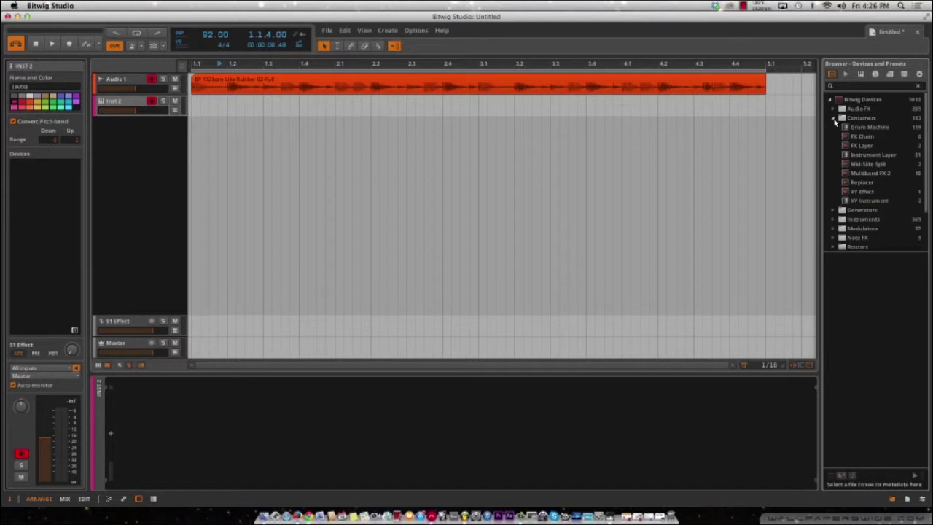
left_click(835, 120)
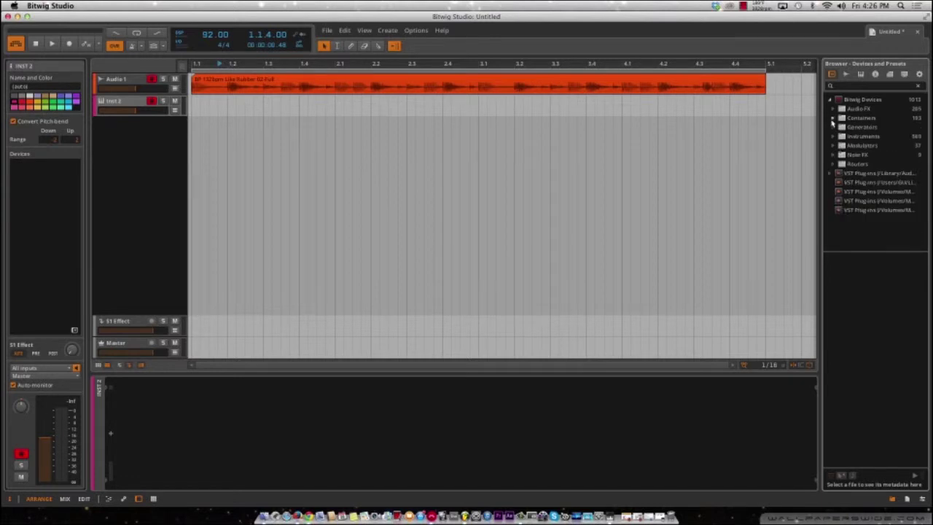
left_click(835, 118)
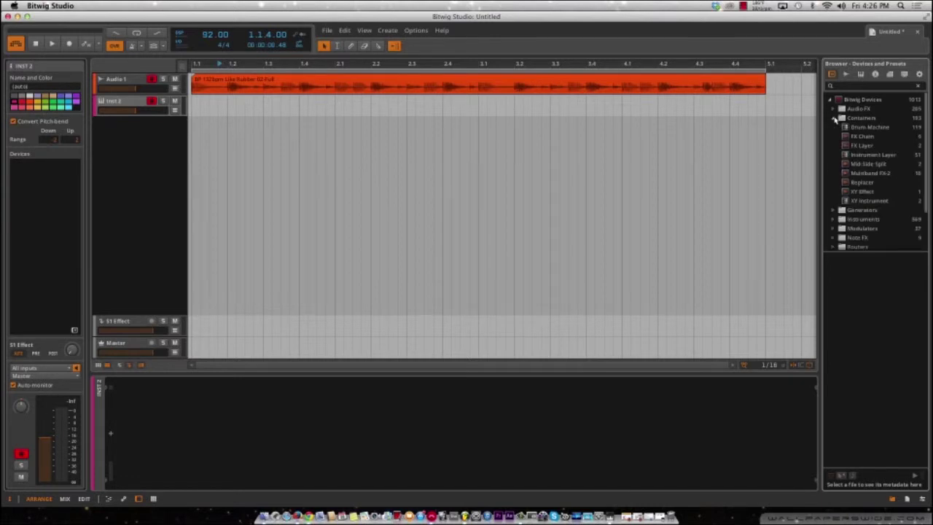
left_click(863, 138)
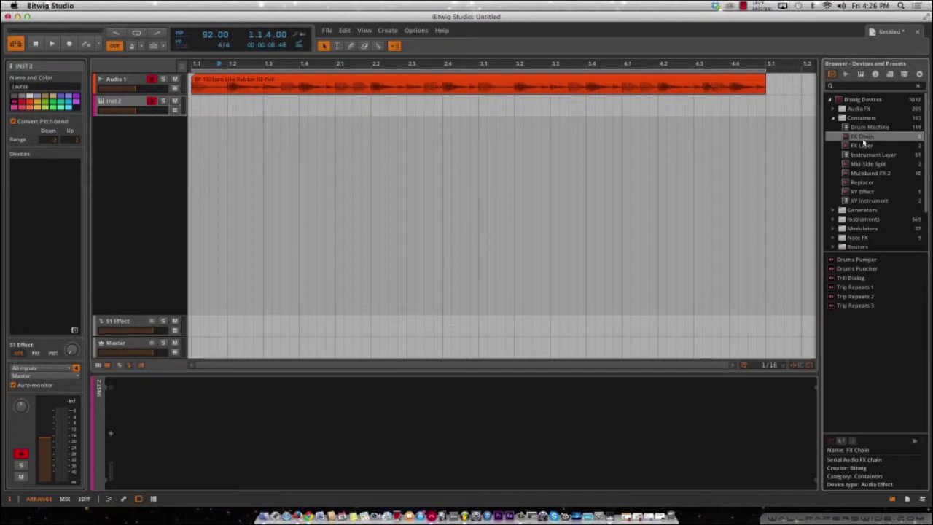
left_click(863, 156)
left_click(865, 164)
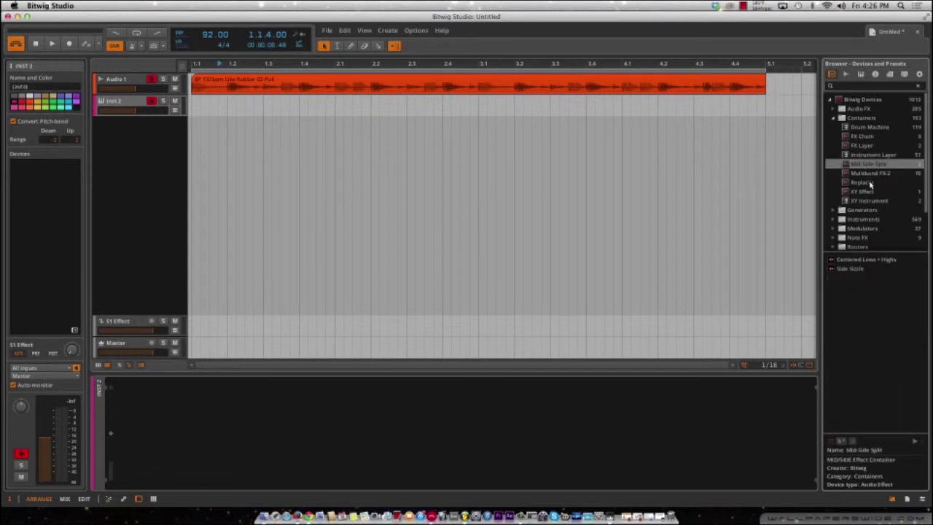
left_click(867, 174)
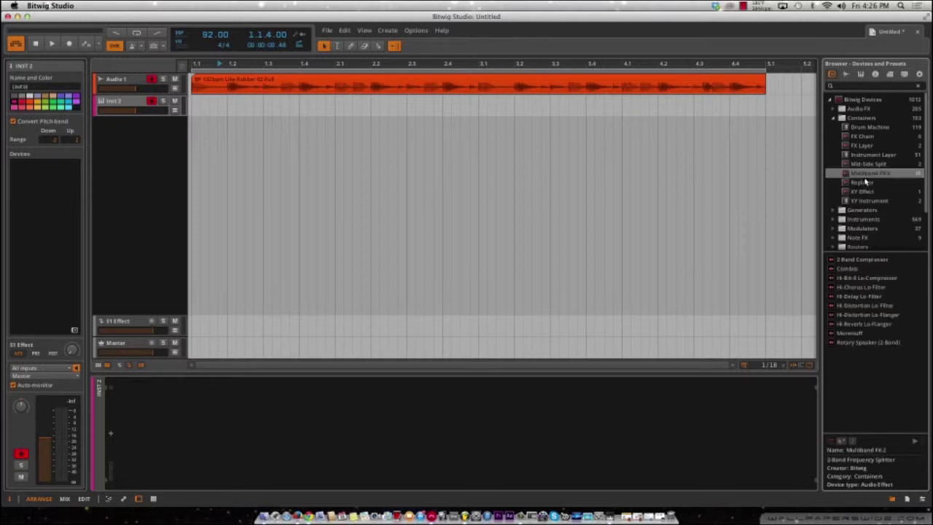
left_click(866, 181)
left_click(866, 173)
left_click(111, 436)
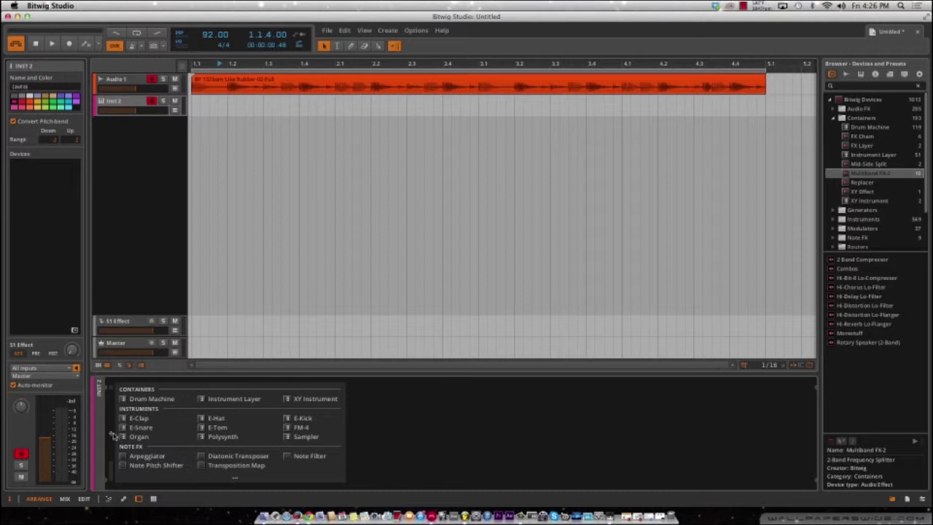
left_click(235, 477)
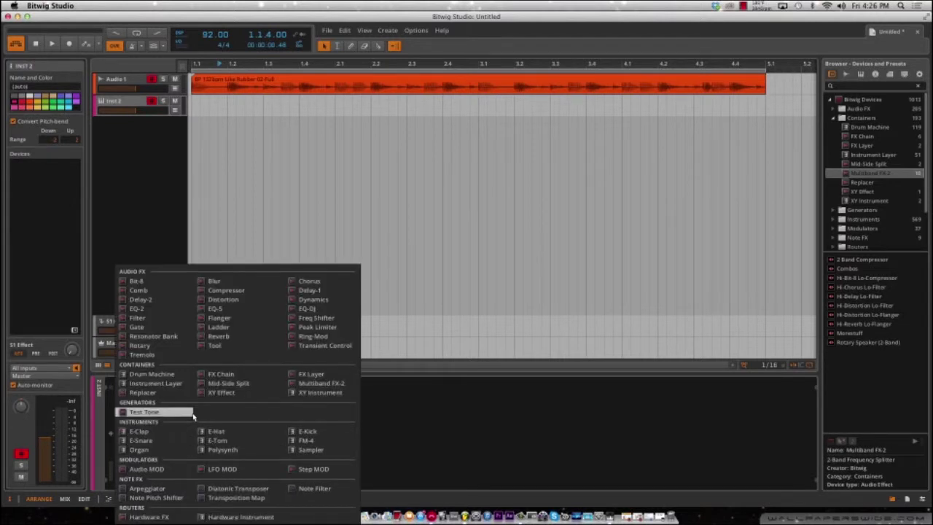
left_click(216, 451)
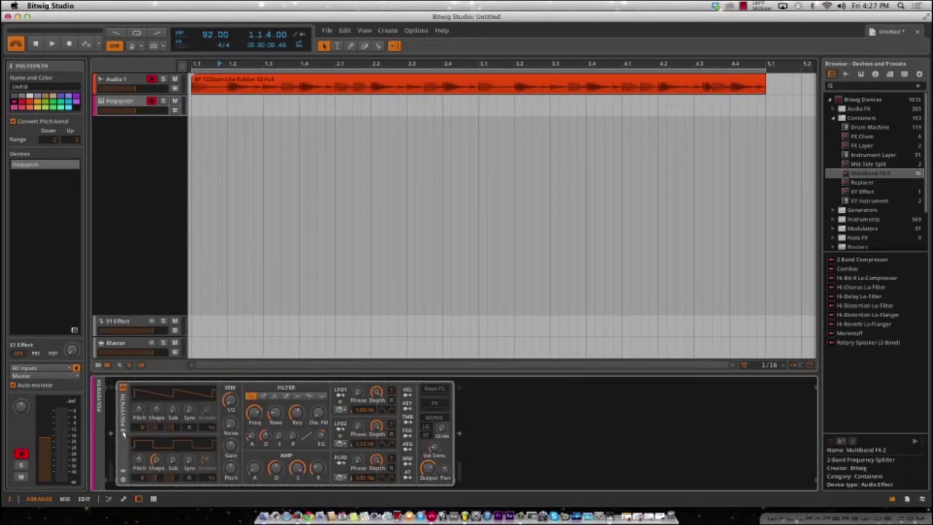
key("Delete")
left_click(109, 435)
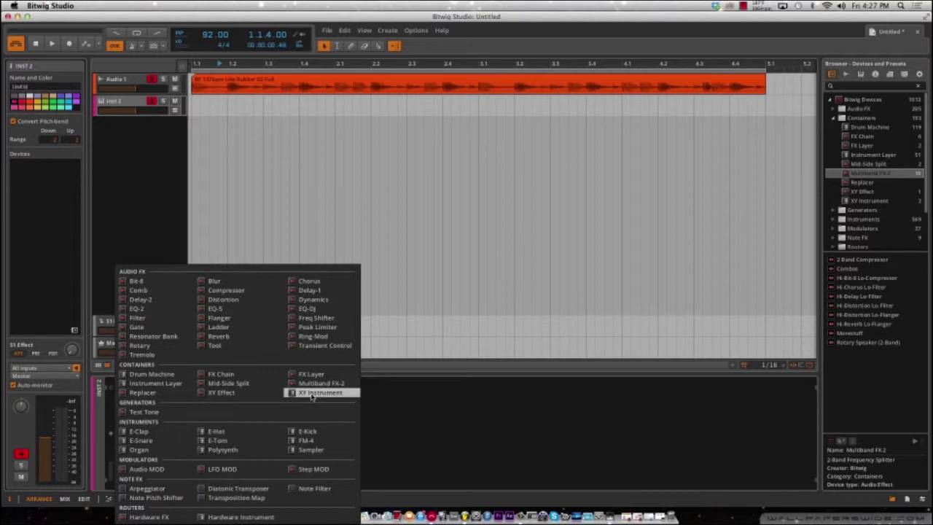
Add an Instrument Layer to Inst 2 with a Polysynth inside it
left_click(175, 383)
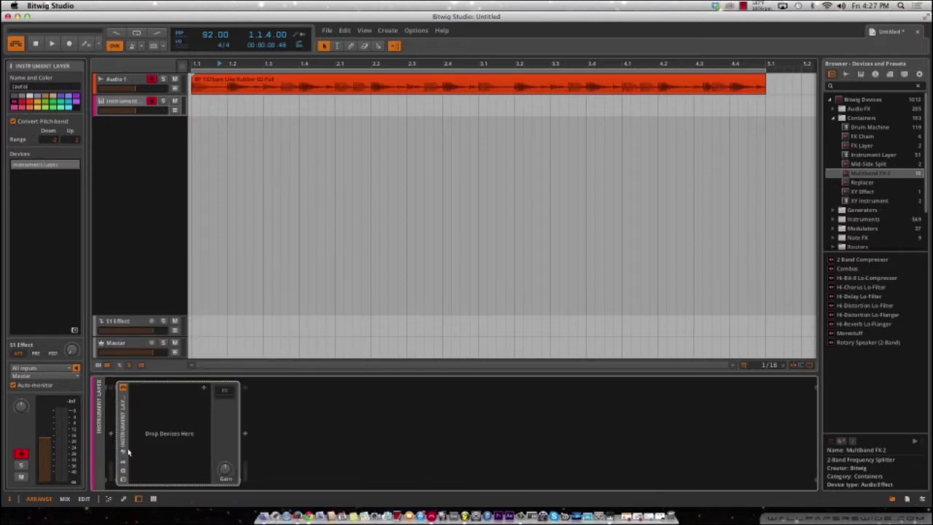
left_click(204, 390)
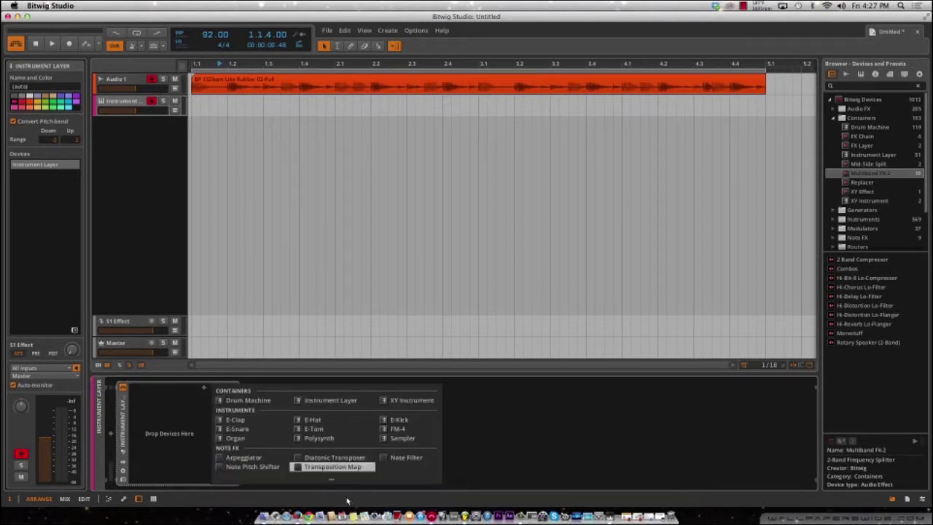
left_click(332, 481)
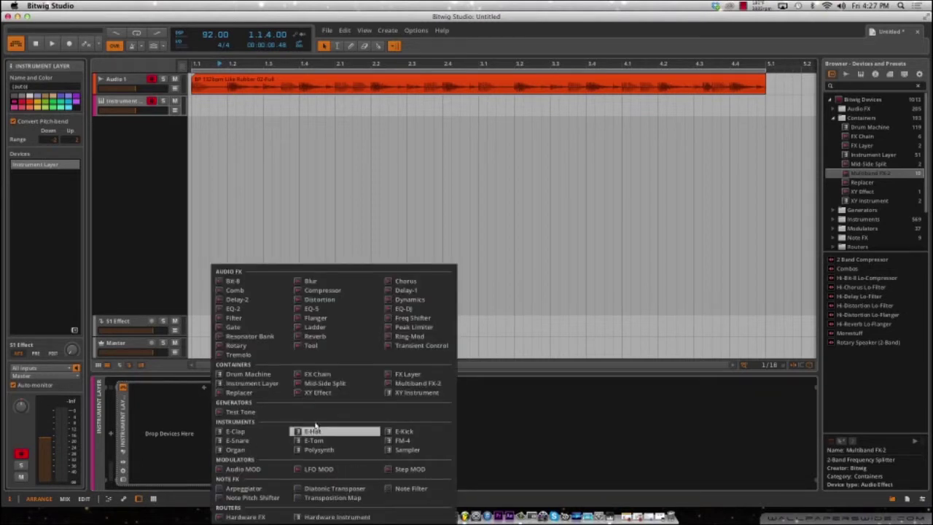
left_click(310, 451)
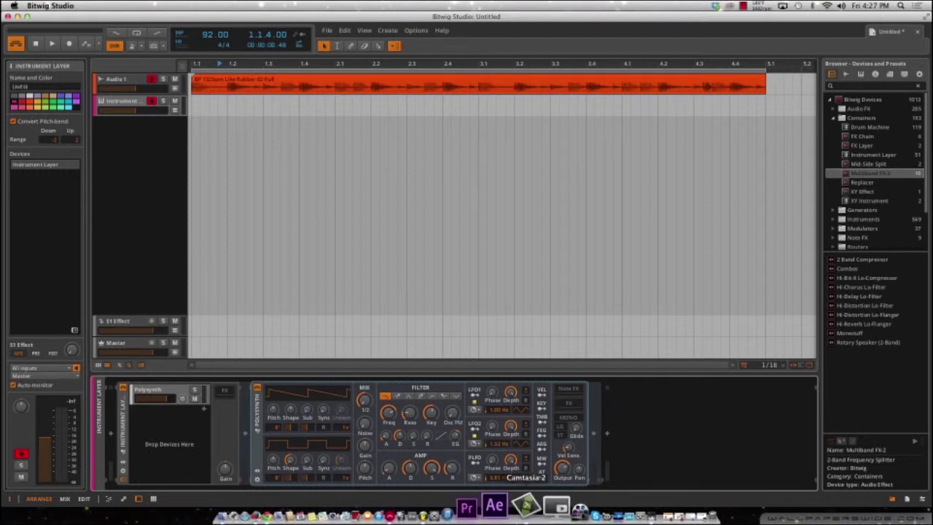
Map the Instrument Layer's first macro to Polysynth Pitch
left_click(124, 468)
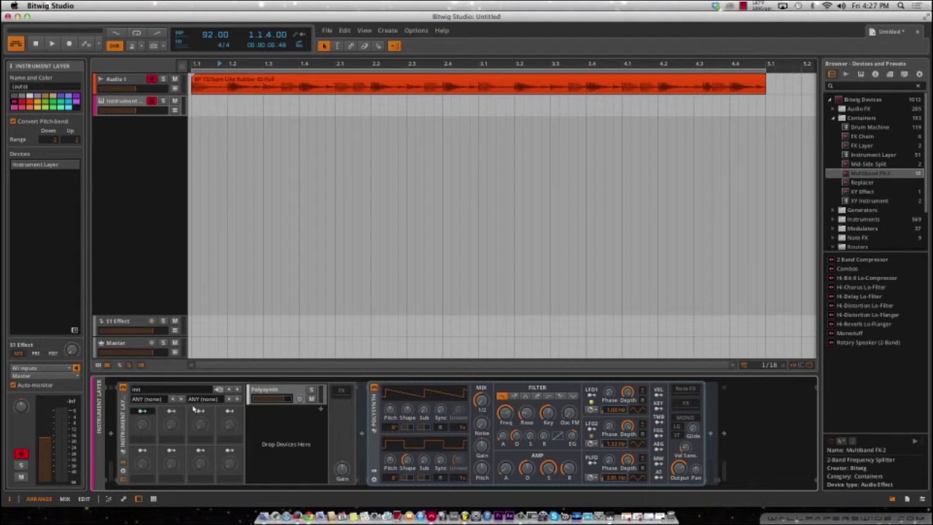
left_click(390, 411)
left_click(342, 391)
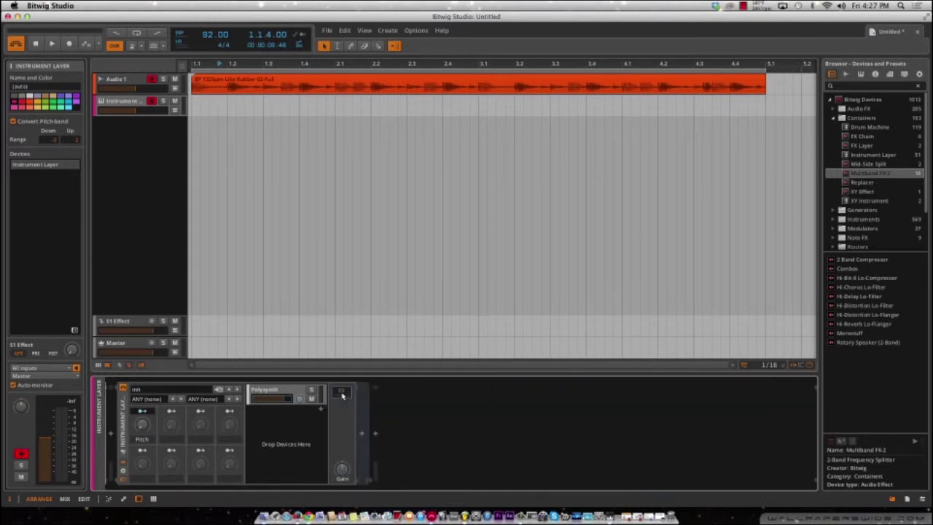
Add Delay-2 after the layer and draw a clip spanning bars 1–5
left_click(364, 434)
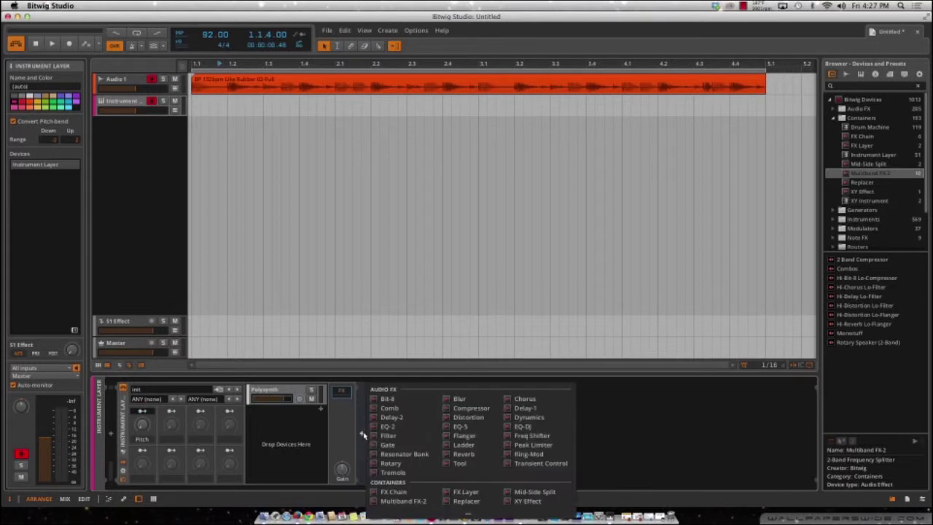
key("Escape")
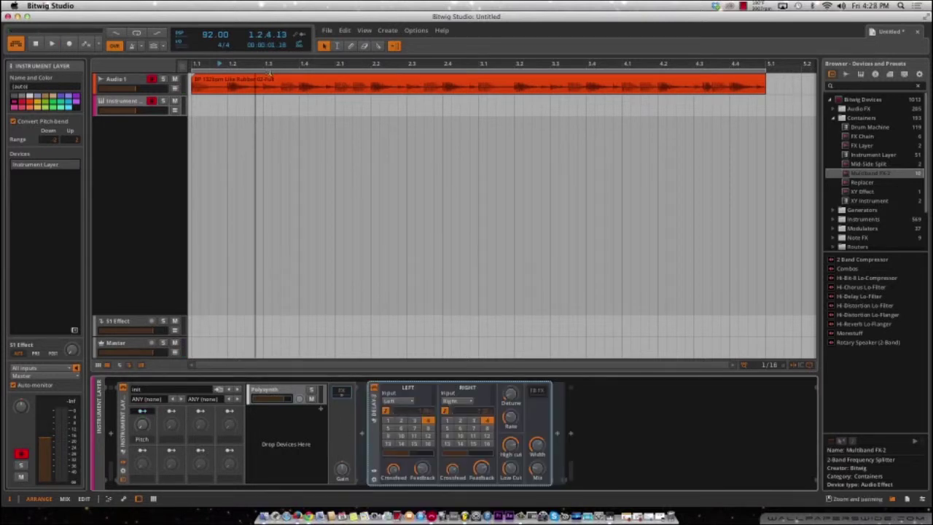
key("3")
left_click_drag(204, 105, 770, 101)
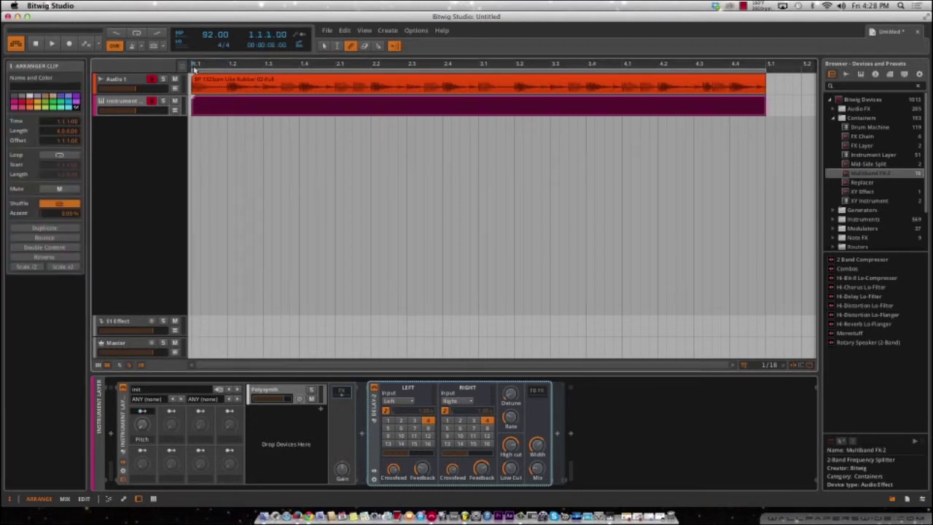
Open the new clip and draw a low note to bar 2 plus a later sustained note
left_click(324, 46)
double_click(217, 113)
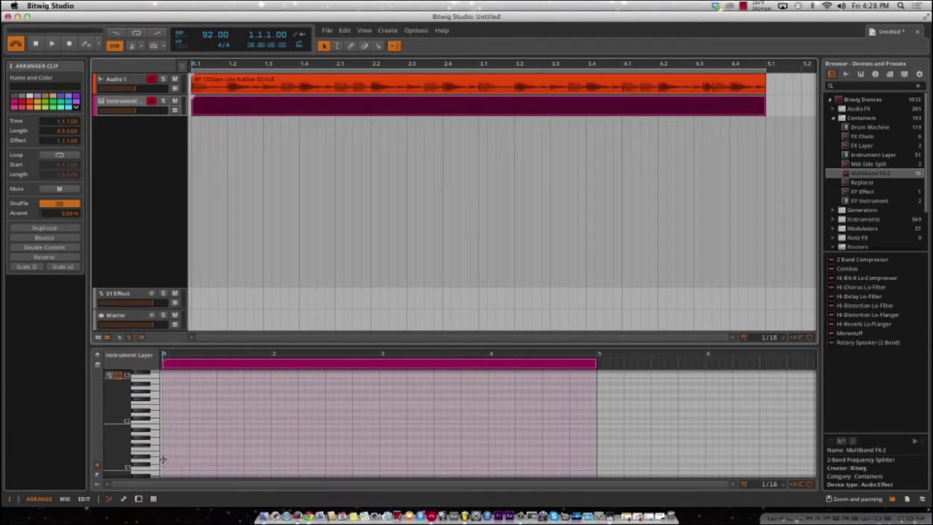
left_click(352, 46)
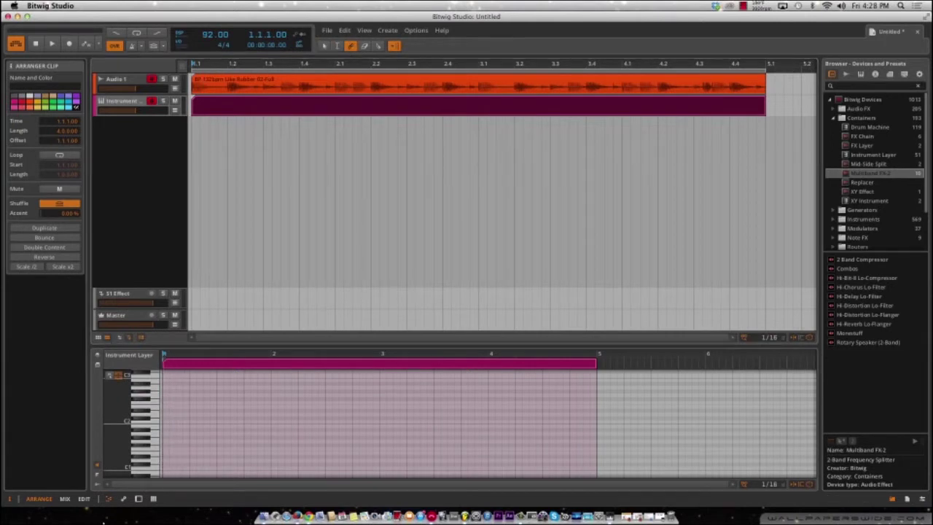
left_click(166, 464)
left_click_drag(189, 464, 489, 453)
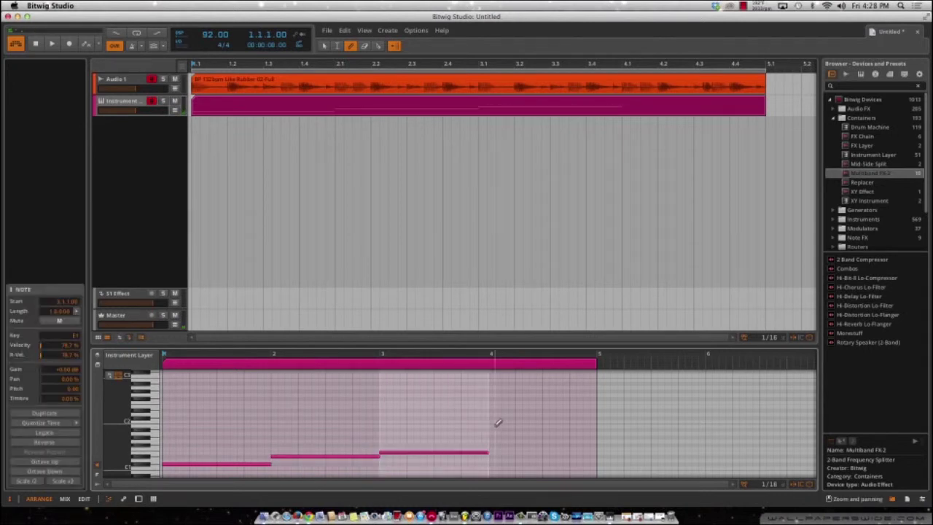
left_click_drag(496, 429, 584, 430)
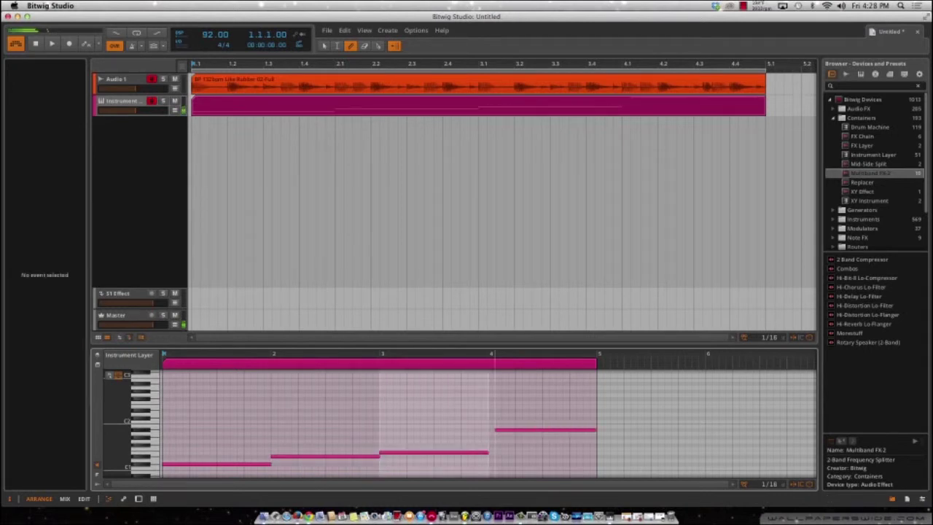
Raise the first notes a semitone, copy a higher note into bar 3, and adjust the bar-4 note
left_click(538, 429)
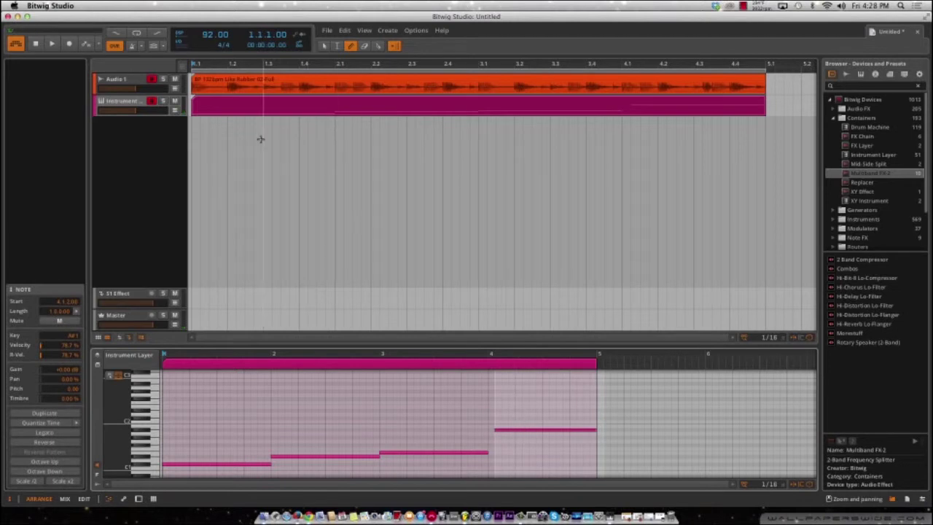
key("1")
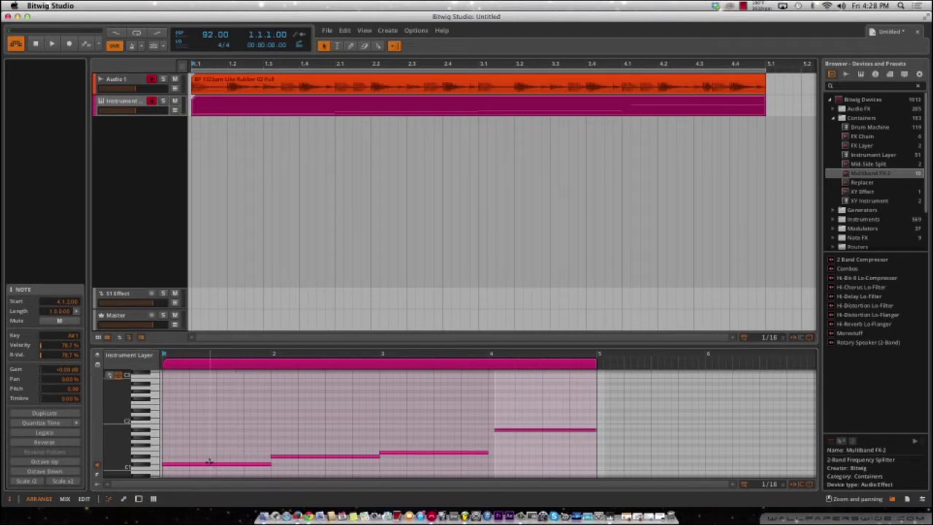
left_click(209, 462)
key("Up")
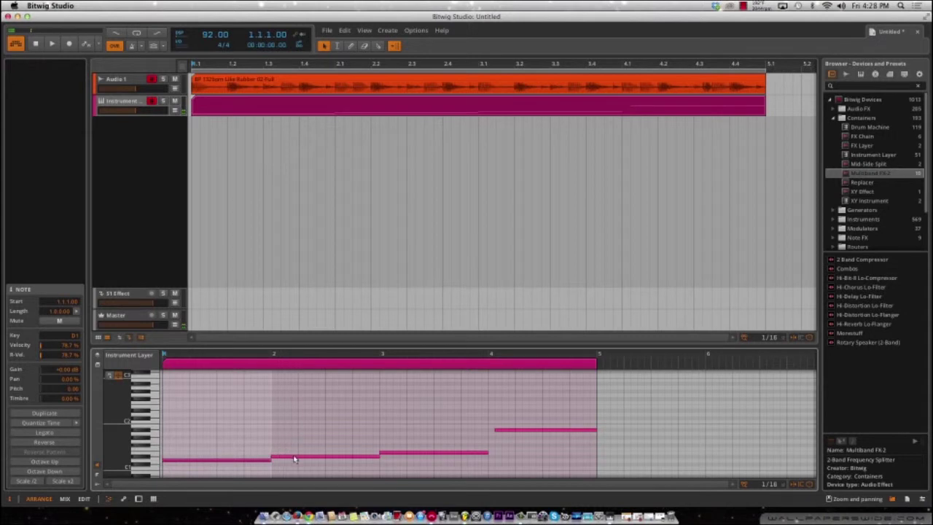
left_click_drag(296, 459, 291, 452)
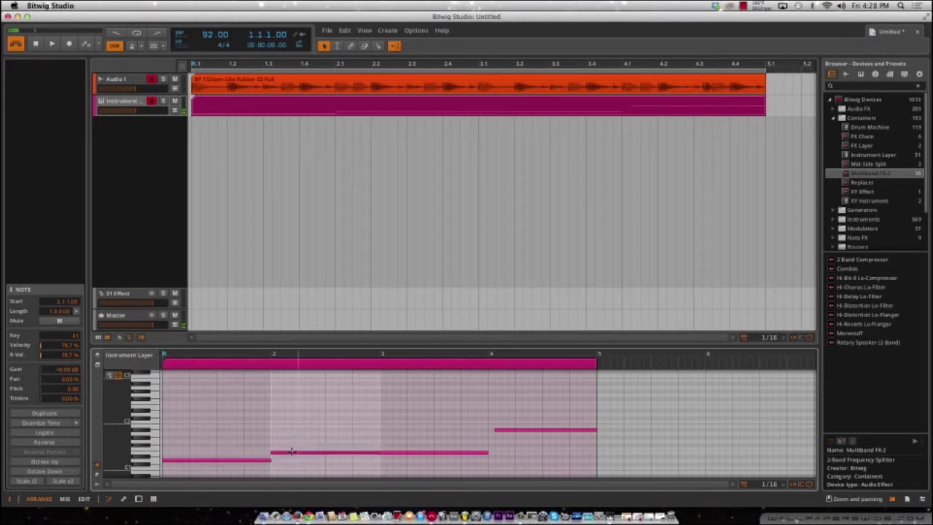
left_click(399, 456)
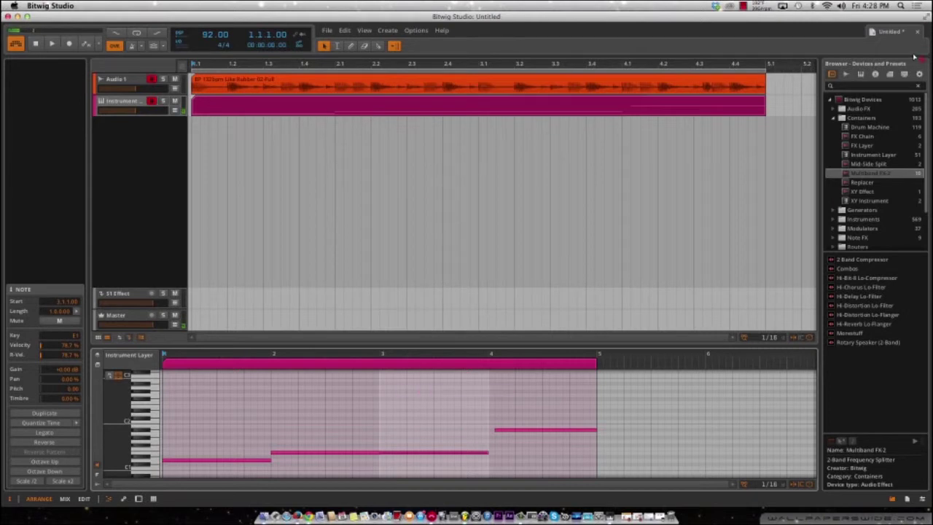
left_click_drag(185, 459, 398, 430)
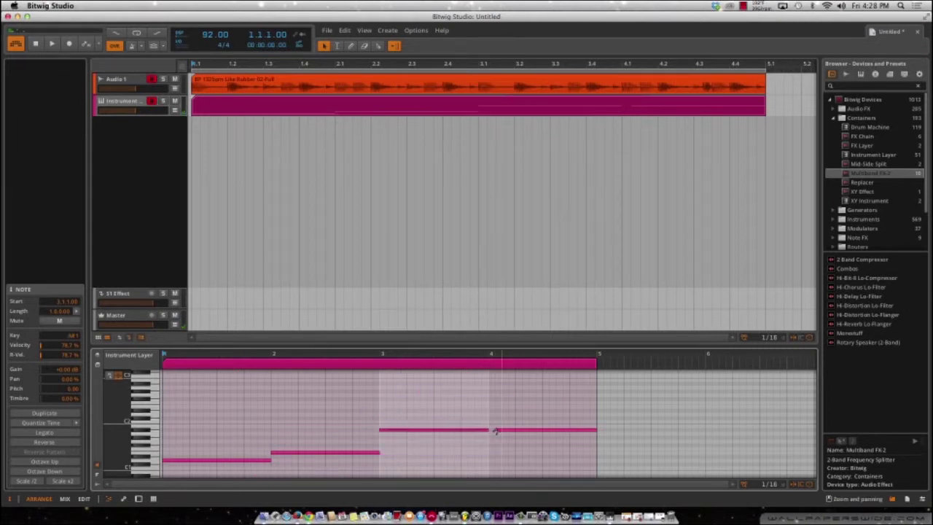
left_click_drag(494, 431, 505, 467)
scroll(500, 450, "down", 2)
Show the instrument track's Instrument Layer, Polysynth and Delay-2 chain while playing the melody
key("space")
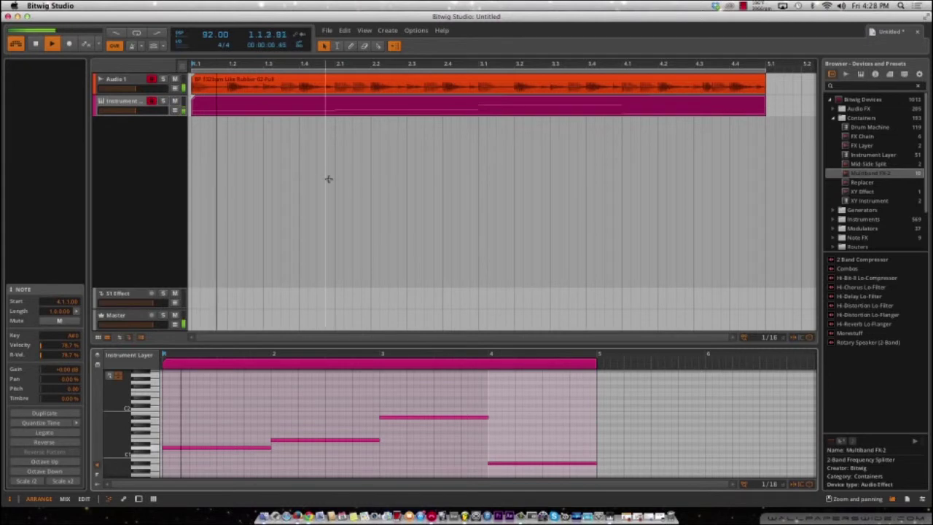
left_click(158, 110)
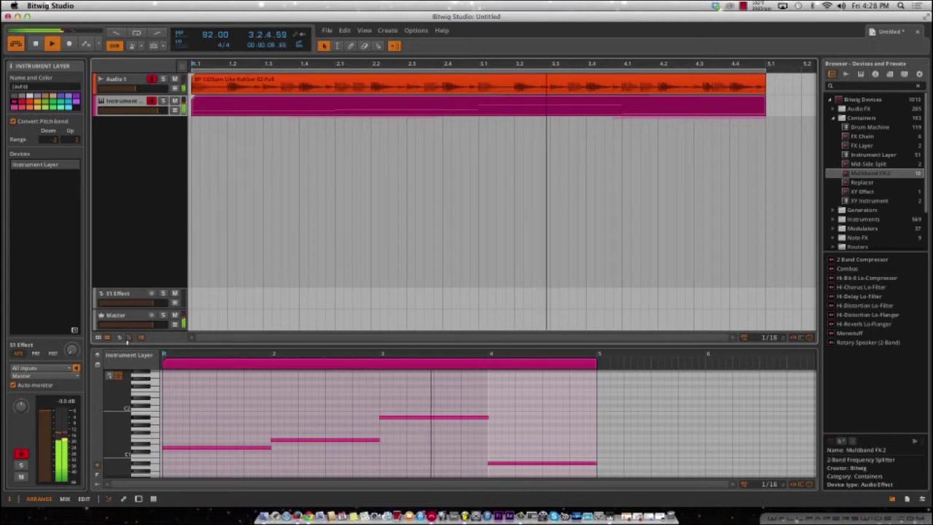
key("d")
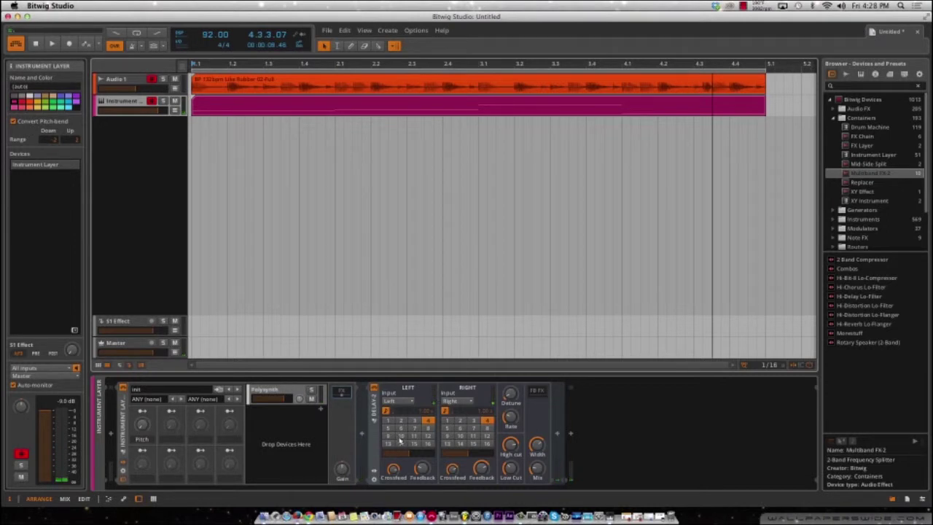
key("space")
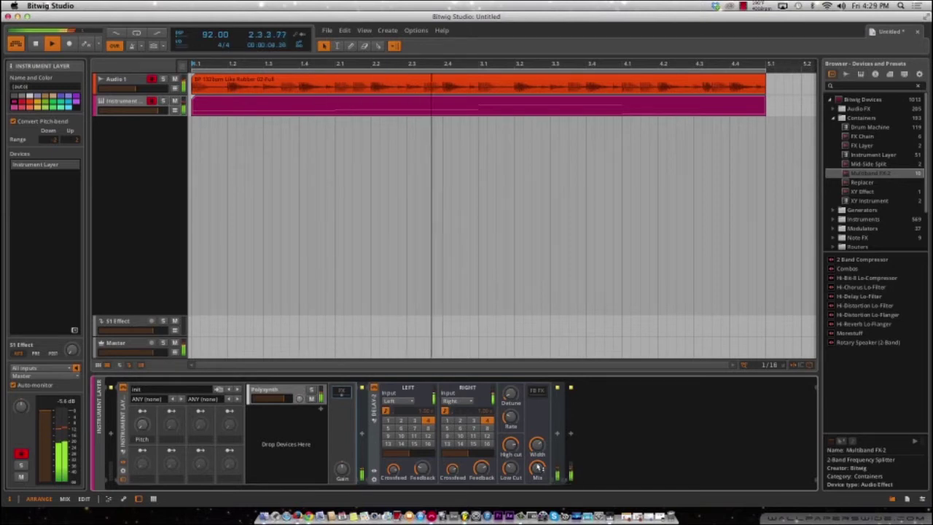
key("space")
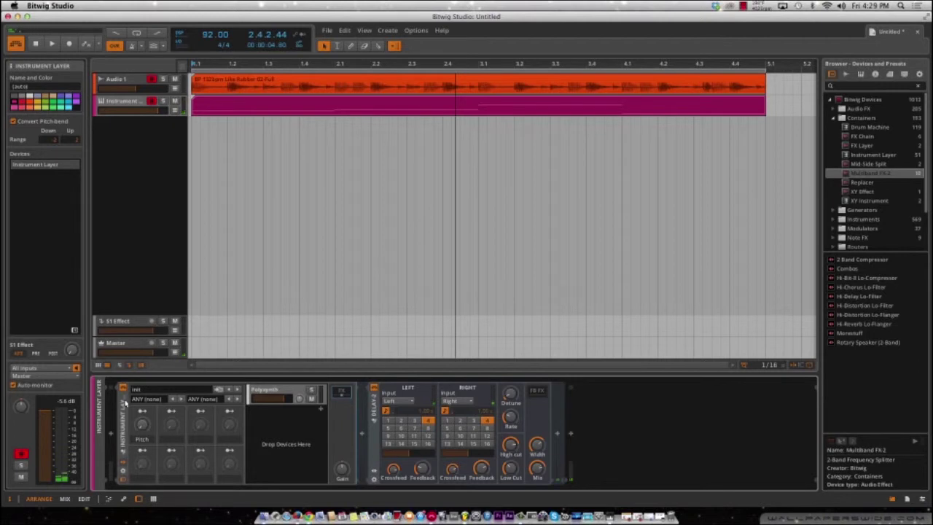
Map the Pitch macro to Delay-2 Mix (+1.00) and right Feedback (+0.86), then show Polysynth
left_click(143, 413)
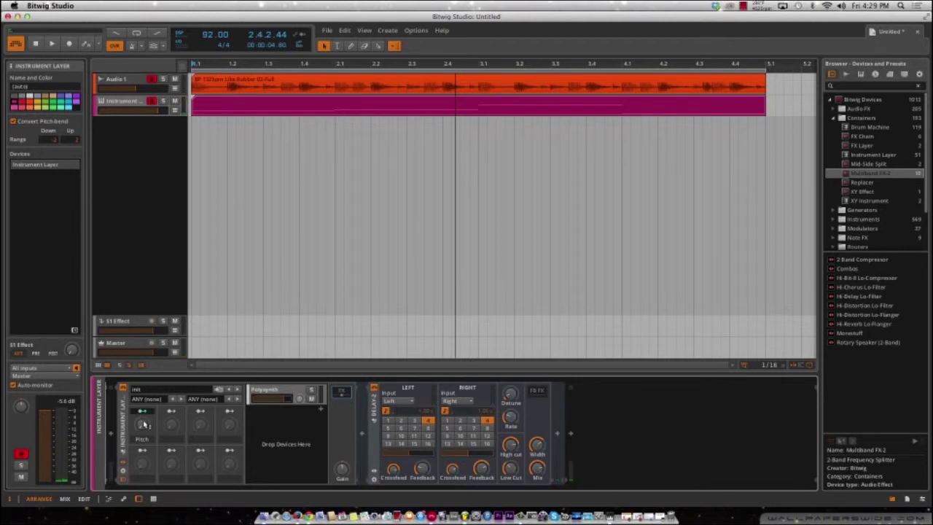
left_click(536, 467)
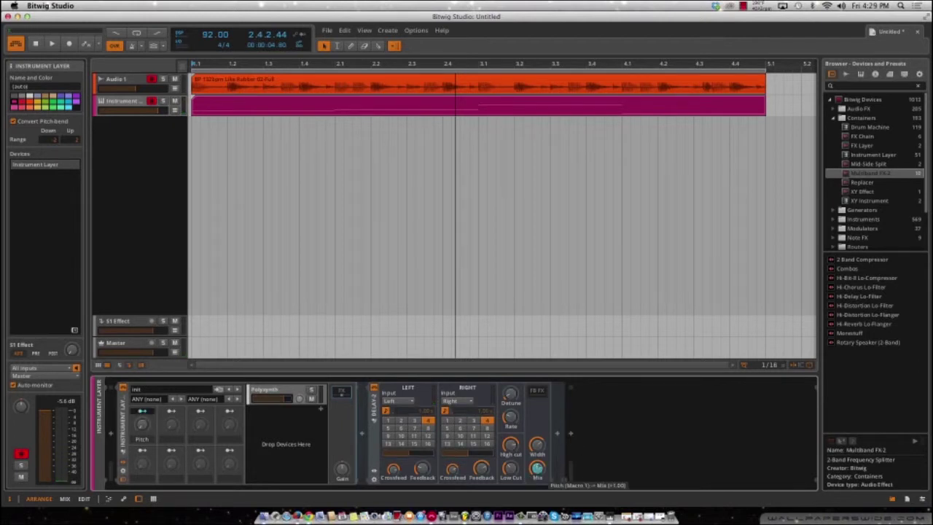
left_click(485, 469)
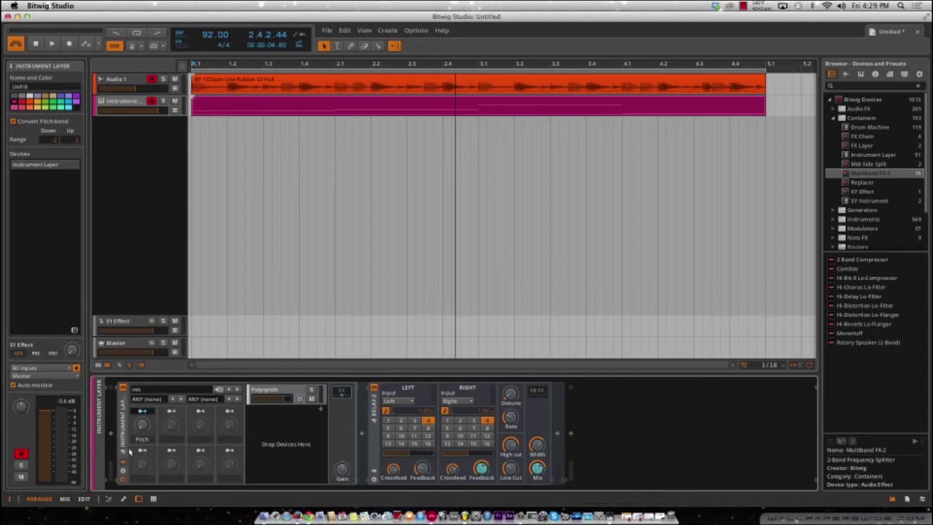
left_click(274, 391)
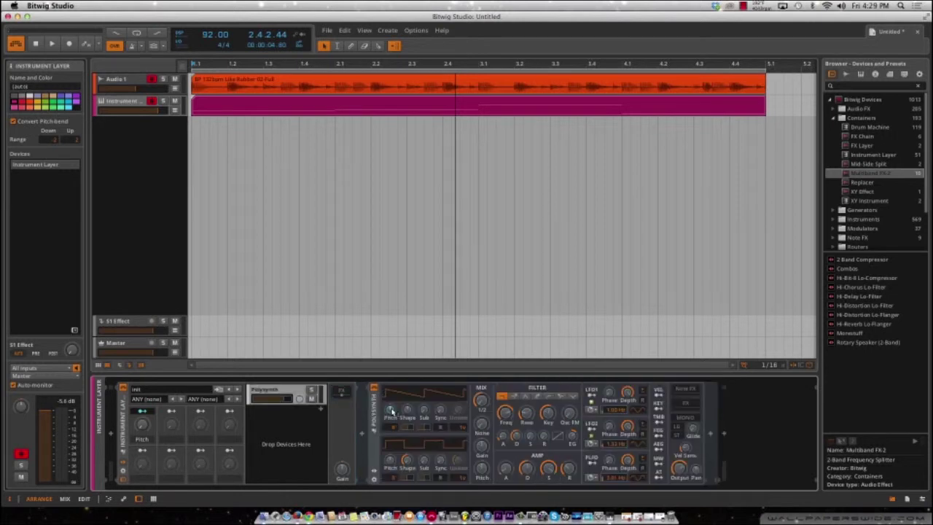
Map Pitch to OSC1 Sync, Osc FM and Reso; map Freq to filter Freq and OSC2 Sync (+5.40)
left_click(439, 412)
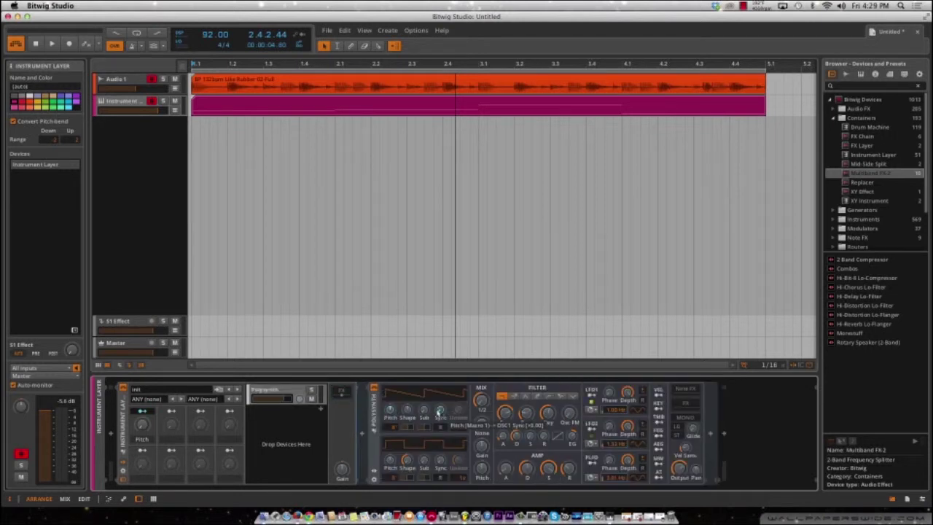
left_click(570, 412)
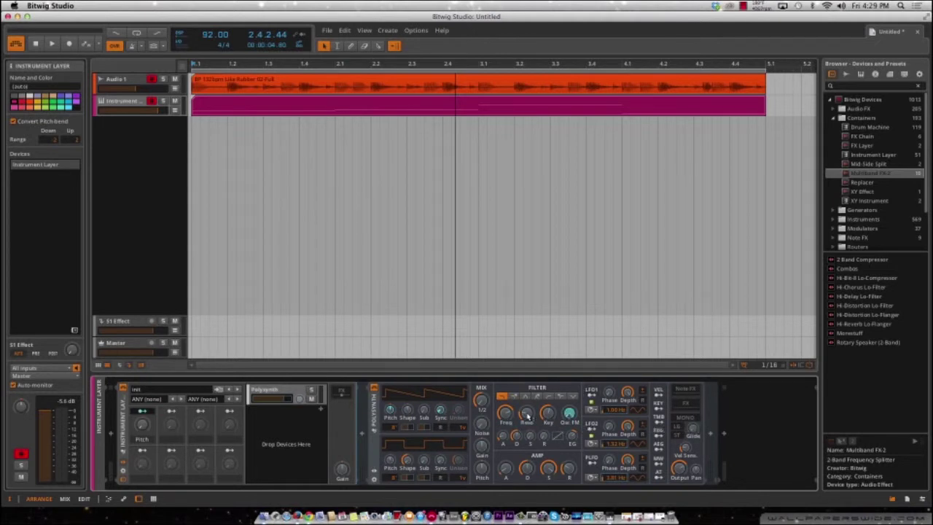
left_click(527, 414)
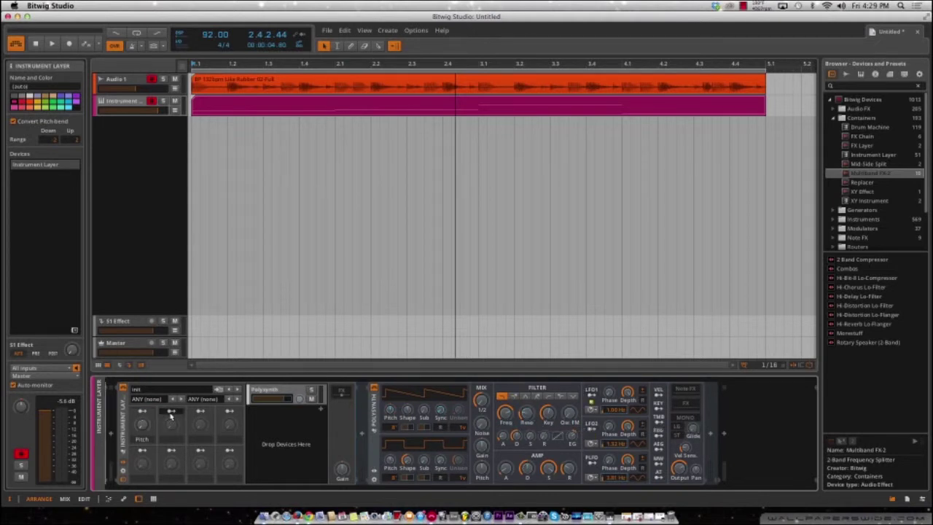
left_click(505, 413)
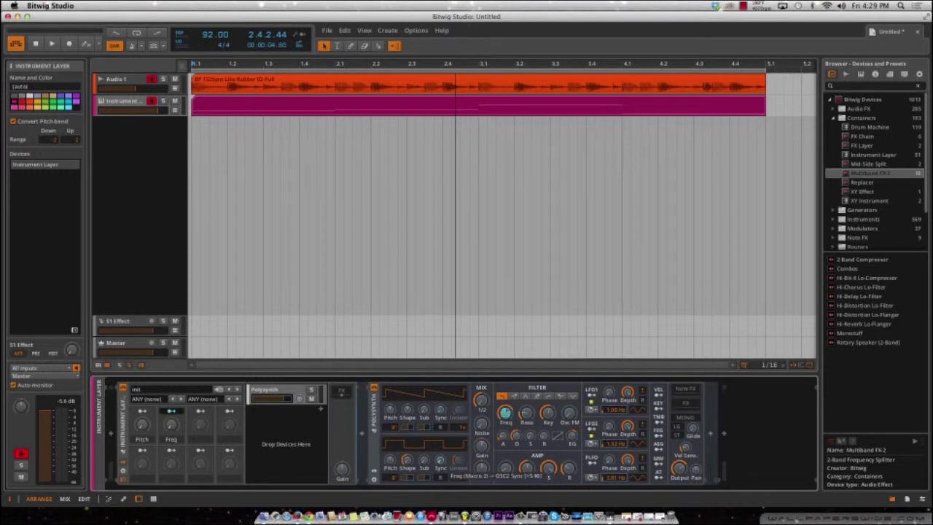
left_click(440, 460)
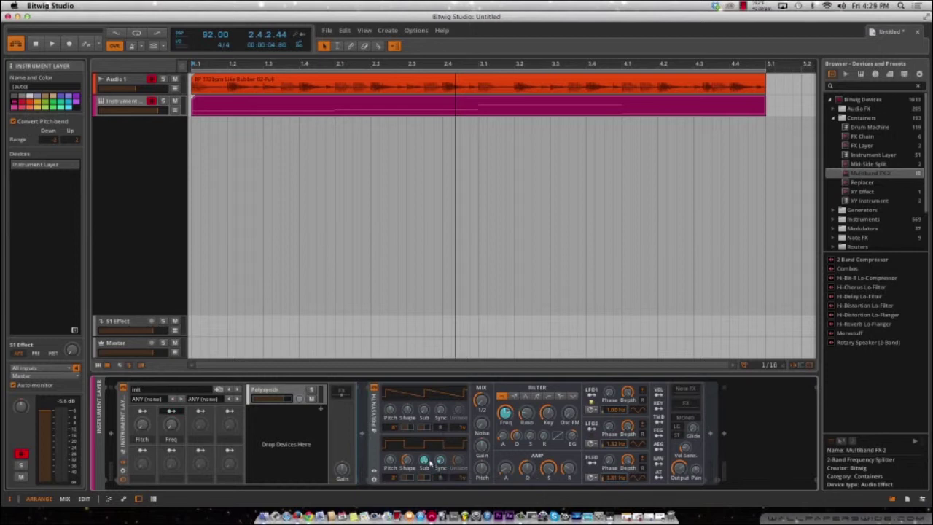
left_click(341, 390)
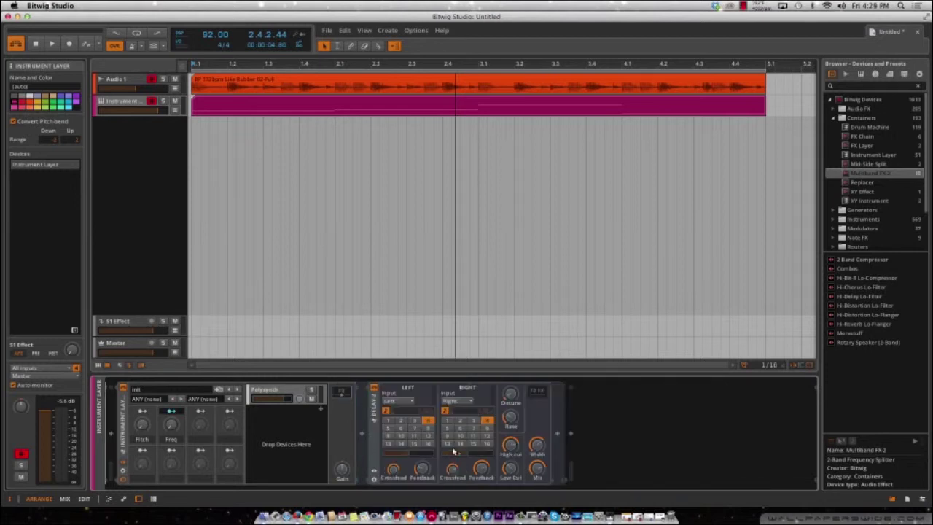
Map the Freq macro to Delay-2 Width and play the project to hear the mappings
left_click(533, 447)
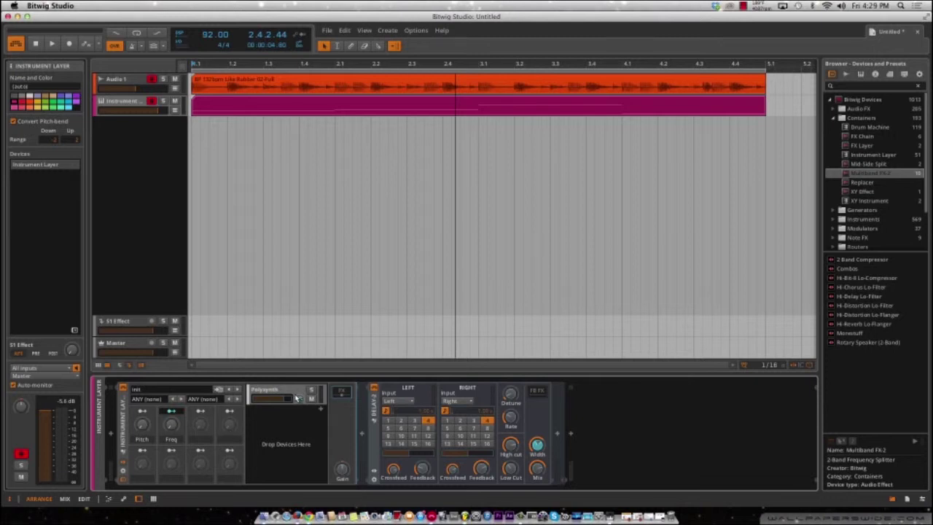
key("space")
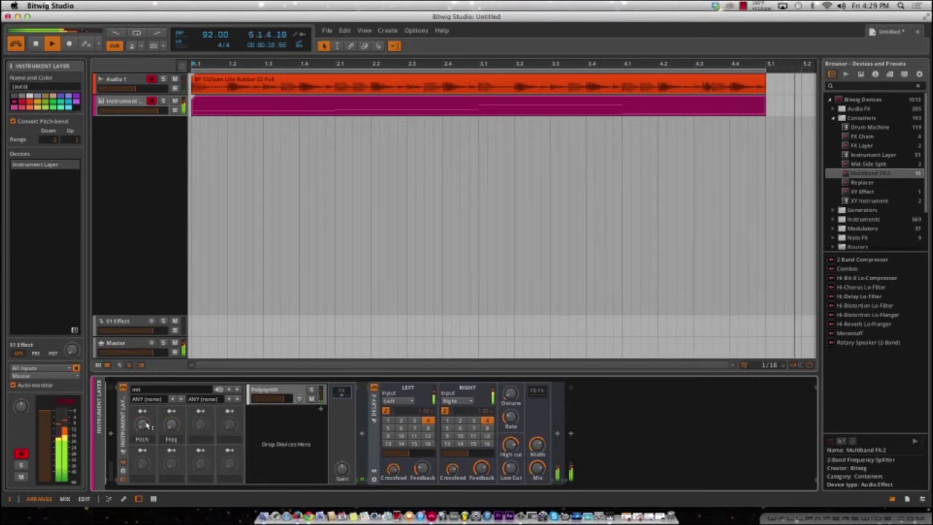
left_click(372, 430)
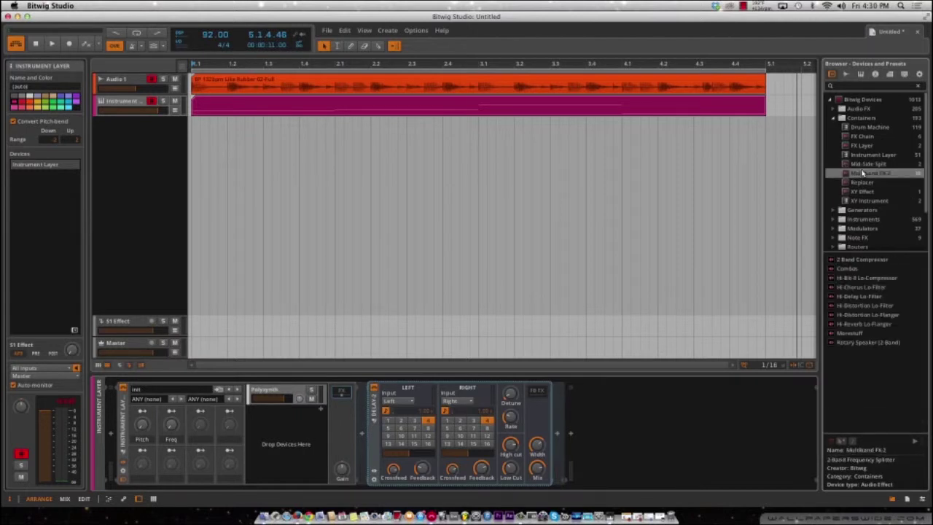
left_click(122, 430)
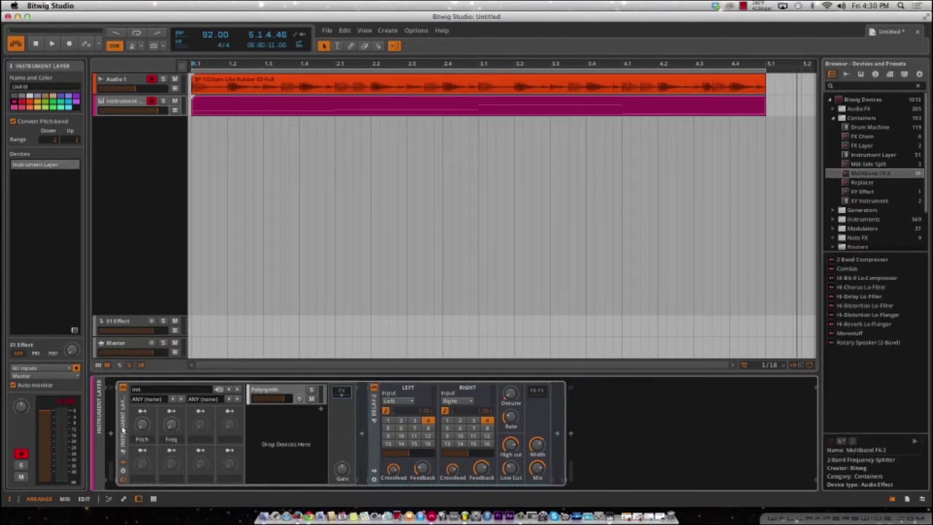
Replace the Instrument Layer with an XY Instrument loaded with the Bitbrotha XY ARP preset
key("Delete")
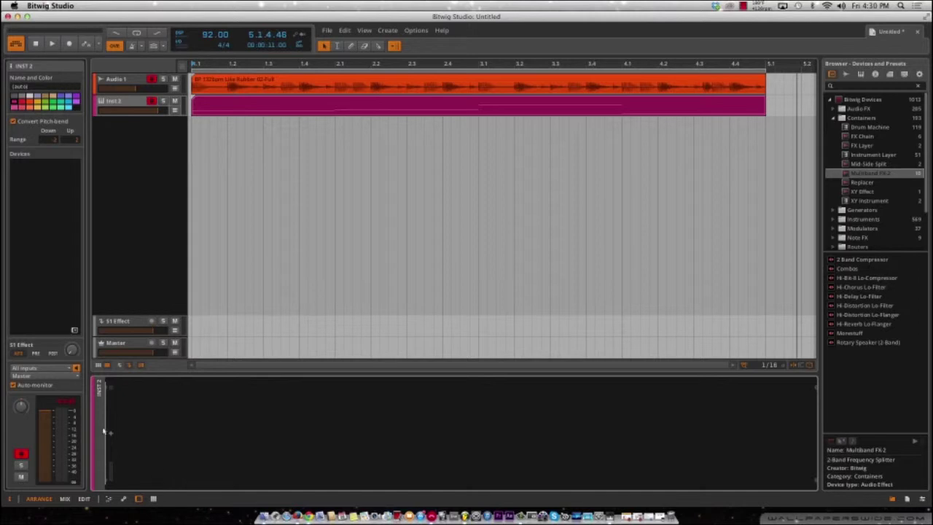
left_click(111, 435)
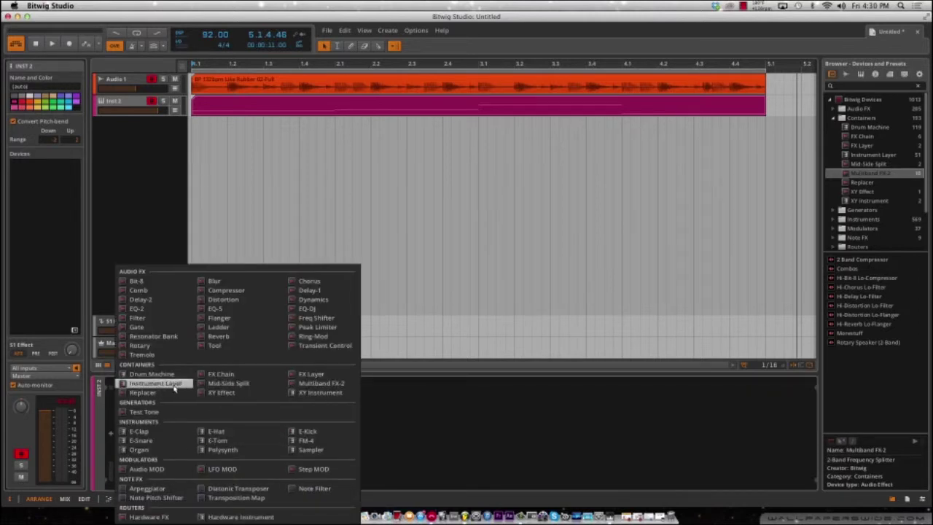
left_click(306, 393)
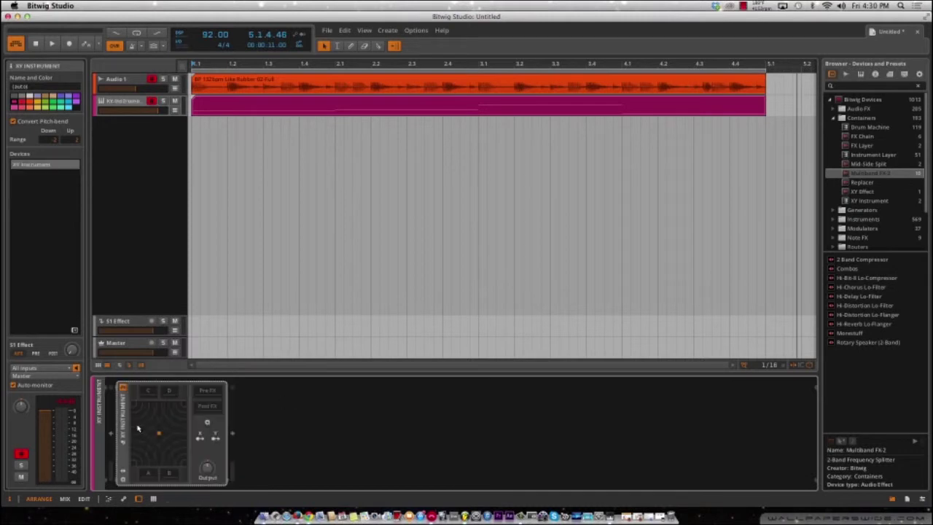
left_click(123, 473)
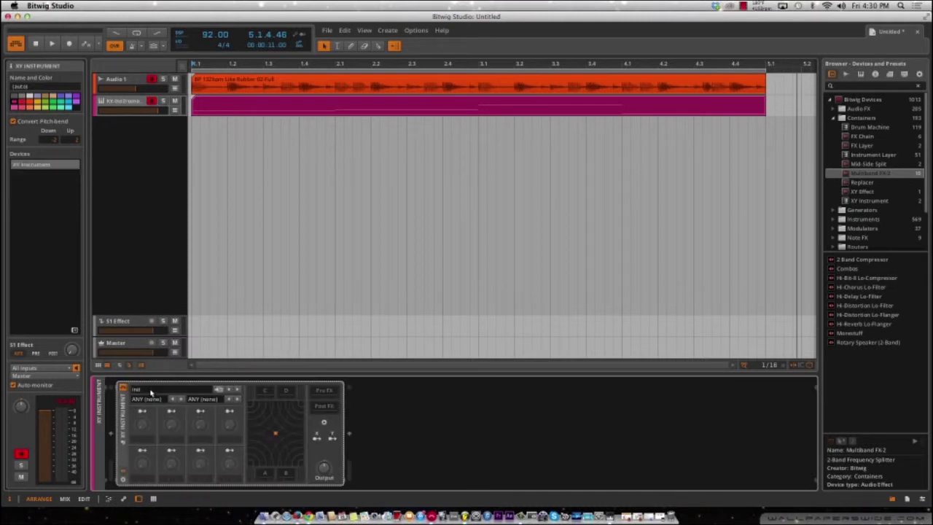
left_click(151, 391)
double_click(163, 410)
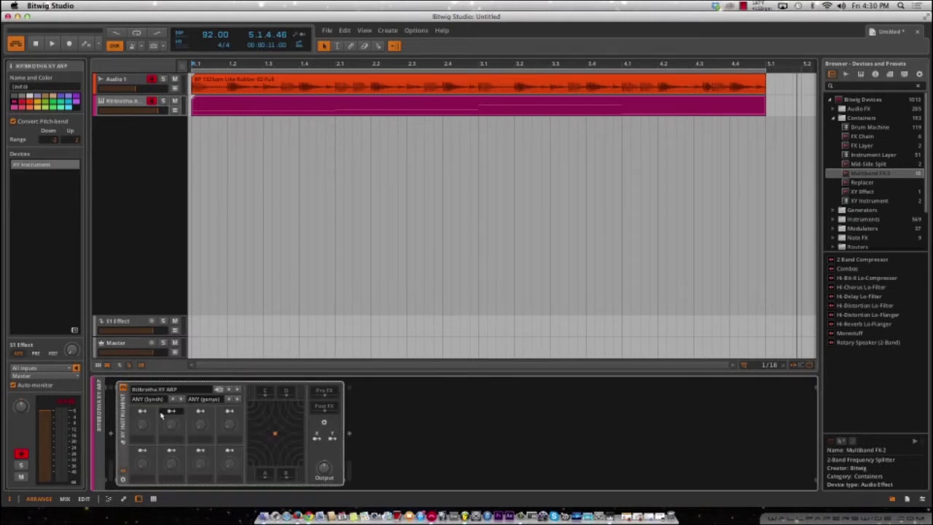
Audition Bitbrotha XY ARP and Colorchord XY with the loop, then delete the device
key("space")
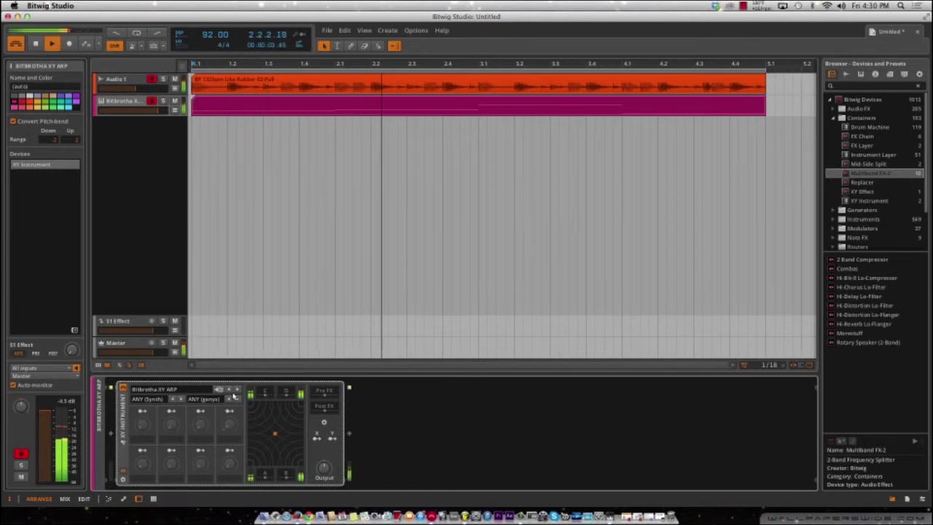
key("space")
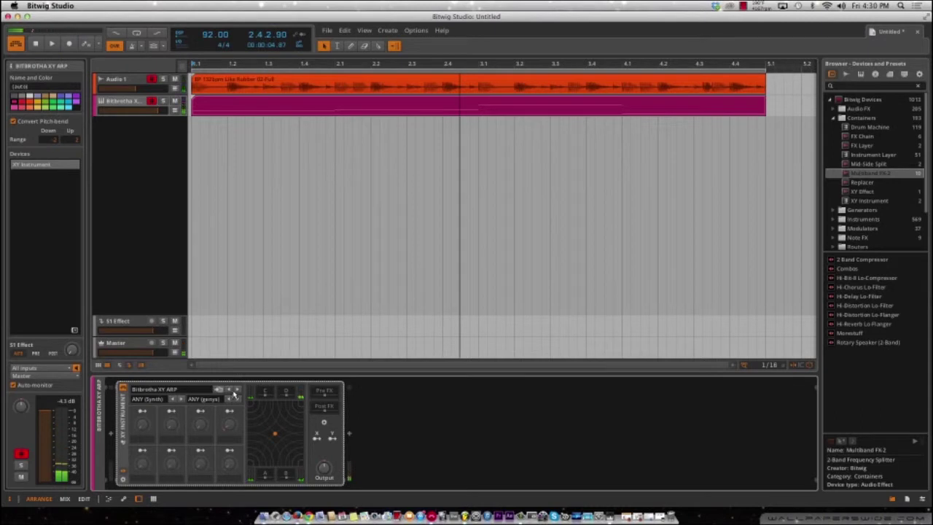
left_click(236, 393)
key("space")
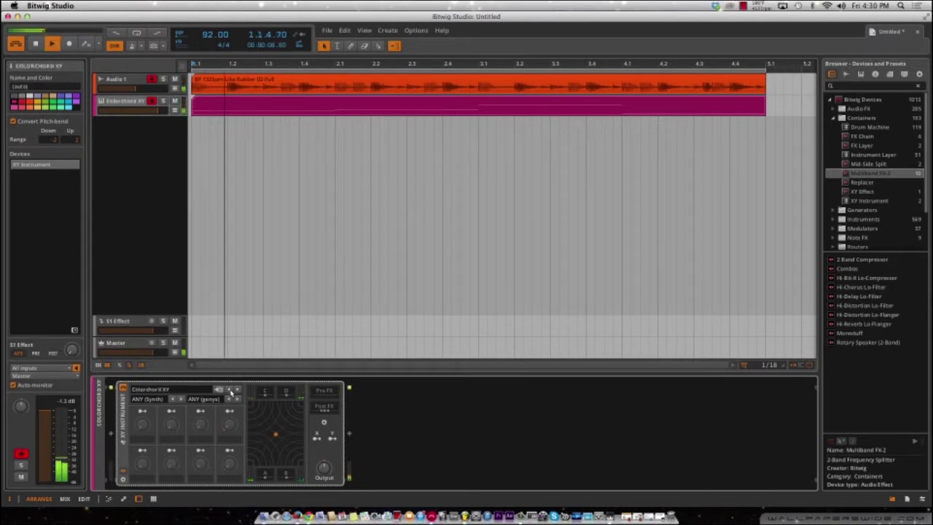
key("space")
left_click(126, 430)
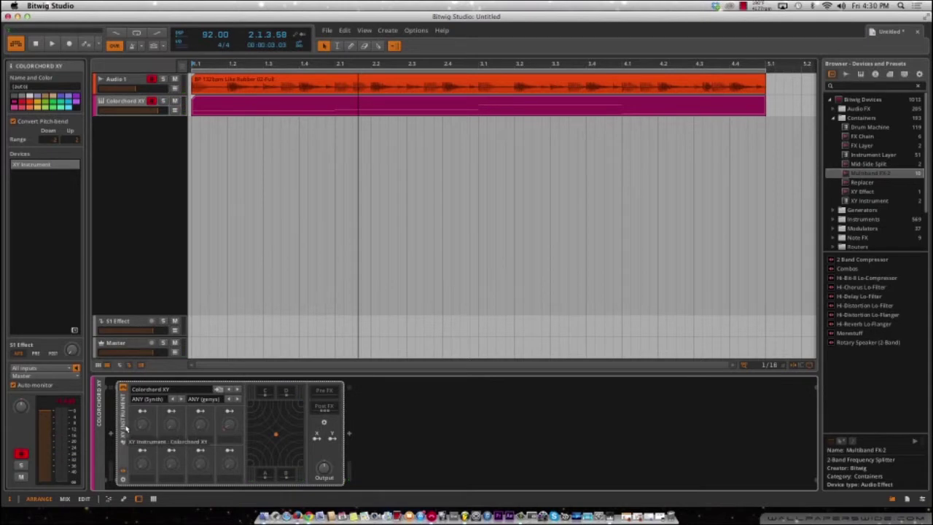
key("Delete")
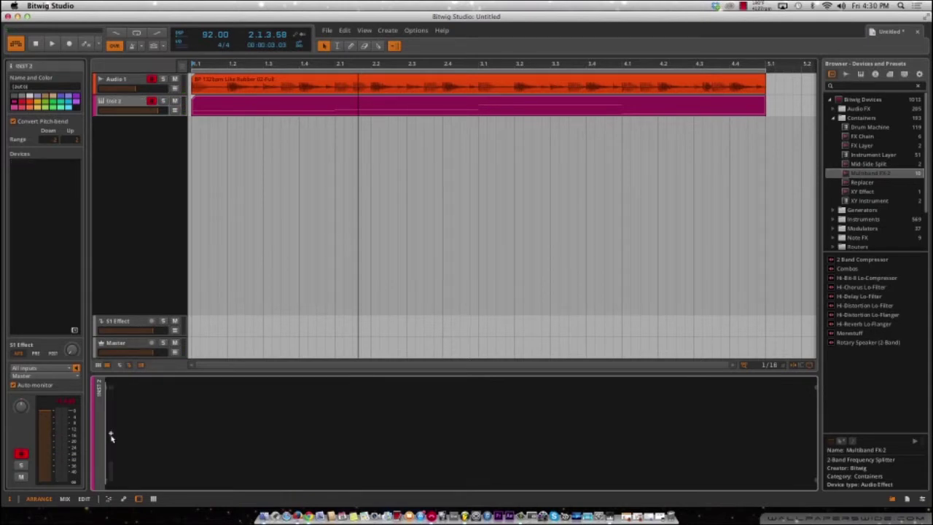
Browse Instrument Layer presets (808 Layered Snare 3, Big Saw Trio ARP) and load Dubstep Layered Bass 1
left_click(111, 436)
key("Escape")
left_click(868, 155)
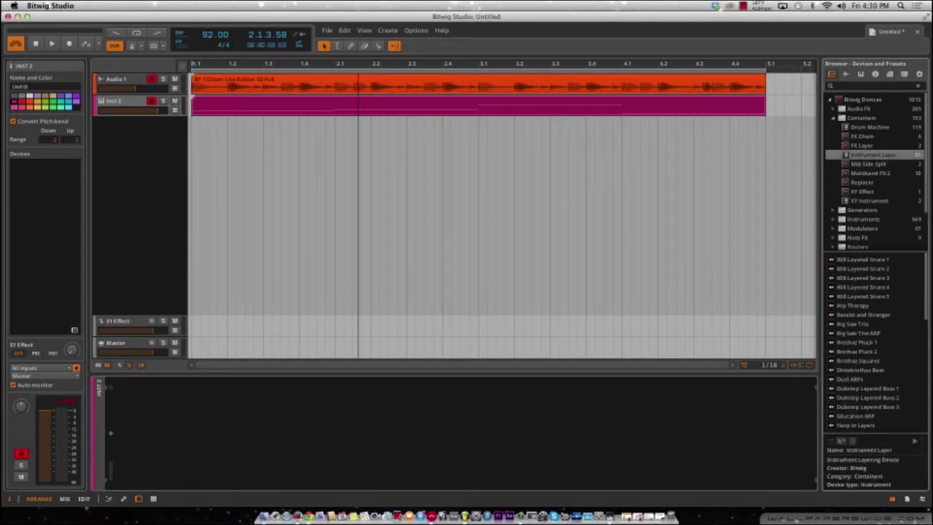
left_click(841, 277)
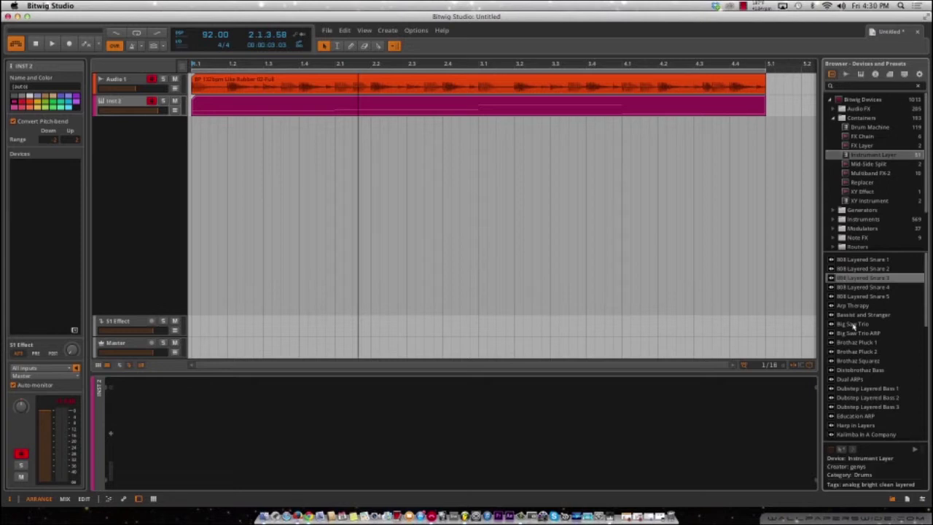
left_click(859, 333)
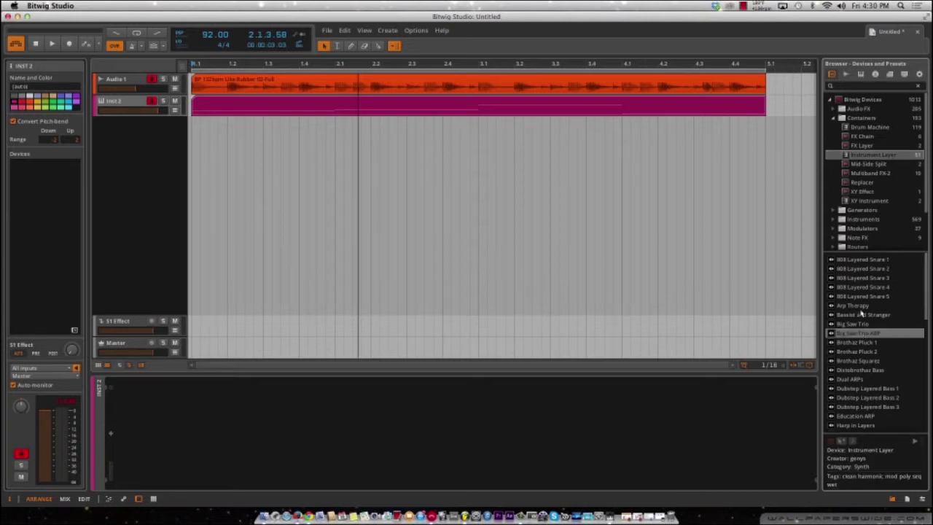
left_click(867, 390)
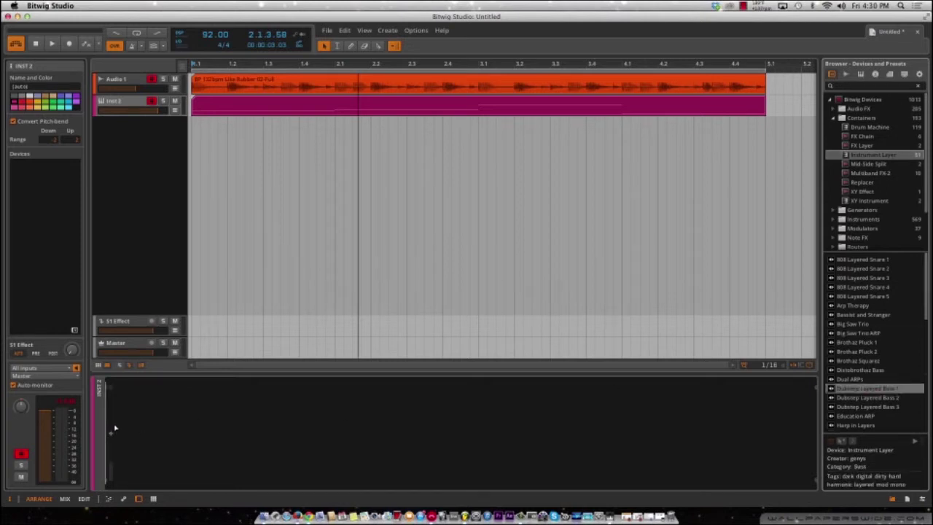
left_click_drag(114, 429, 135, 423)
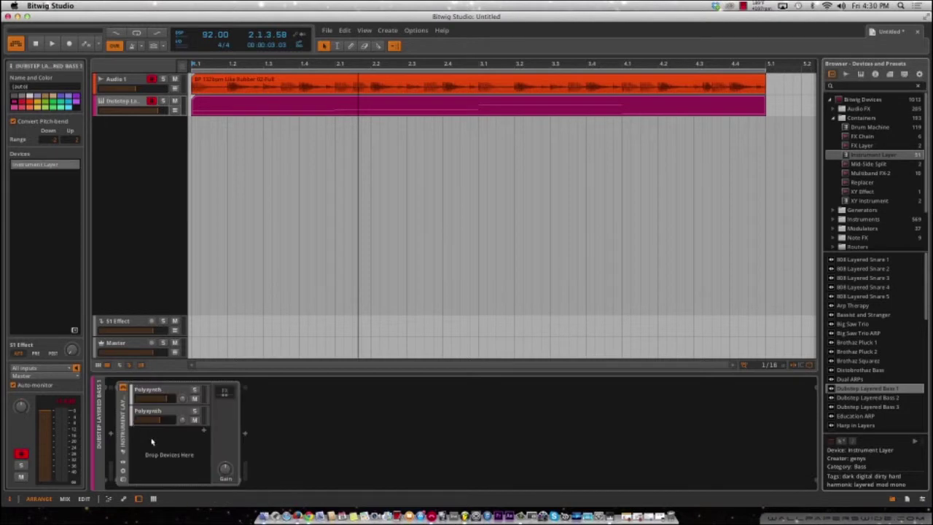
Audition Dubstep Layered Bass 1 and Bass 2 against the drum loop
key("space")
left_click(184, 399)
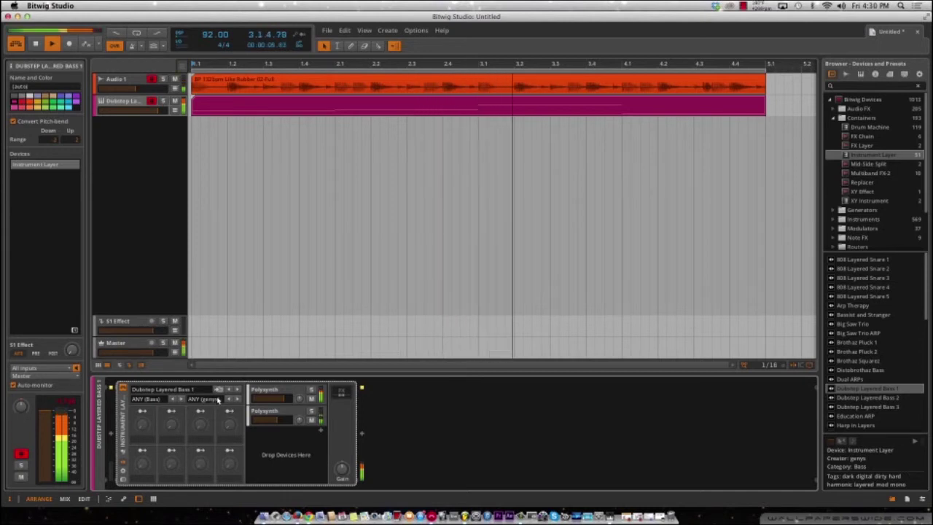
key("space")
left_click(238, 390)
key("space")
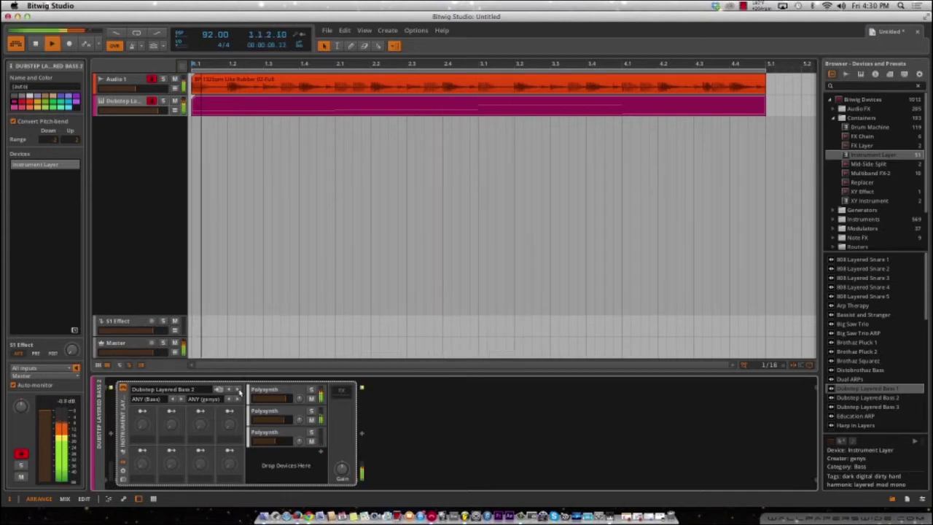
left_click(238, 392)
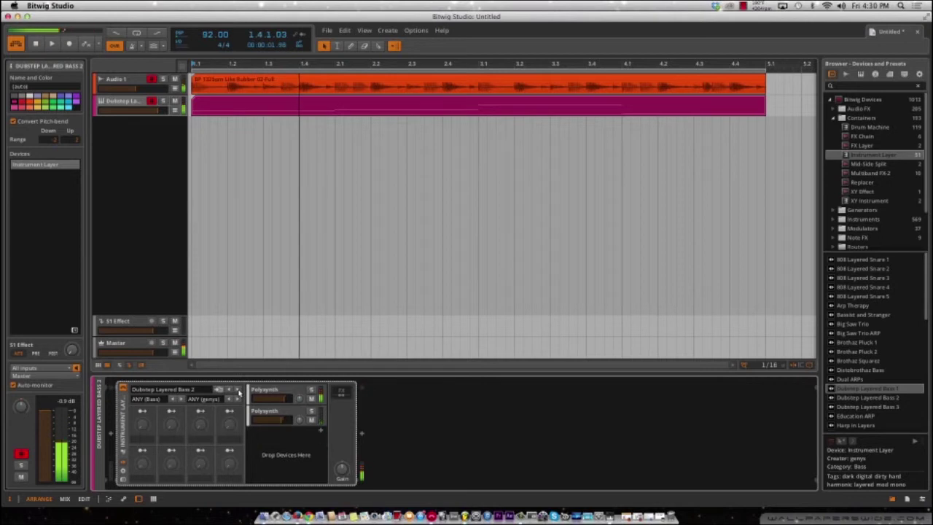
key("space")
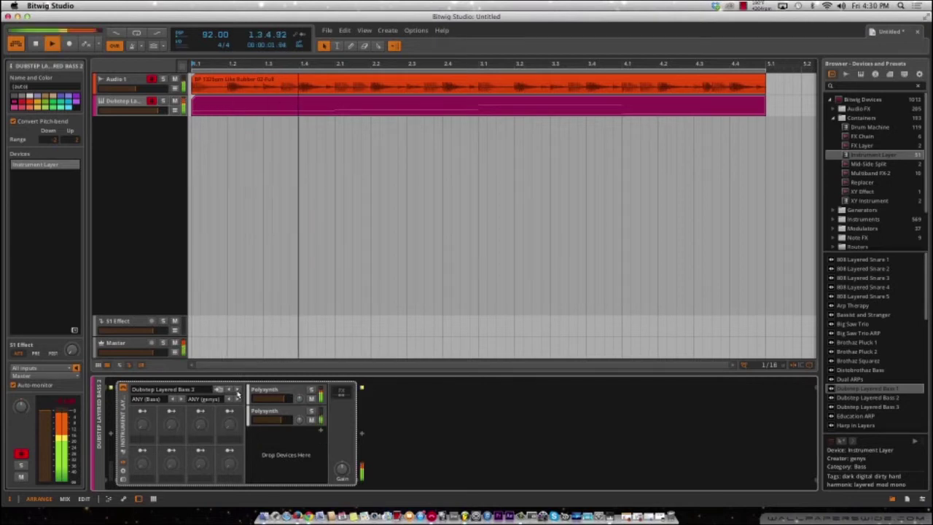
key("space")
Try the Education ARP preset, set Macro 1 to about 33.5%, then delete the layer
left_click(238, 392)
key("space")
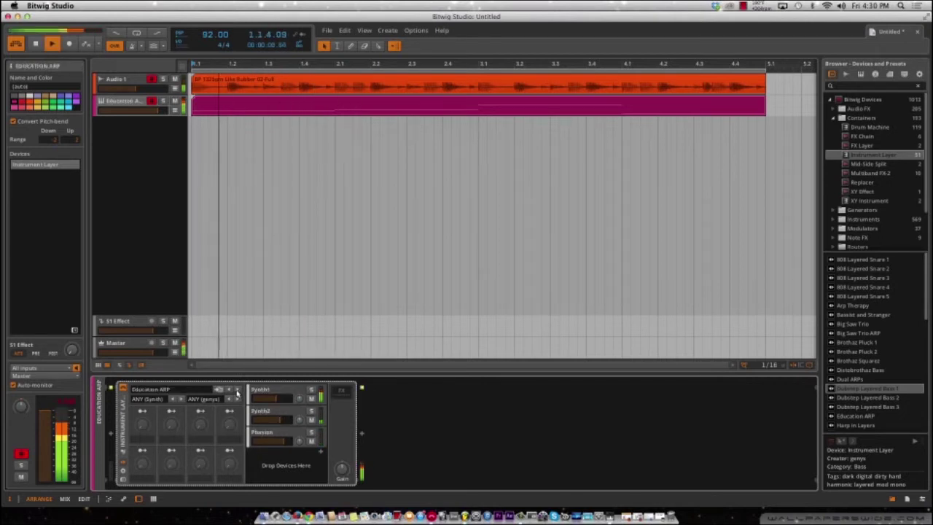
key("space")
key("space")
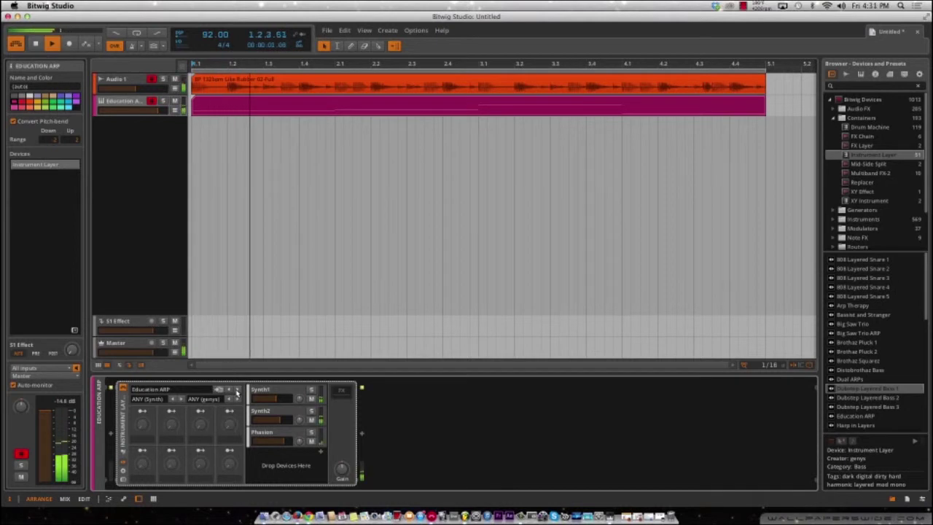
key("space")
left_click(145, 424)
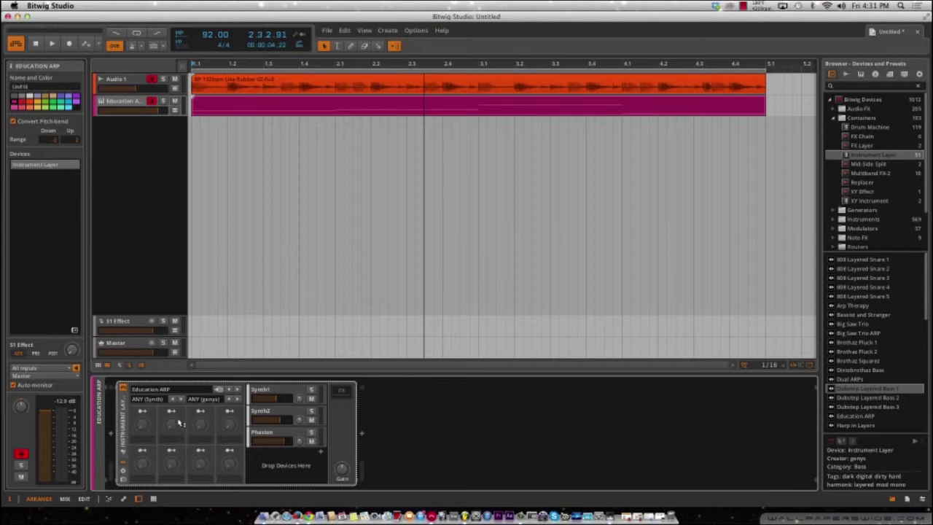
key("Delete")
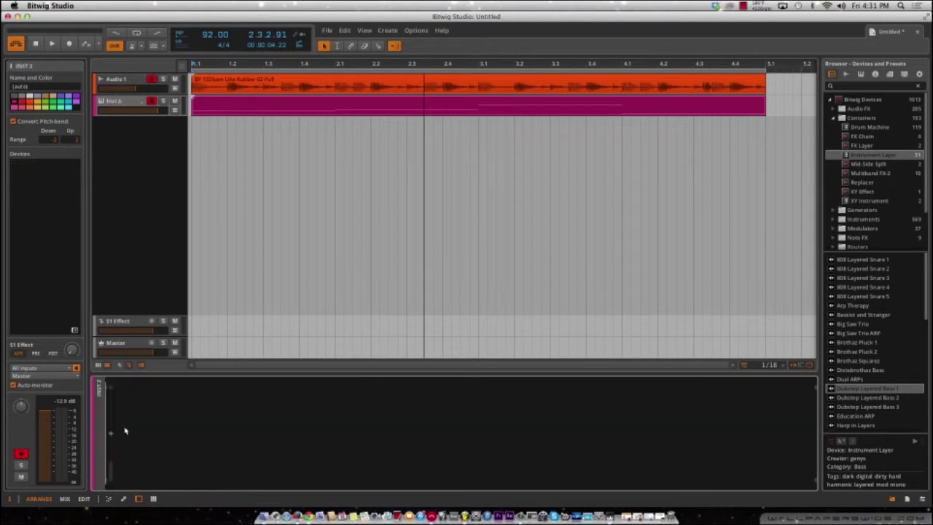
Add an empty XY Instrument to the second track and expand it to show its macro slots
left_click(110, 433)
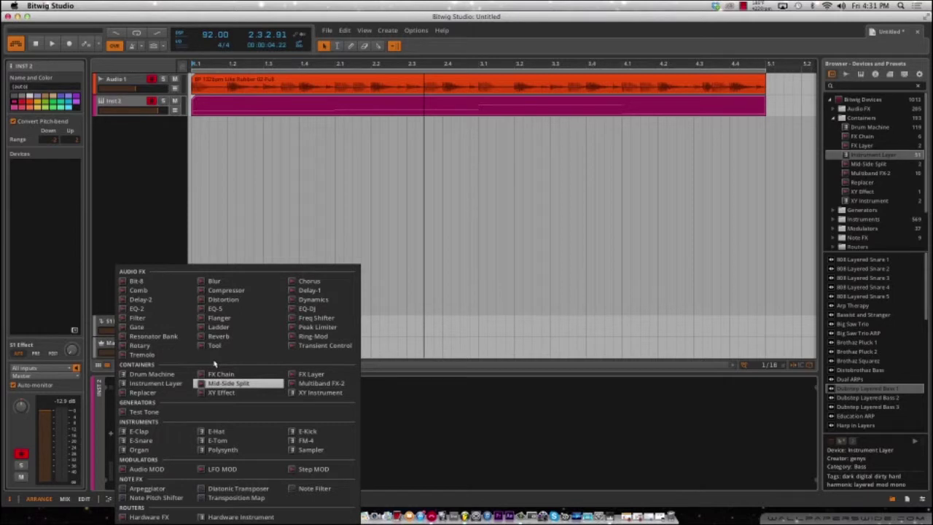
left_click(302, 393)
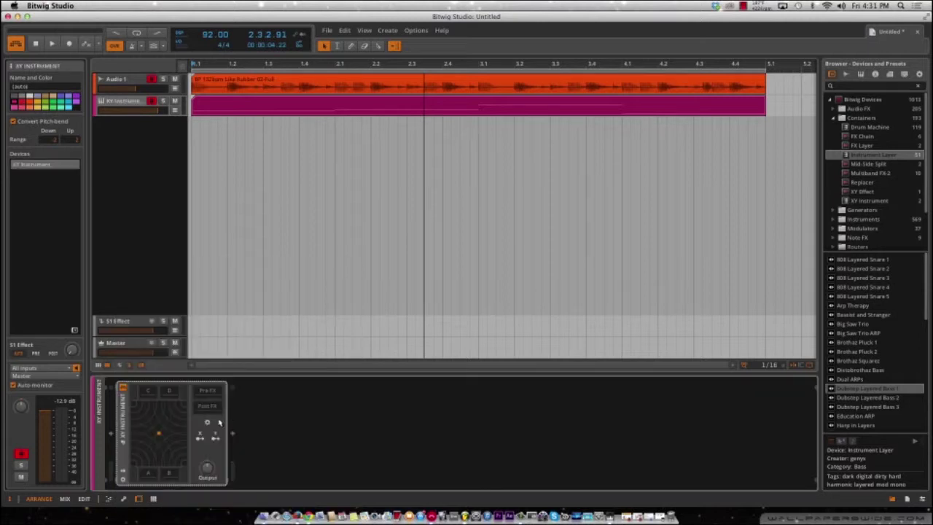
left_click(121, 473)
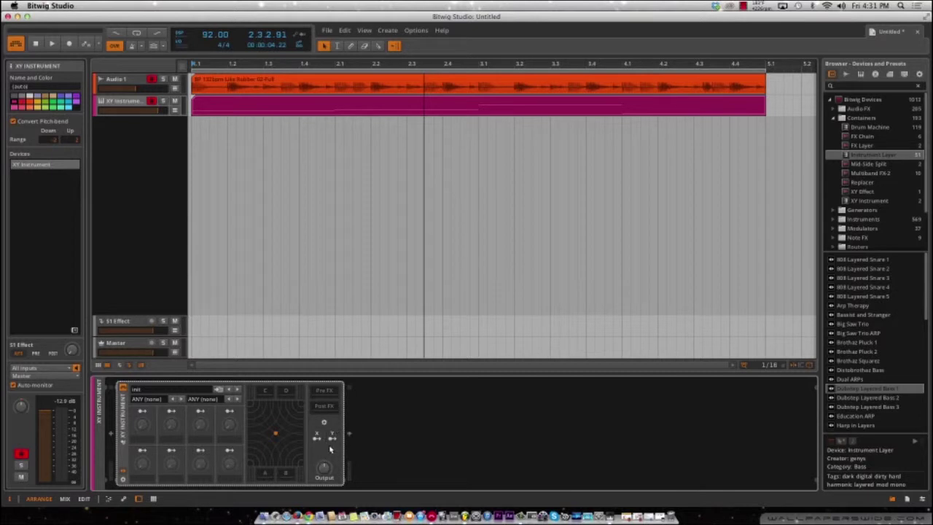
Insert an Instrument Layer after the XY Instrument
left_click(326, 392)
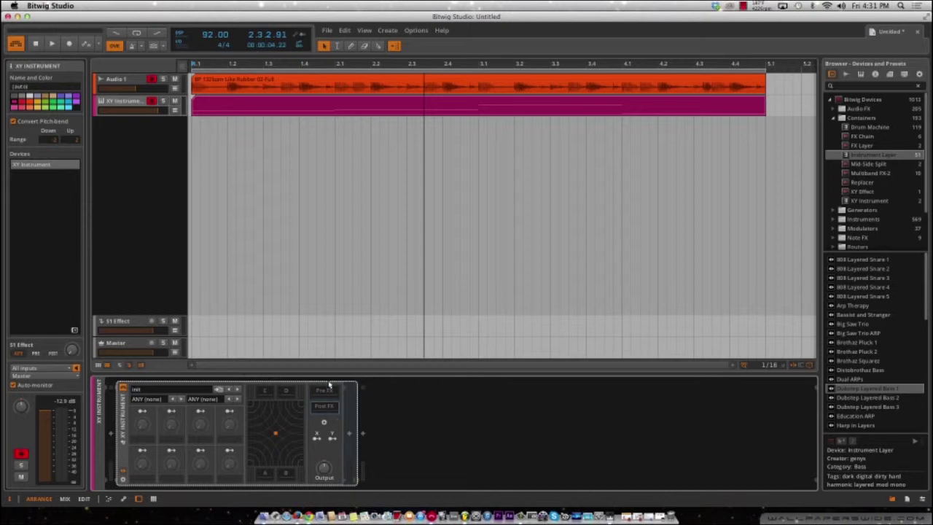
left_click(350, 435)
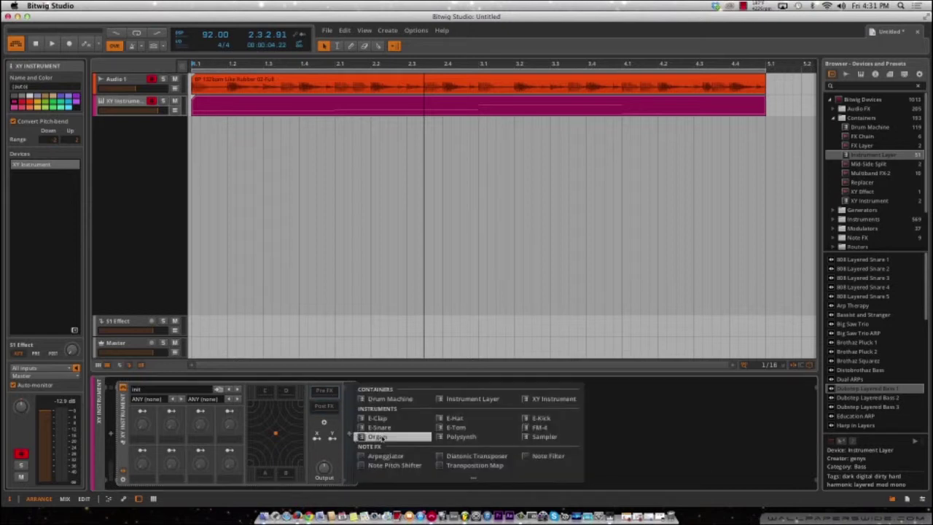
left_click(473, 478)
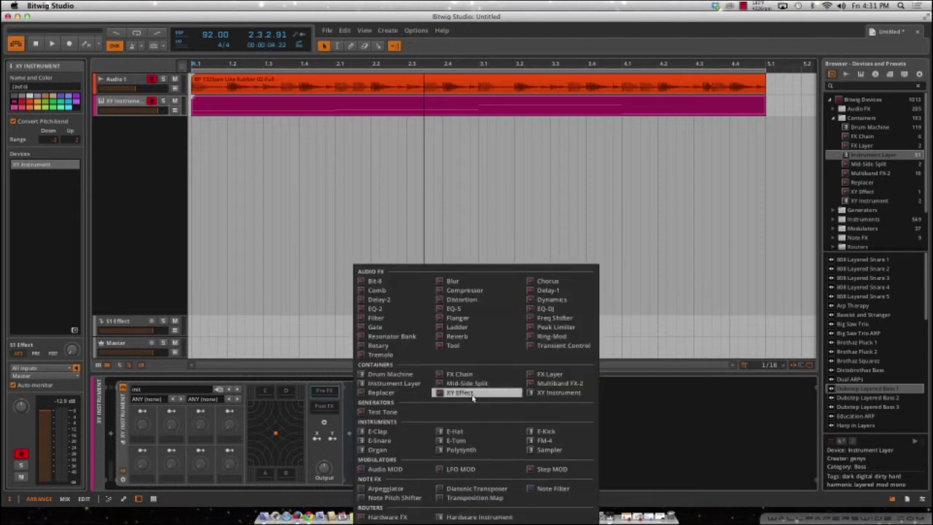
left_click(406, 383)
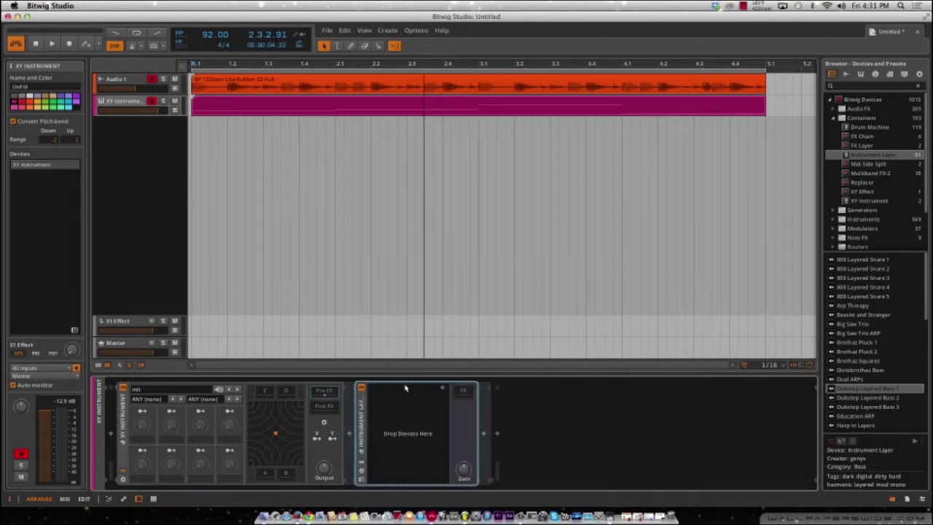
Add an XY Effect after the Instrument Layer
left_click(462, 392)
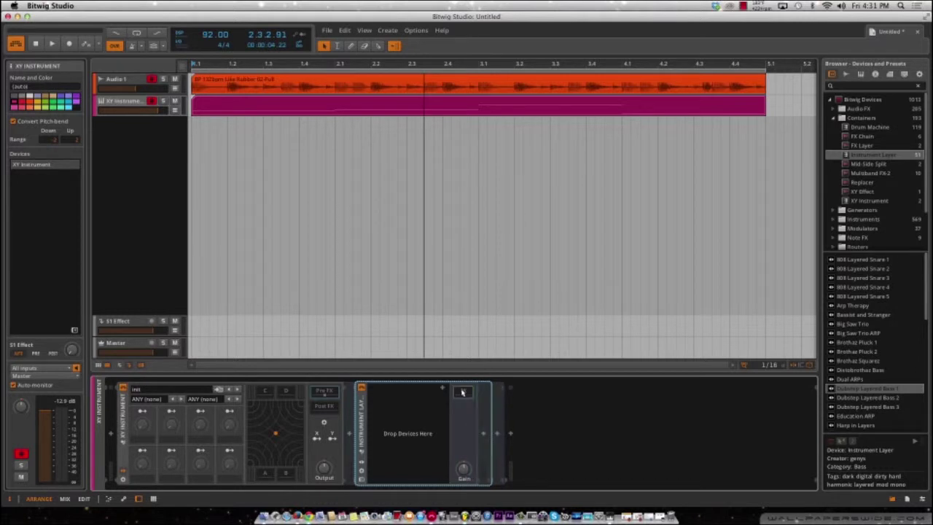
left_click(484, 435)
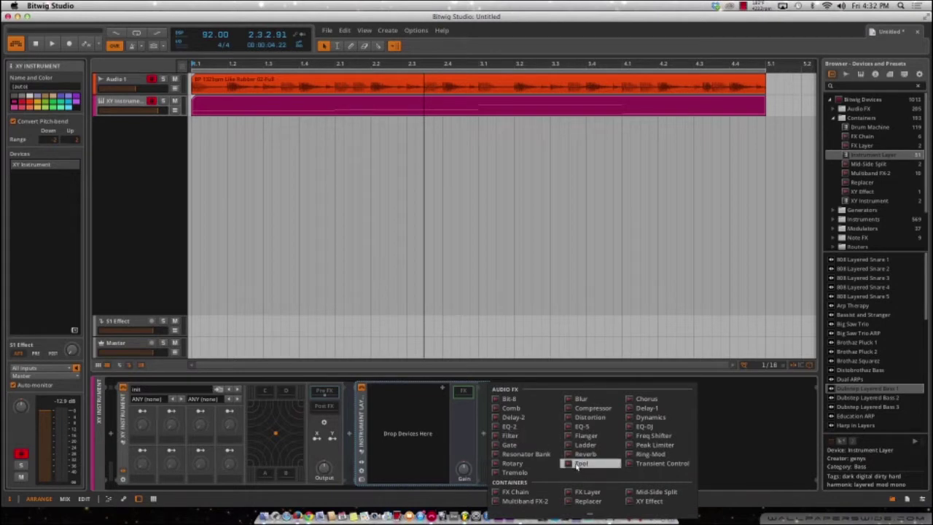
left_click(591, 510)
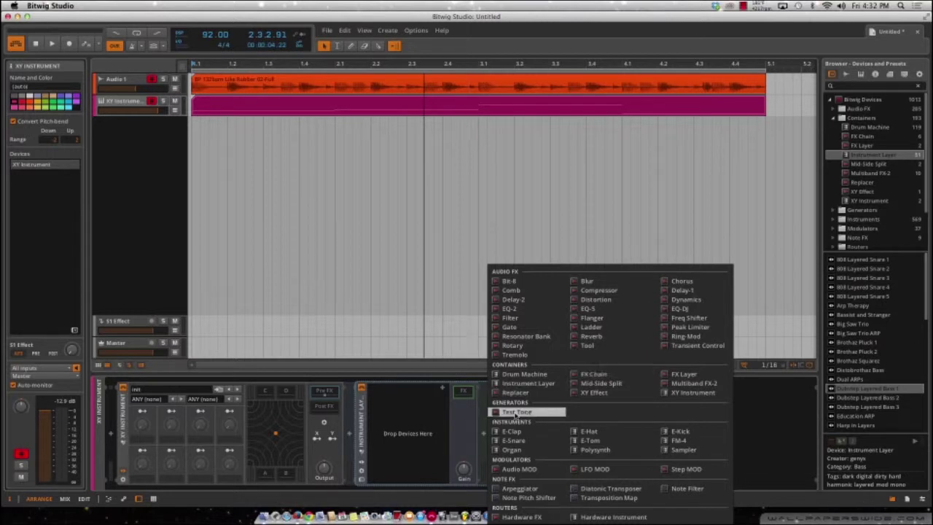
left_click(587, 393)
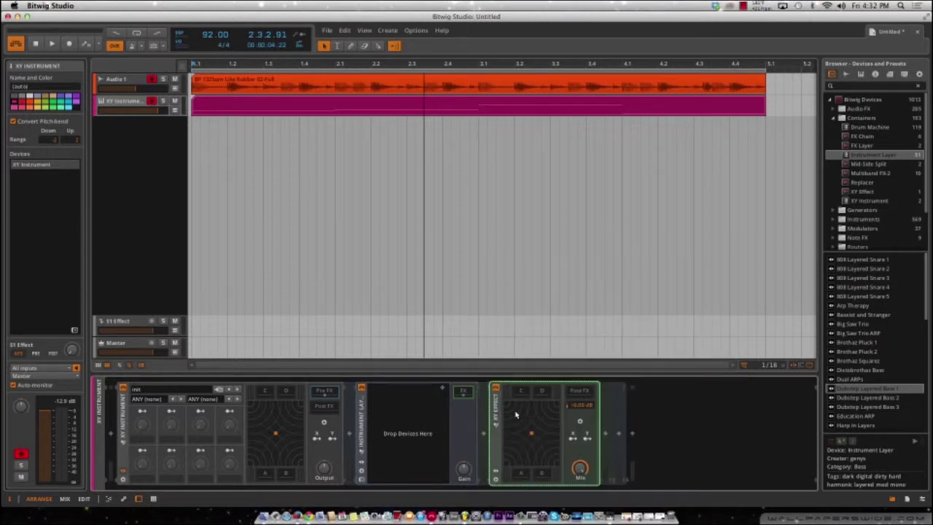
Expand the Instrument Layer and XY Effect panels and bring up the device list
left_click(362, 467)
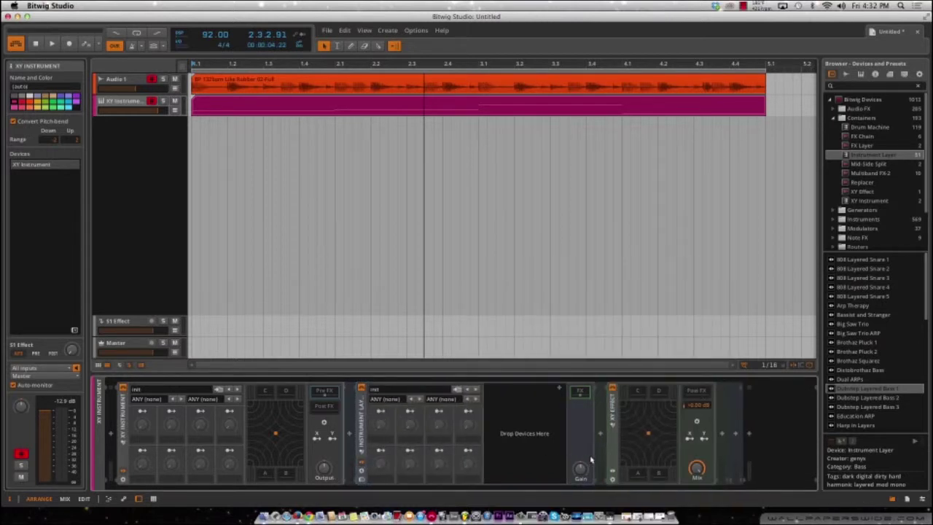
left_click(612, 470)
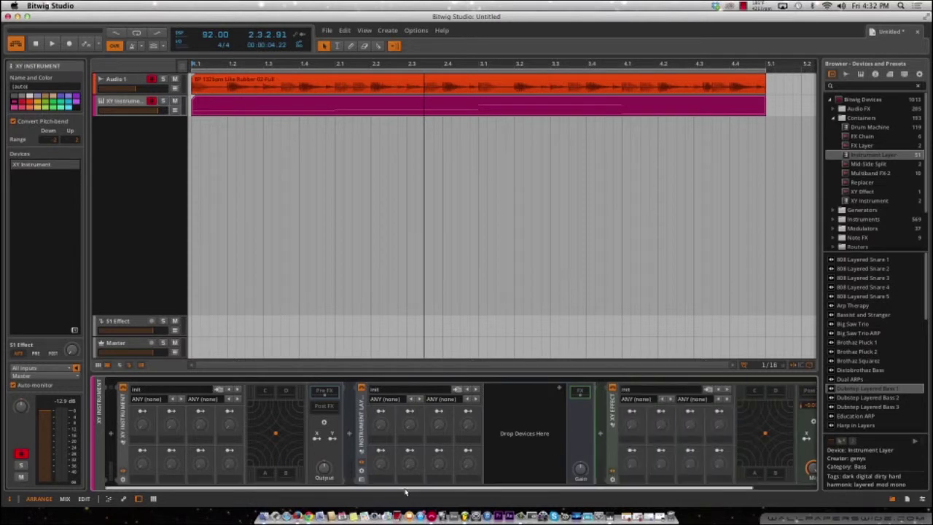
left_click_drag(412, 488, 527, 486)
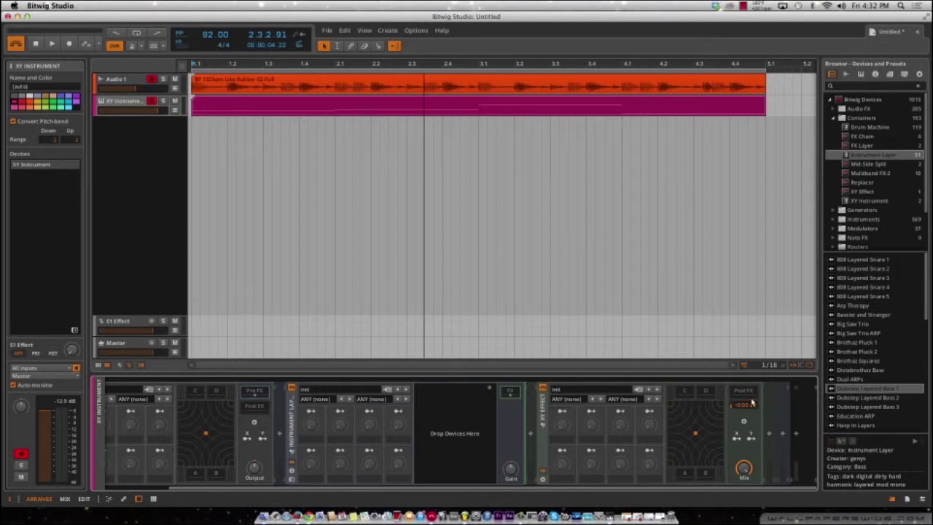
left_click(772, 436)
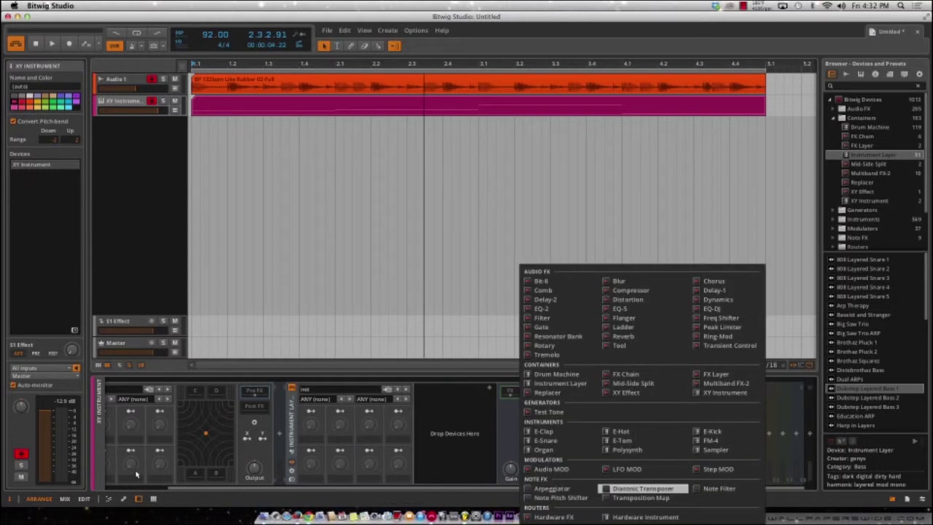
Add a Polysynth after the XY Effect and start playback
left_click(627, 449)
key("space")
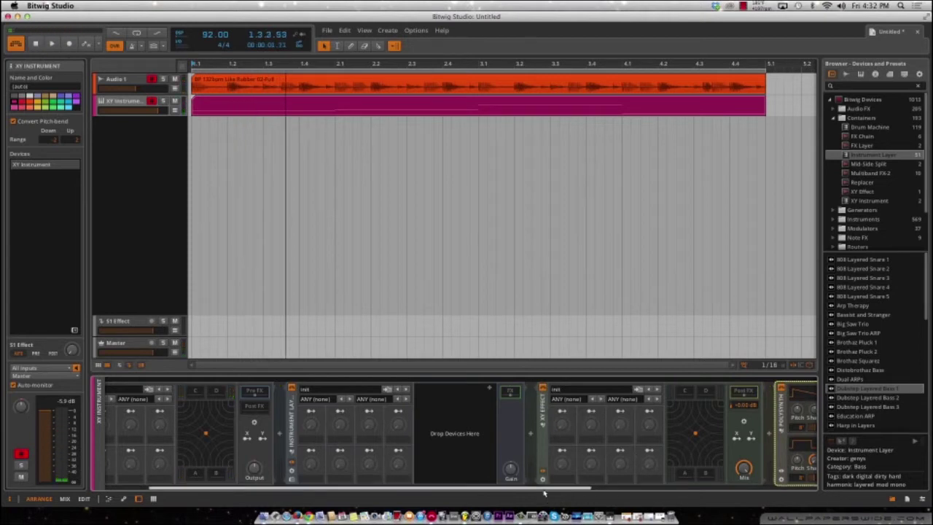
left_click_drag(607, 482, 732, 481)
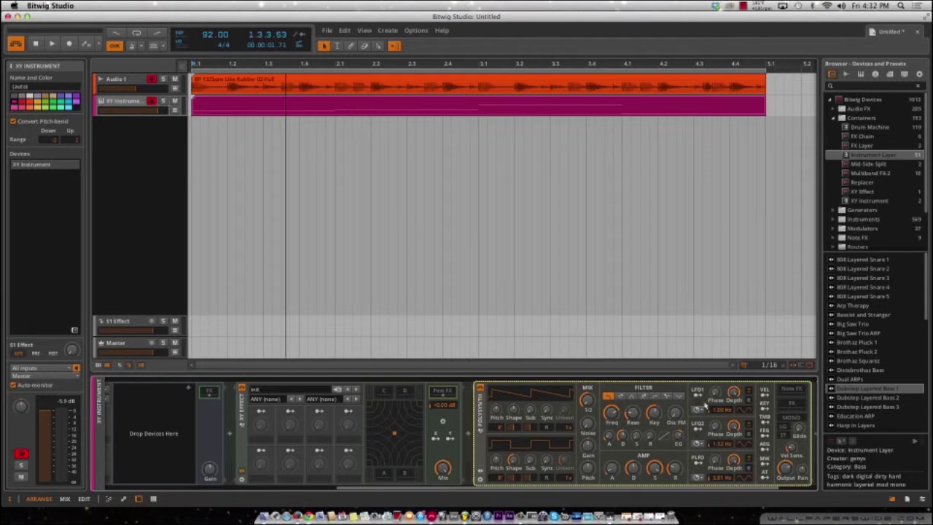
Route LFO1 to the Polysynth filter Freq with a beat-synced rate, then audition it
left_click(698, 397)
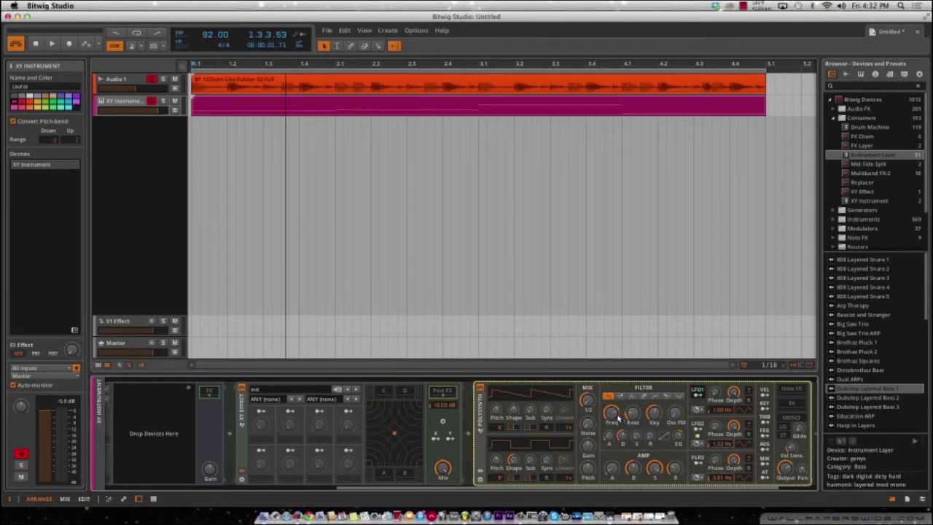
left_click_drag(615, 415, 615, 405)
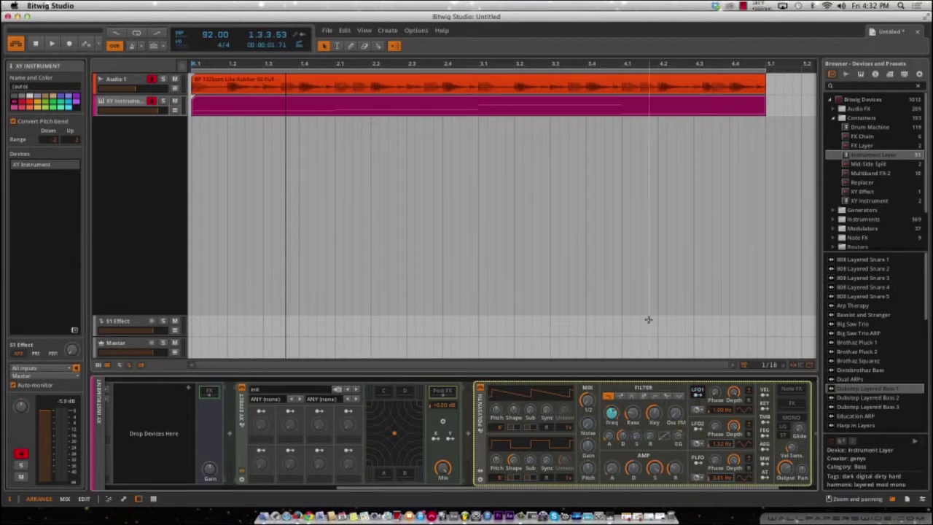
left_click(718, 411)
left_click(713, 419)
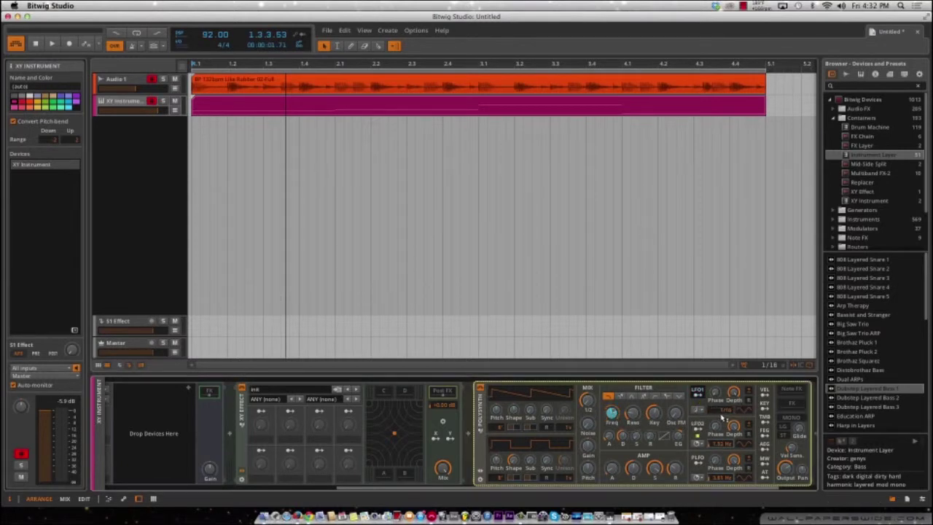
key("space")
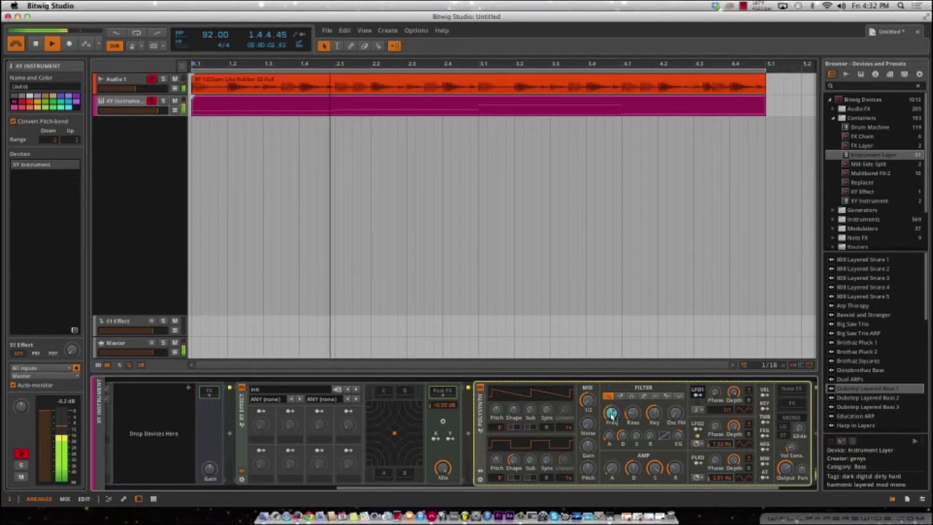
key("space")
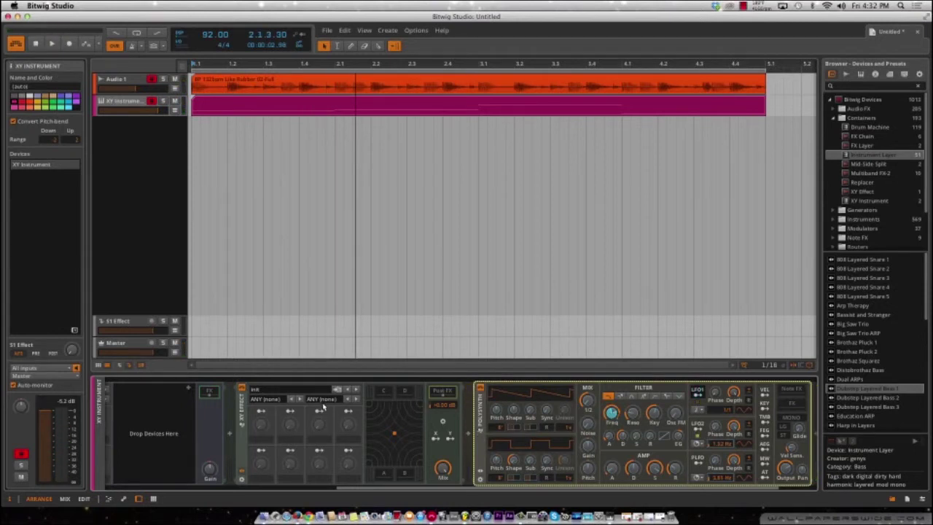
Set the playhead to 4.3.1.00 and bring up the device chooser after the XY Effect
left_click(262, 410)
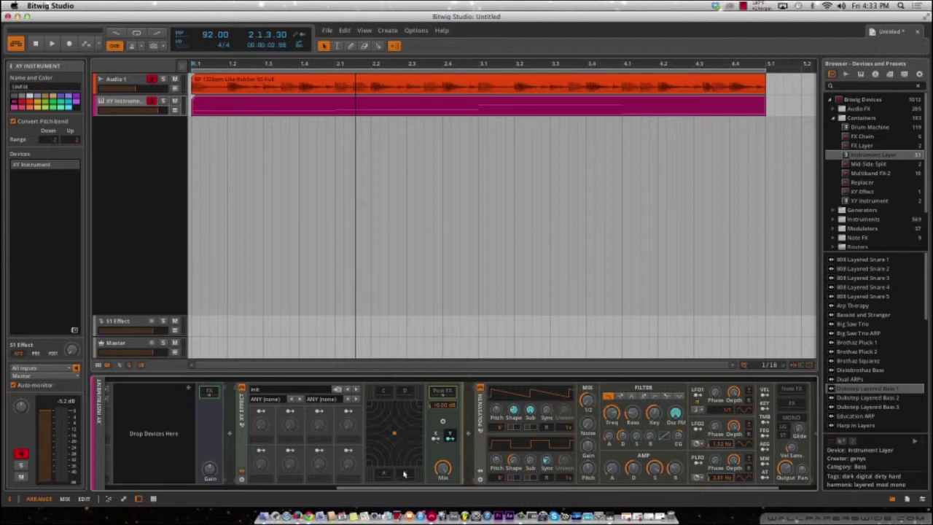
scroll(426, 487, "left", 5)
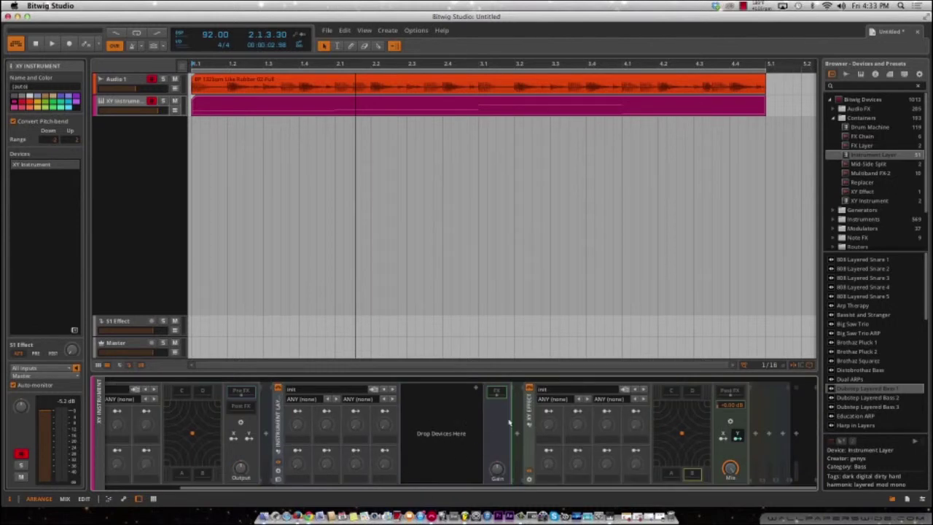
left_click(686, 308)
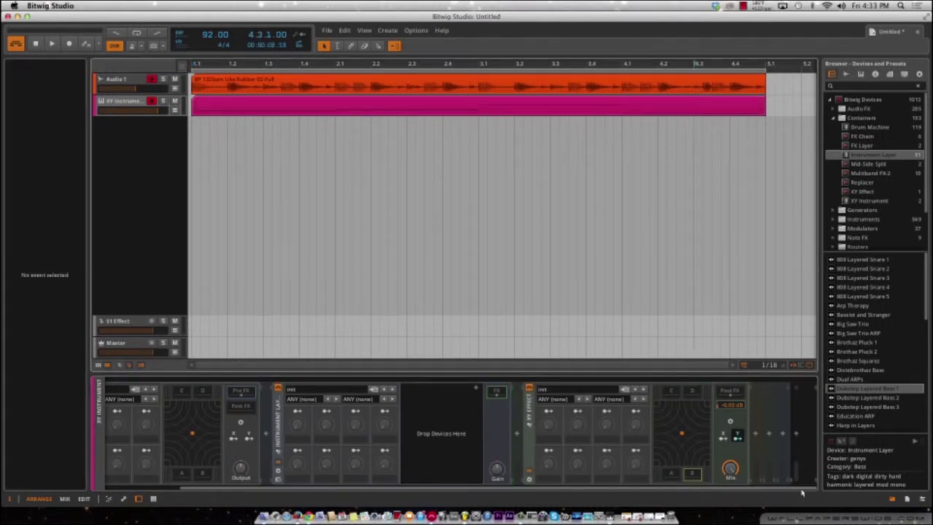
left_click(756, 435)
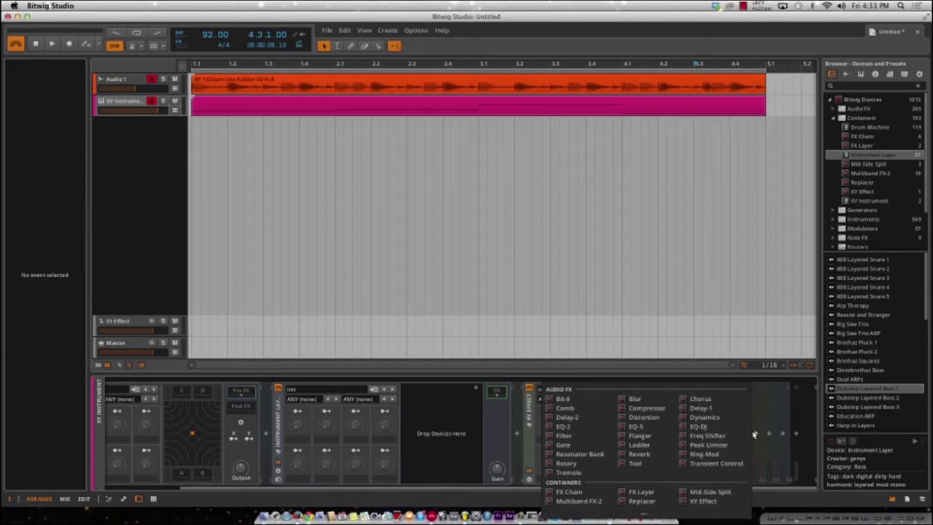
Add a Delay-2, adjust its Mix, map X to both Feedback amounts, and show knob view
double_click(574, 418)
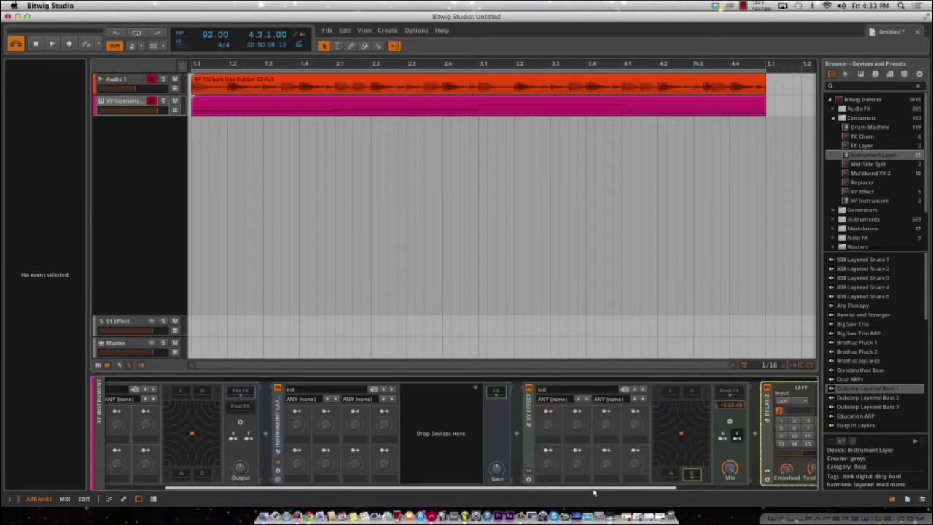
scroll(593, 496, "right", 3)
left_click_drag(737, 473, 736, 464)
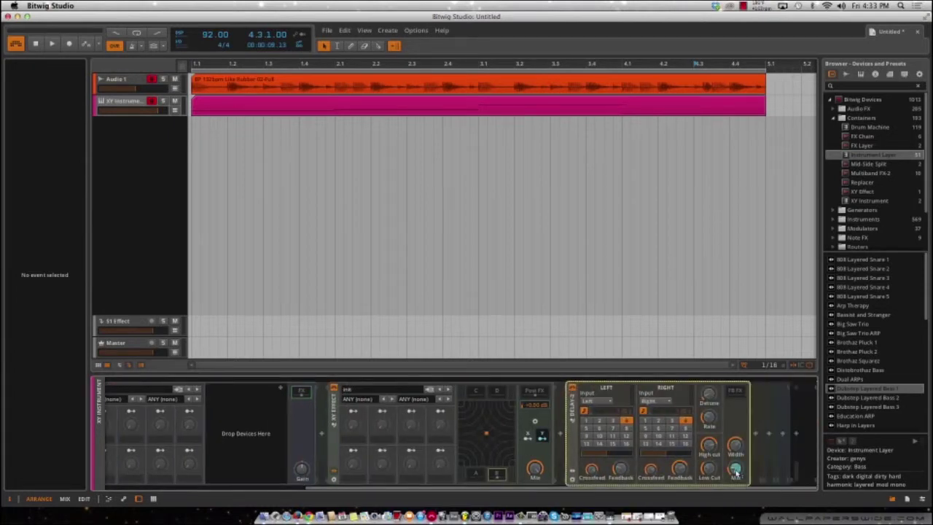
left_click(529, 435)
left_click_drag(681, 478, 682, 473)
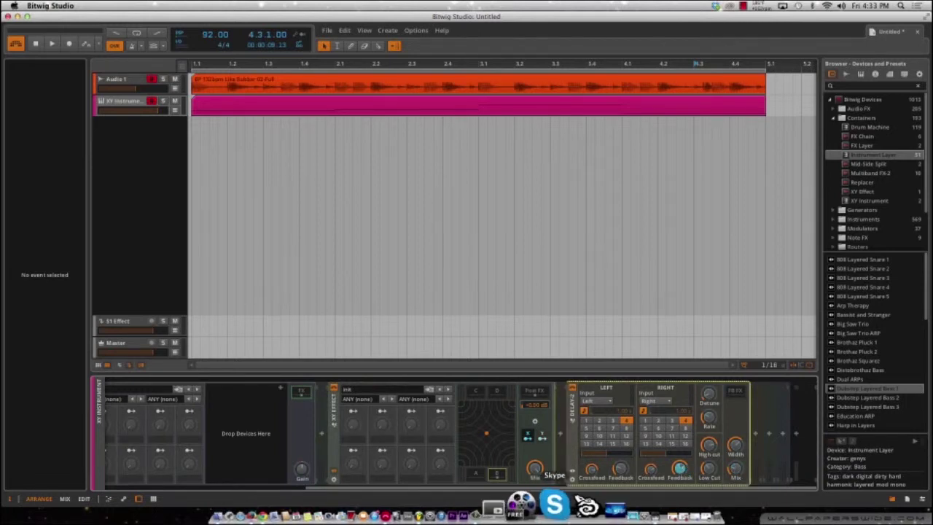
left_click_drag(620, 475, 621, 470)
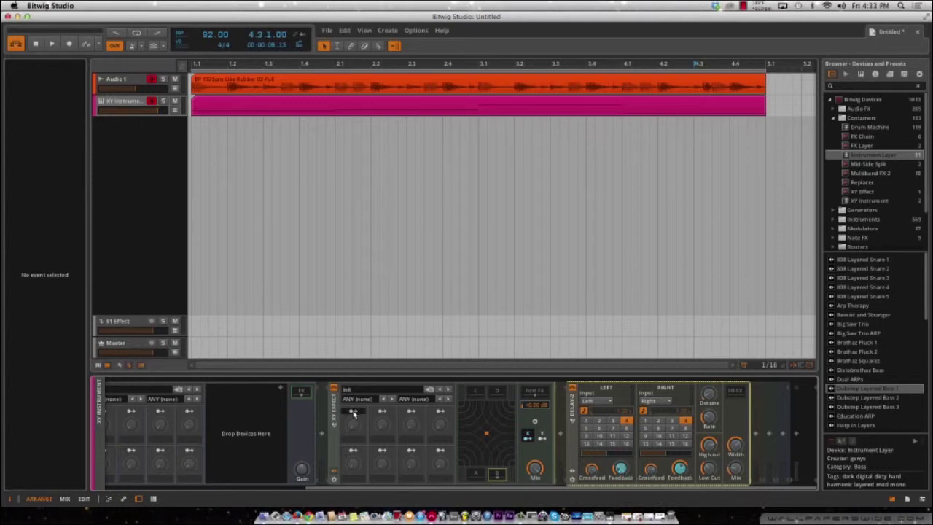
left_click(535, 422)
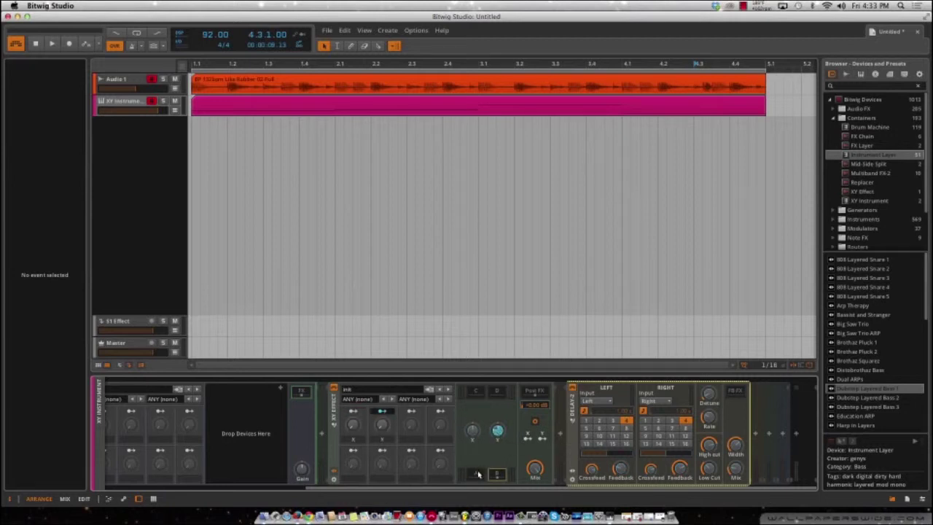
Add a Chorus at the chain's end and modulate its Time from the XY Effect
scroll(478, 474, "left", 5)
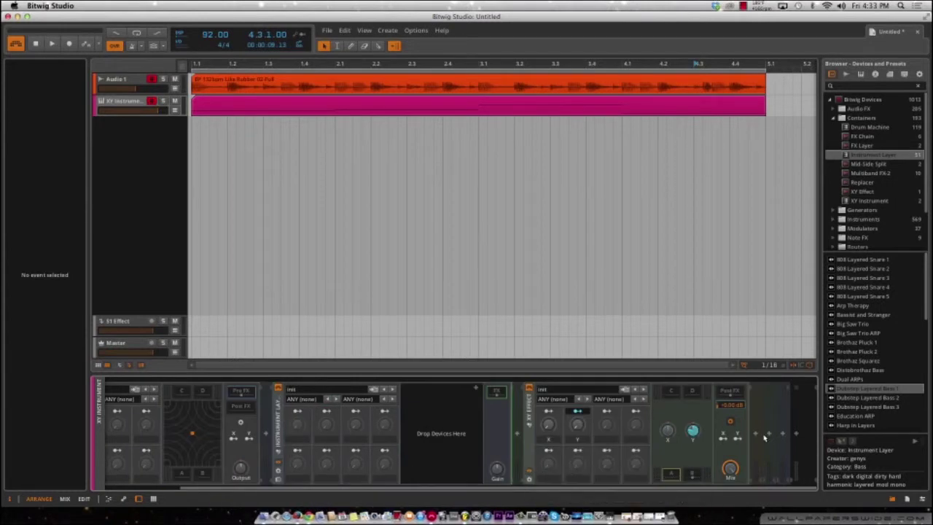
left_click(756, 434)
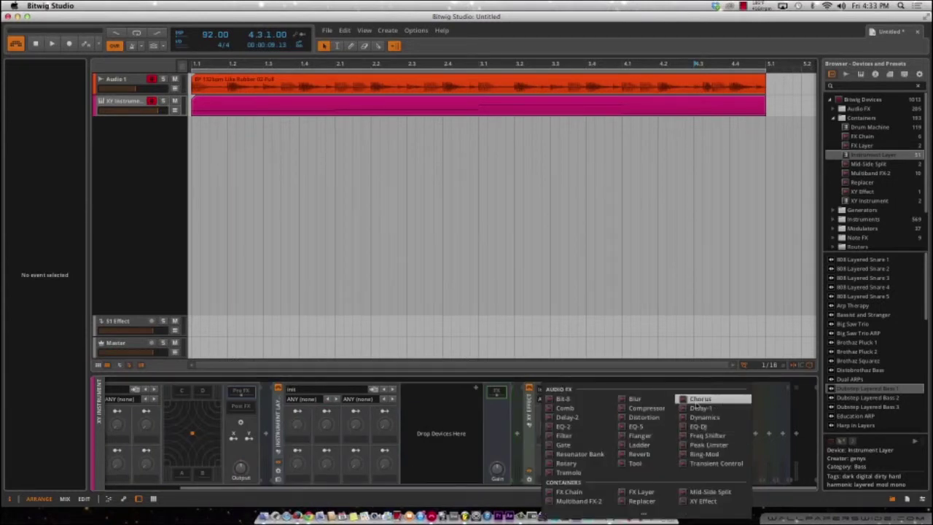
left_click(700, 400)
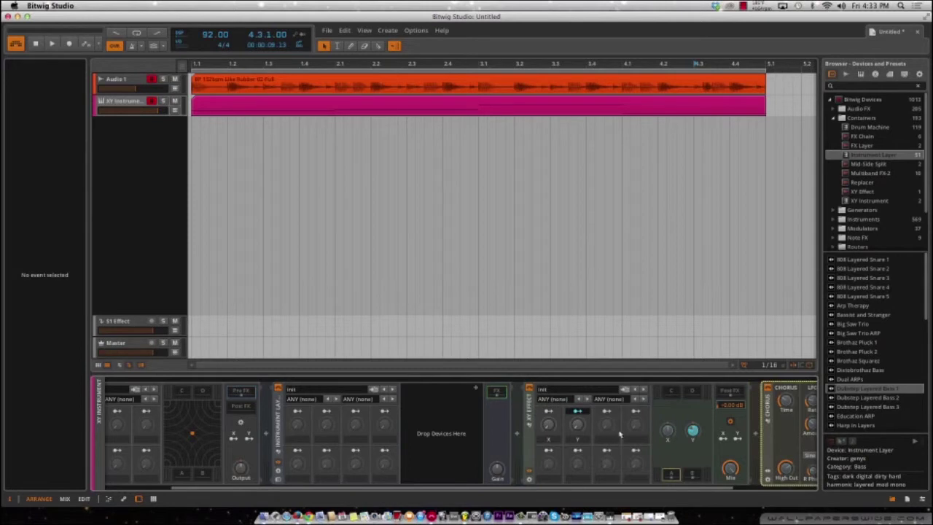
scroll(696, 489, "right", 3)
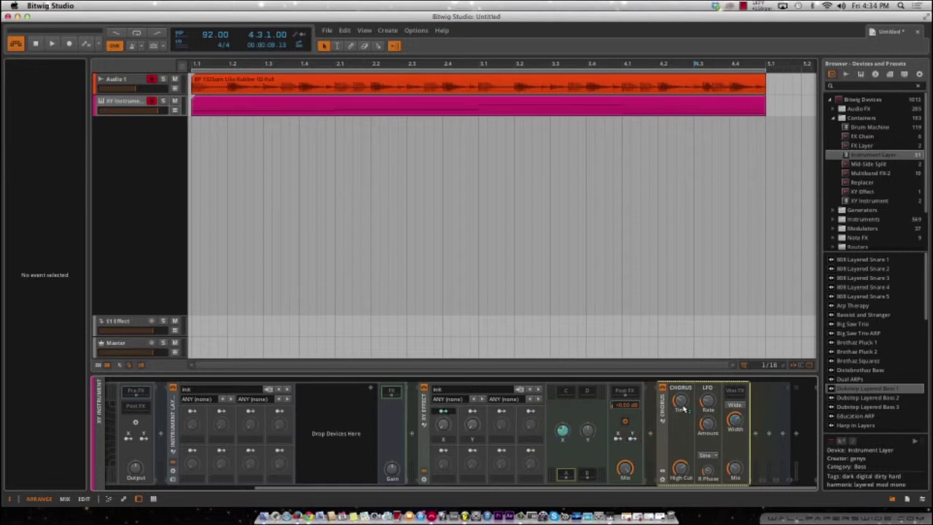
left_click_drag(683, 410, 683, 402)
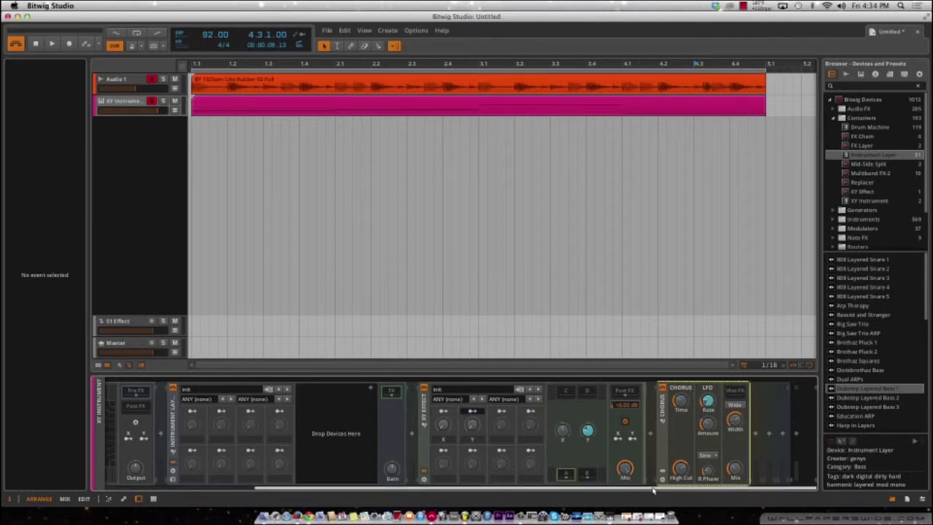
left_click_drag(655, 489, 613, 490)
scroll(612, 490, "right", 3)
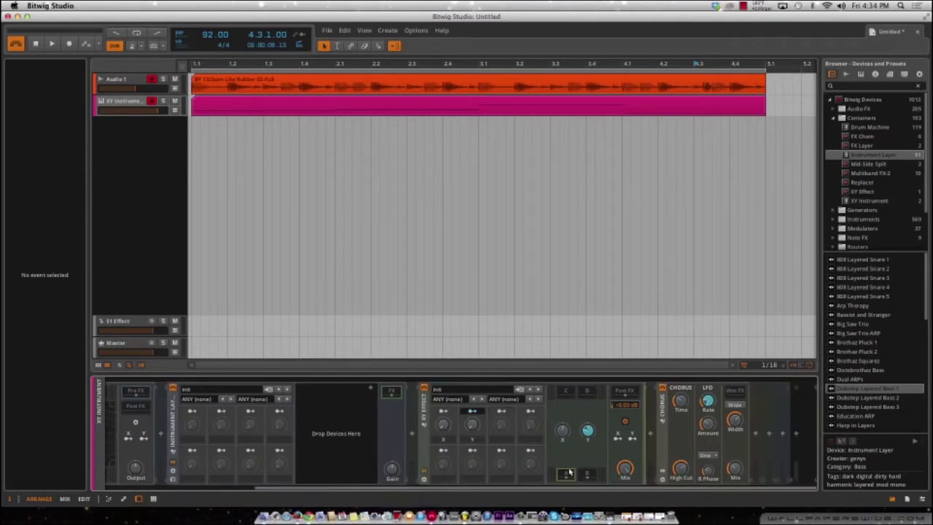
scroll(568, 474, "left", 7)
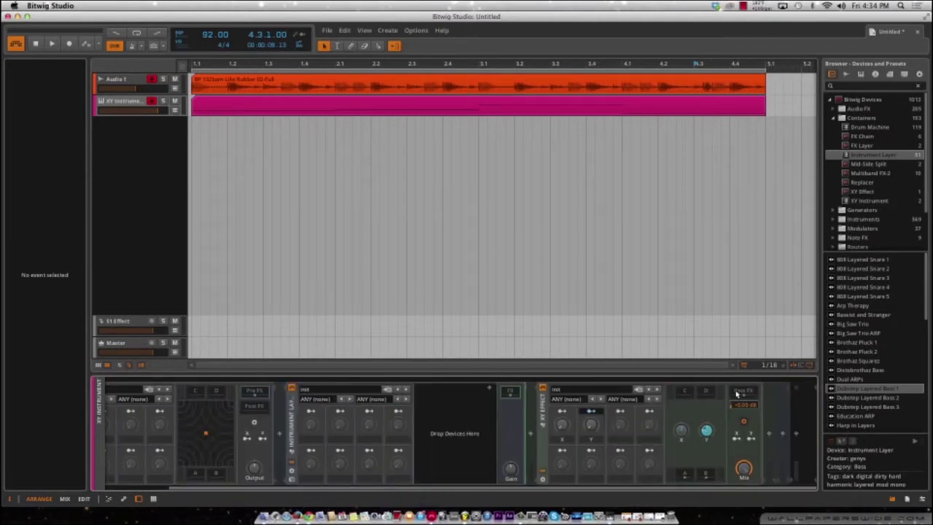
Play the loop from bar 1 and stop it to audition the chain
scroll(540, 492, "left", 2)
key("space")
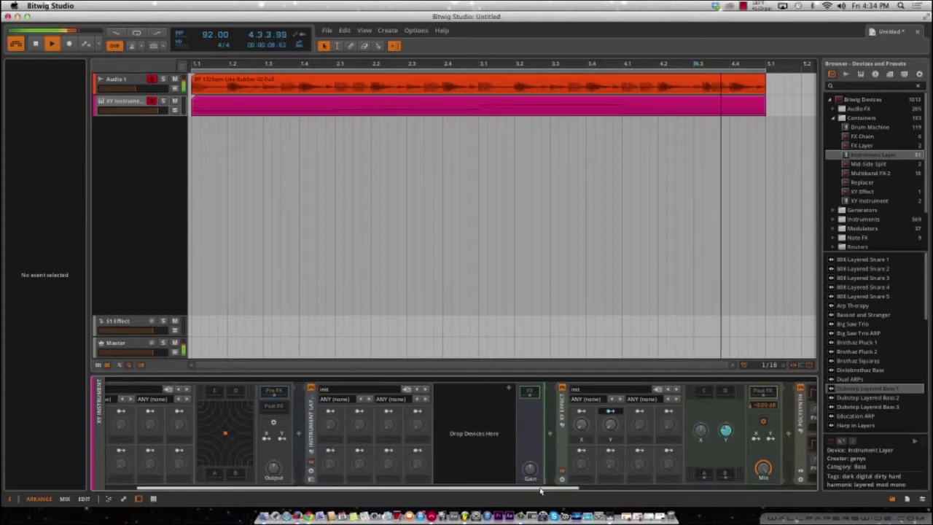
key("space")
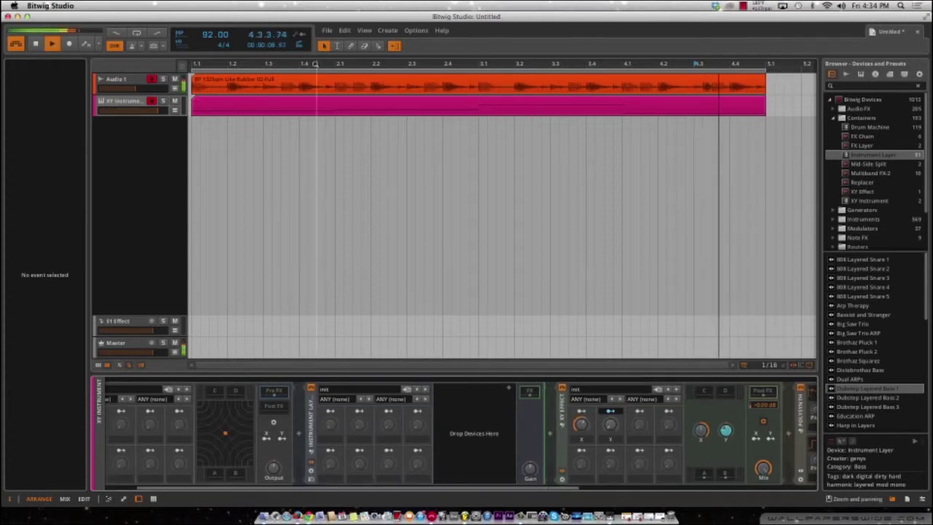
key("space")
left_click(193, 64)
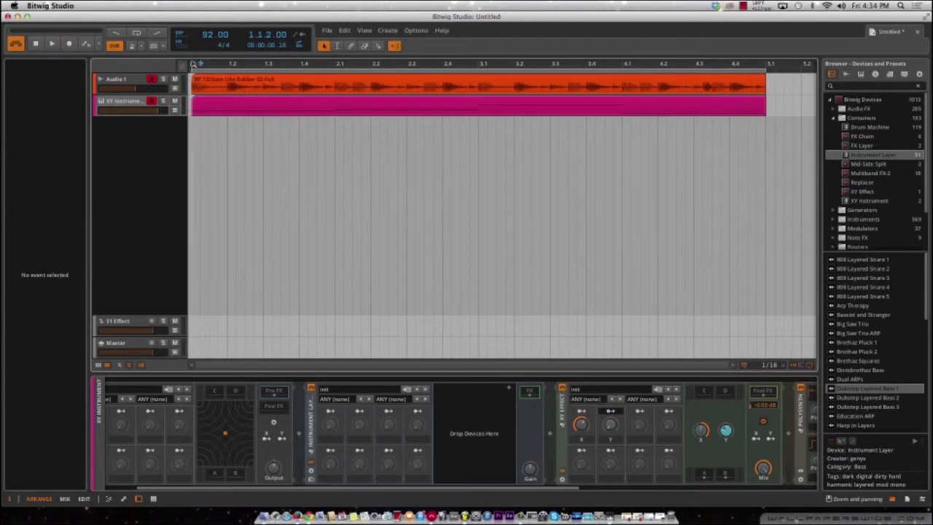
key("space")
key("space")
key("space")
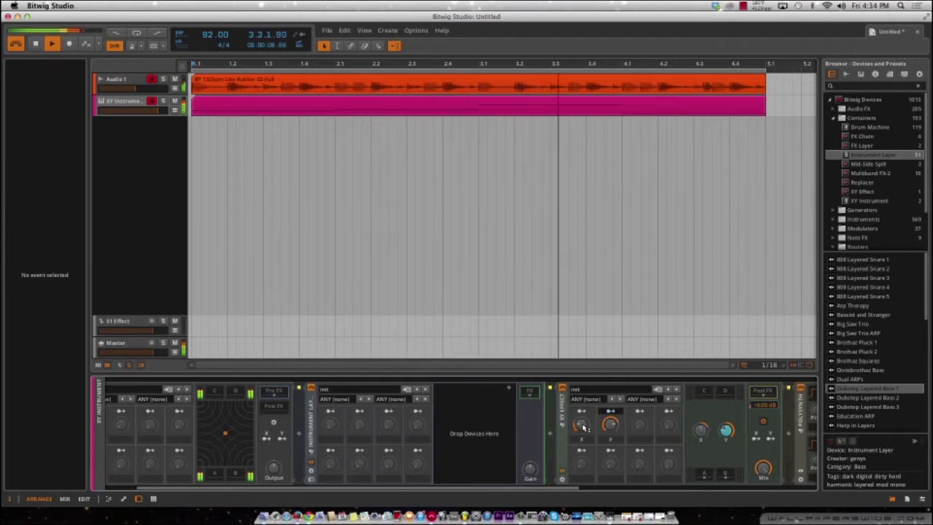
left_click_drag(450, 492, 417, 492)
key("space")
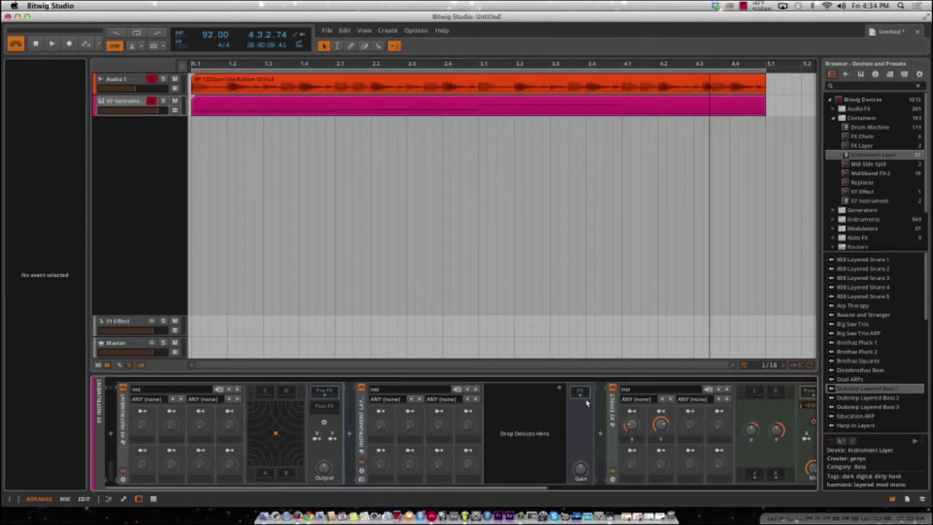
Insert an EQ-2 after the Instrument Layer and stop playback
left_click(602, 435)
left_click(618, 430)
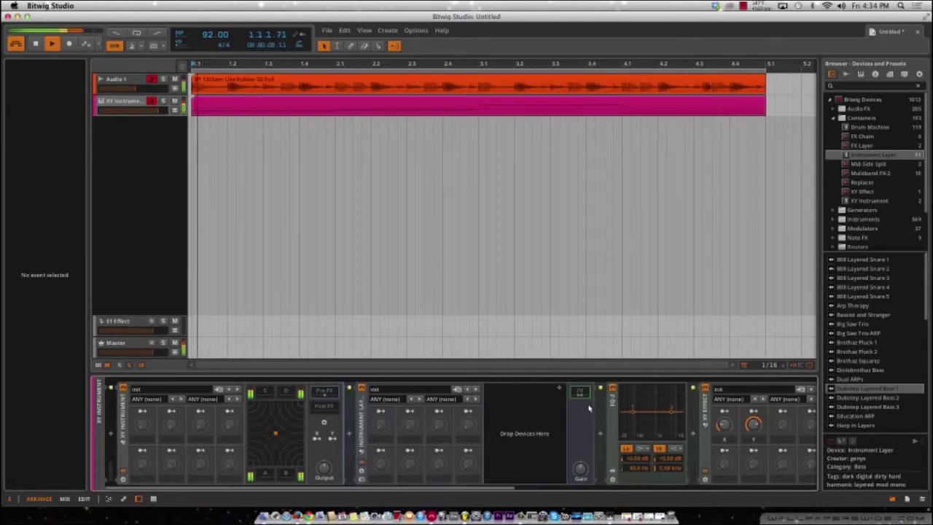
key("space")
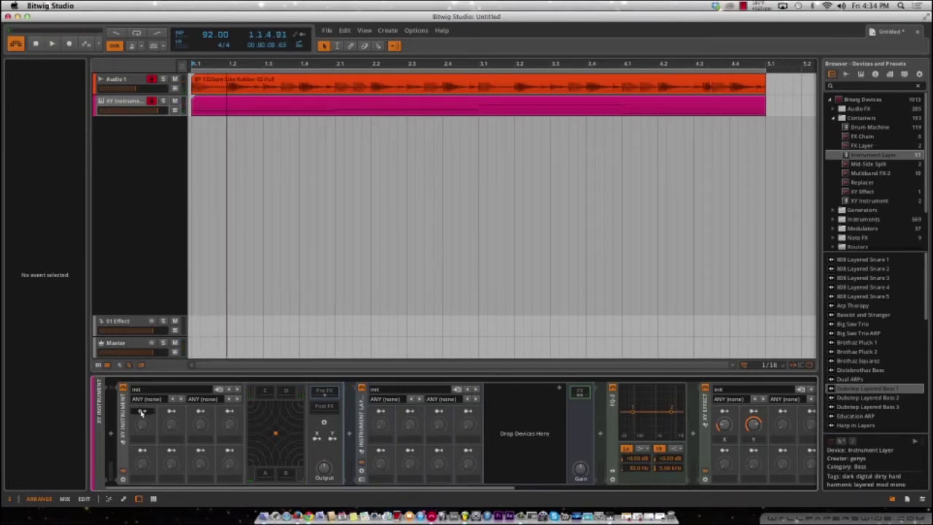
Toggle the XY Instrument's axis assignment on, switching it from X to Y
left_click(318, 437)
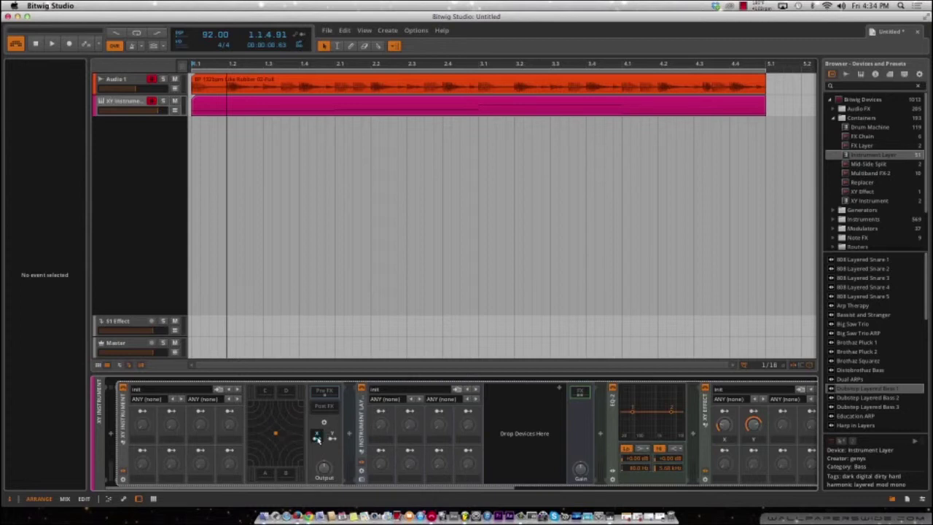
left_click_drag(479, 488, 737, 472)
scroll(736, 473, "left", 5)
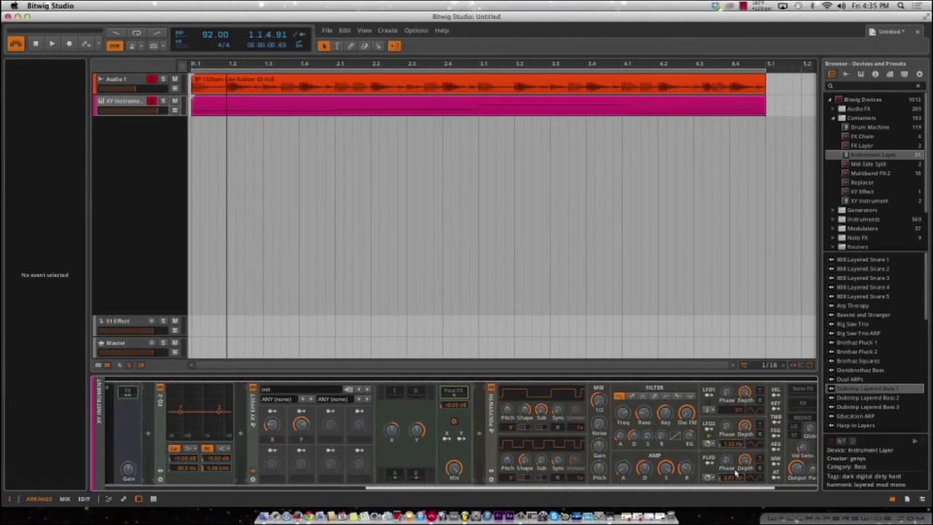
scroll(692, 473, "left", 20)
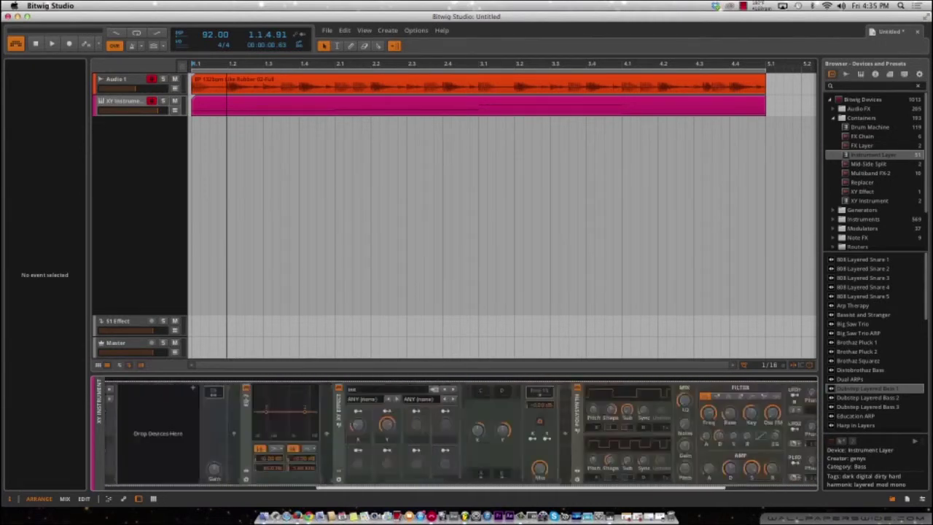
scroll(461, 435, "left", 6)
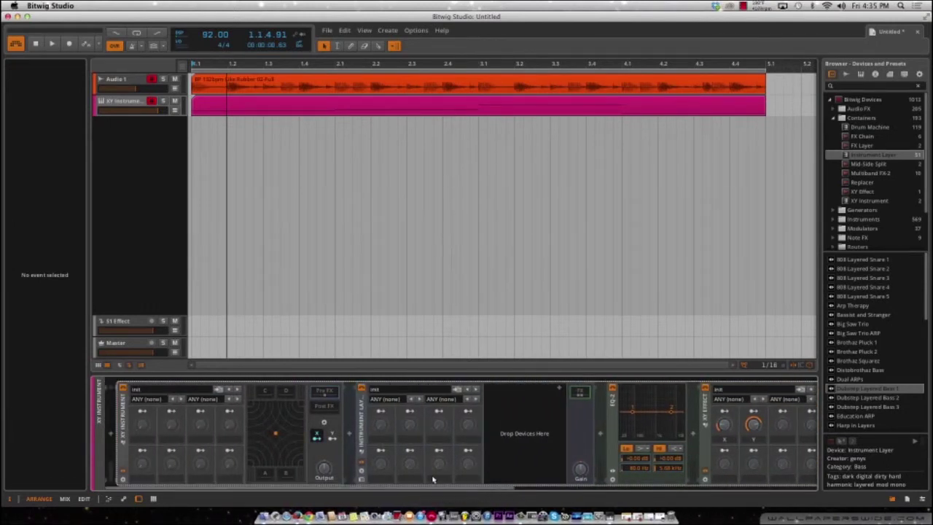
mouse_move(437, 487)
left_mouse_down()
mouse_move(516, 488)
mouse_move(450, 479)
left_mouse_up()
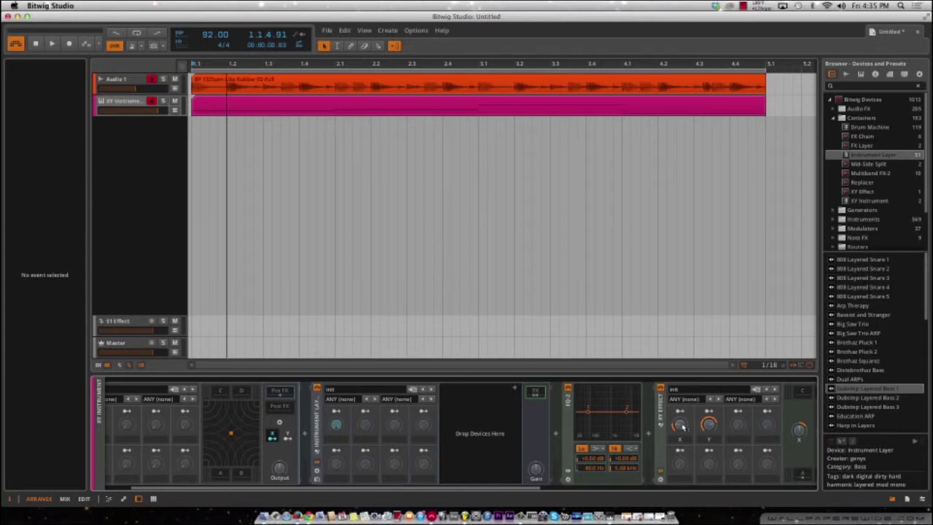
left_click(288, 436)
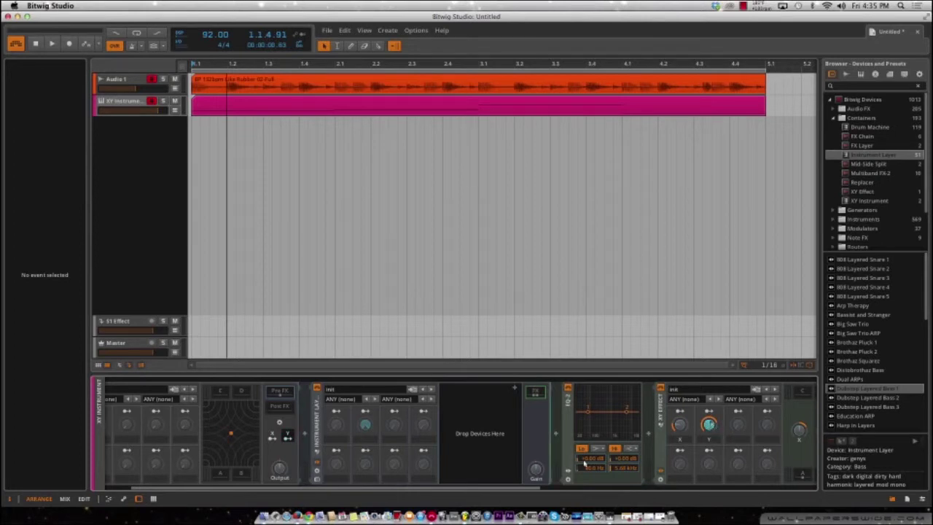
scroll(583, 463, "right", 10)
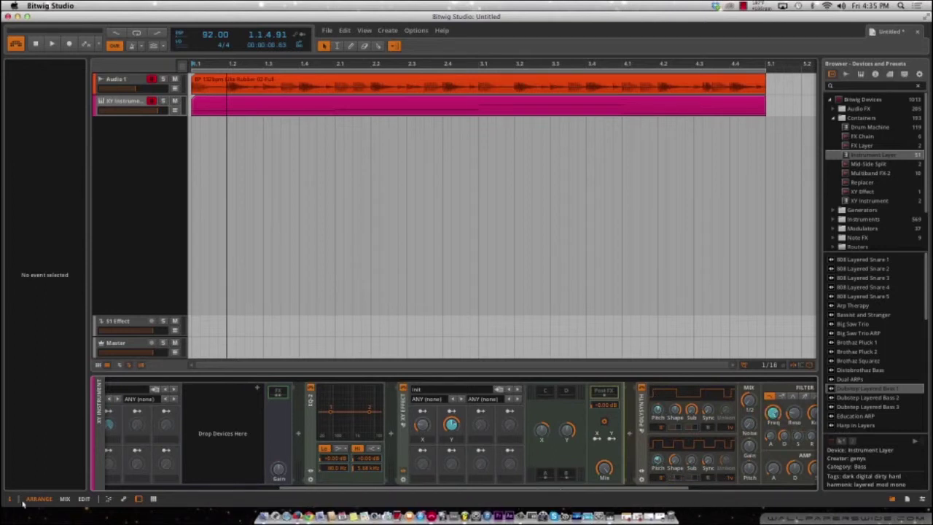
left_click_drag(343, 489, 146, 476)
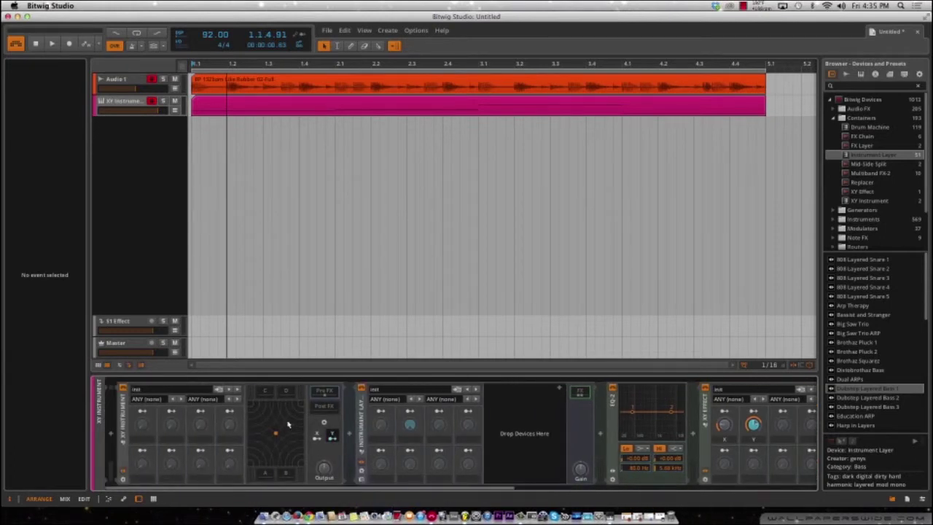
Replace the XY pad with separate X and Y knobs and select the X macro
left_click(324, 423)
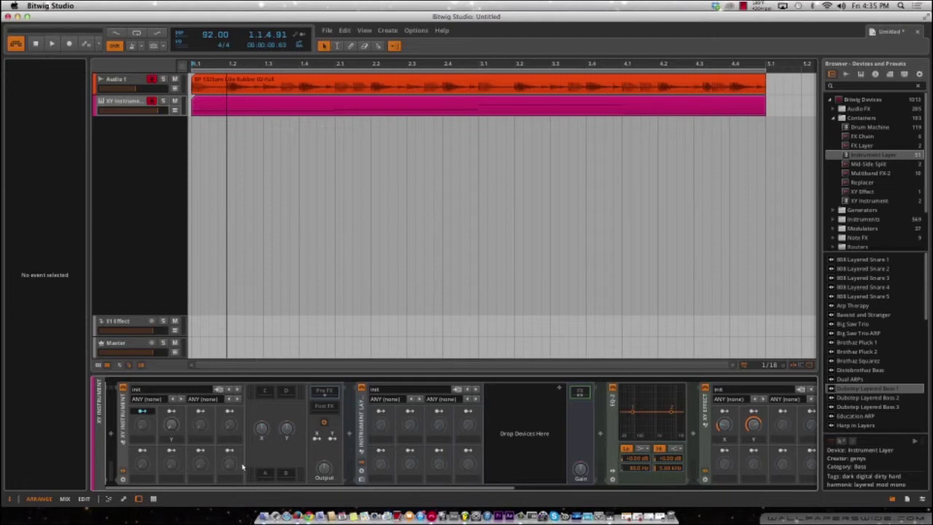
left_click(260, 428)
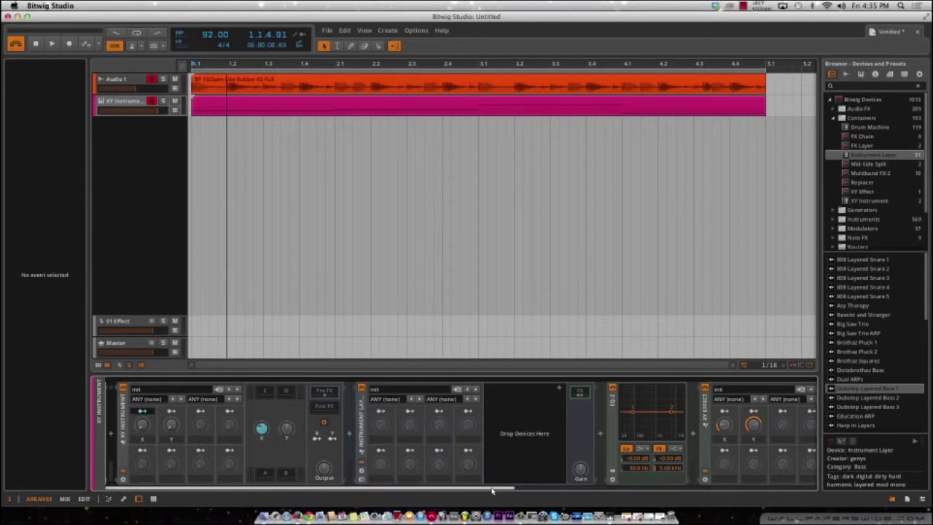
left_click_drag(492, 491, 438, 412)
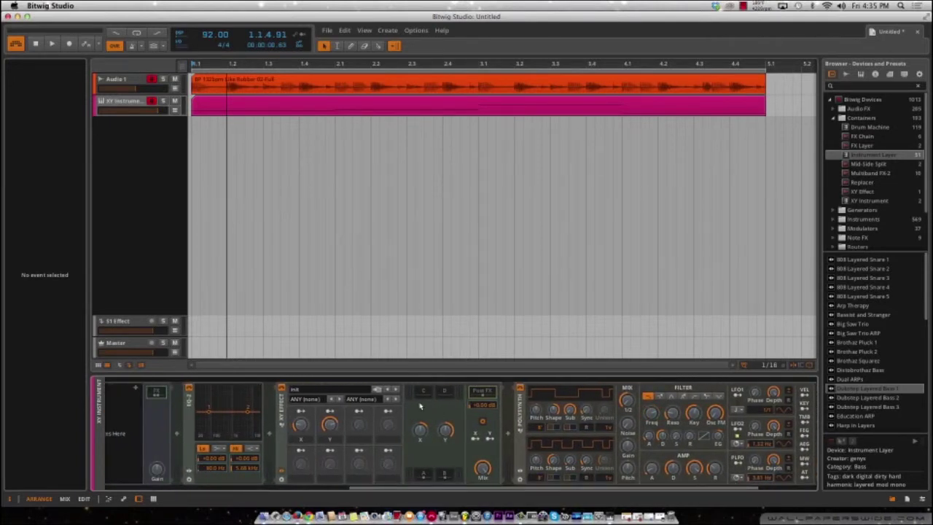
scroll(425, 401, "left", 5)
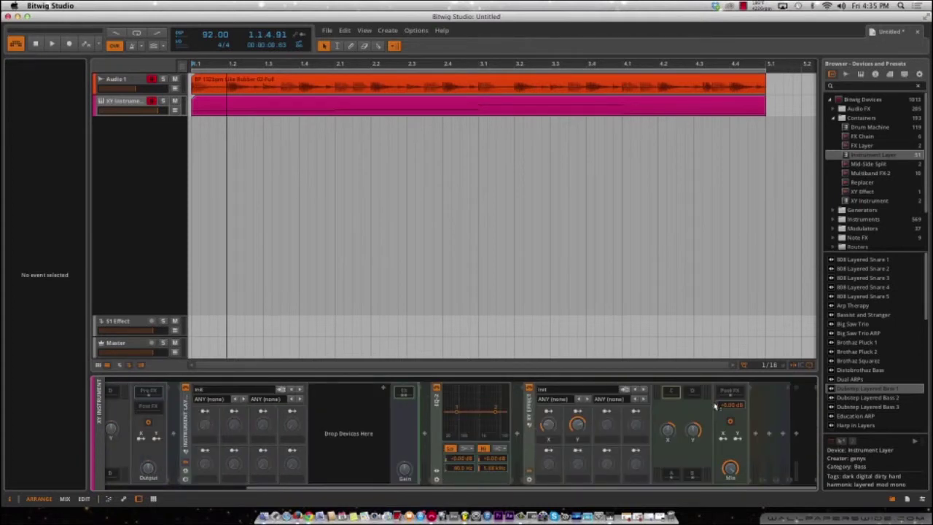
Add a Distortion at the end of the chain and adjust its Mix knob
left_click(758, 436)
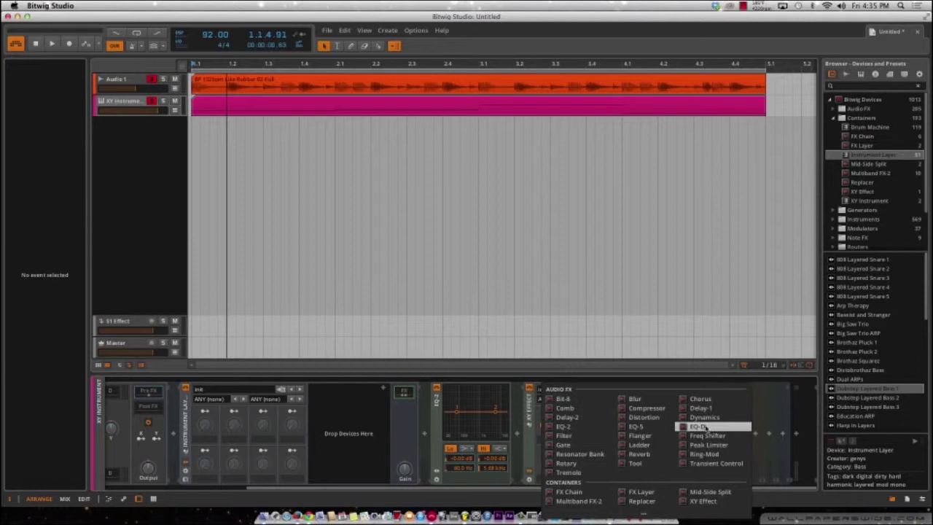
left_click(642, 418)
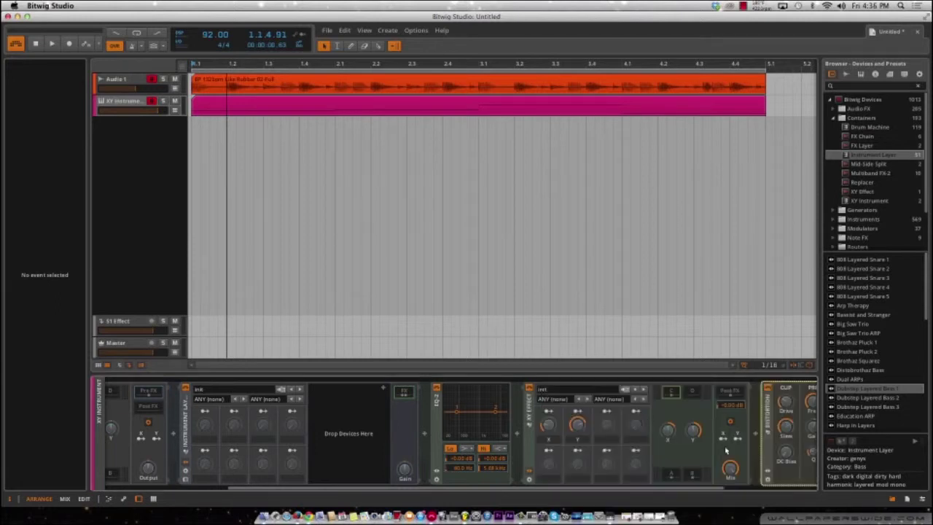
scroll(612, 490, "right", 3)
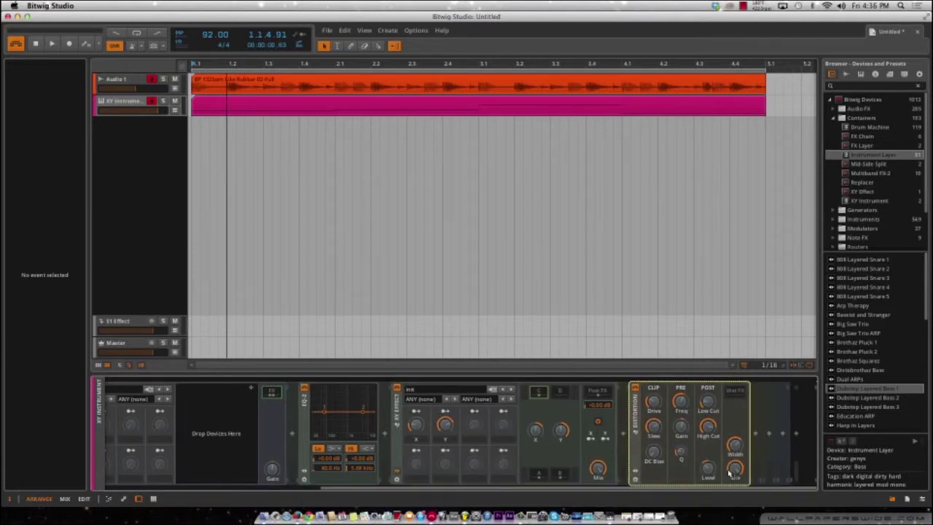
left_click(736, 471)
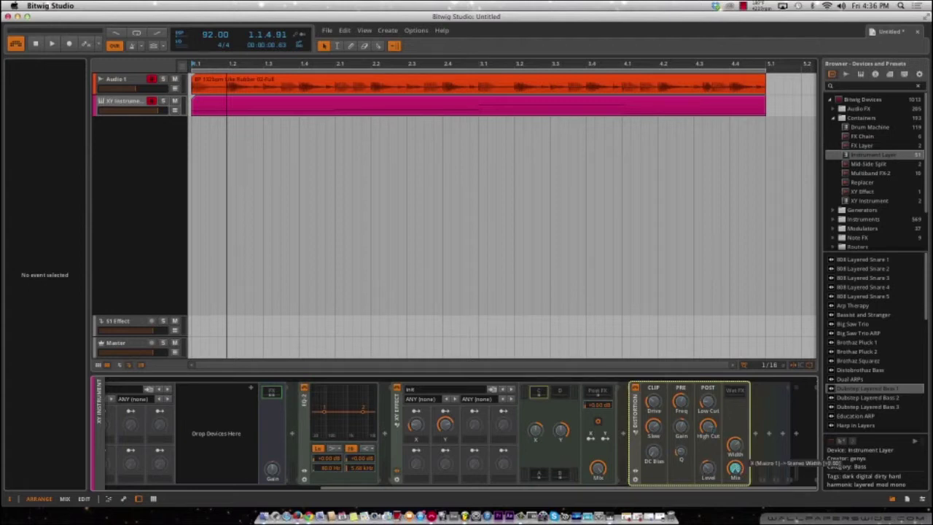
right_click(439, 504)
left_click(364, 498)
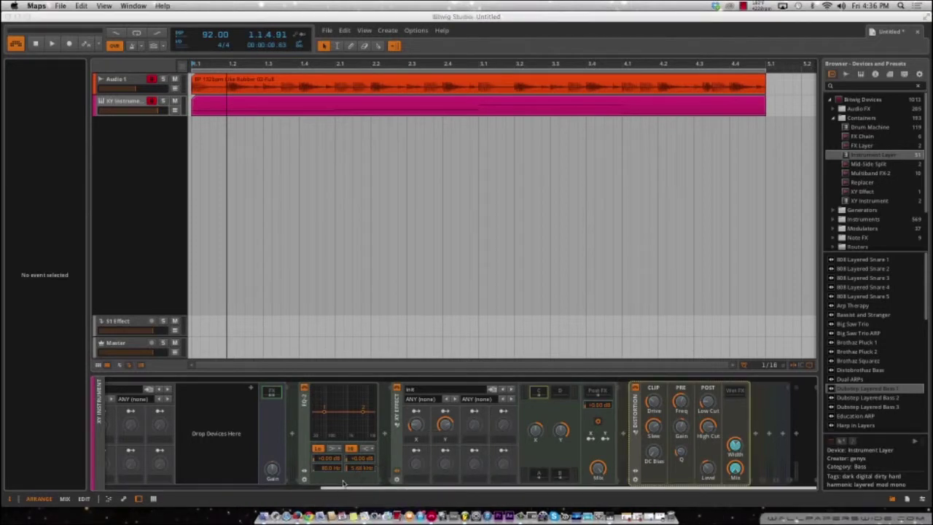
Play the loop while sweeping the XY Instrument's X macro up, then stop
left_click_drag(329, 488, 190, 489)
key("space")
left_click_drag(175, 412, 175, 398)
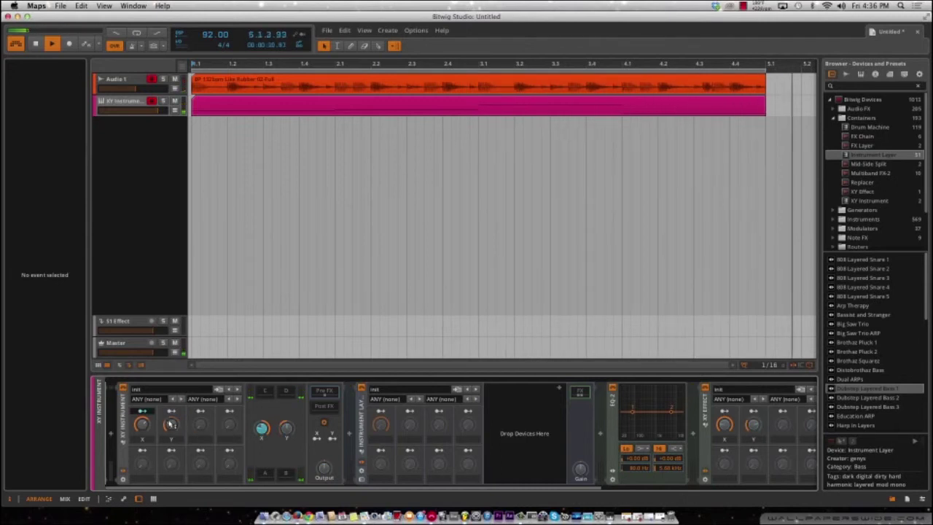
key("space")
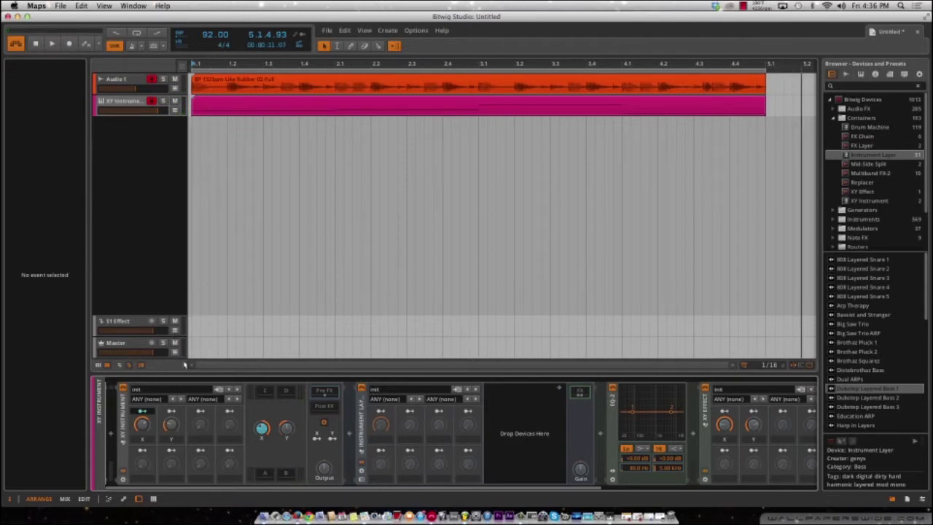
Toggle automation write on and off and check the X macro reads about 51.3%
right_click(145, 426)
key("Escape")
left_click(85, 43)
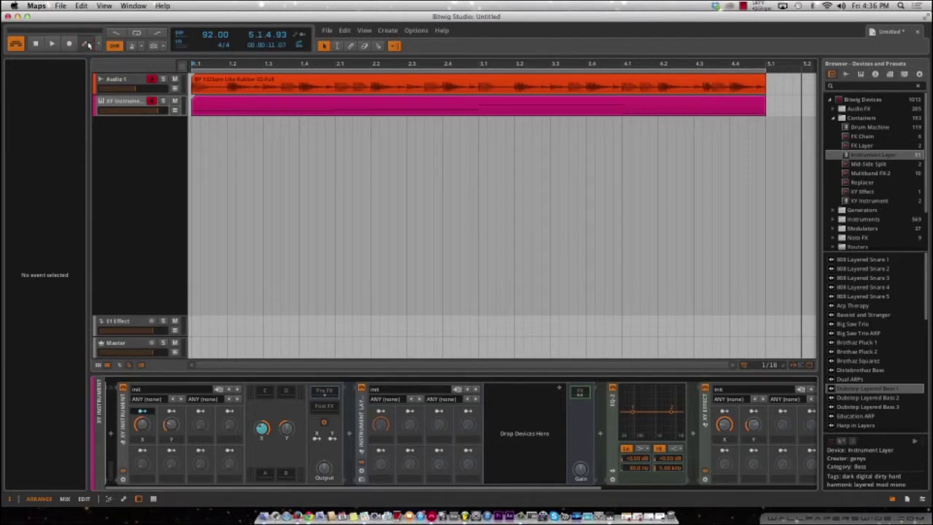
left_click(86, 43)
left_click(146, 436)
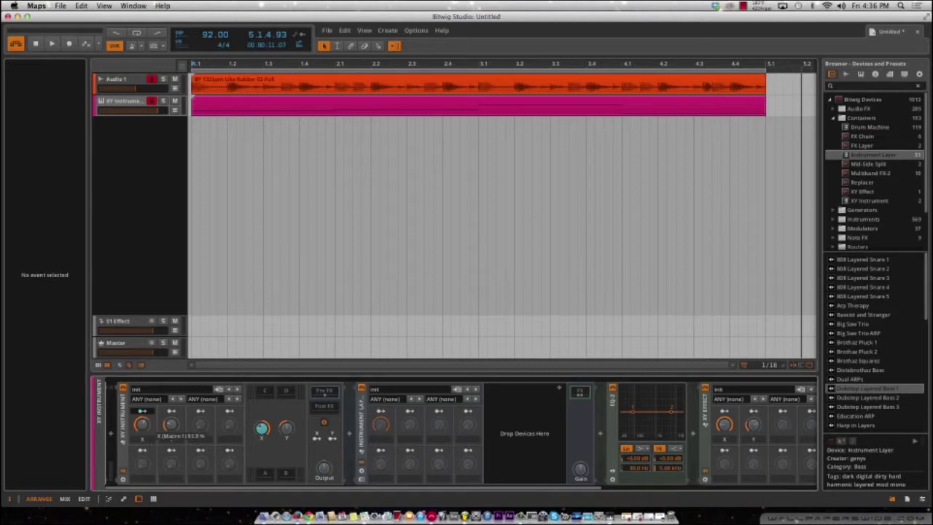
Add automation lanes for the XY Instrument's X and Y macro knobs
right_click(145, 425)
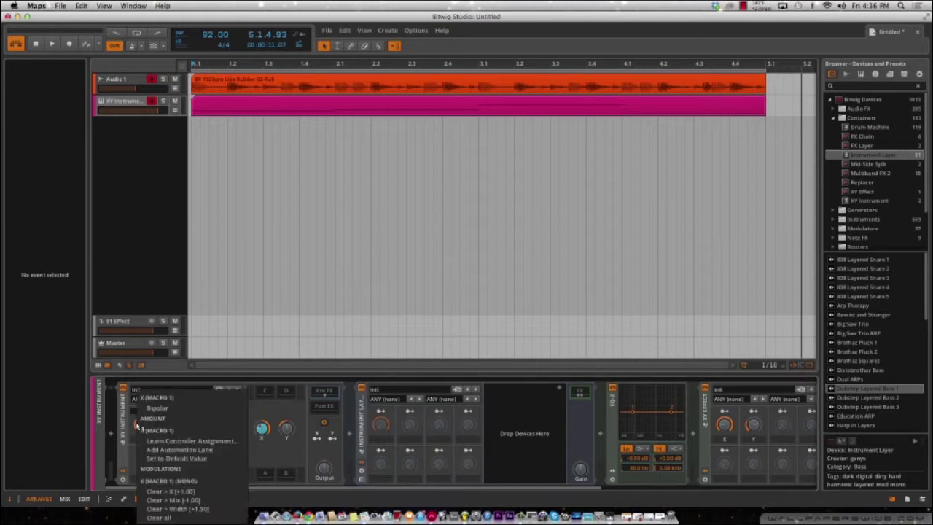
left_click(175, 450)
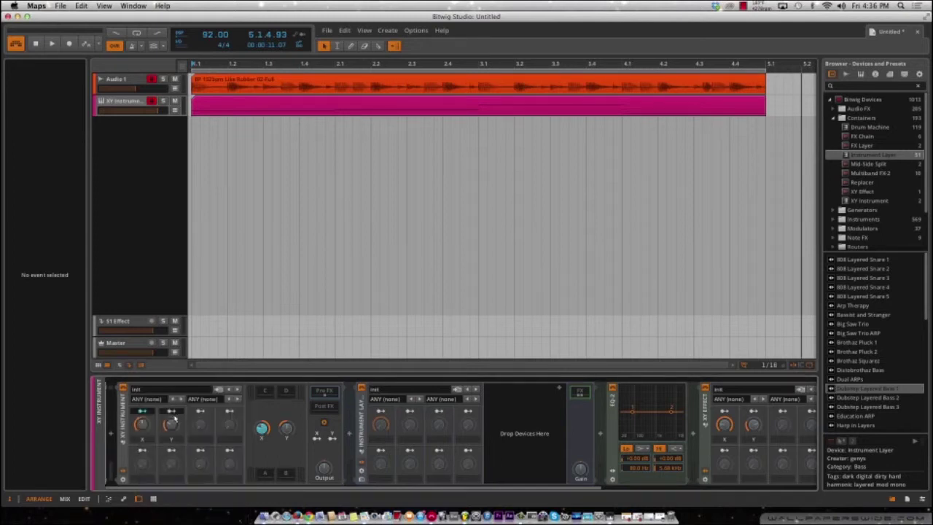
right_click(172, 426)
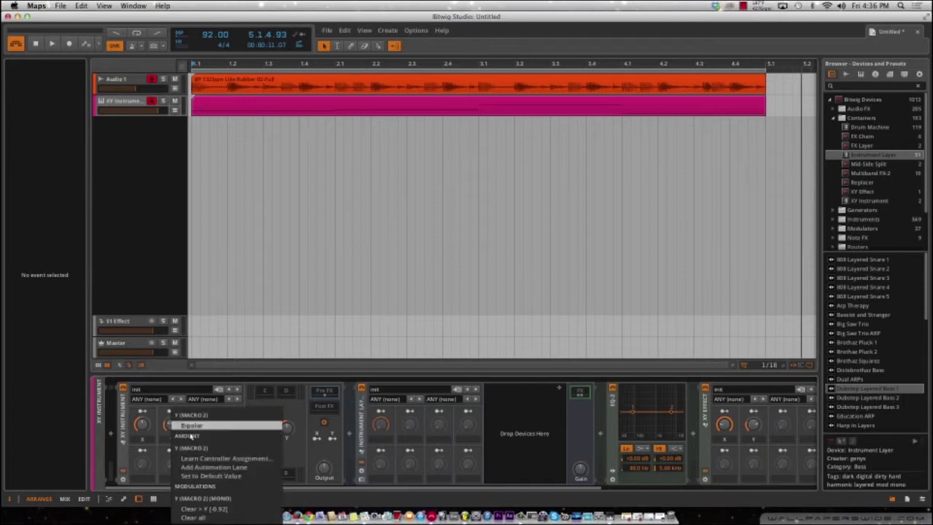
left_click(197, 467)
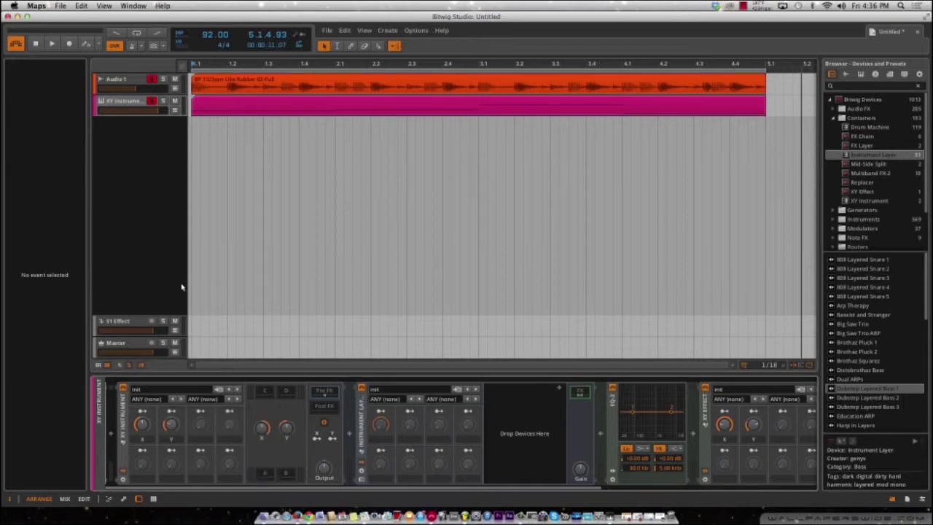
Expand the track's automation, set the lane to X (Macro 1), and place its first point
left_click(175, 111)
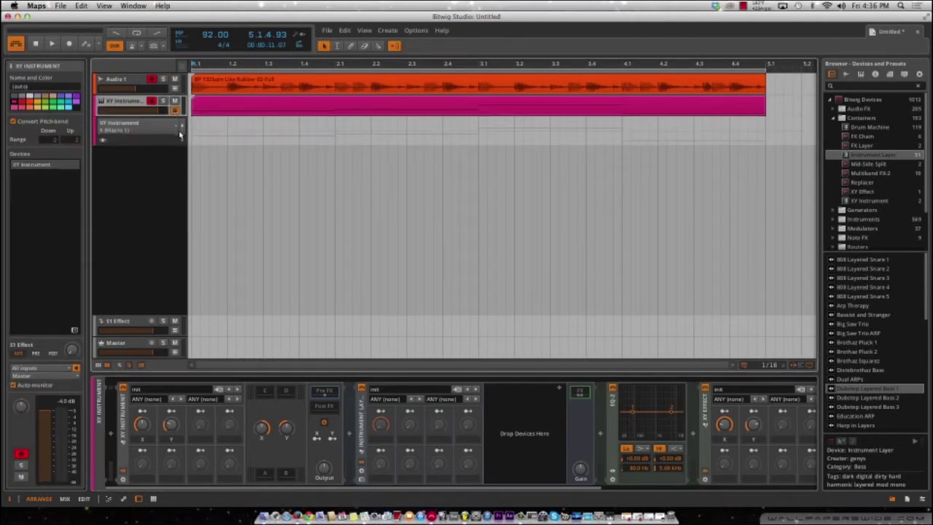
left_click(177, 128)
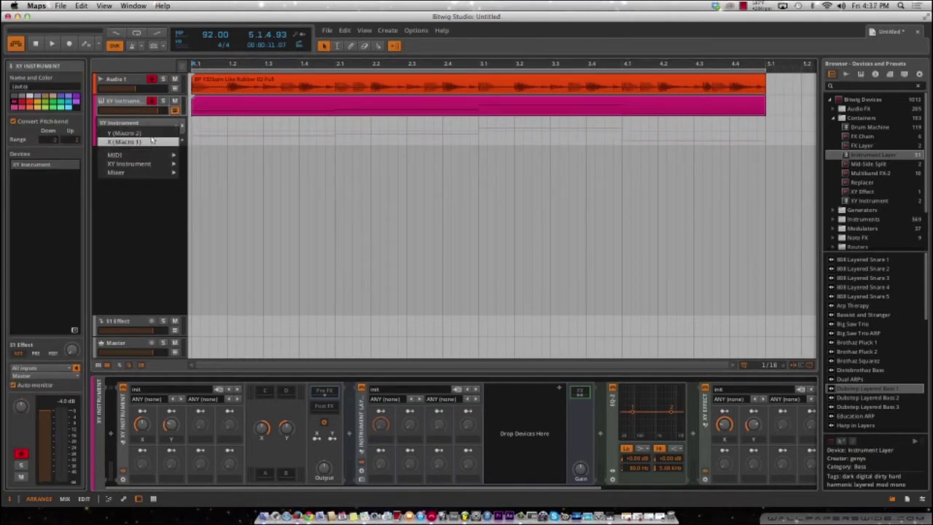
left_click(152, 143)
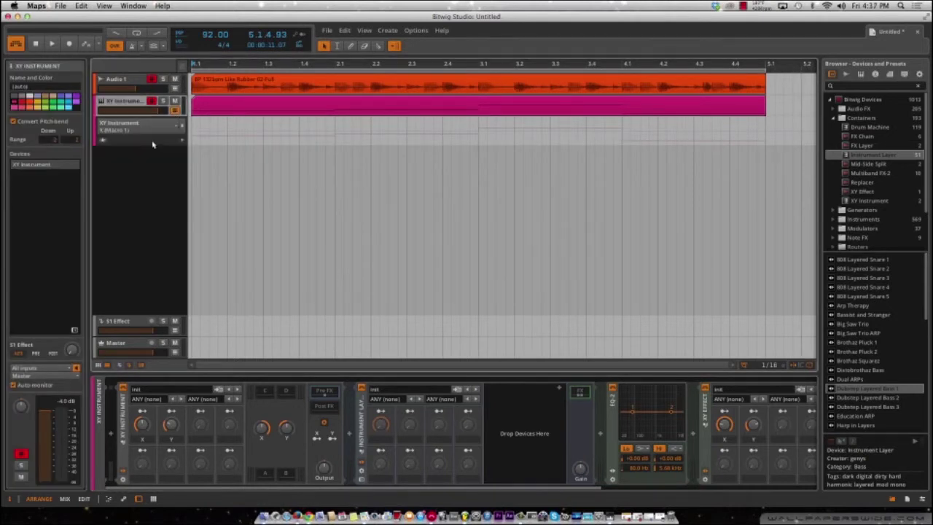
left_click(195, 141)
Draw the X (Macro 1) curve with two peaks and a fall near the song end
left_click(299, 122)
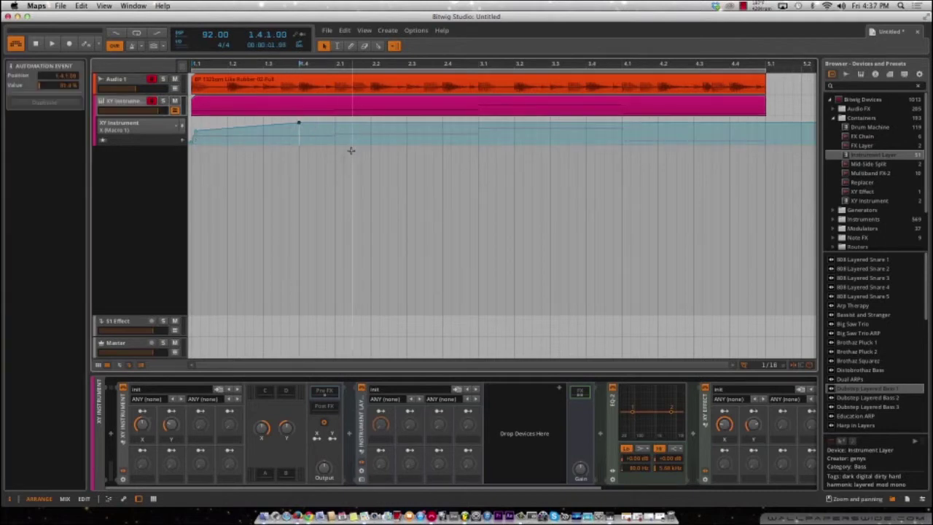
left_click(353, 142)
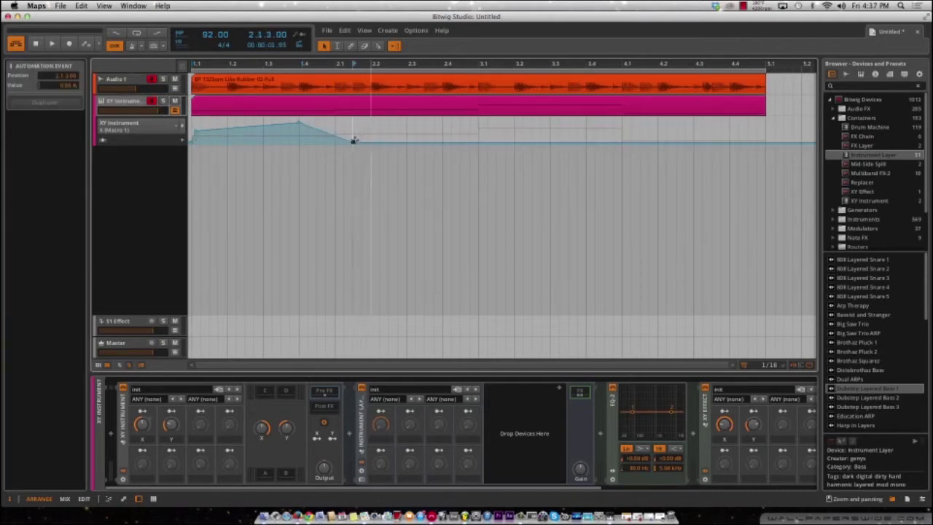
left_click(539, 125)
left_click(539, 125)
left_click(766, 142)
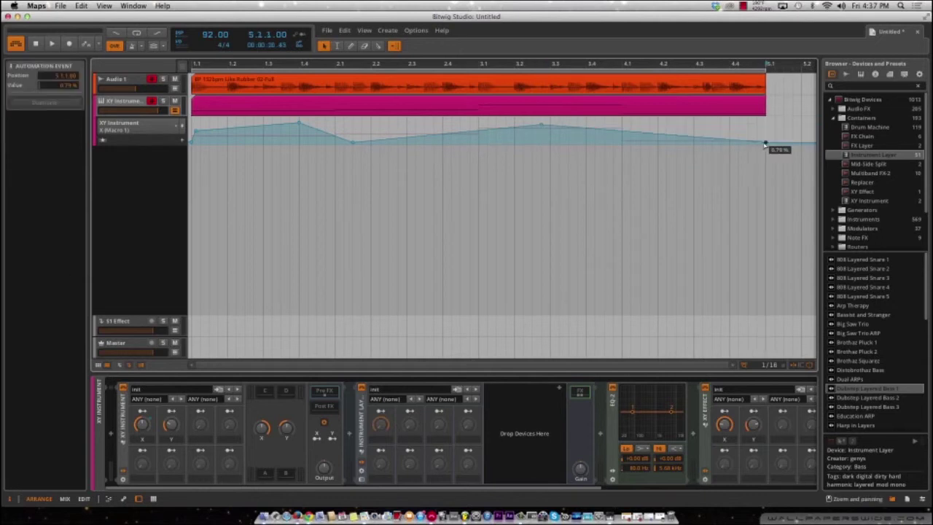
Add a second automation lane and set it to Y (Macro 2)
left_click(177, 129)
left_click(177, 128)
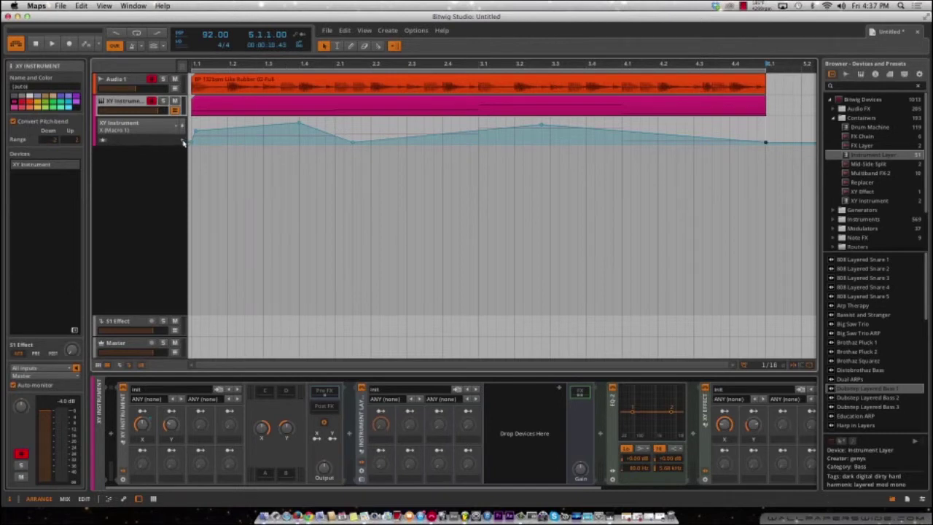
left_click(183, 141)
left_click(174, 127)
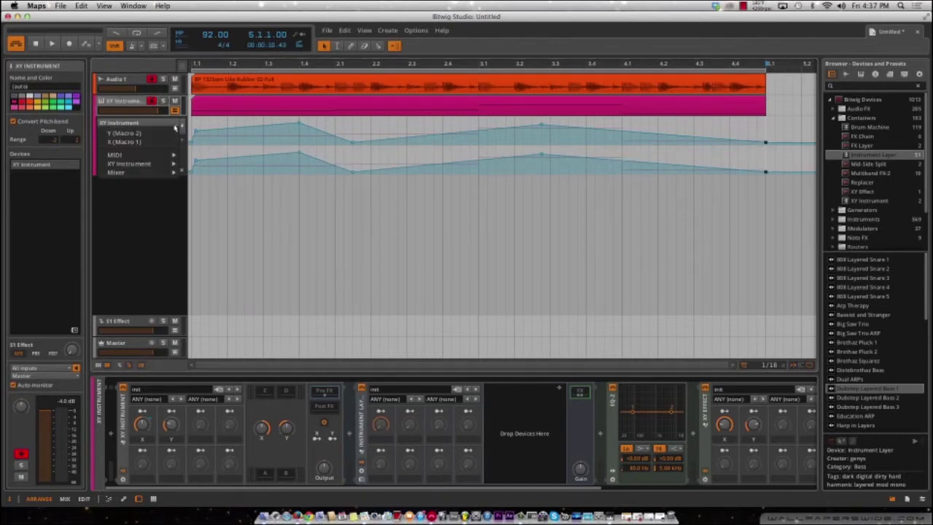
left_click(151, 141)
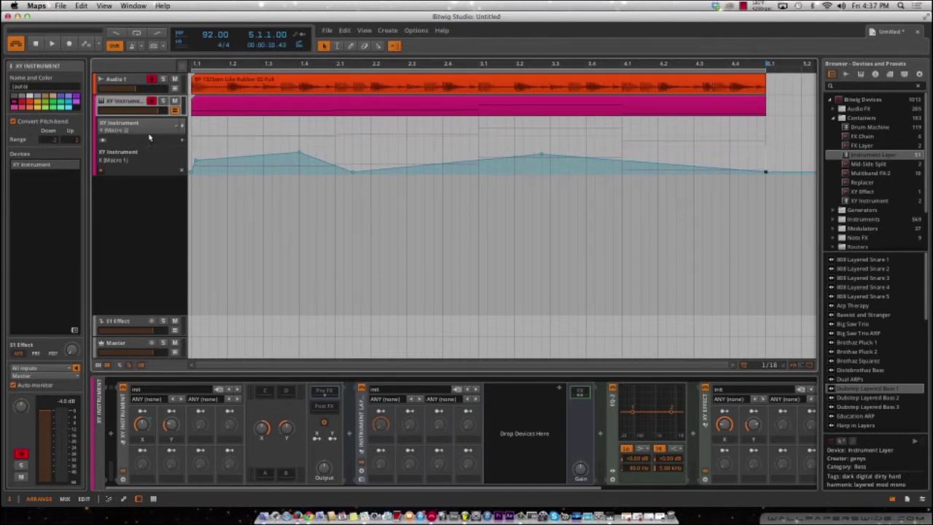
Draw a Y (Macro 2) curve alternating peaks and dips, ending with a rise at the song end
left_click(198, 122)
left_click(227, 143)
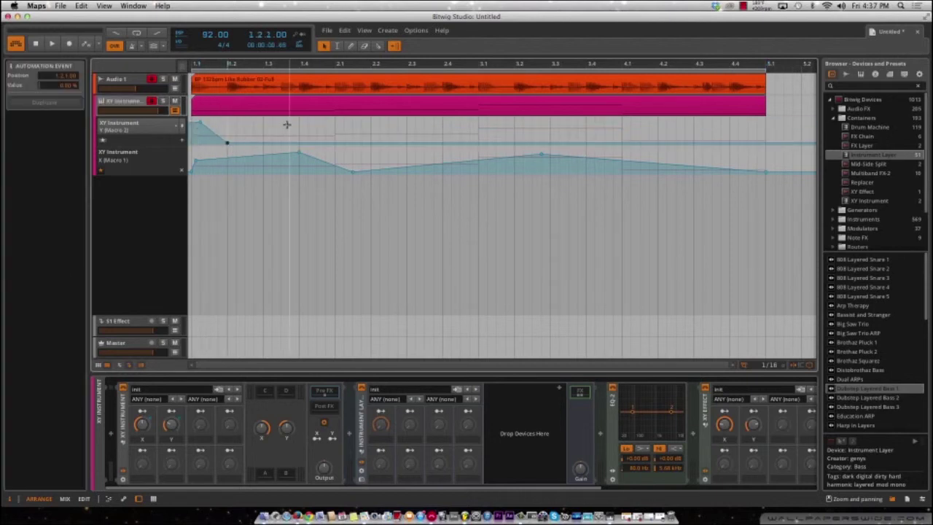
left_click(298, 123)
left_click(425, 143)
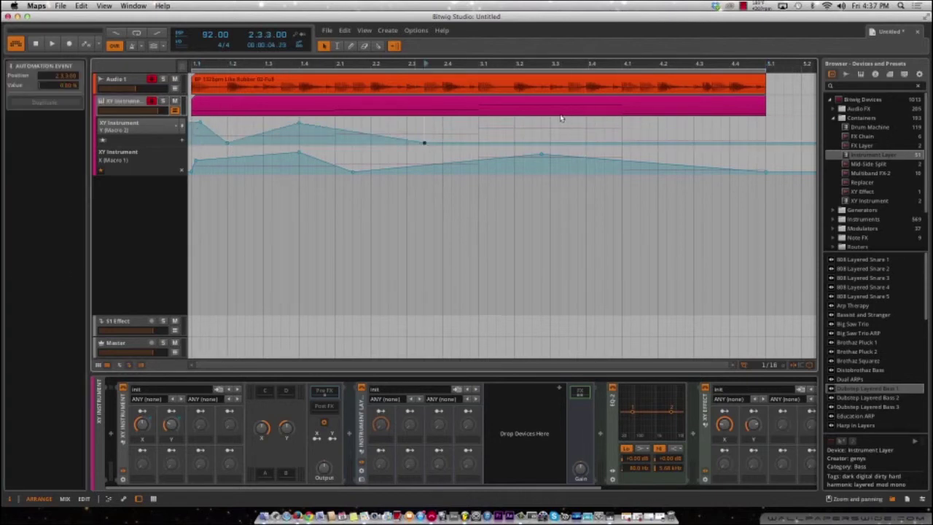
left_click(568, 119)
left_click(720, 141)
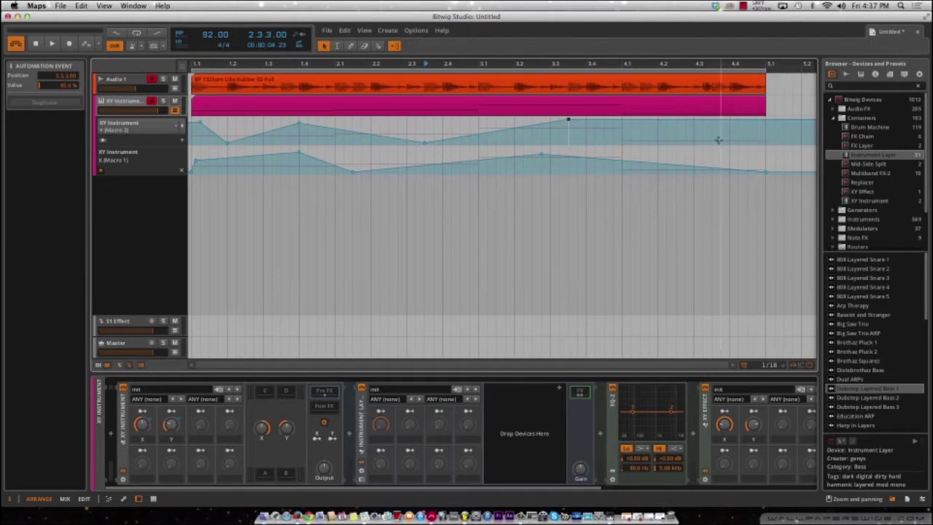
left_click(756, 124)
Play the project from bar 1 to hear the X and Y macro automation, scrolling the device panel
key("space")
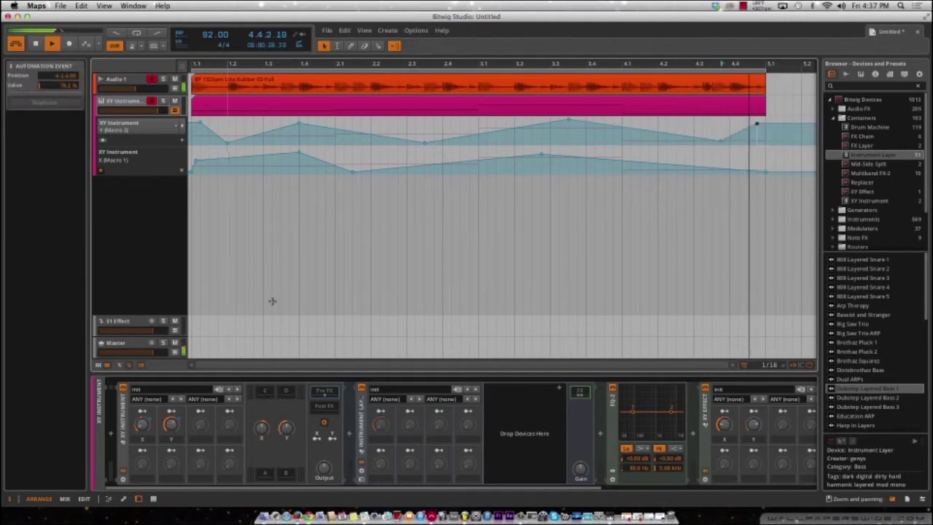
key("space")
left_click(187, 66)
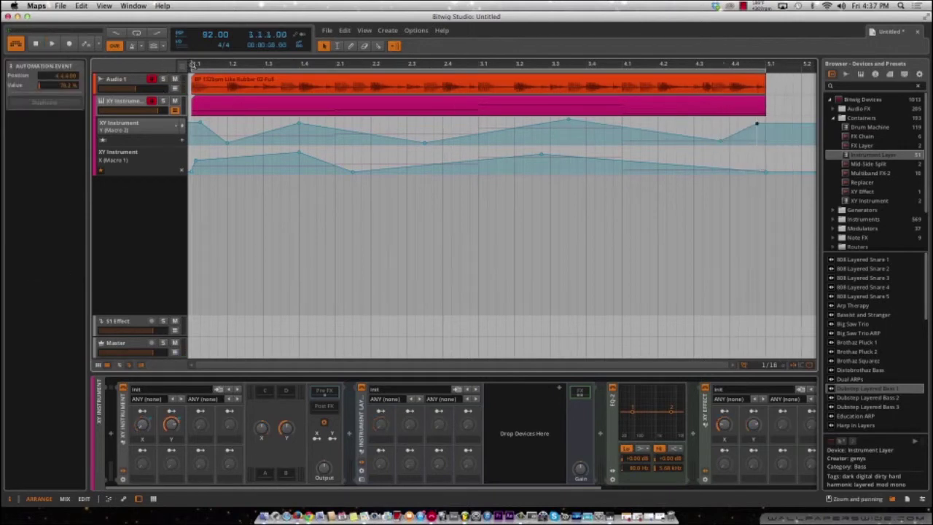
key("space")
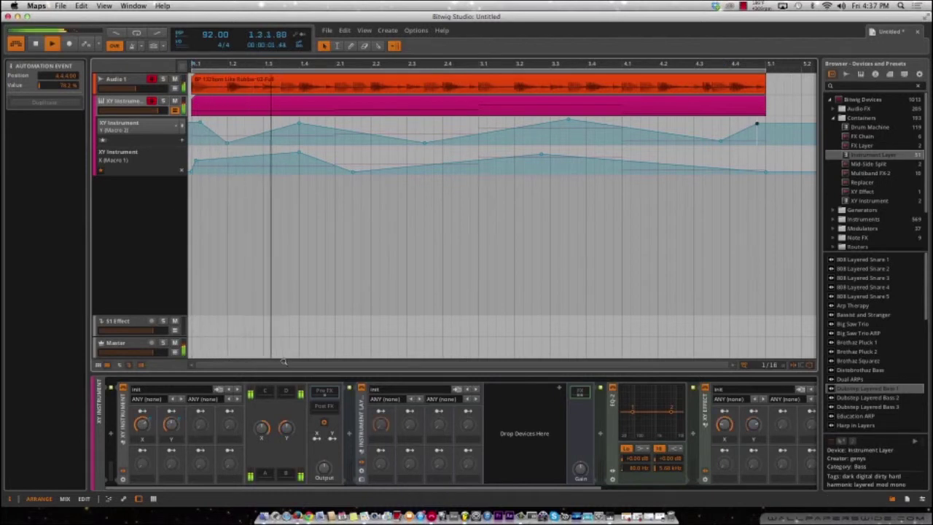
left_click_drag(357, 490, 575, 490)
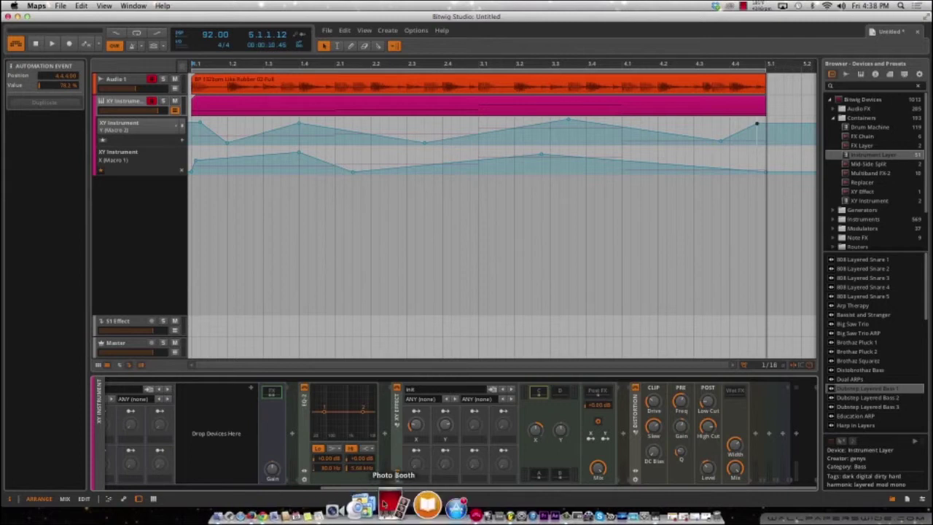
left_click(466, 506)
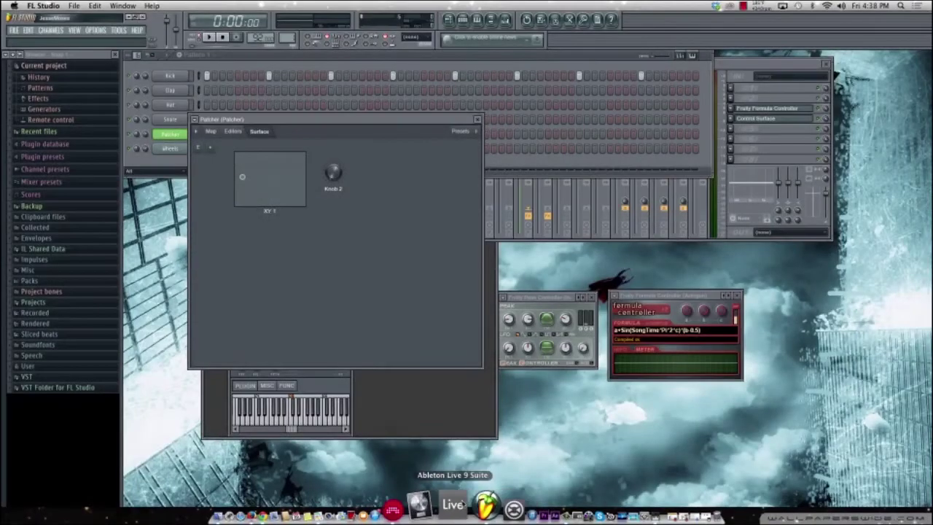
left_click(212, 132)
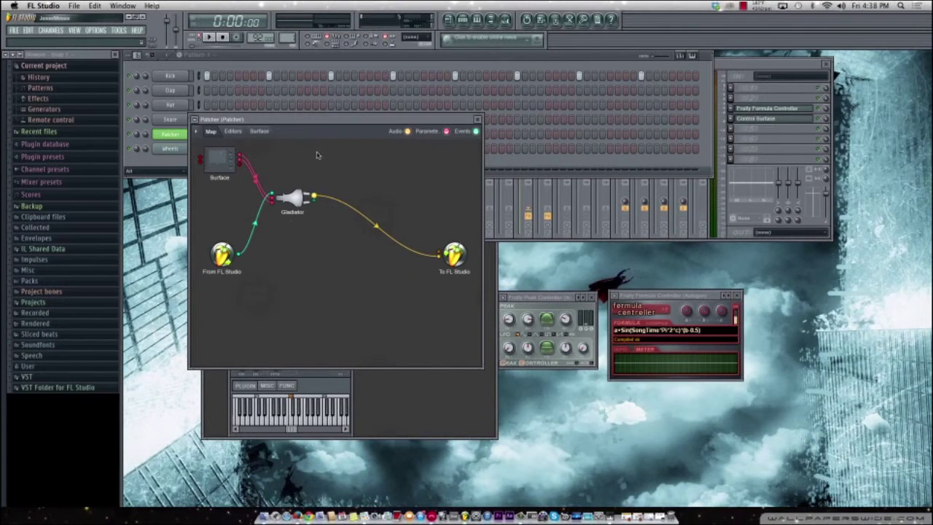
left_click(435, 506)
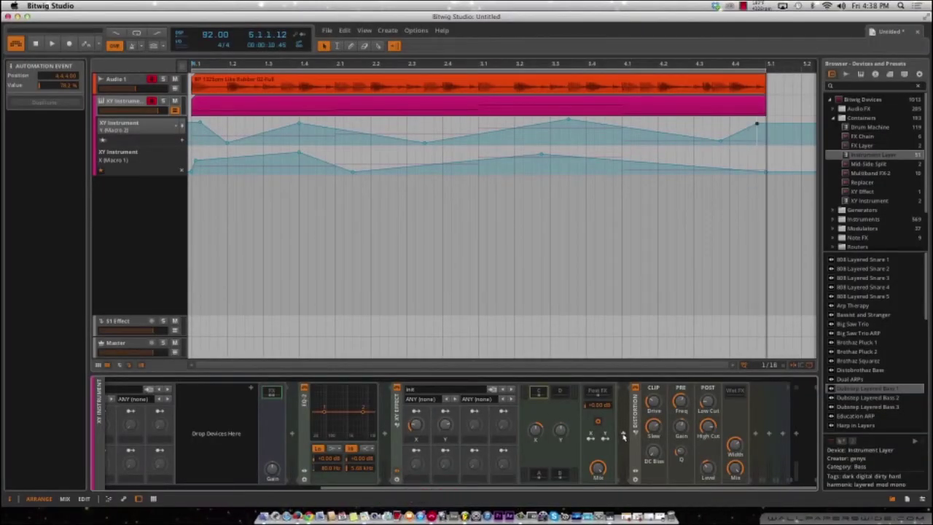
Browse the XY Effect and Multiband FX-2 containers, then replace the XY Instrument with a fresh one
left_click(853, 192)
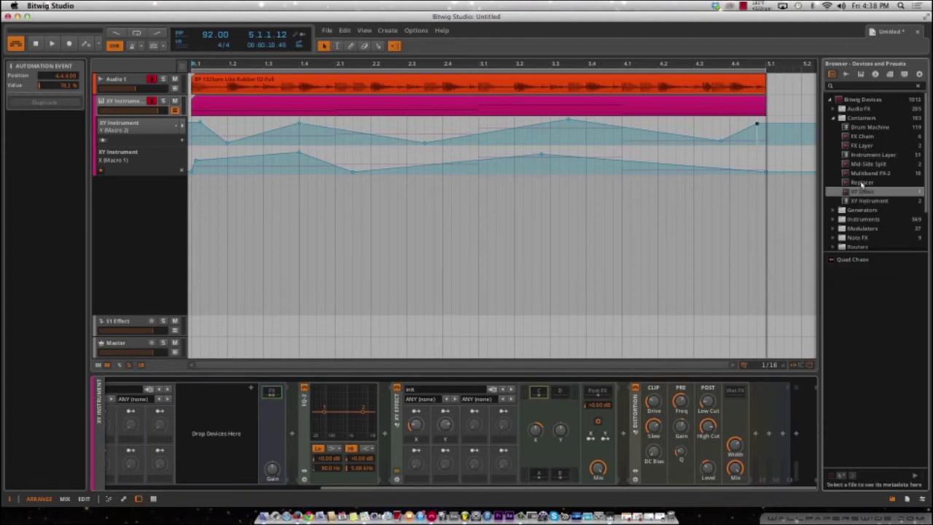
left_click(862, 174)
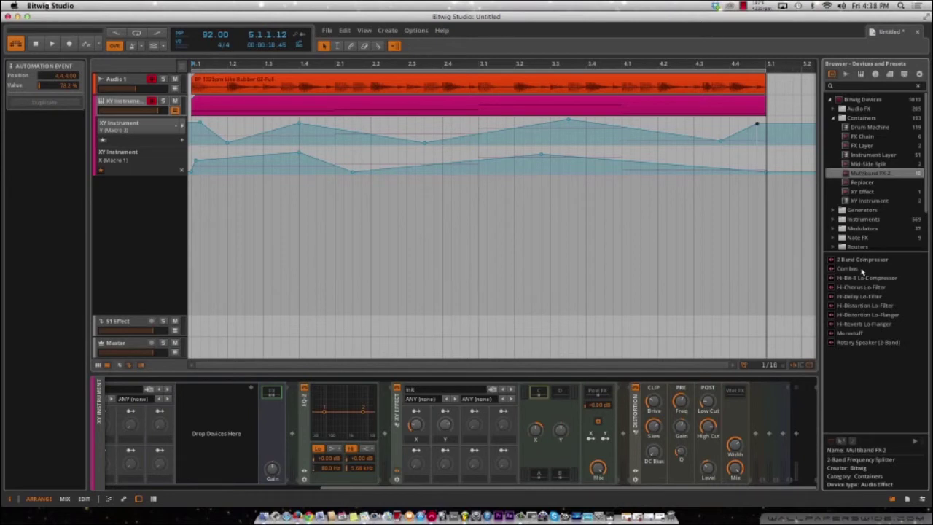
scroll(130, 477, "left", 5)
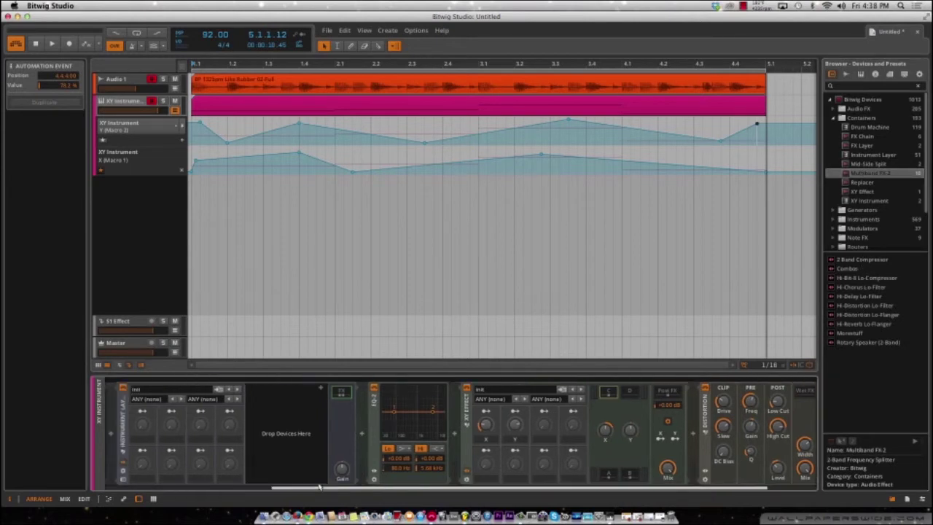
left_click(121, 435)
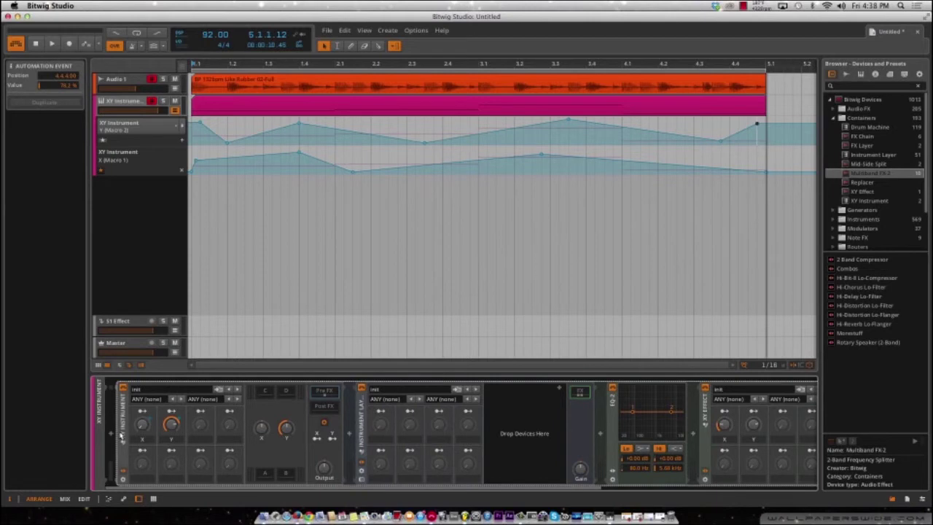
key("Delete")
left_click(117, 437)
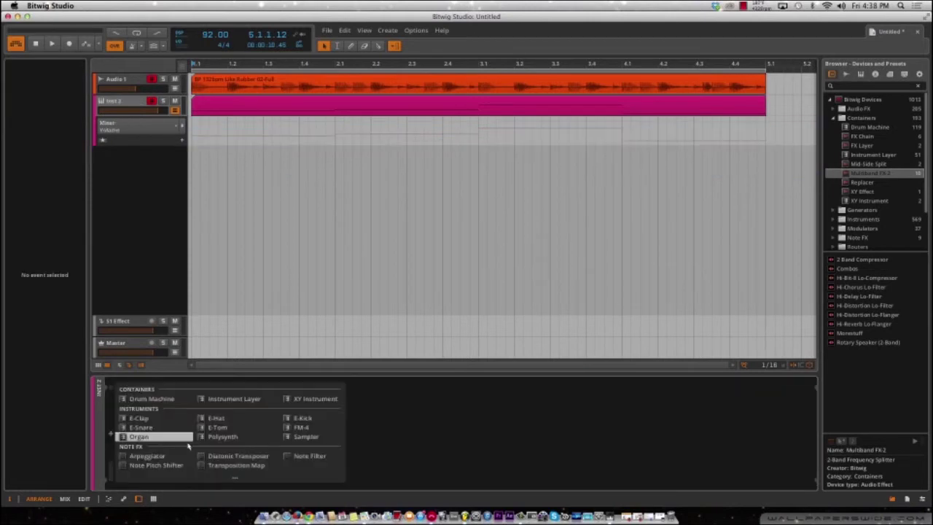
left_click(235, 478)
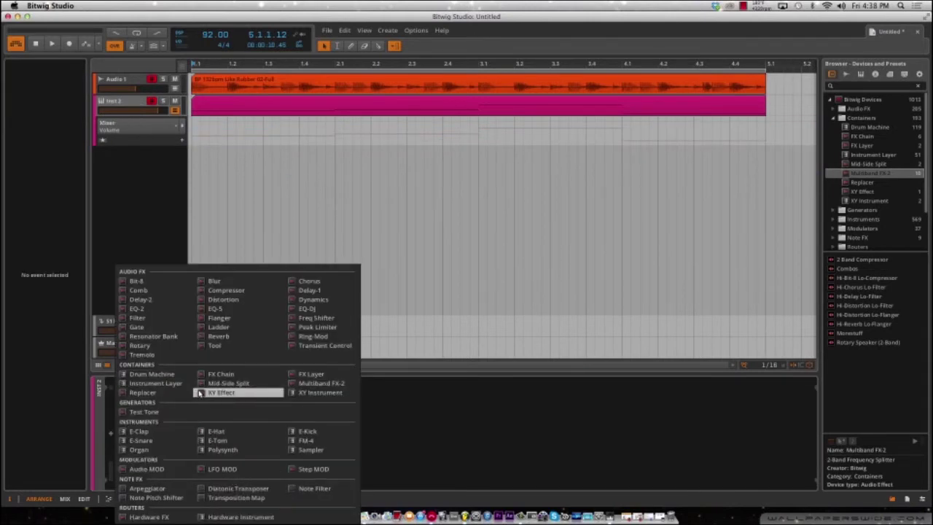
left_click(316, 393)
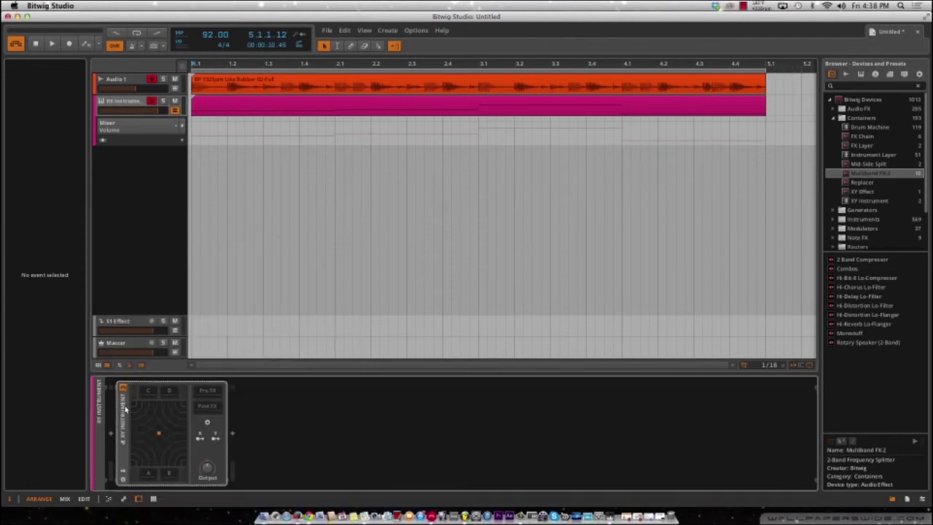
Load the Bitbretha XY ARP preset and audition it, viewing its arpeggiator and compressor devices
left_click(124, 471)
left_click(163, 388)
left_click(160, 413)
key("space")
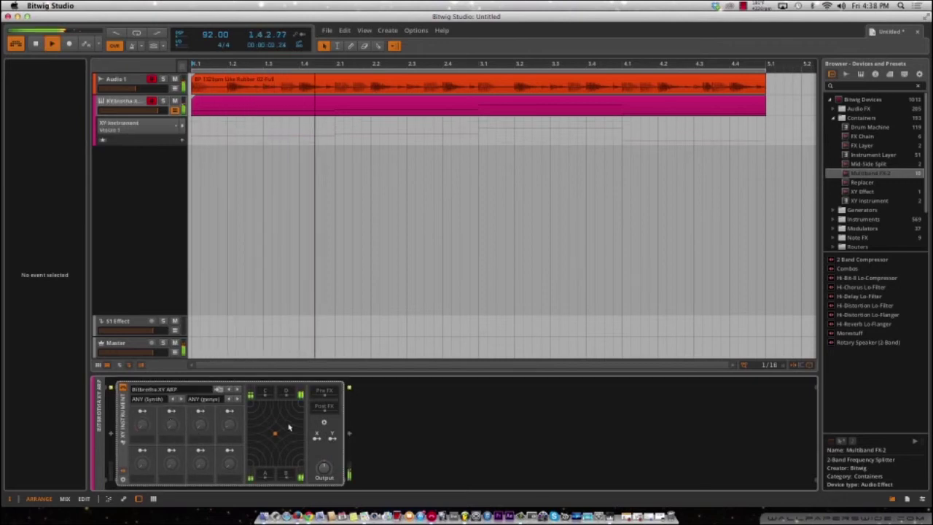
left_click(325, 391)
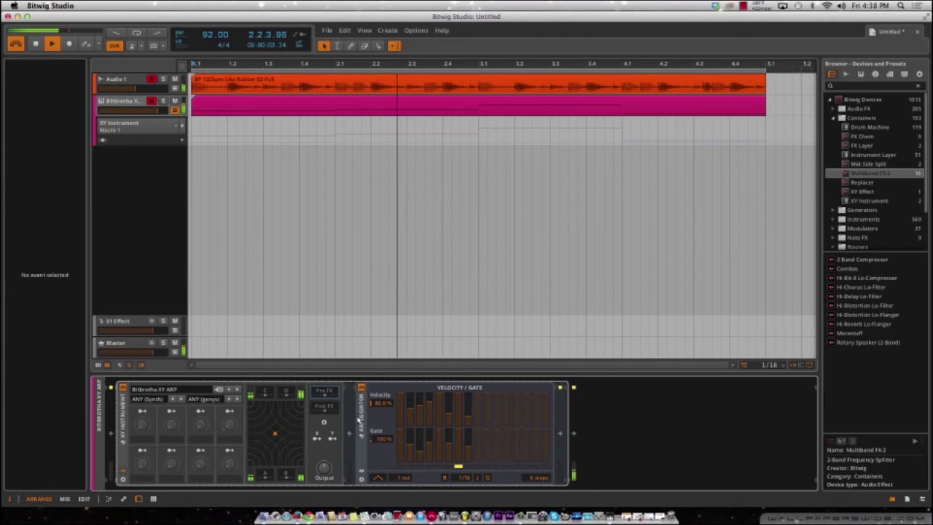
left_click(325, 406)
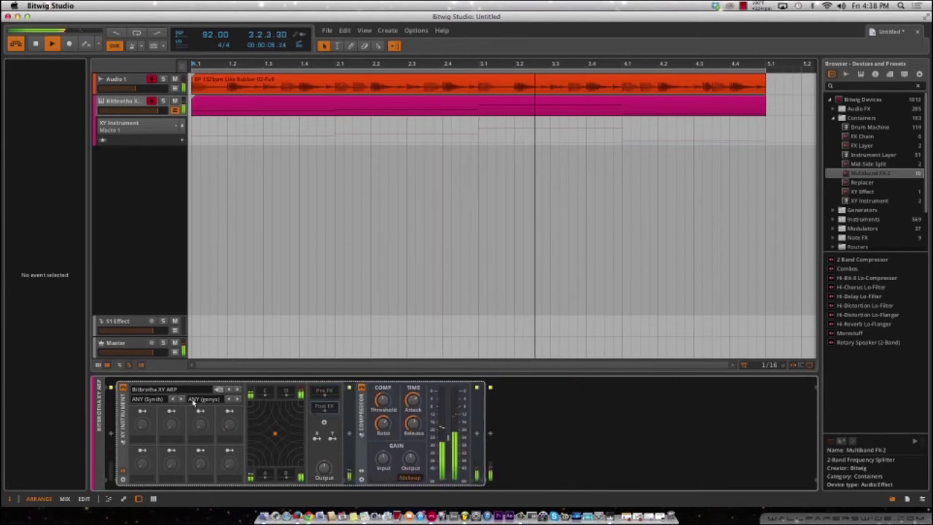
key("space")
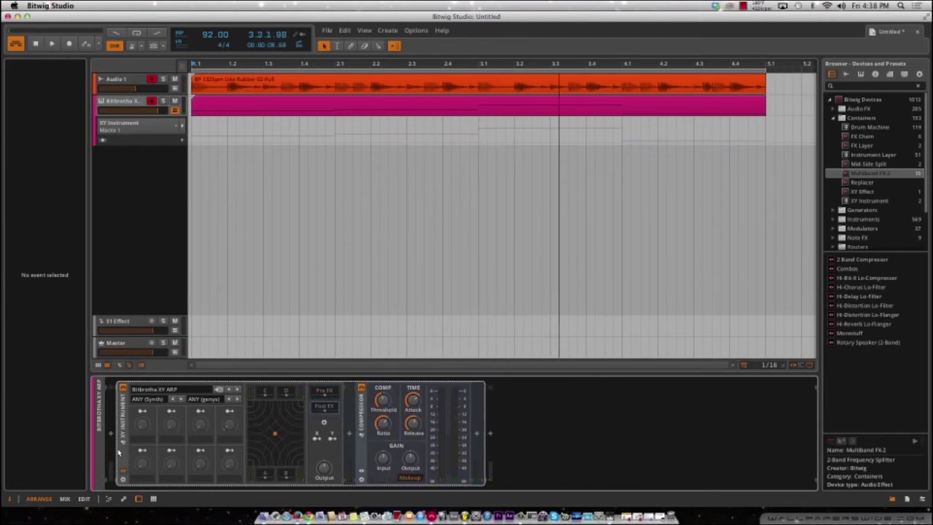
Replace the XY chain with the Marimbarodes Instrument Layer preset, then switch to FL Studio
key("Delete")
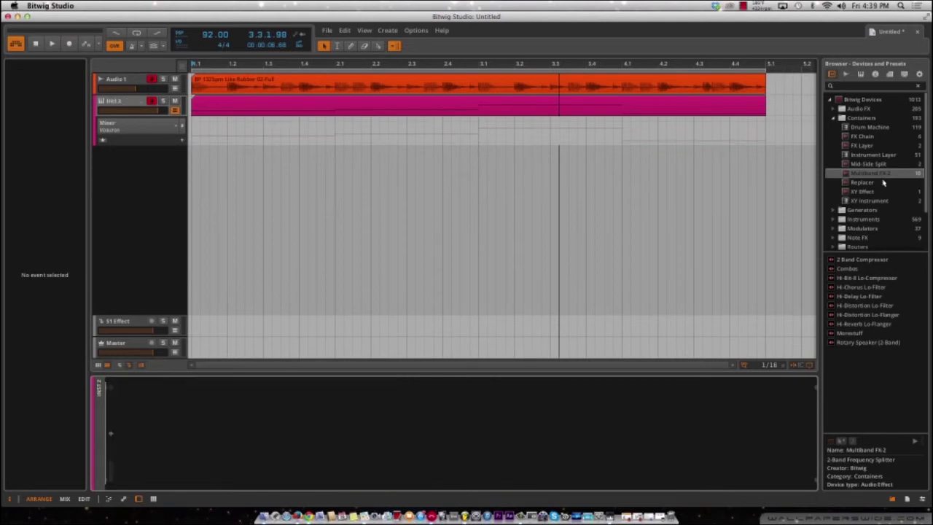
left_click(857, 155)
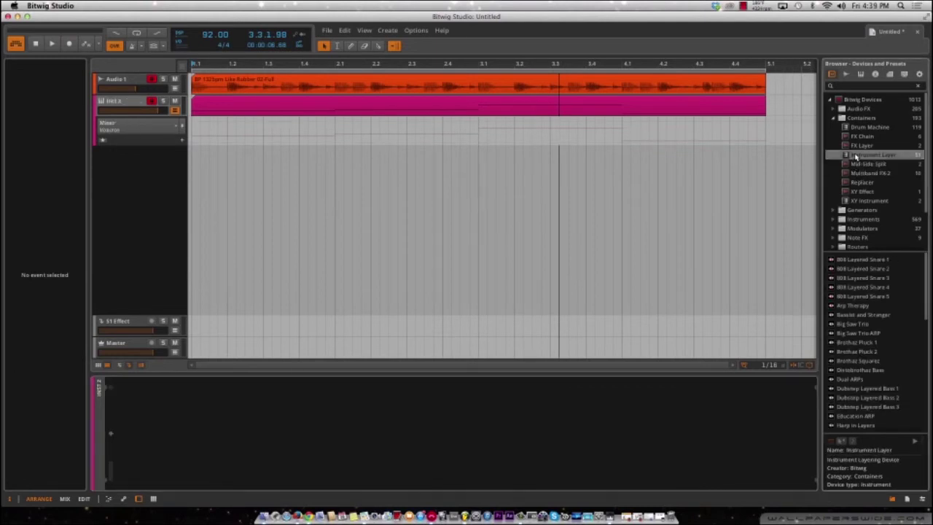
left_click(868, 278)
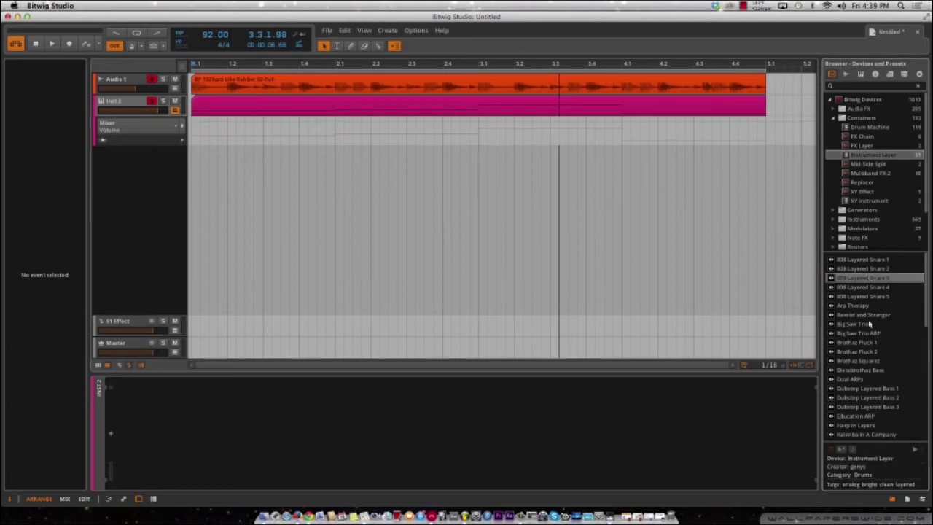
scroll(869, 324, "down", 5)
left_click_drag(862, 331, 171, 410)
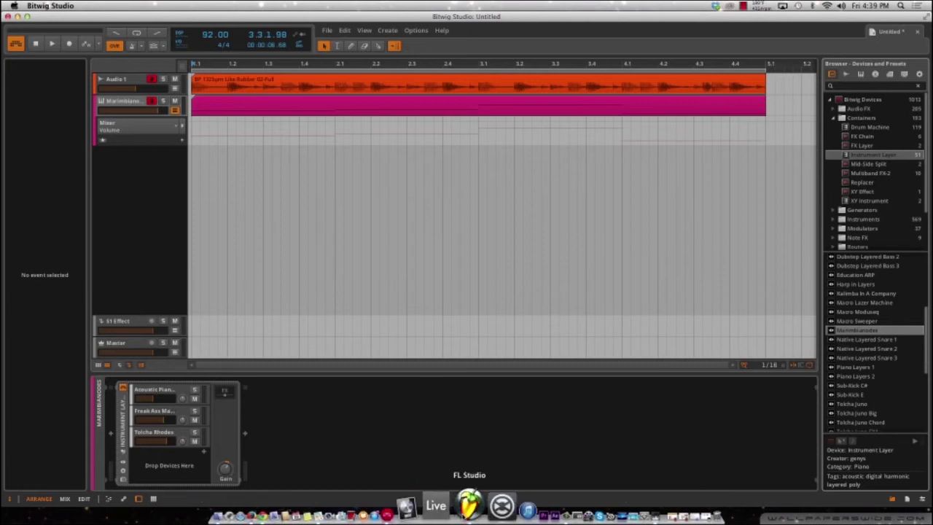
left_click(475, 508)
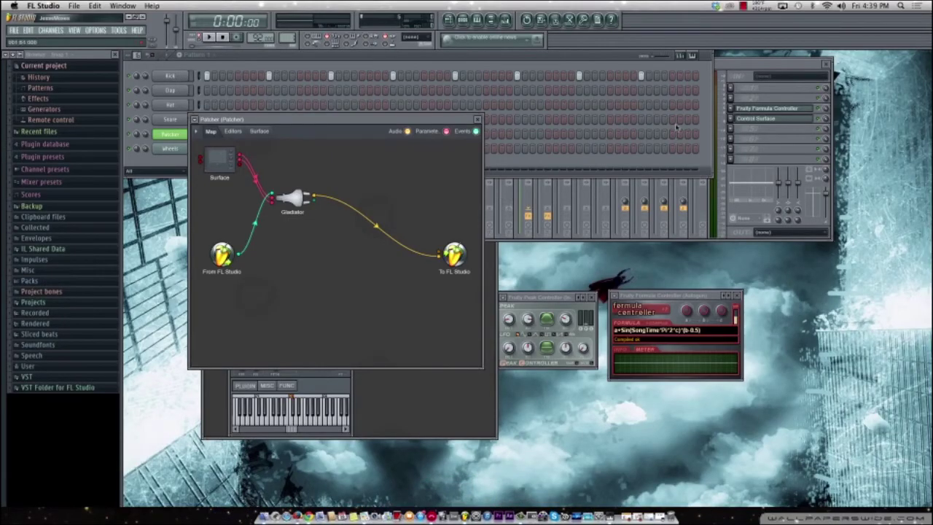
Create an automation clip for the Surface mix level and view it in the Playlist
left_click(745, 65)
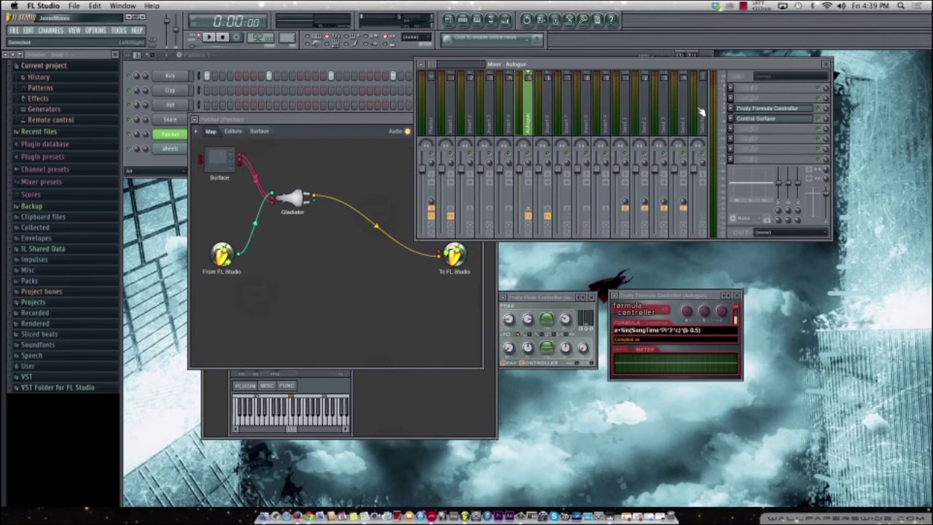
right_click(828, 119)
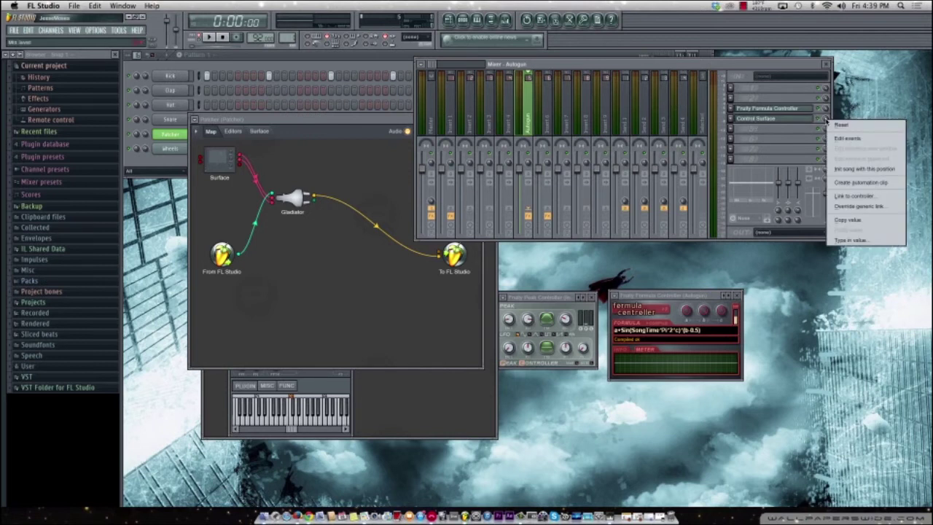
left_click(860, 182)
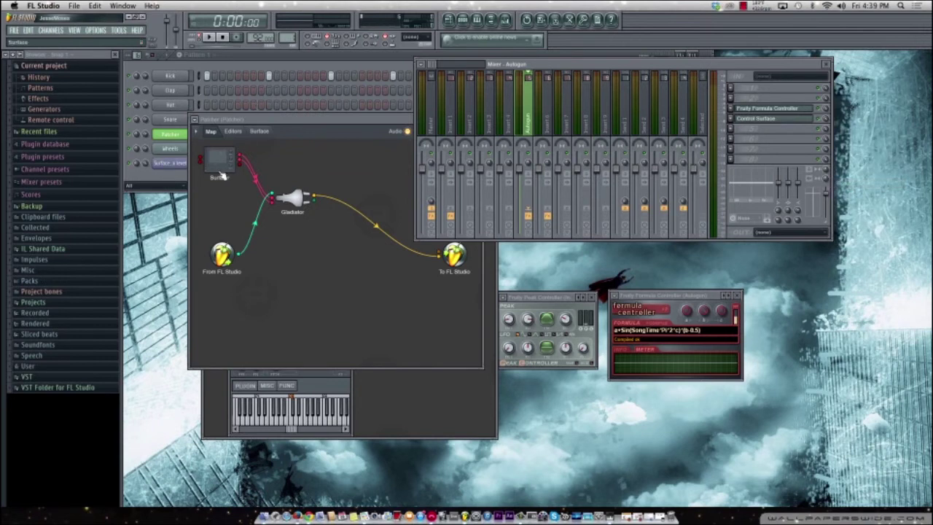
left_click(463, 20)
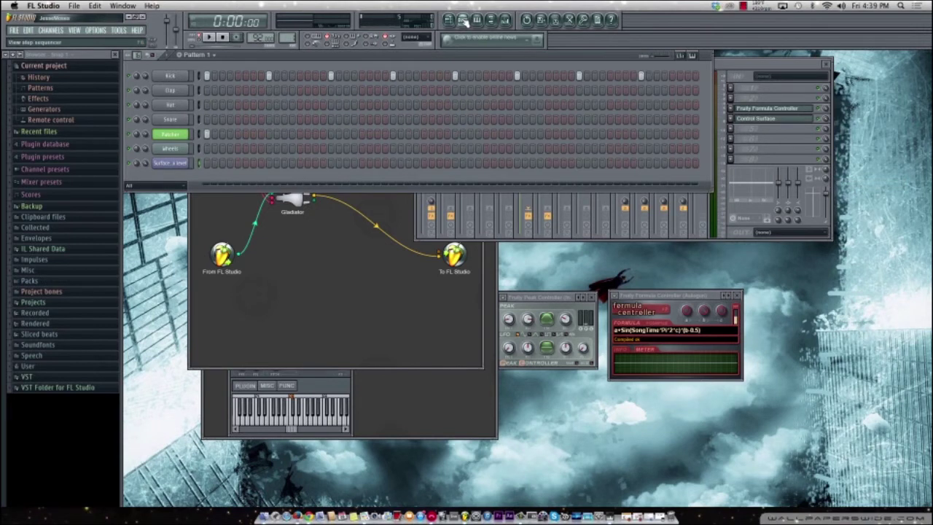
left_click(450, 20)
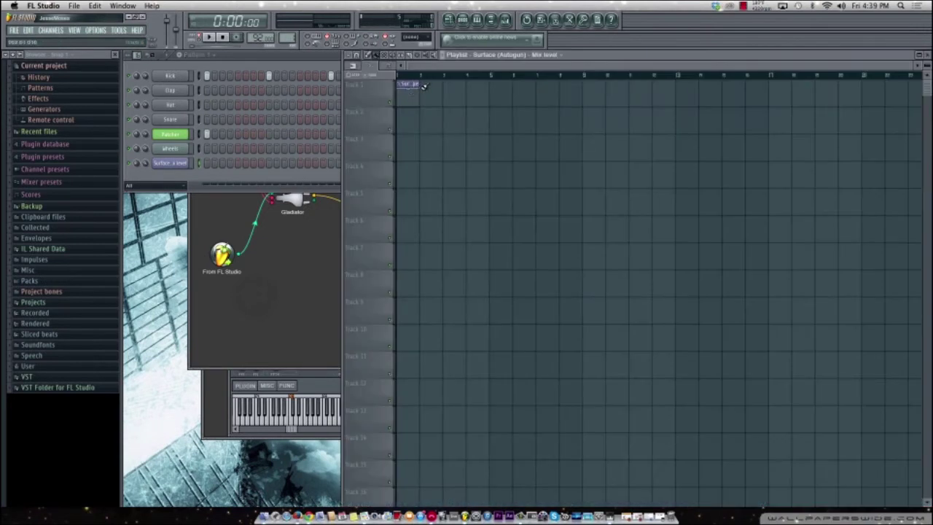
Stretch the clip to about bar 8 and shape its envelope into a downward slope with a dip
left_click_drag(421, 83, 558, 84)
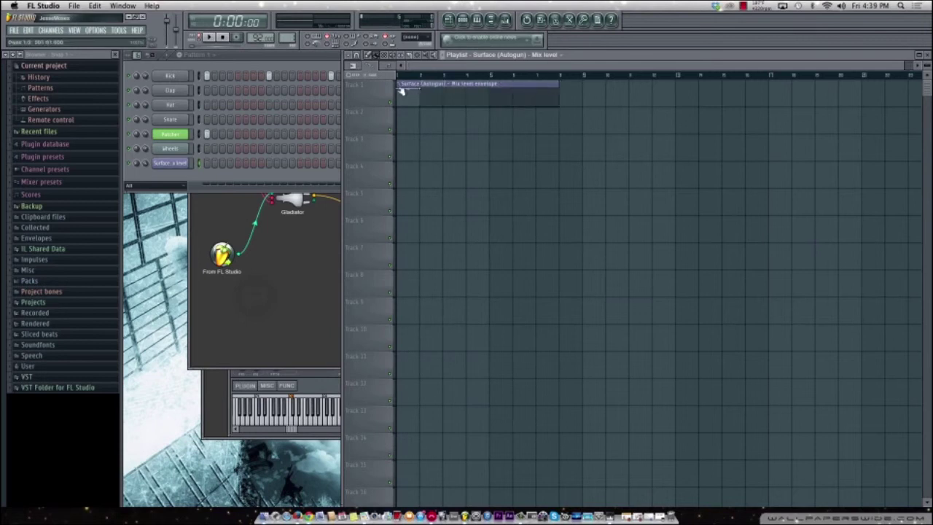
left_click_drag(423, 92, 582, 130)
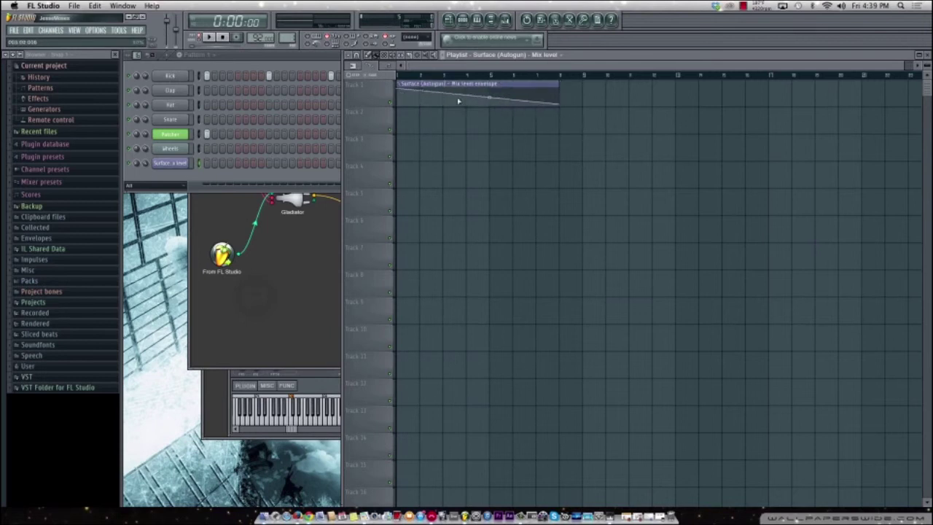
left_click_drag(468, 98, 489, 77)
right_click(494, 95)
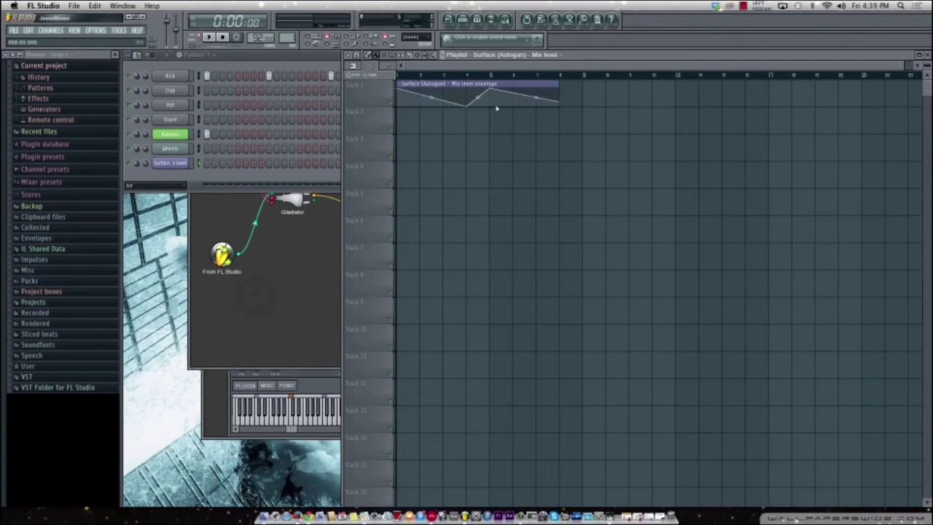
mouse_move(452, 81)
left_mouse_down()
mouse_move(438, 109)
mouse_move(441, 83)
mouse_move(449, 92)
left_mouse_up()
left_click(173, 175)
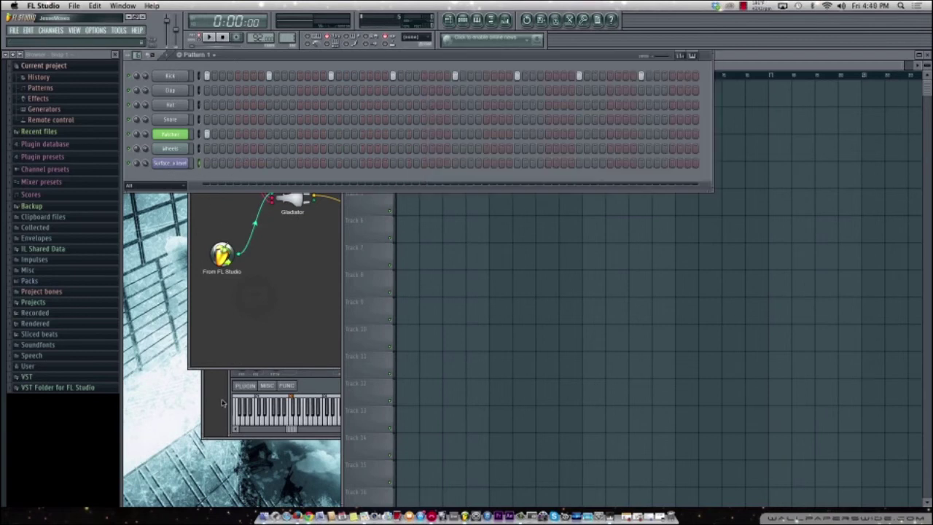
Review the Patcher maps and the Wheels dashboard, then return to Bitwig Studio
left_click(230, 370)
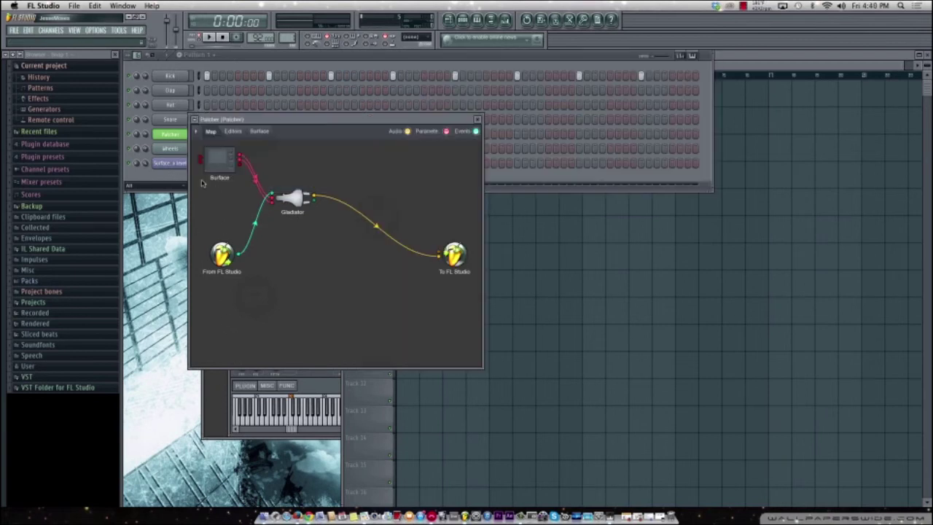
left_click(174, 165)
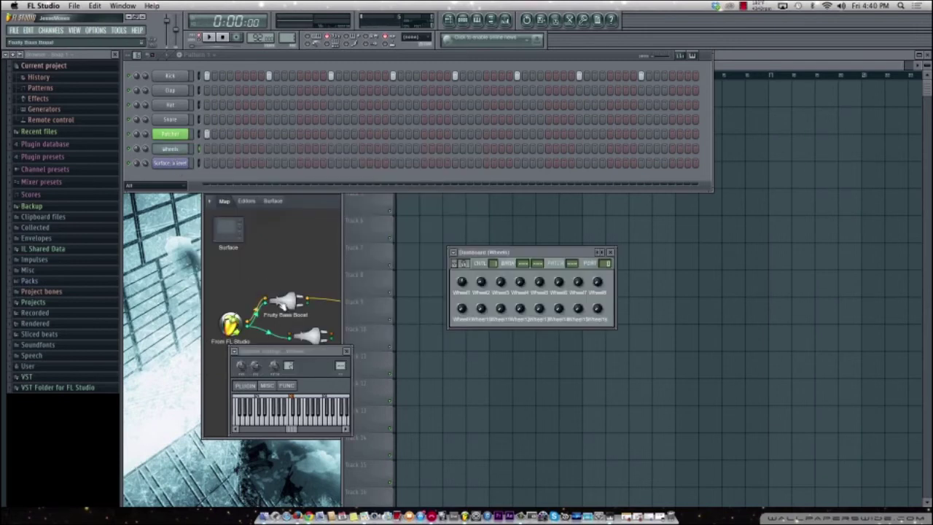
left_click(272, 261)
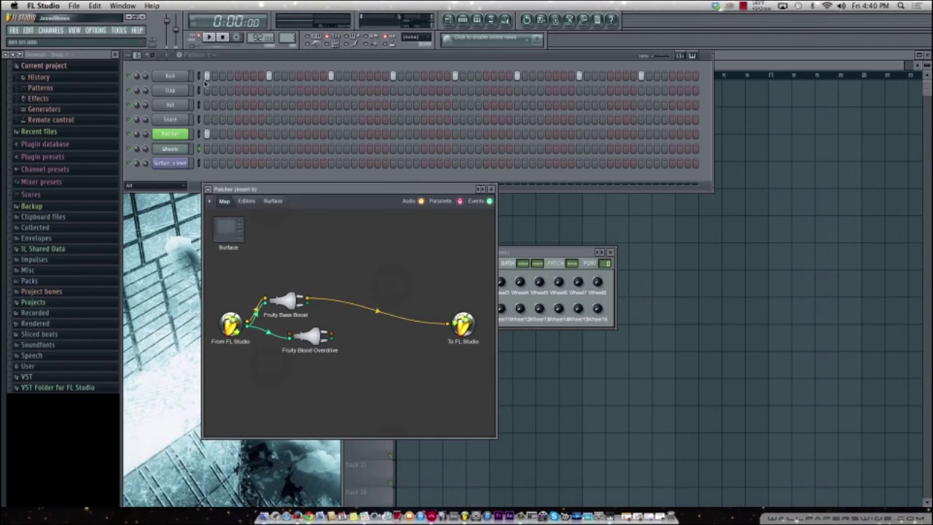
left_click(429, 504)
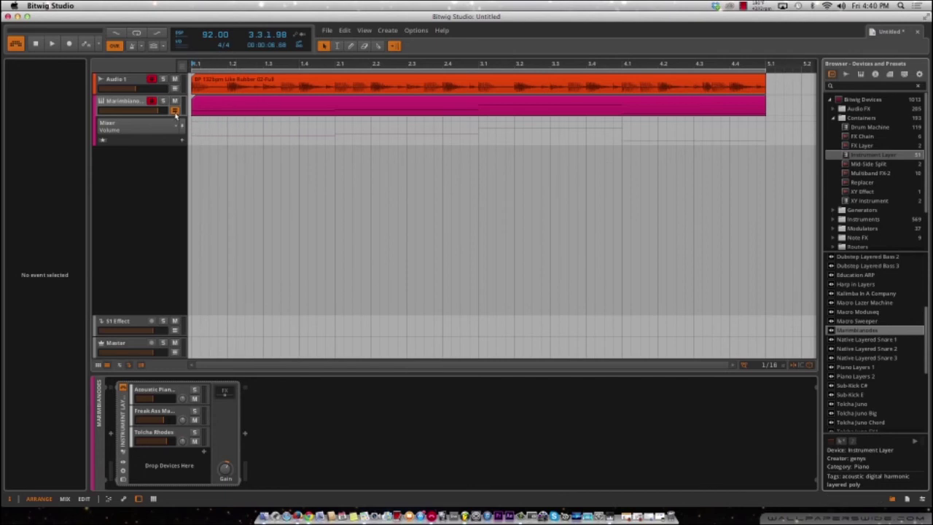
Select the Marimba track to show it in the Inspector, then briefly play and stop from bar 1
left_click(176, 113)
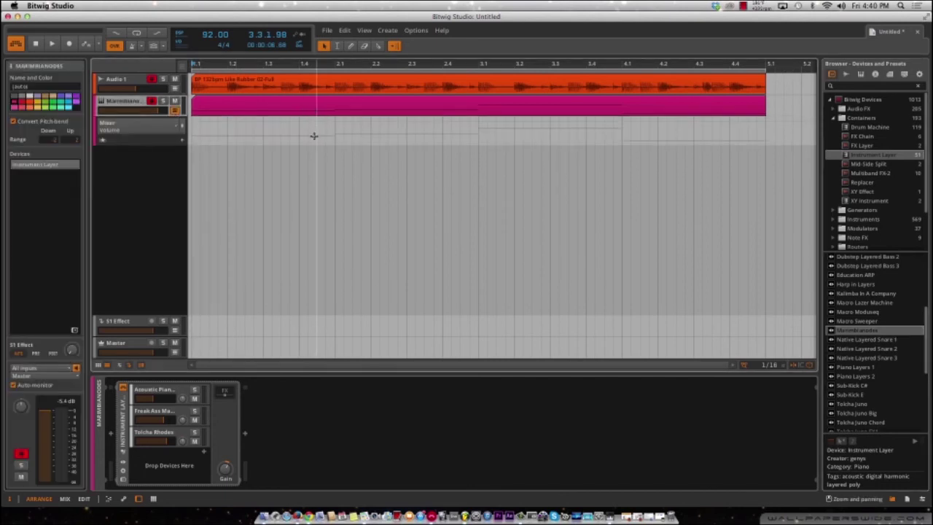
key("space")
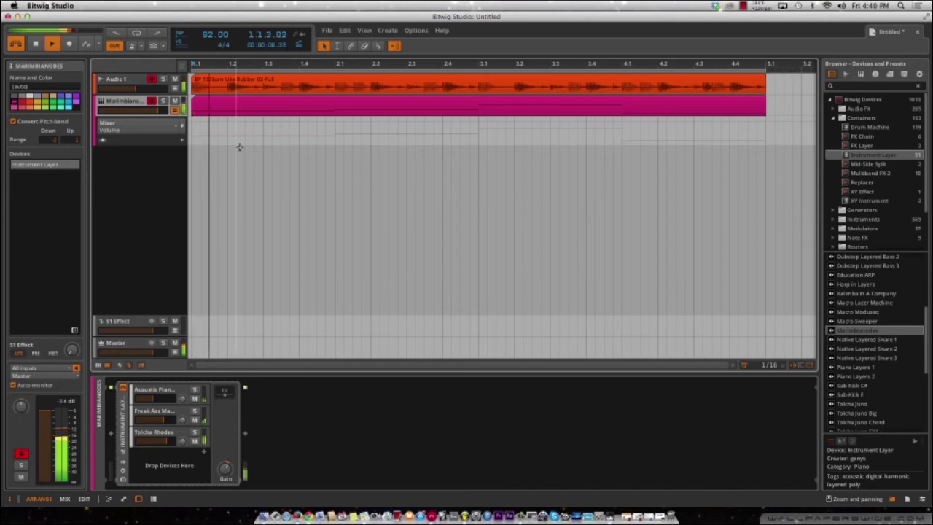
key("space")
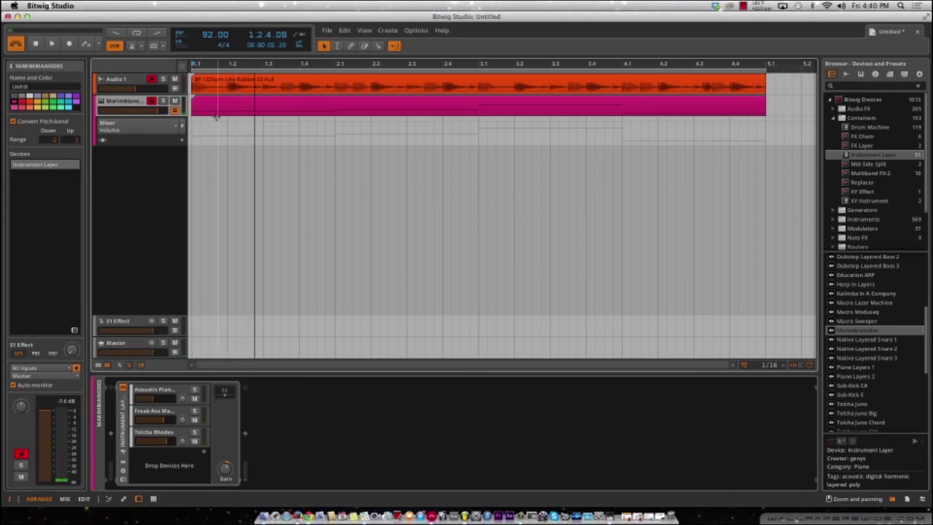